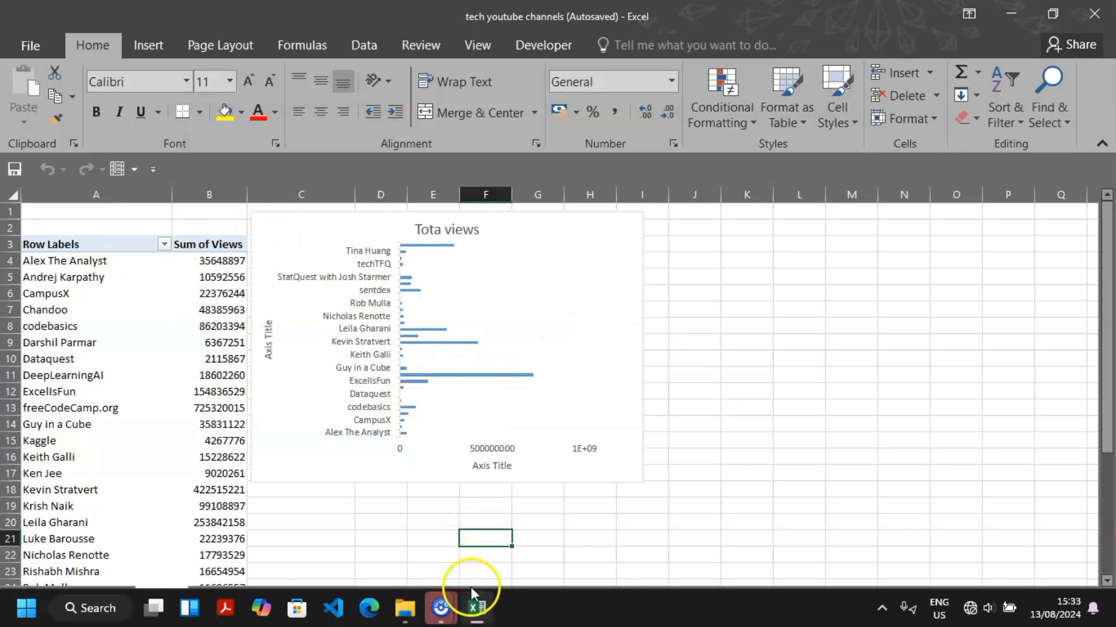
mouse_move(475, 605)
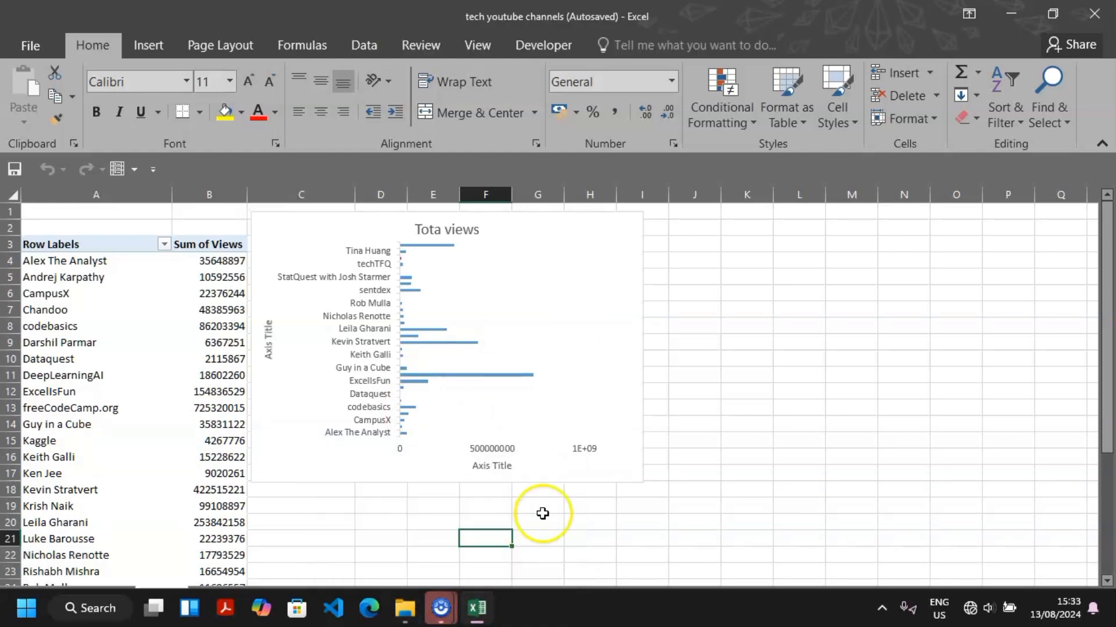
key("super")
key("Escape")
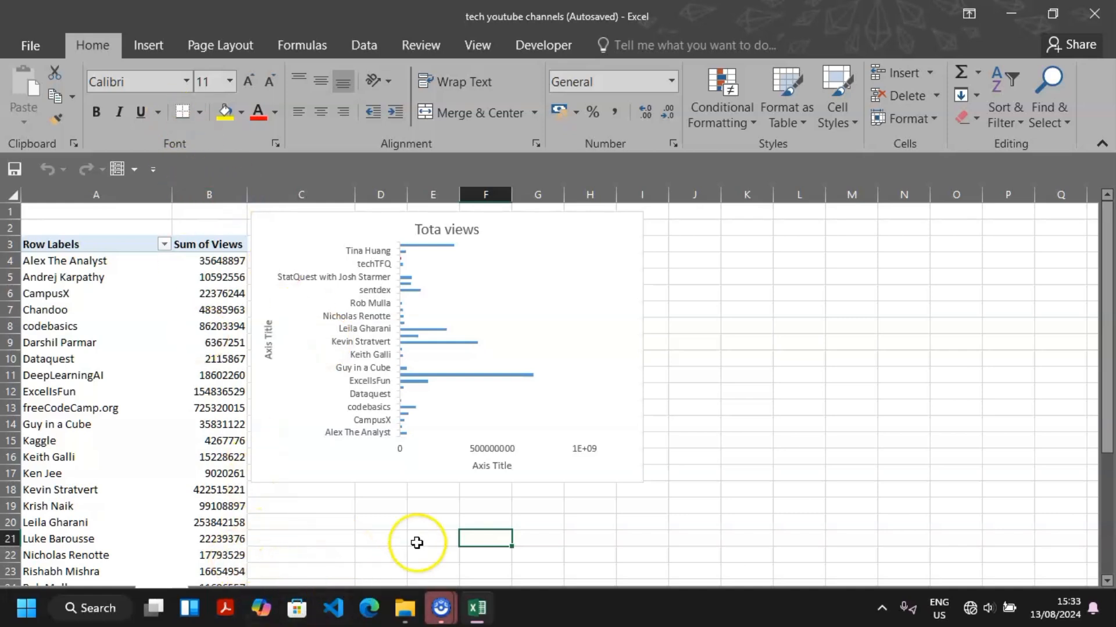
left_click(411, 521)
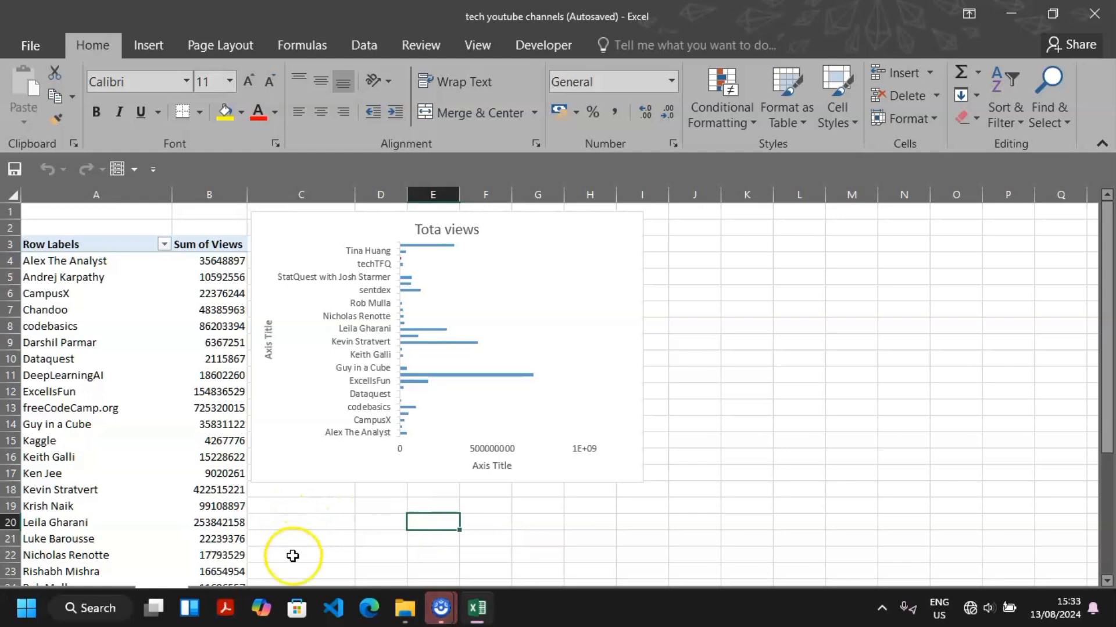
key("super")
key("super")
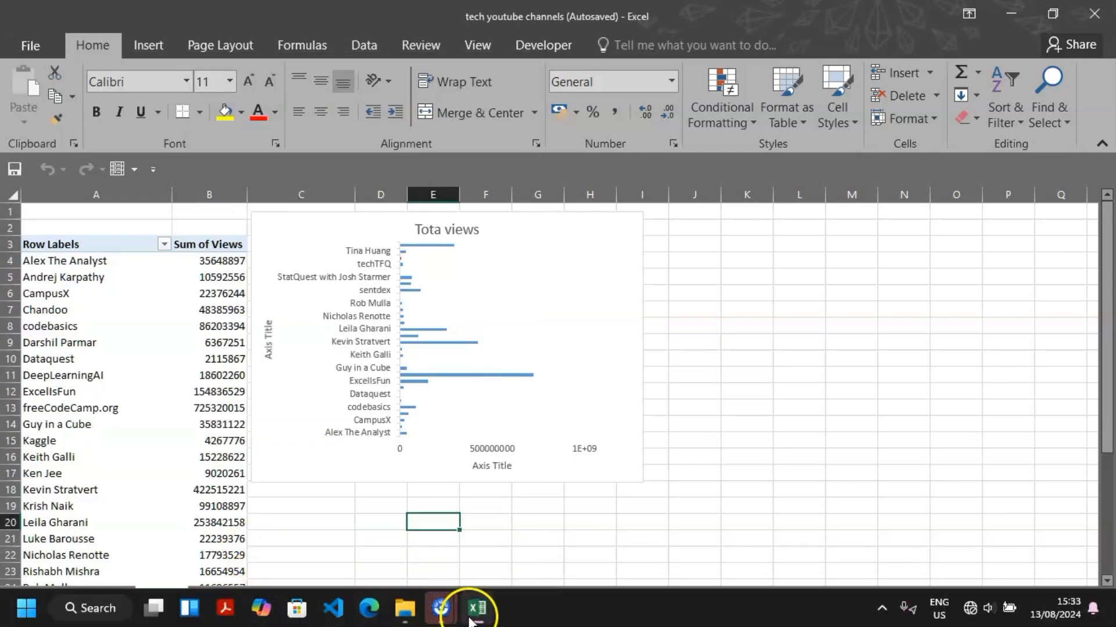
left_click(1053, 12)
left_click(1052, 13)
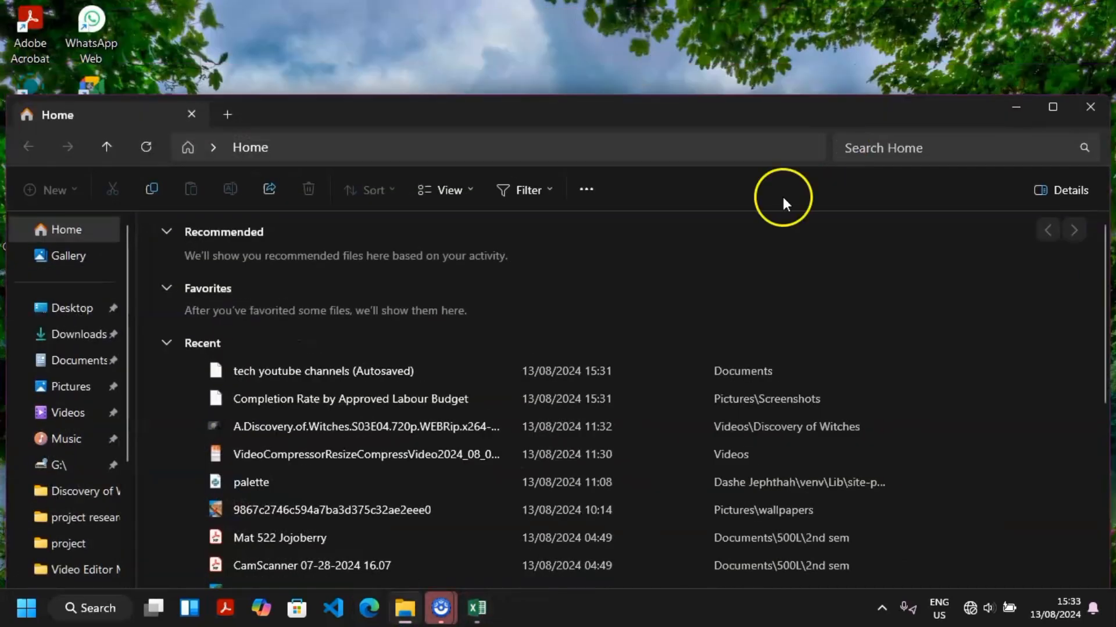
left_click(481, 596)
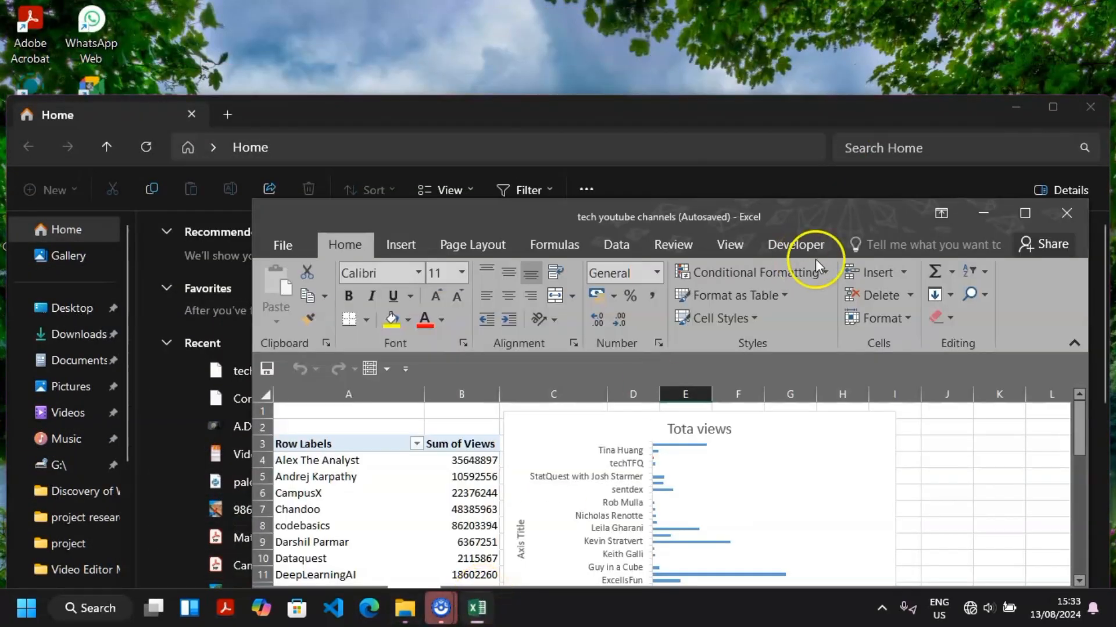
left_click(1023, 213)
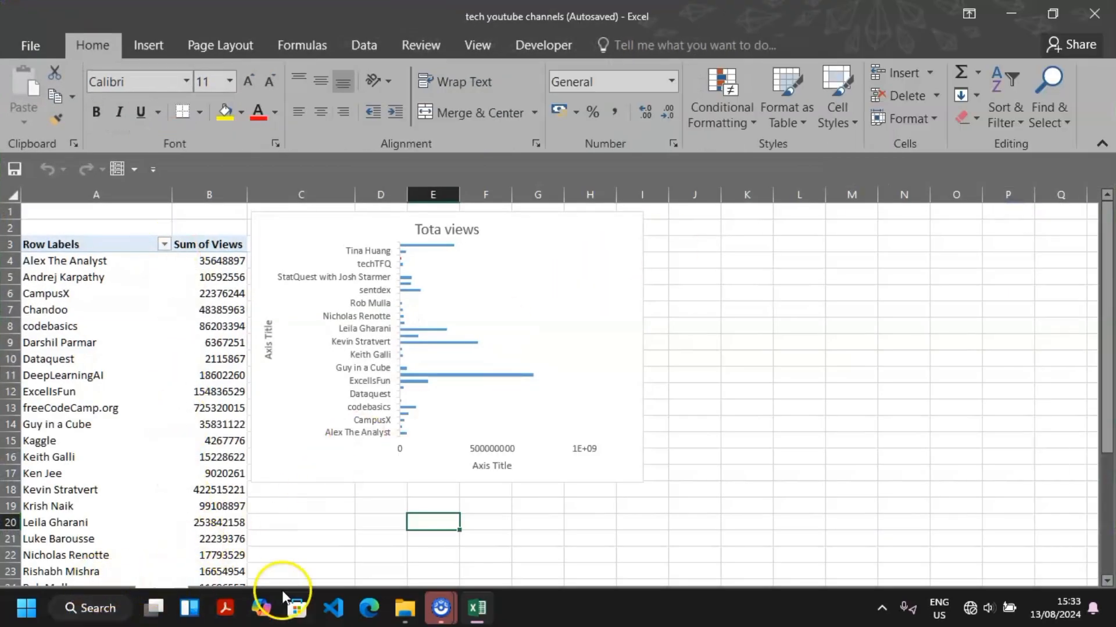
mouse_move(440, 604)
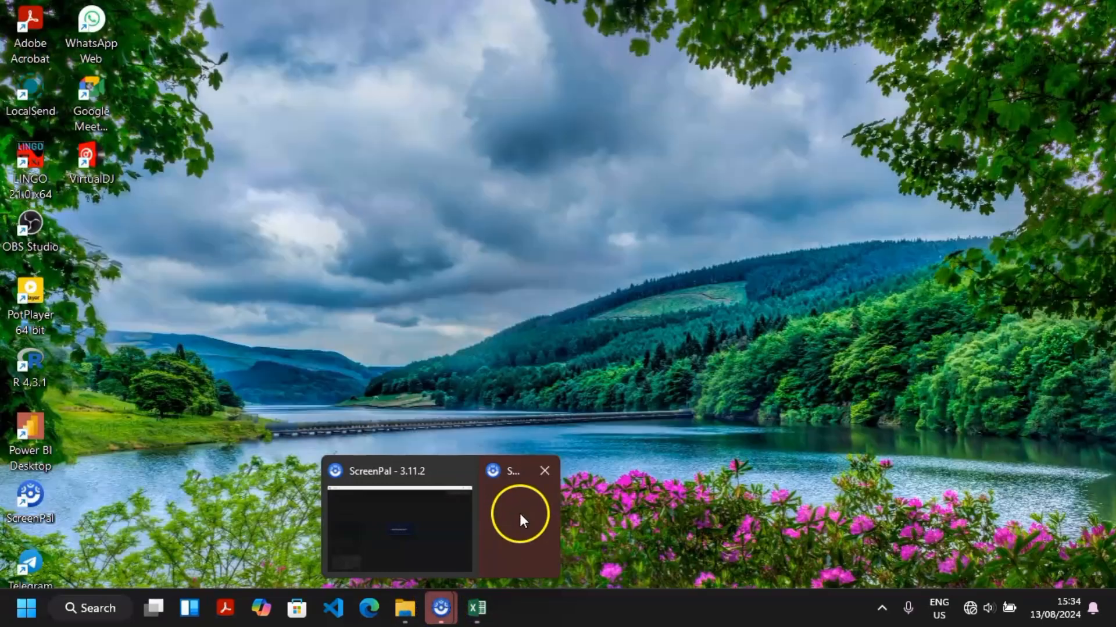
left_click(520, 516)
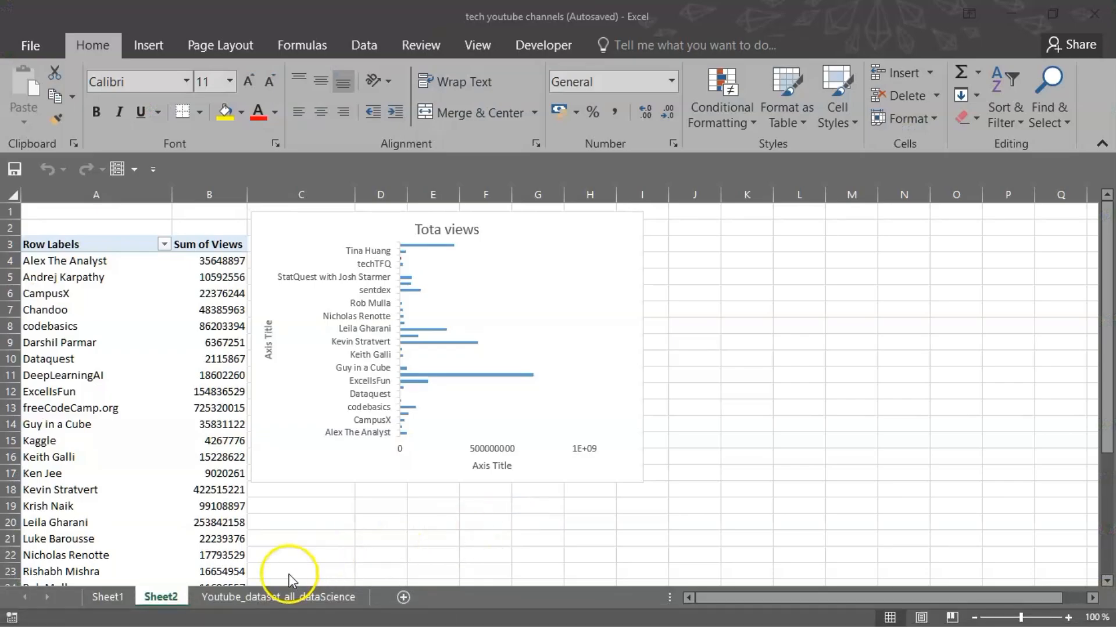
Step: Create a PivotTable from the Youtube_dataset_all_dataScience table, placed on the existing worksheet Sheet2 at cell K1
left_click(275, 596)
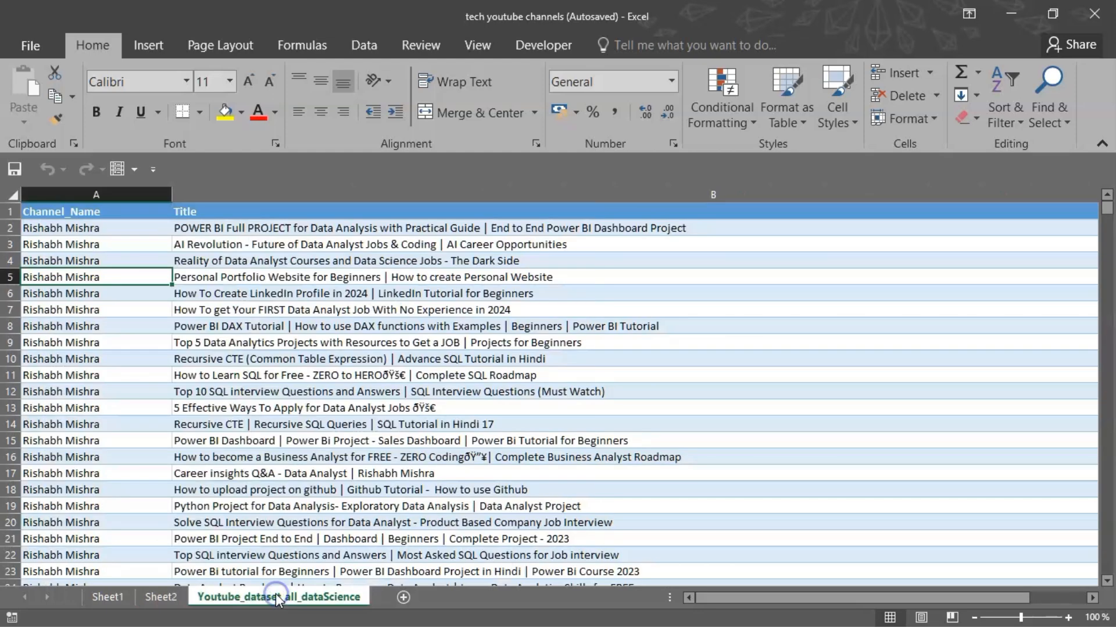
left_click(186, 285)
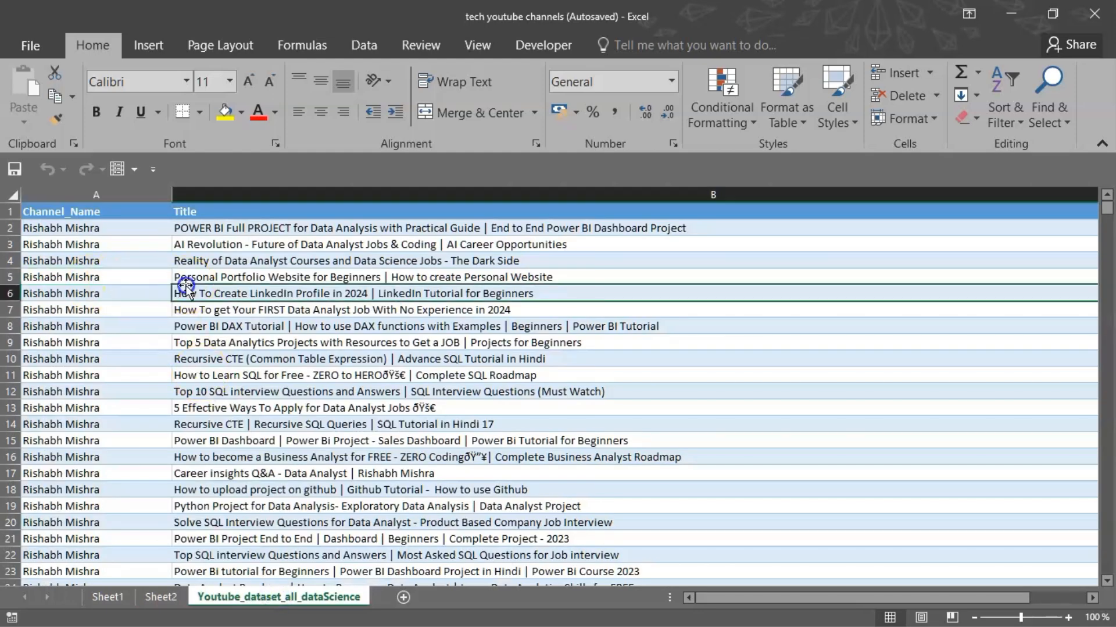
left_click(140, 47)
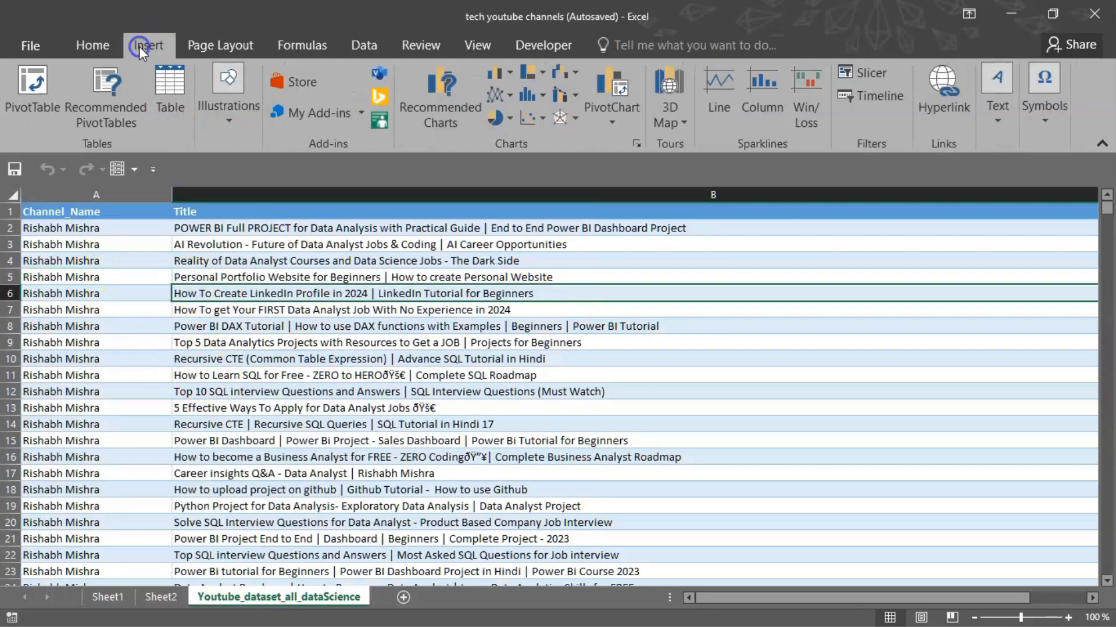
left_click(41, 89)
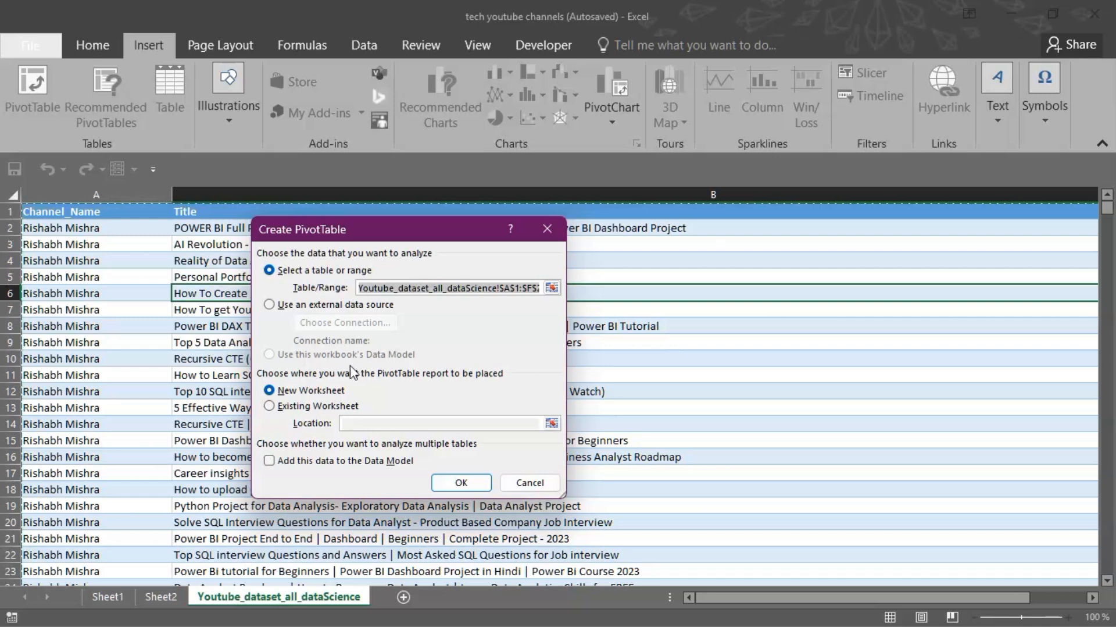
left_click(313, 428)
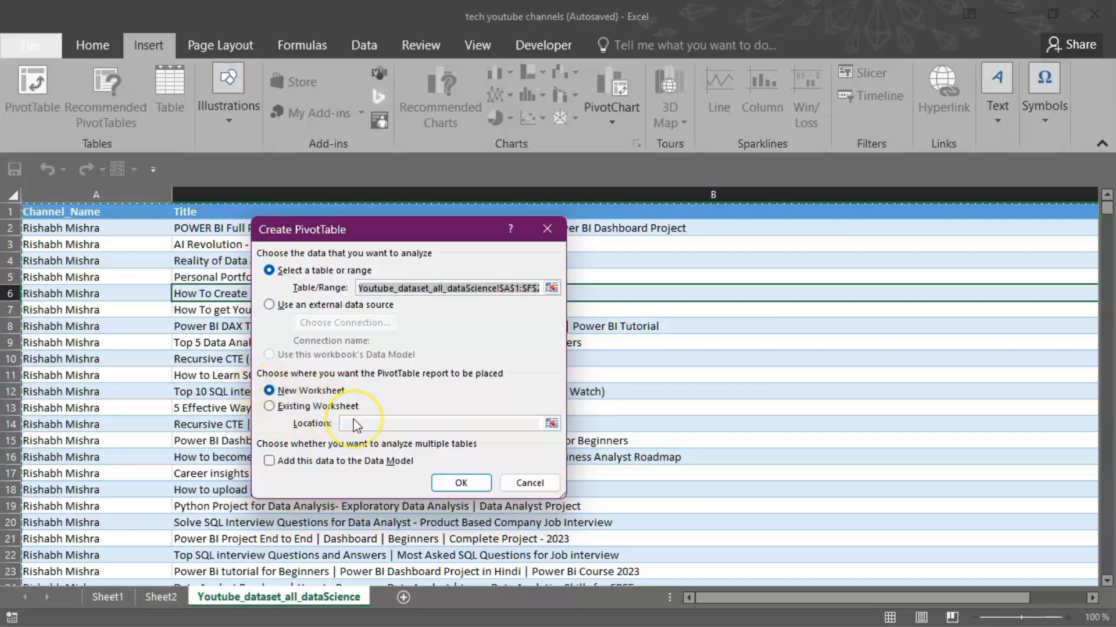
left_click(273, 406)
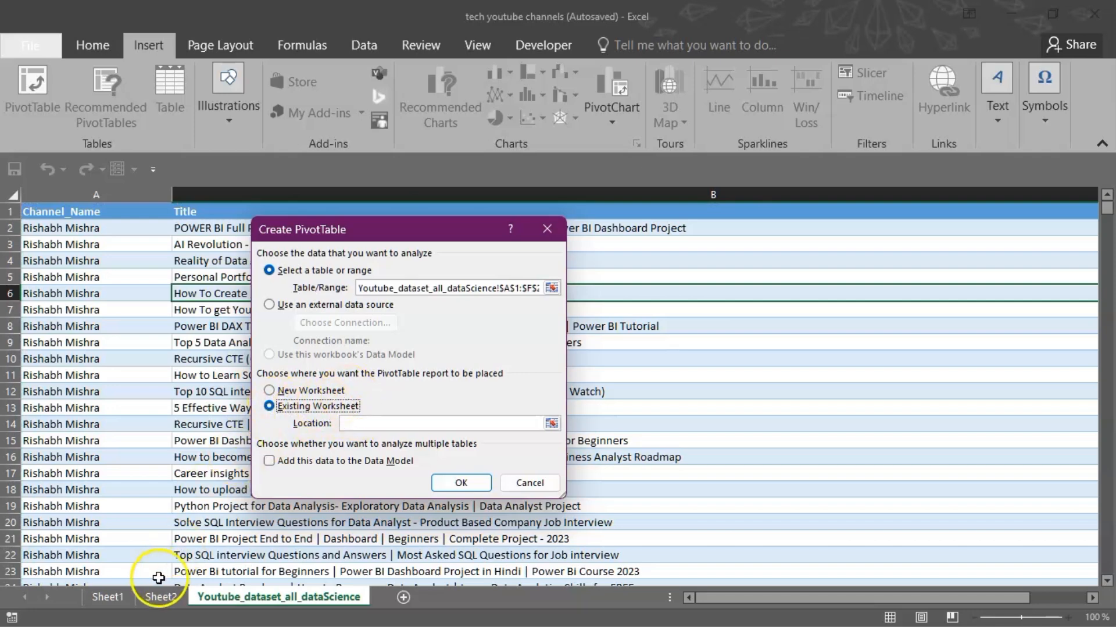
left_click(160, 597)
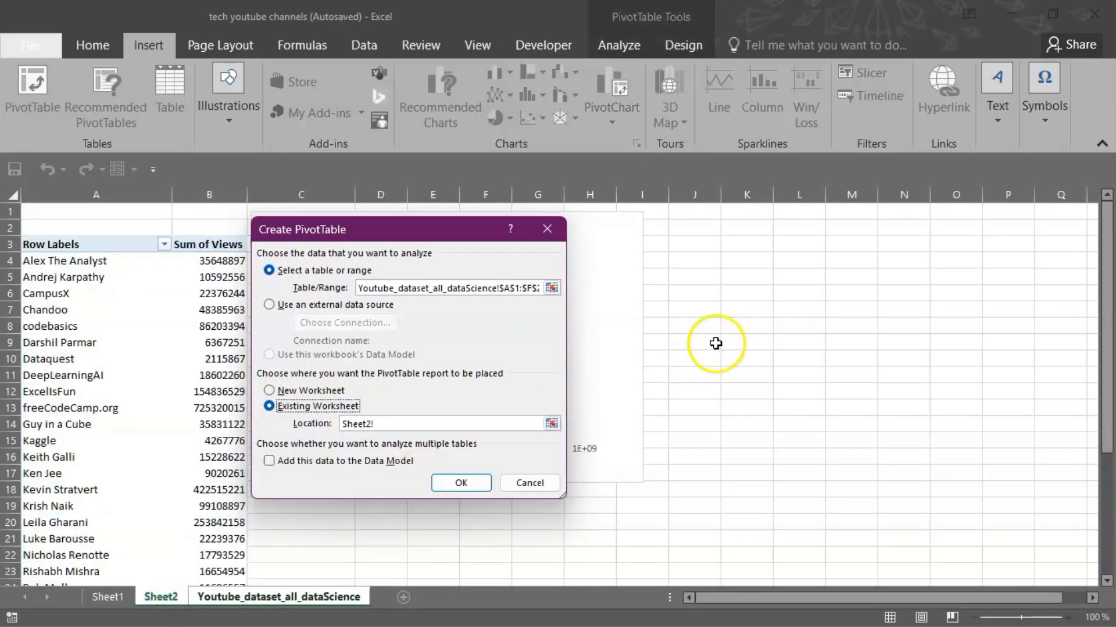
left_click(744, 211)
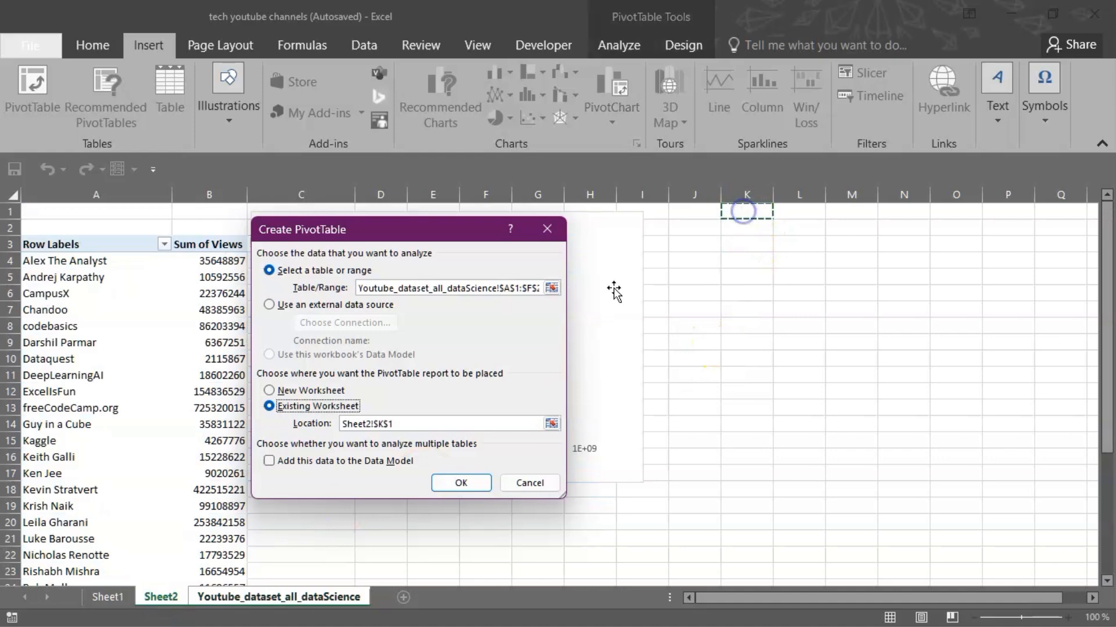
left_click(456, 480)
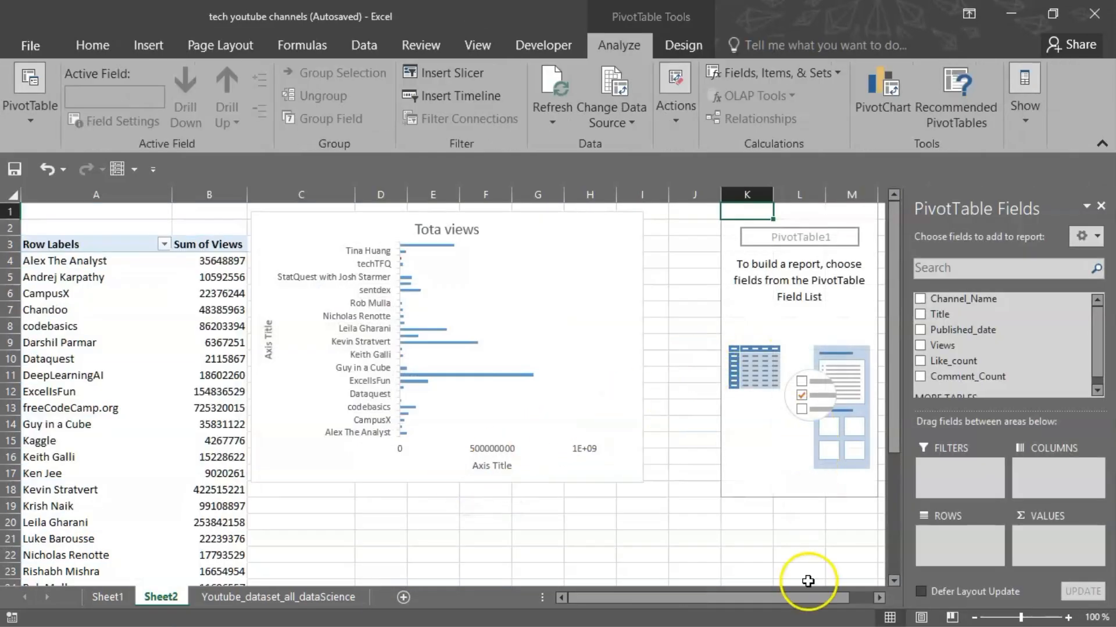
Step: Add the Comment_Count and Title fields to the new PivotTable's rows
left_click_drag(838, 599, 867, 598)
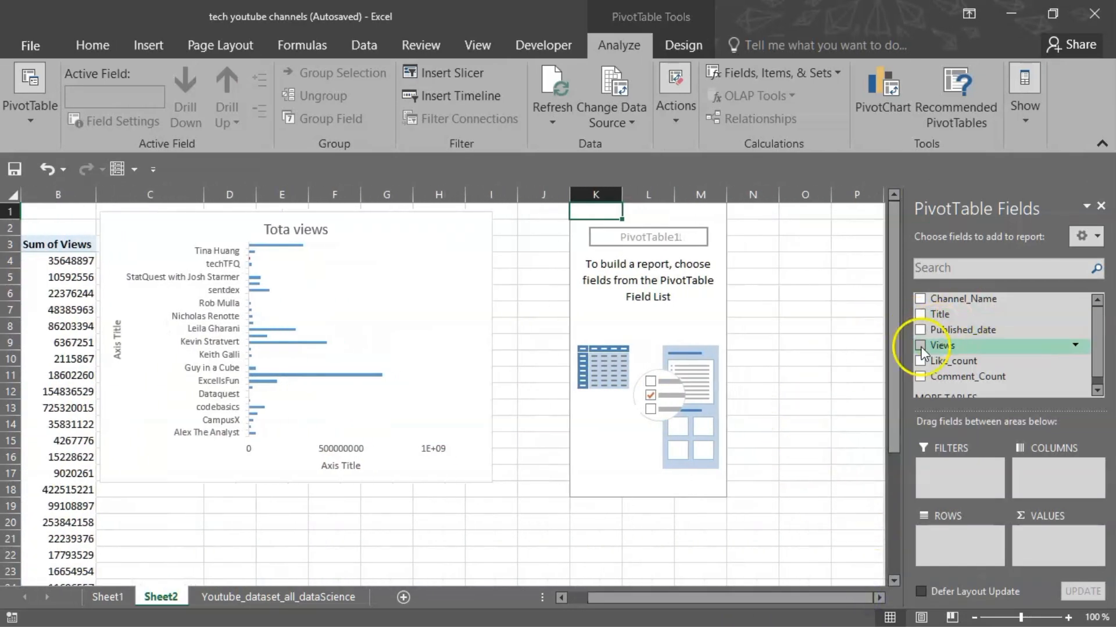
left_click(921, 376)
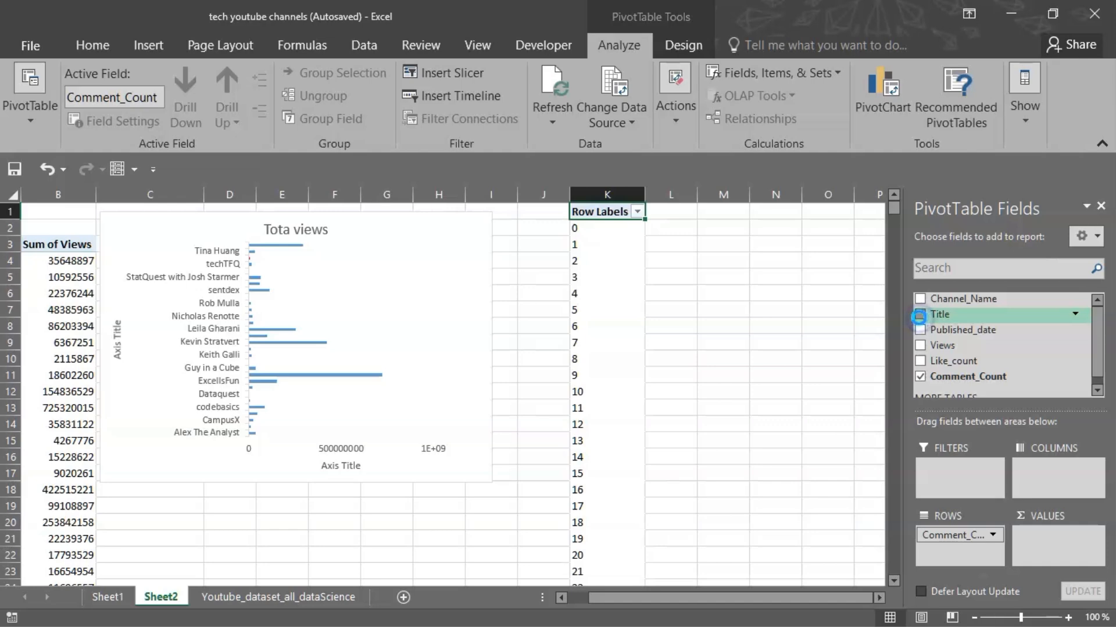
left_click(920, 315)
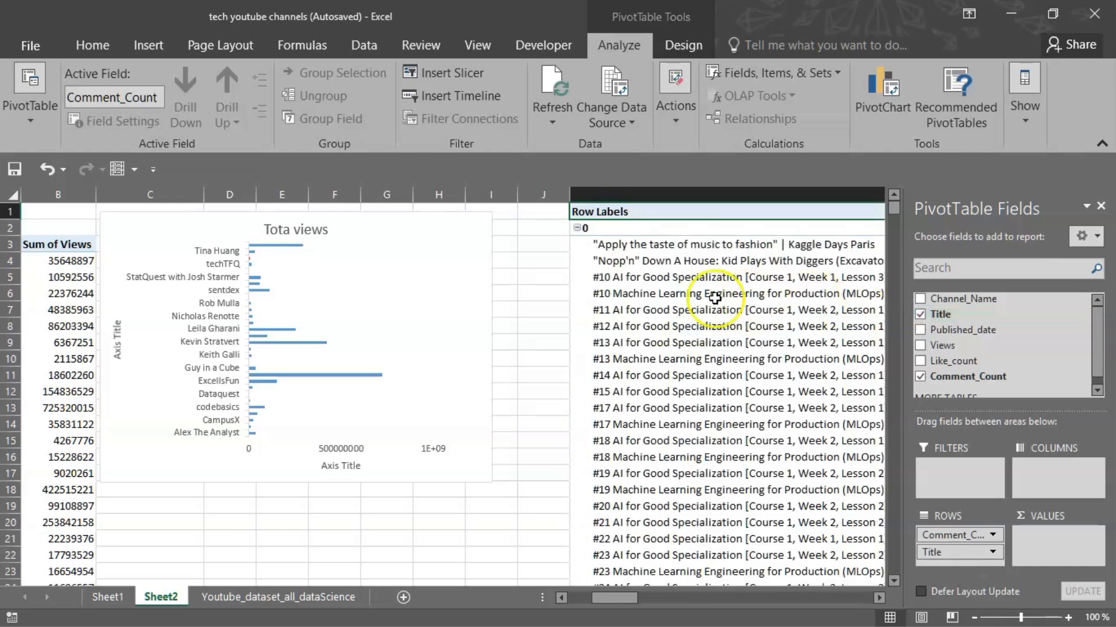
Step: Examine how the video titles are grouped under the comment counts in the new PivotTable's row labels
key("Right")
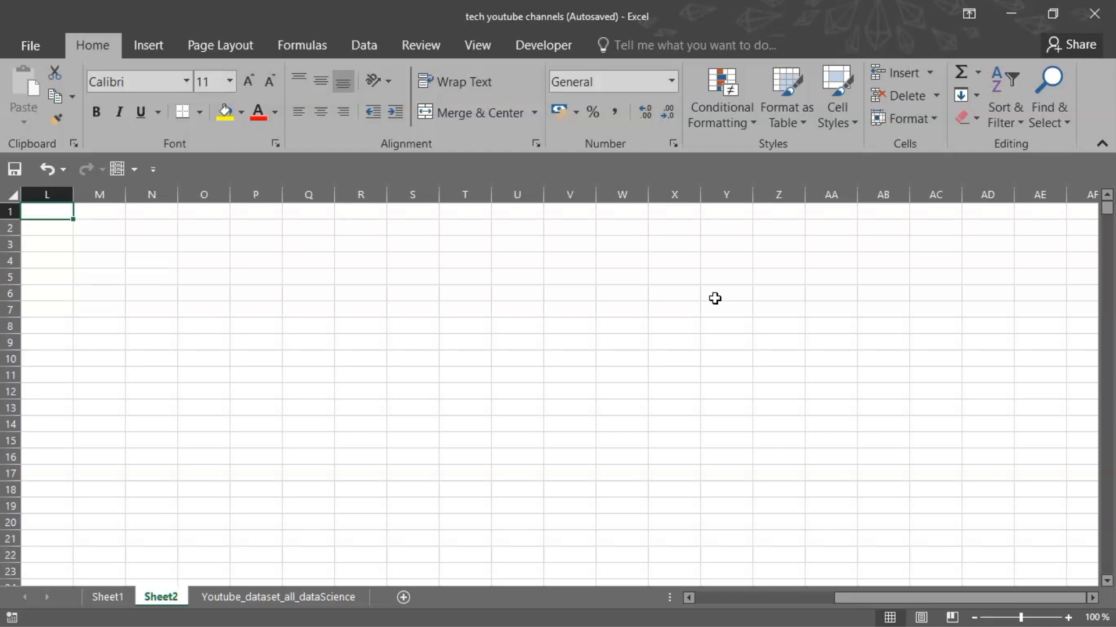
key("Left")
key("Left")
key("Left")
key("Left")
key("Left")
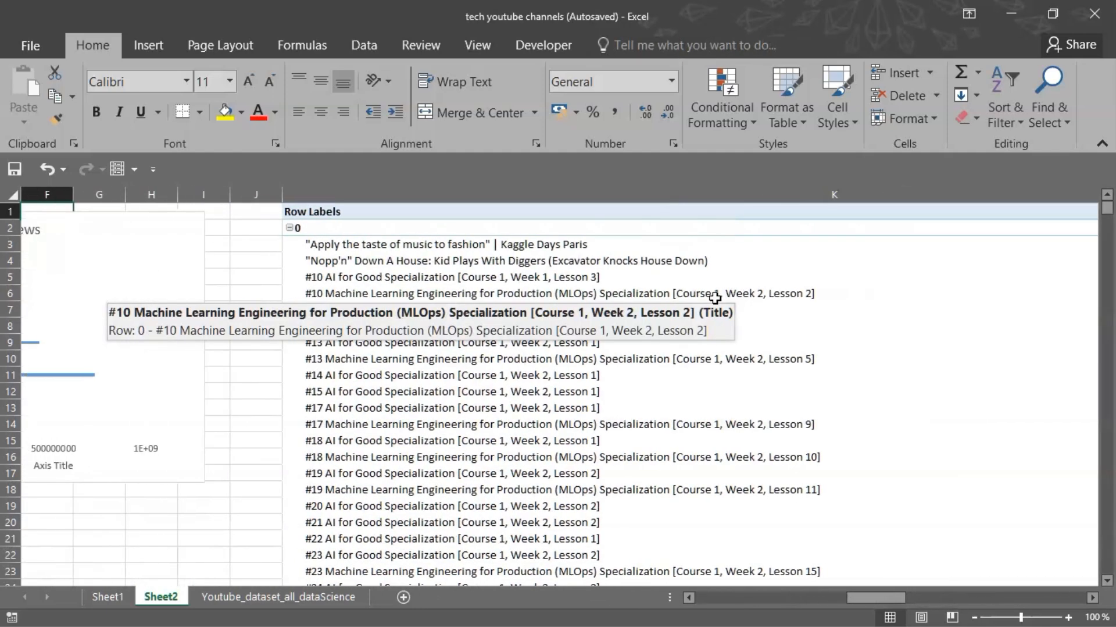
scroll(715, 298, "left", 1)
key("Down")
key("Down")
key("Down")
key("Down")
key("Down")
key("Down")
key("Down")
key("Down")
key("Down")
key("Down")
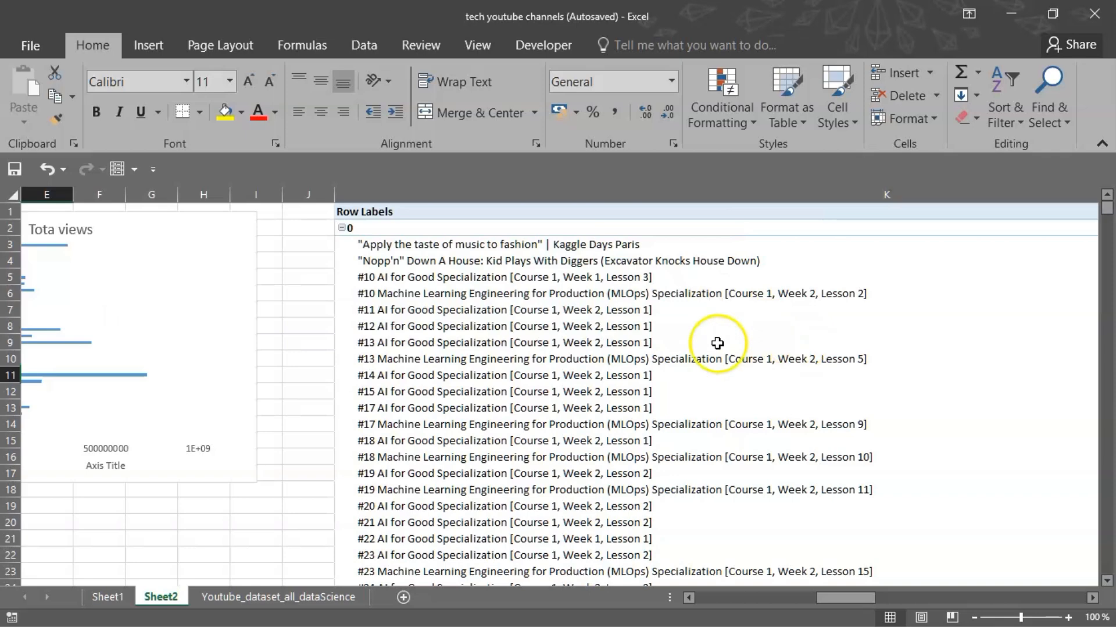
left_click(647, 345)
key("Down")
key("Down")
key("Down")
key("Down")
key("Down")
key("Down")
key("Down")
key("Down")
key("Down")
key("Down")
key("Down")
key("Down")
key("Down")
key("Down")
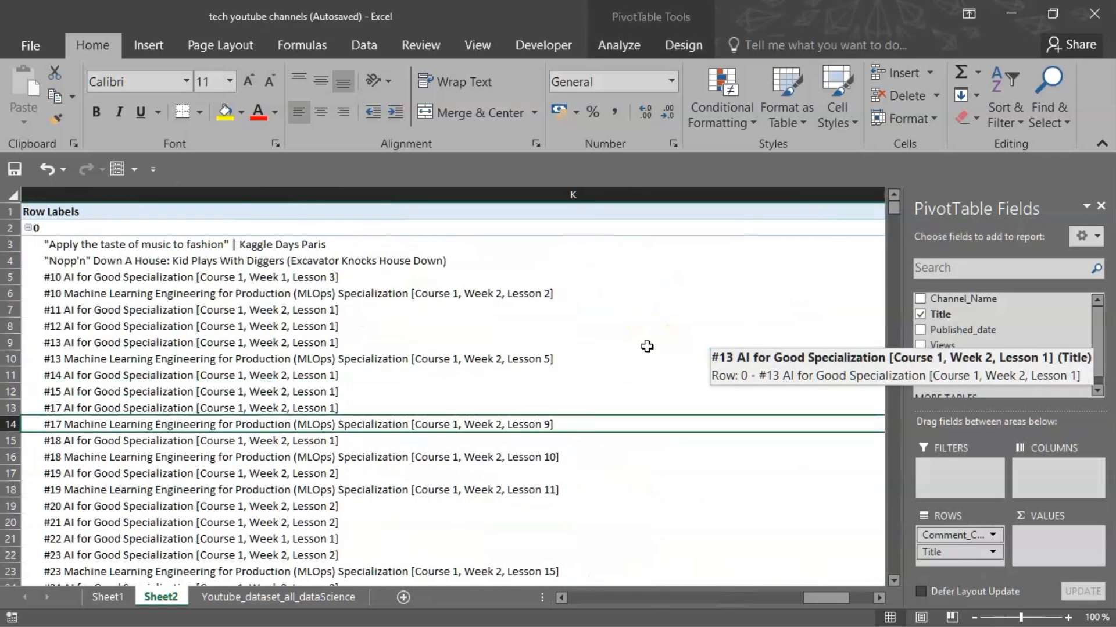
key("Down")
key("Down")
key("Down")
key("Down")
key("Down")
key("Down")
key("Down")
key("Down")
key("Down")
key("Down")
key("Down")
key("Down")
key("Down")
key("Down")
key("Down")
key("Down")
key("Down")
key("Down")
key("Down")
key("Down")
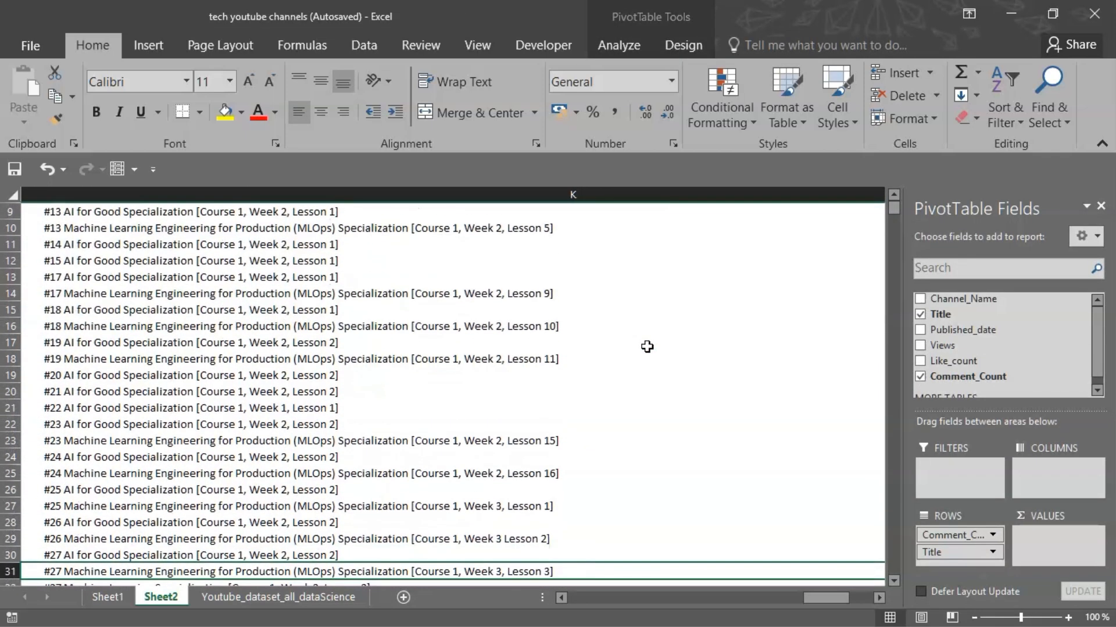
key("Down")
key("Down")
key("Down")
key("Down")
key("Down")
key("Down")
key("Down")
key("Down")
key("Down")
key("Down")
key("Down")
key("Down")
key("Down")
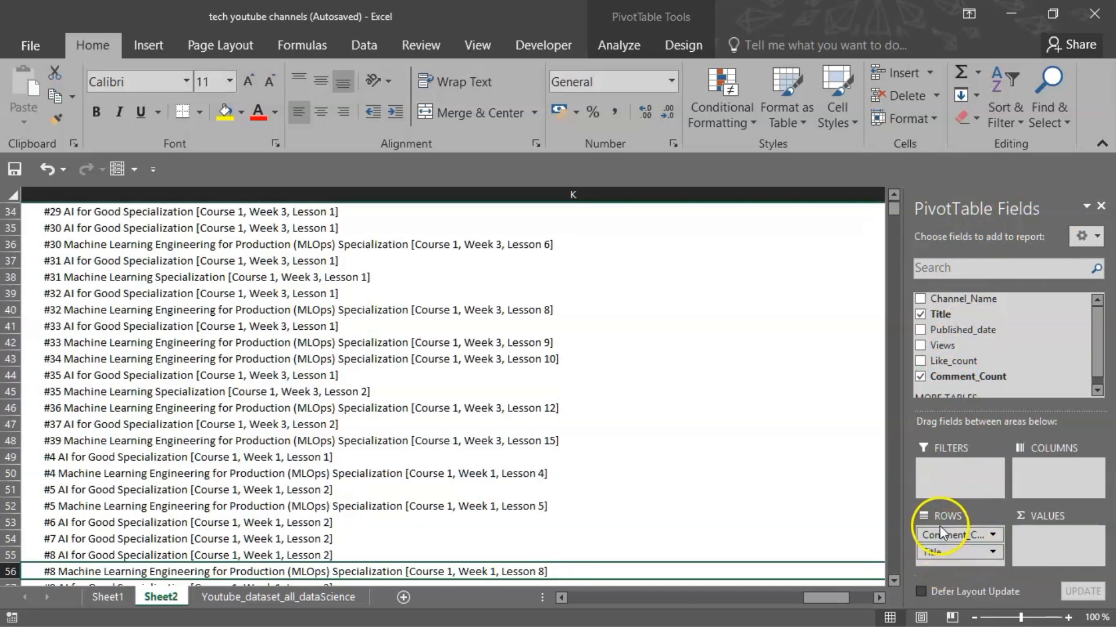
Step: Move Comment_Count from the PivotTable's rows to its values and summarize it by Sum
left_click_drag(944, 531, 1044, 537)
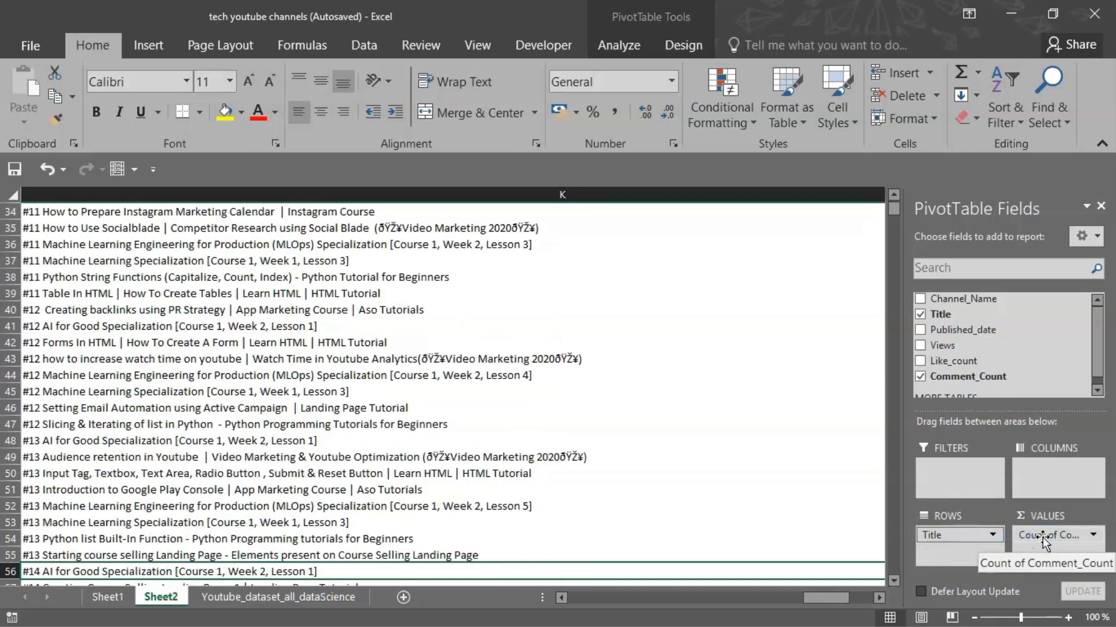
left_click(1095, 533)
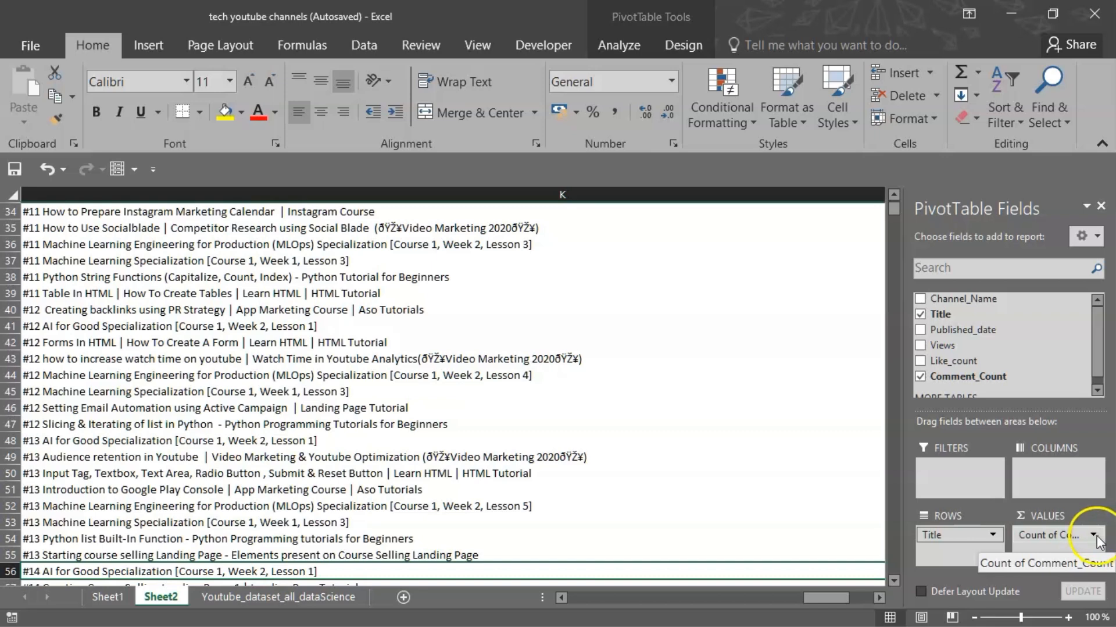
left_click(1095, 535)
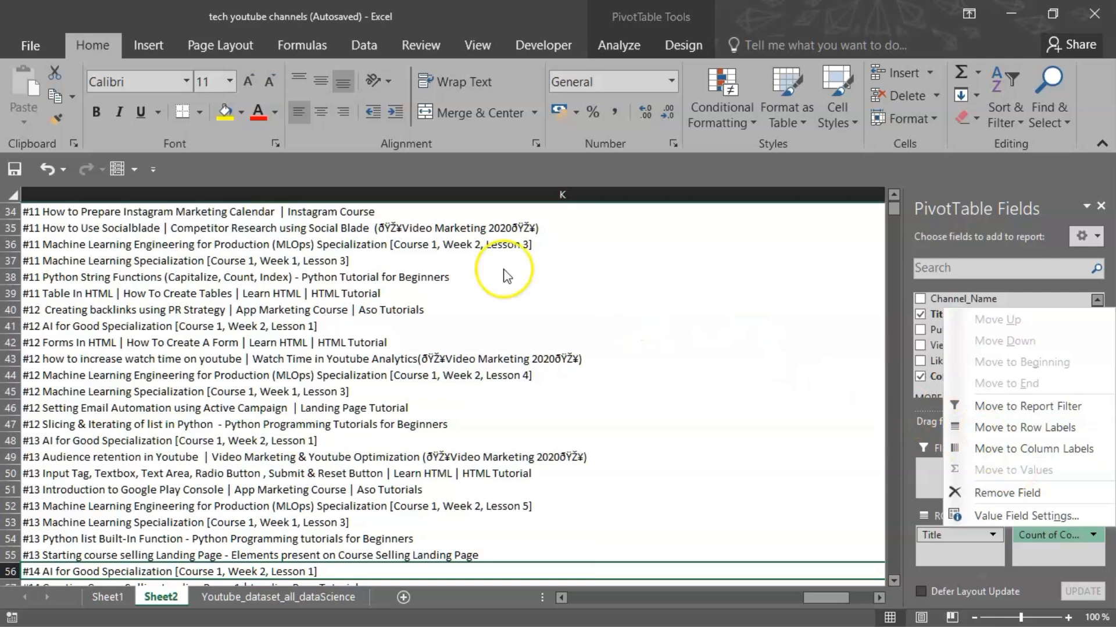
left_click(1024, 517)
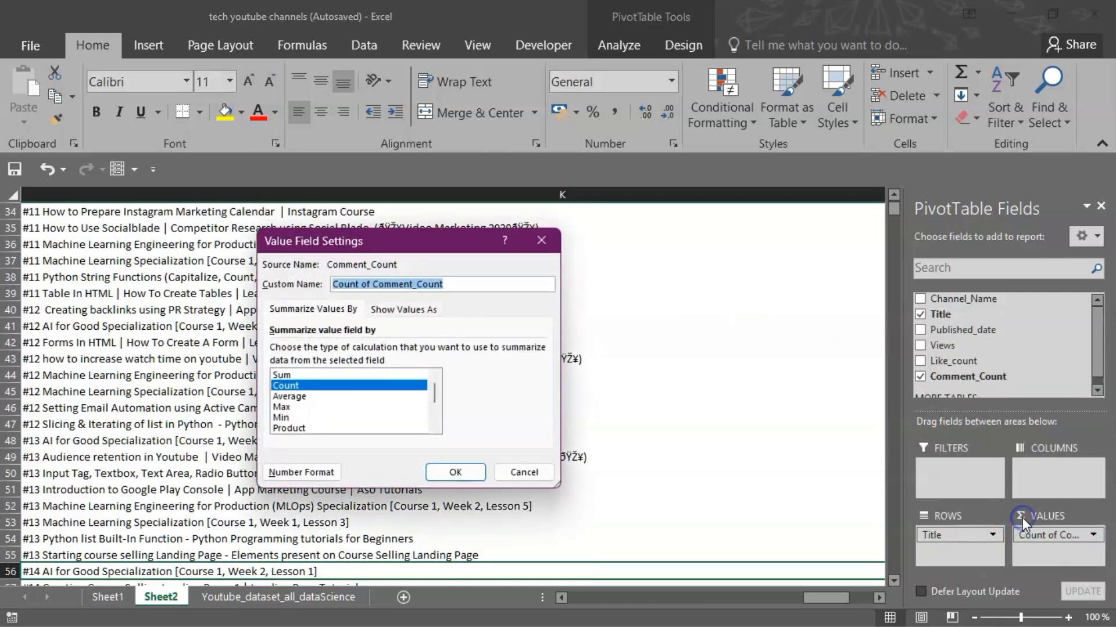
left_click(287, 375)
left_click(456, 471)
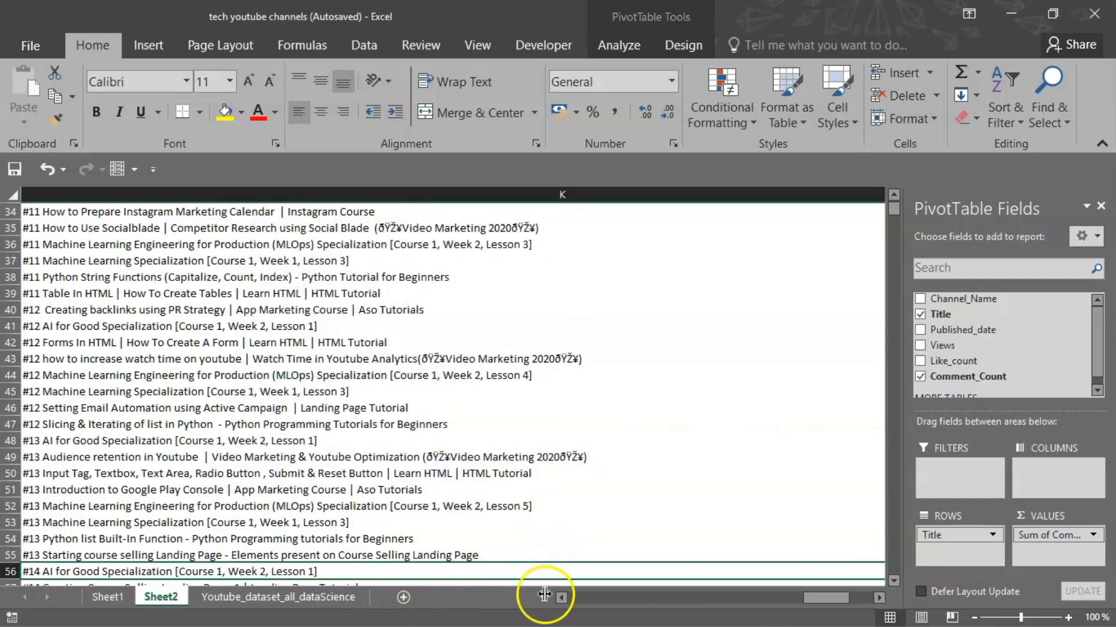
Step: Review the summed comment counts and their video titles from the first row of the PivotTable
left_click_drag(824, 598, 743, 589)
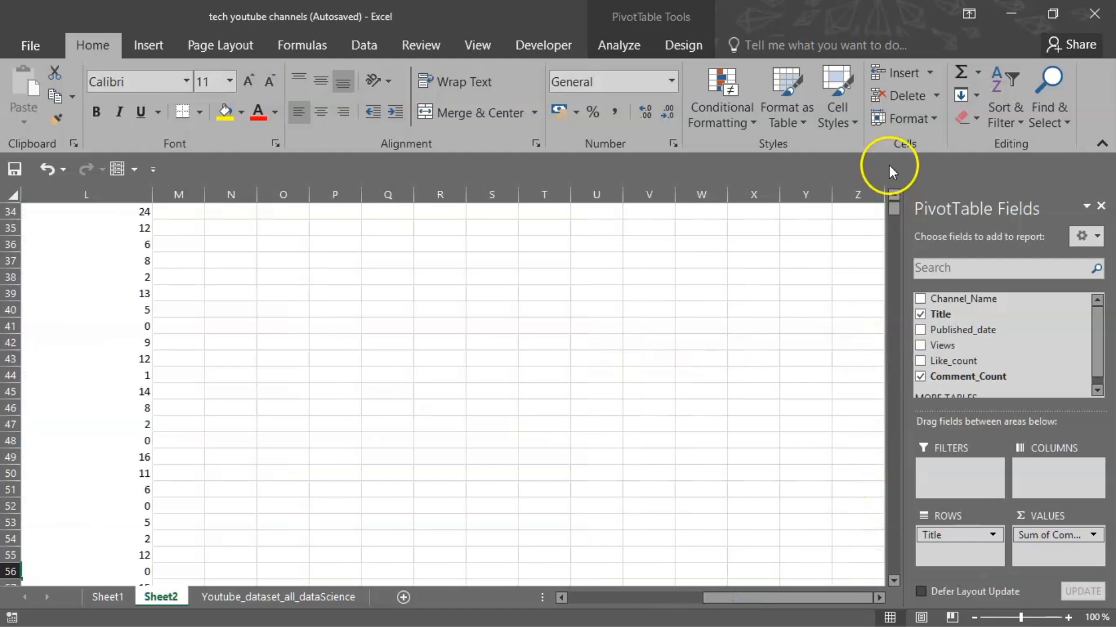
left_click_drag(895, 204, 881, 170)
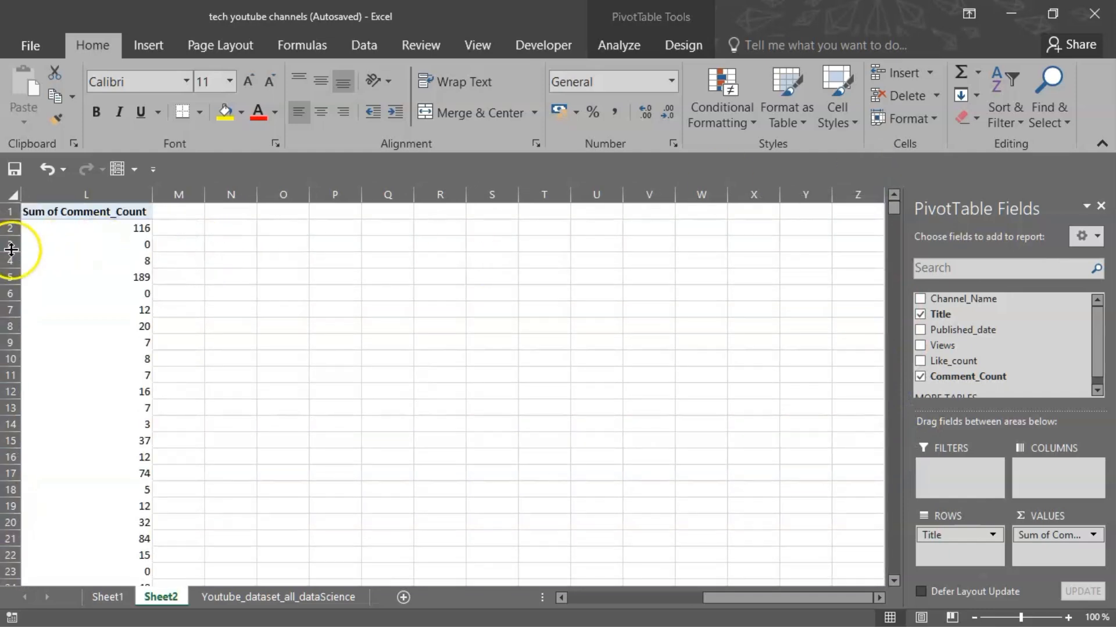
left_click(60, 241)
key("Left")
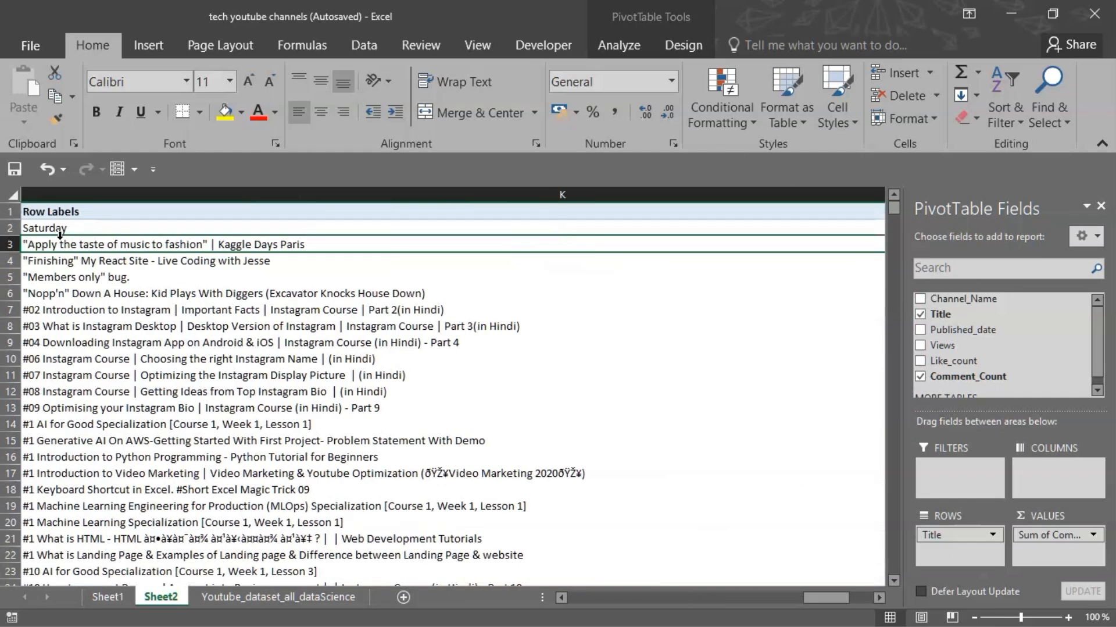
Step: Compare the video titles in the PivotTable's row labels with their summed comment counts
key("Left")
key("Left")
key("Left")
key("Left")
key("Left")
key("Right")
key("Right")
key("Right")
key("Right")
key("Right")
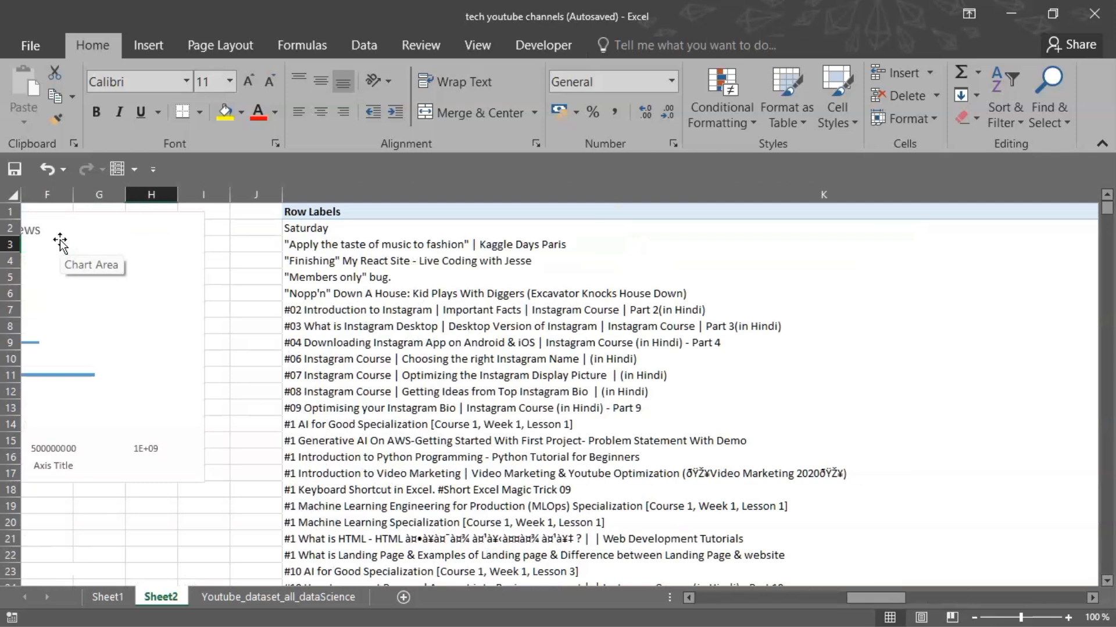
key("Right")
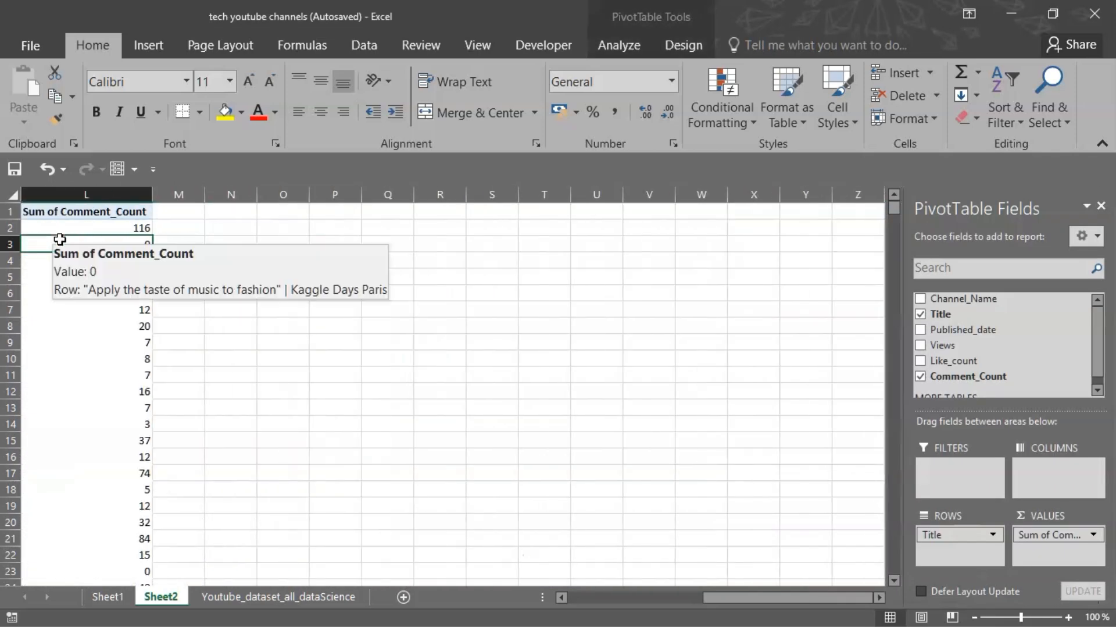
key("Left")
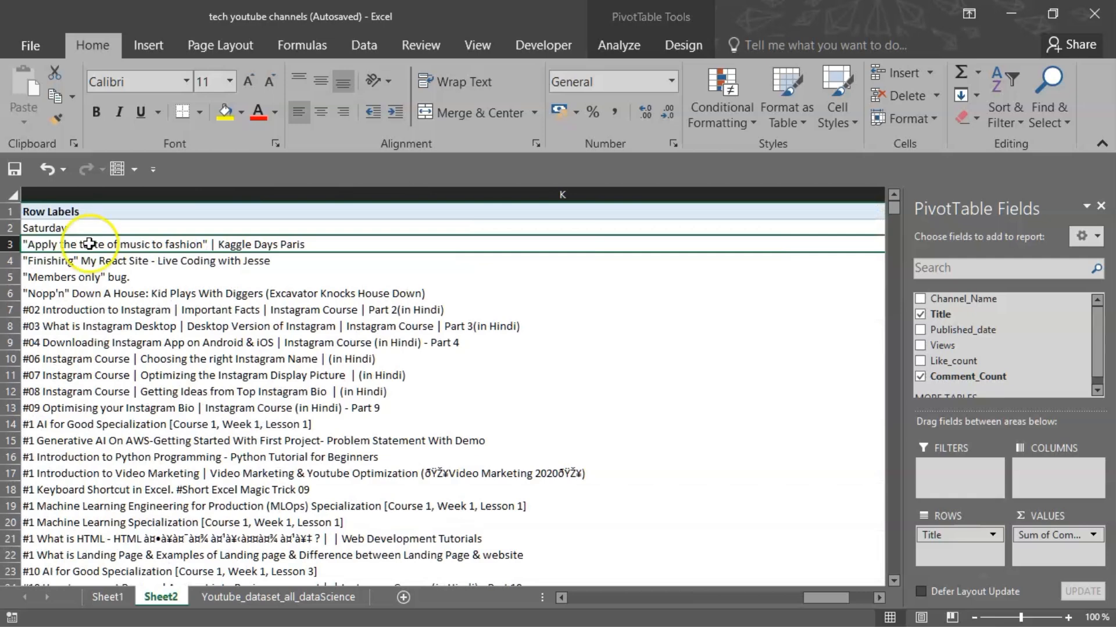
key("Right")
key("Right")
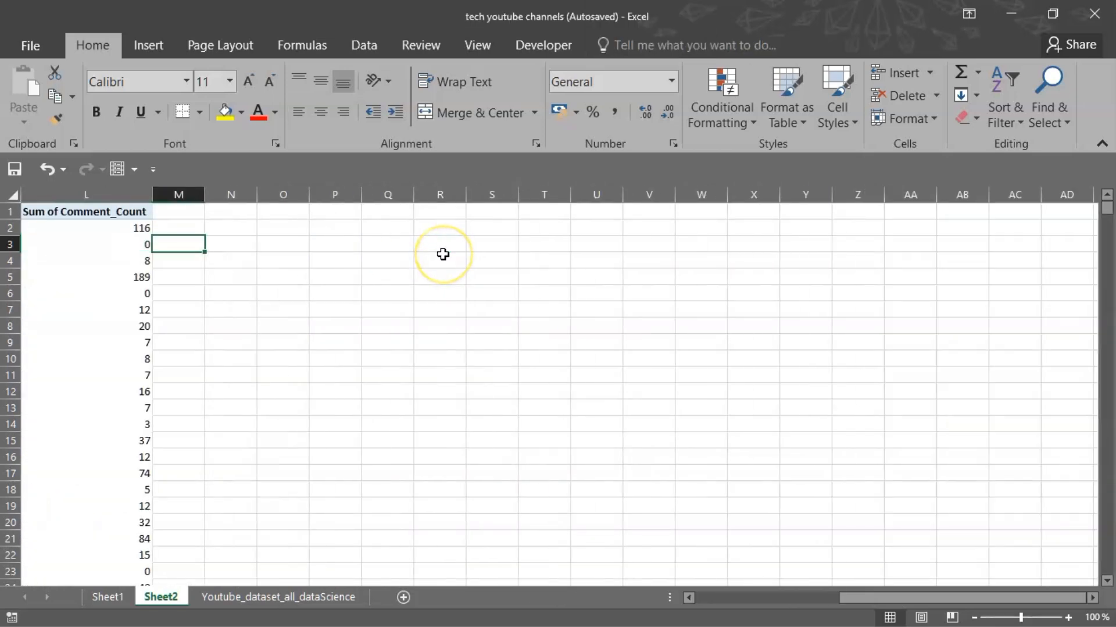
left_click(55, 256)
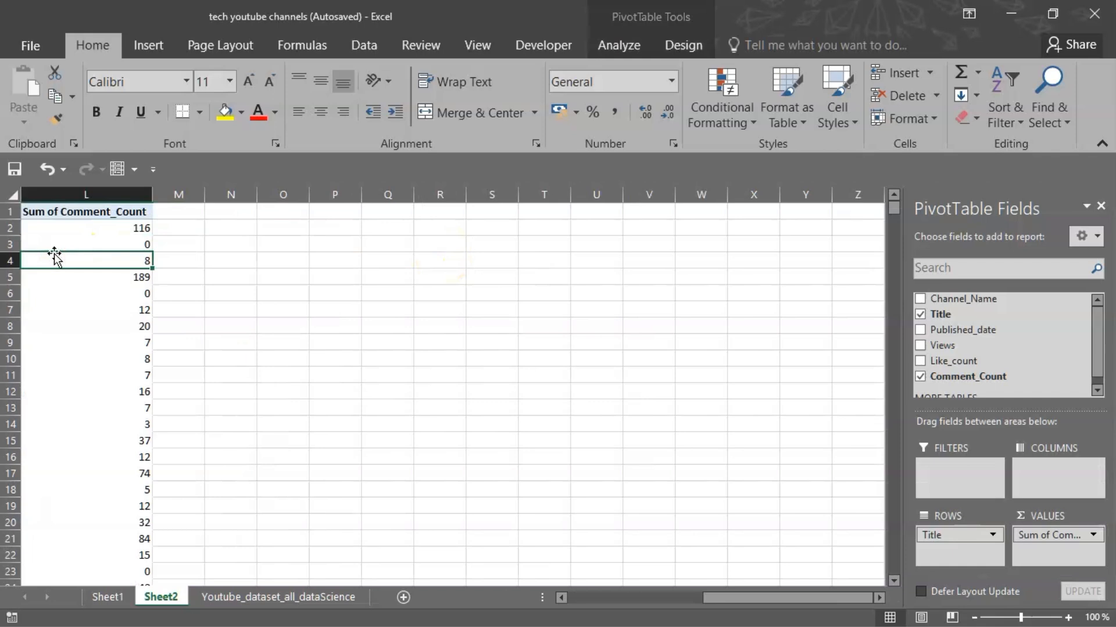
right_click(96, 324)
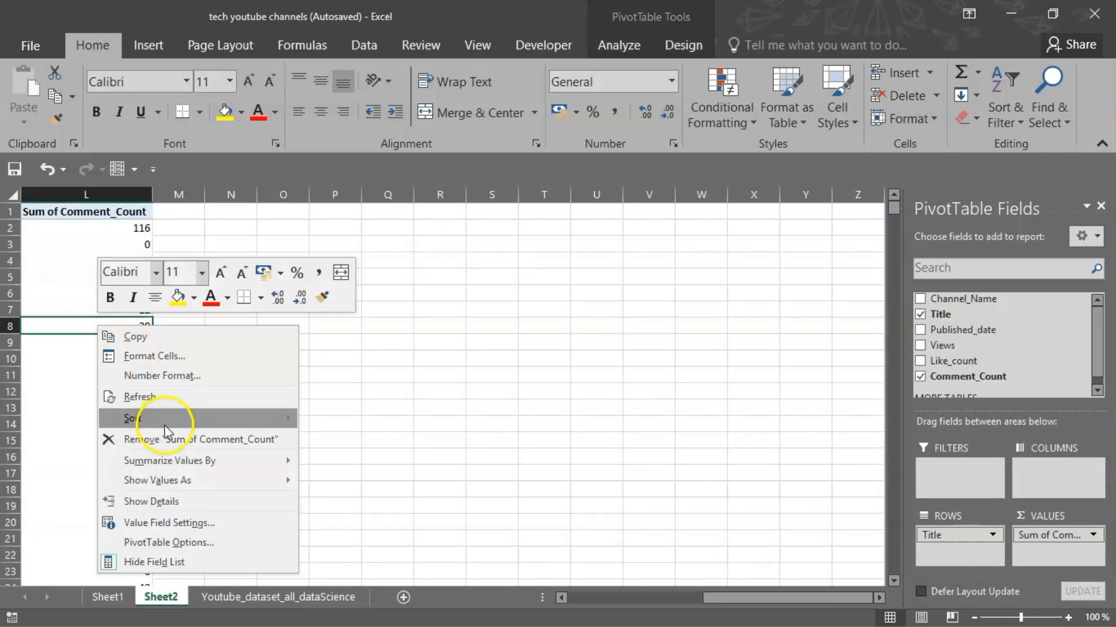
mouse_move(175, 416)
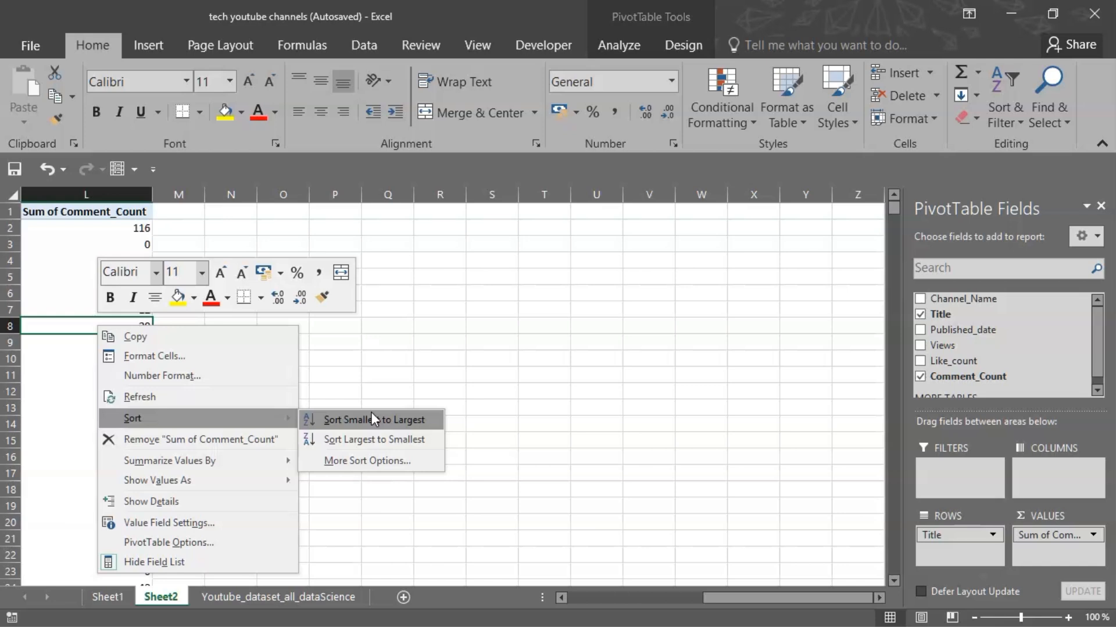
left_click(372, 452)
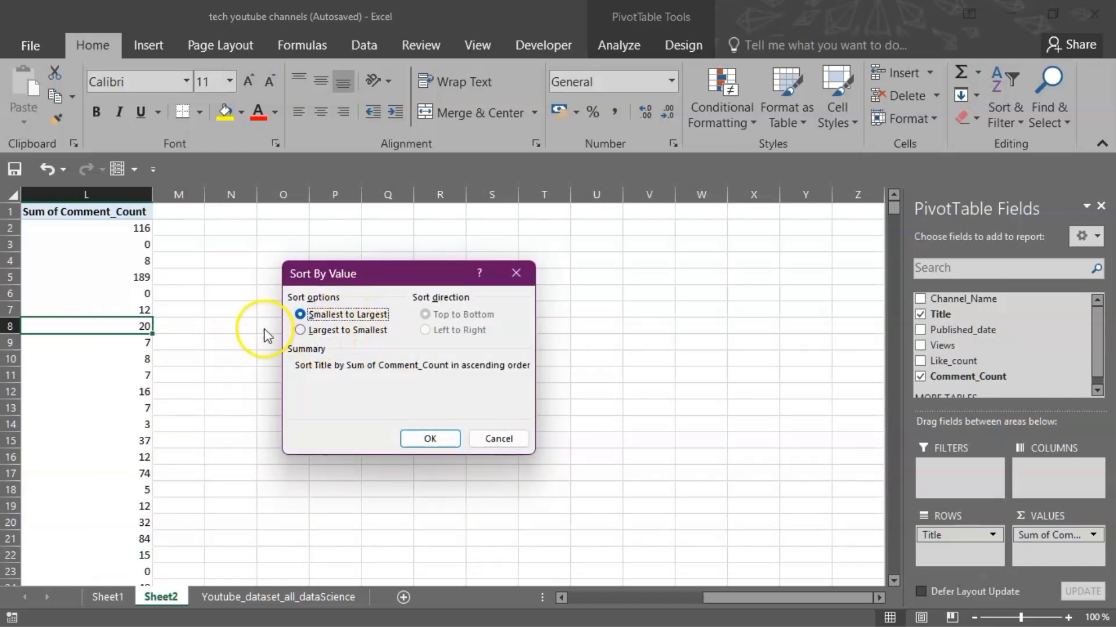
left_click(301, 331)
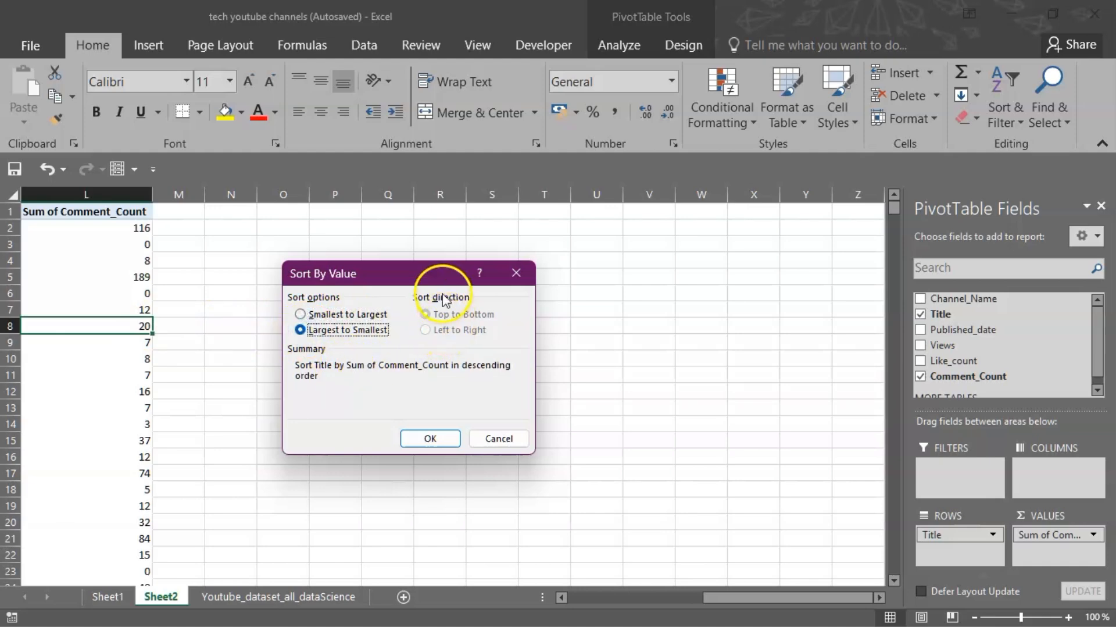
left_click(526, 279)
Step: Sort the PivotTable's video titles in descending order by Sum of Comment_Count
key("Left")
key("Left")
key("Left")
key("Left")
key("Left")
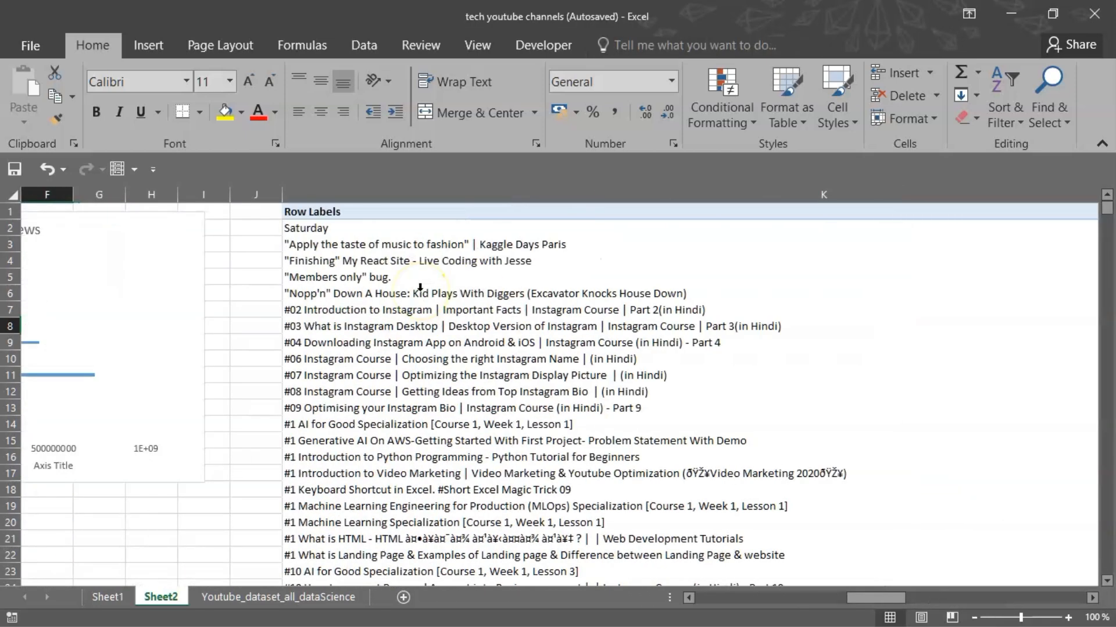
left_click(386, 391)
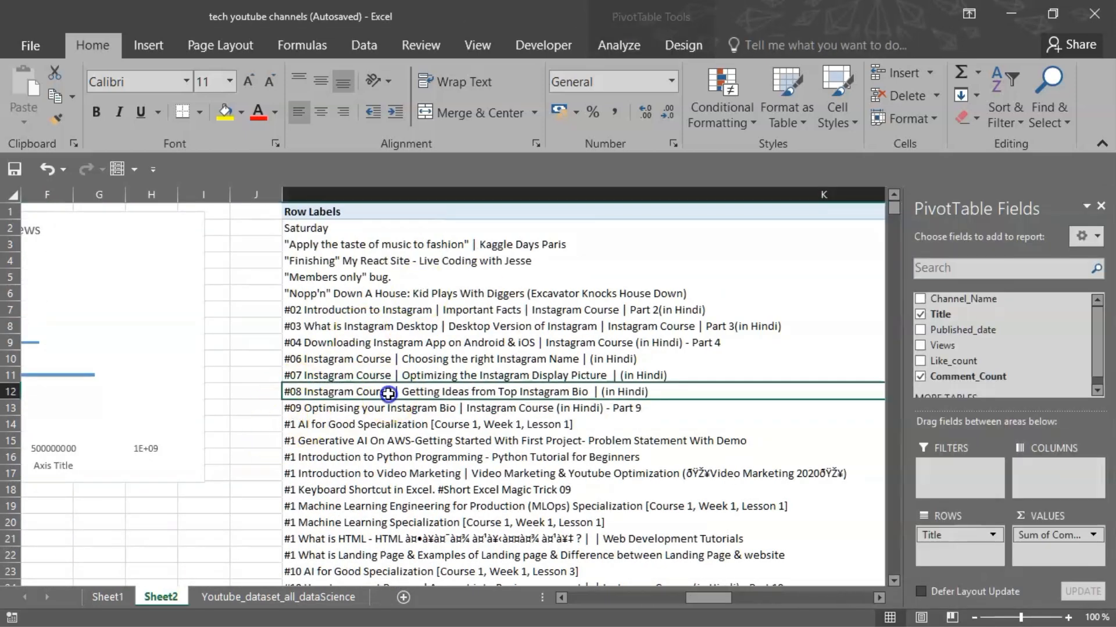
right_click(387, 392)
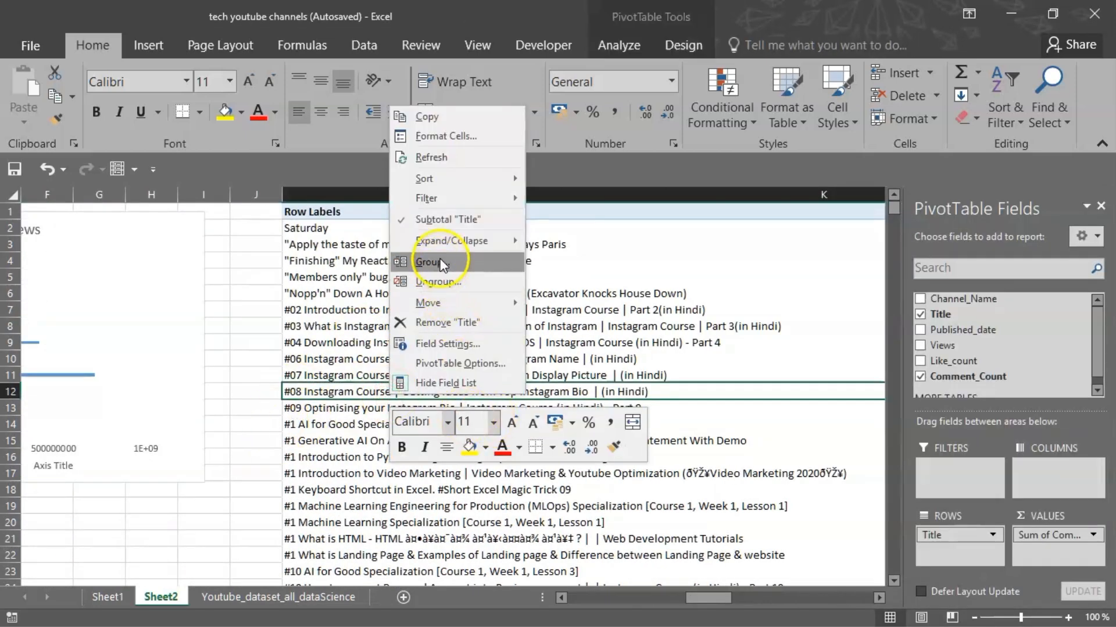
mouse_move(446, 203)
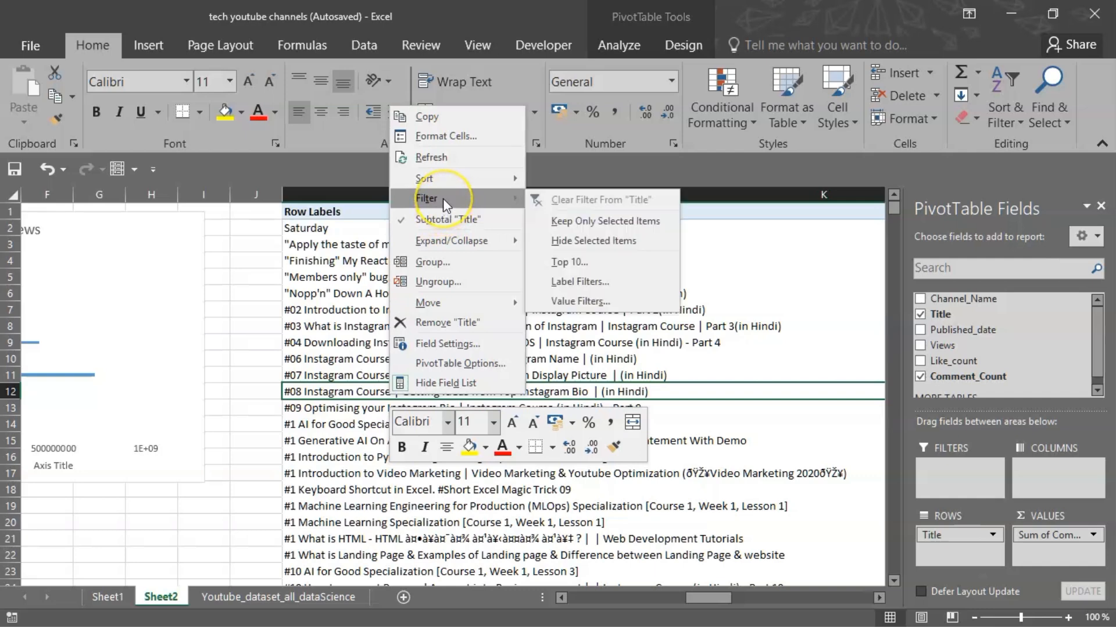
mouse_move(439, 182)
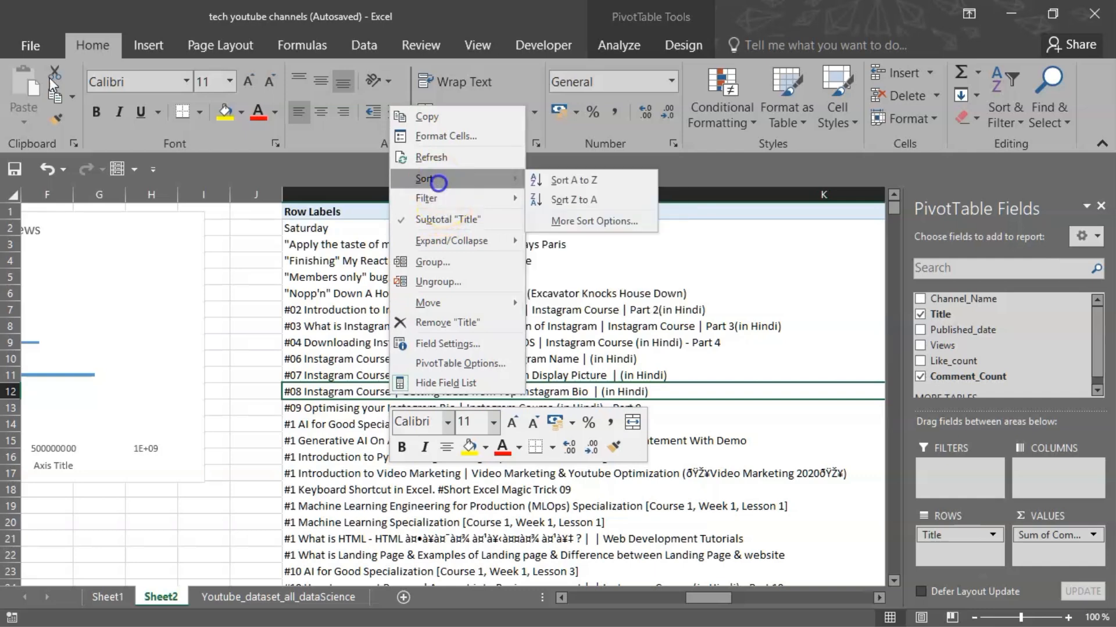
left_click(565, 226)
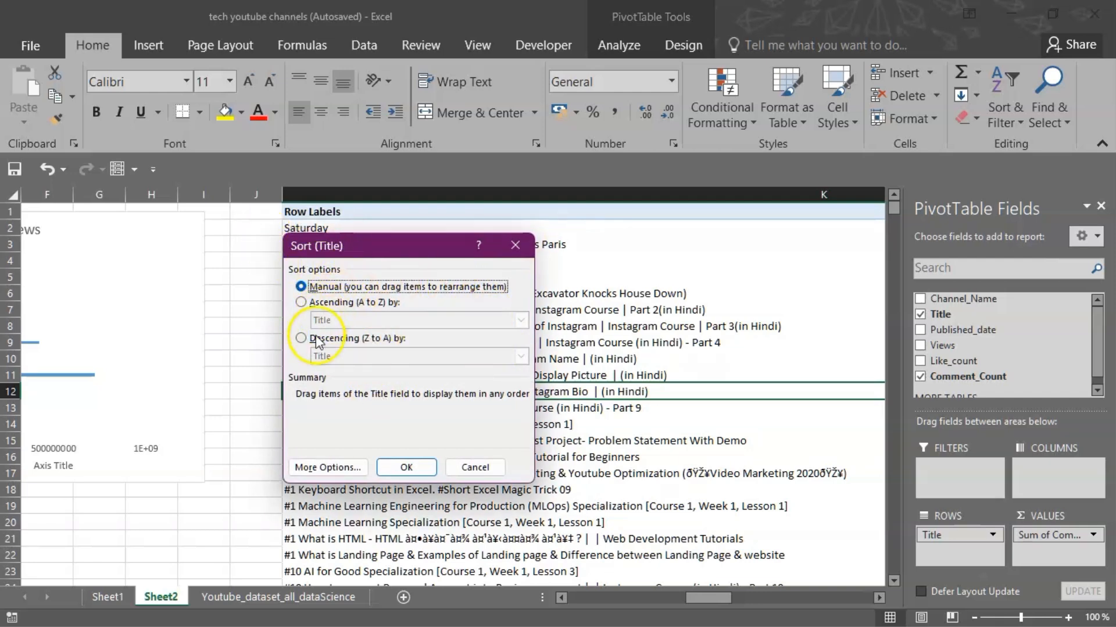
left_click(301, 303)
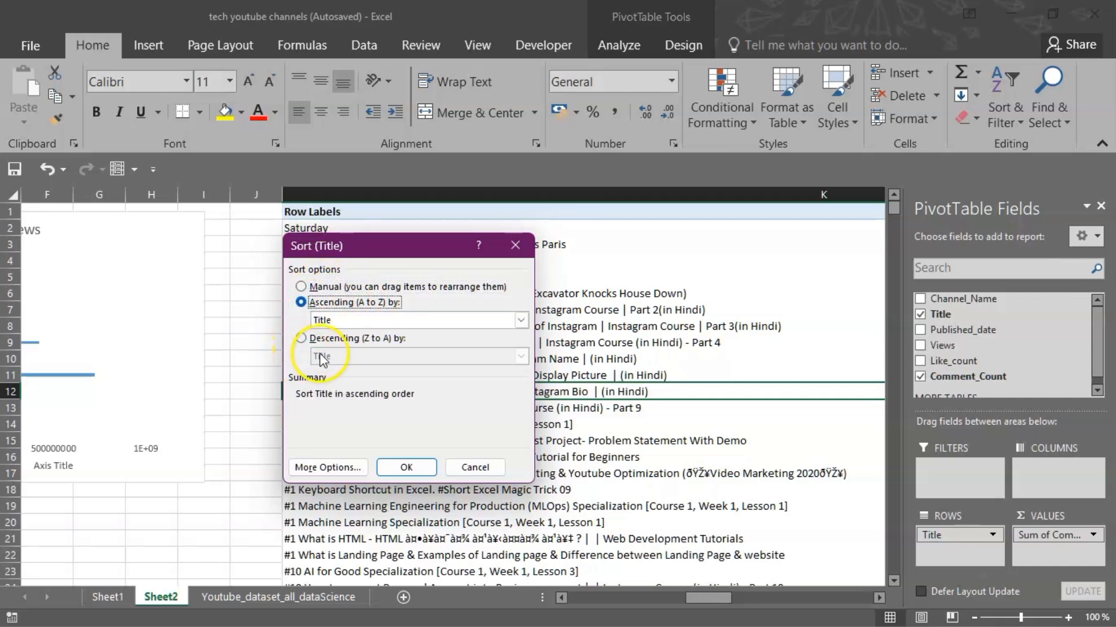
left_click(301, 339)
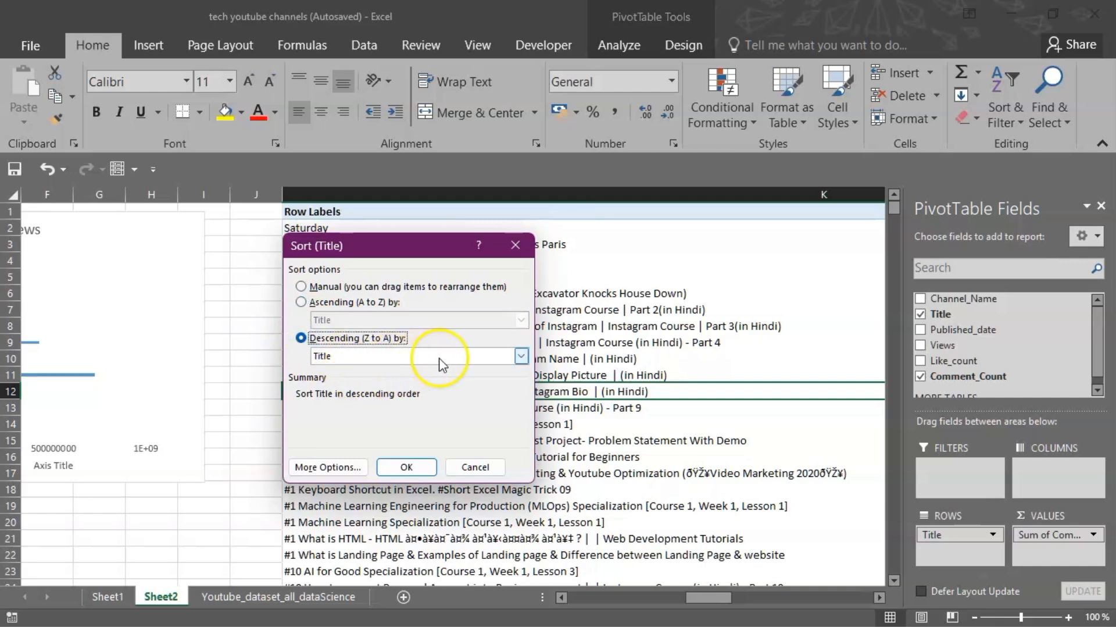
left_click(522, 356)
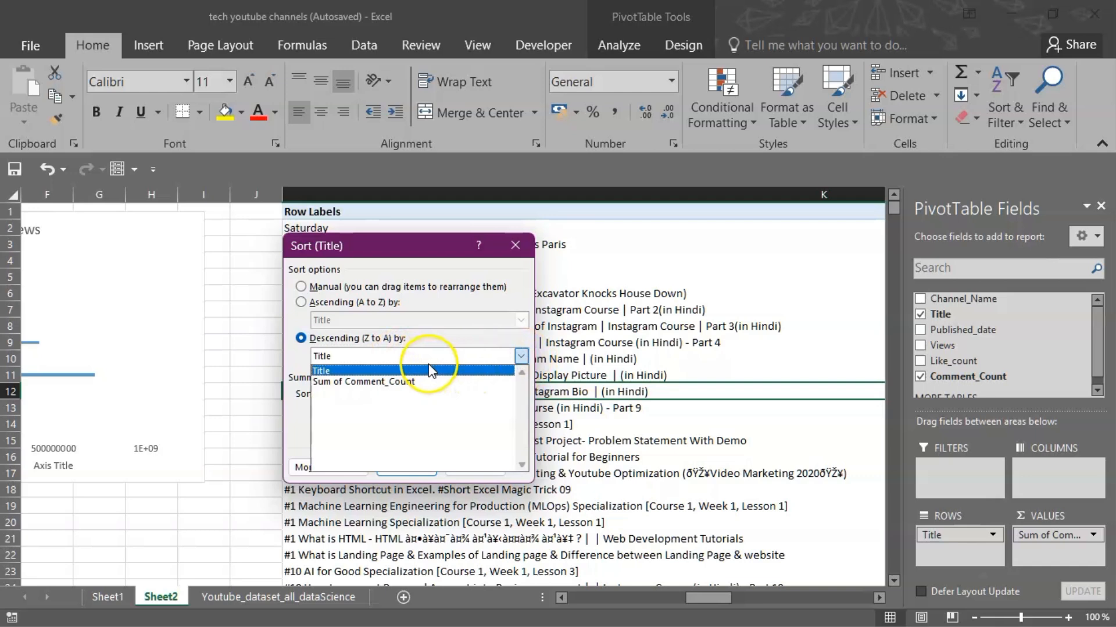
left_click(399, 383)
left_click(414, 464)
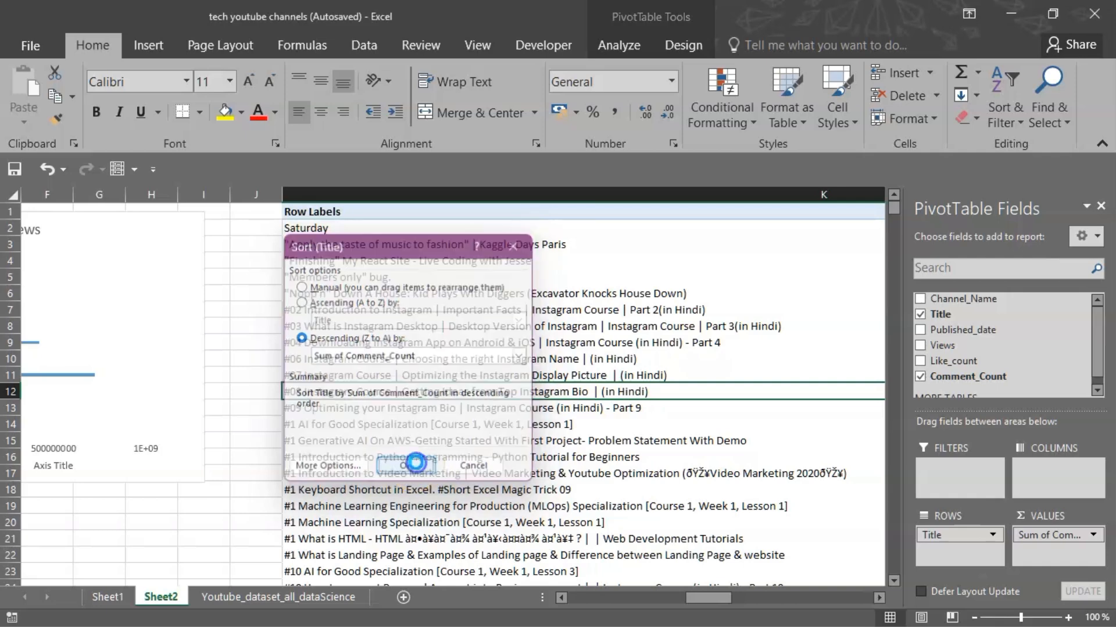
Step: Review the sorted Sum of Comment_Count column, from the first row down through the following rows and back up
scroll(415, 463, "right", 5)
scroll(415, 462, "right", 1)
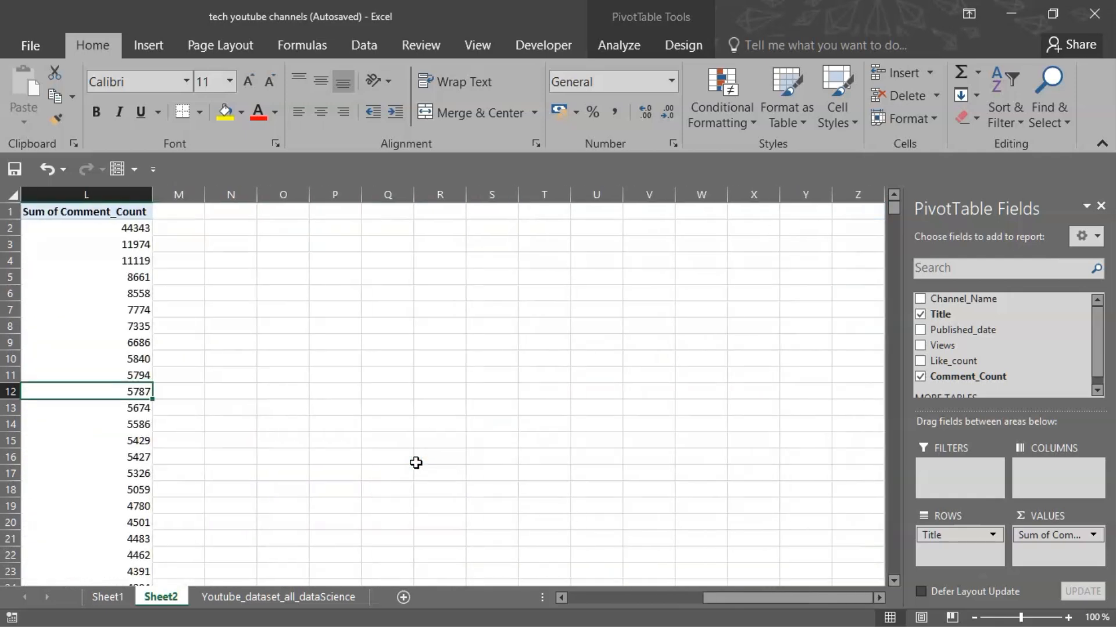
key("Right")
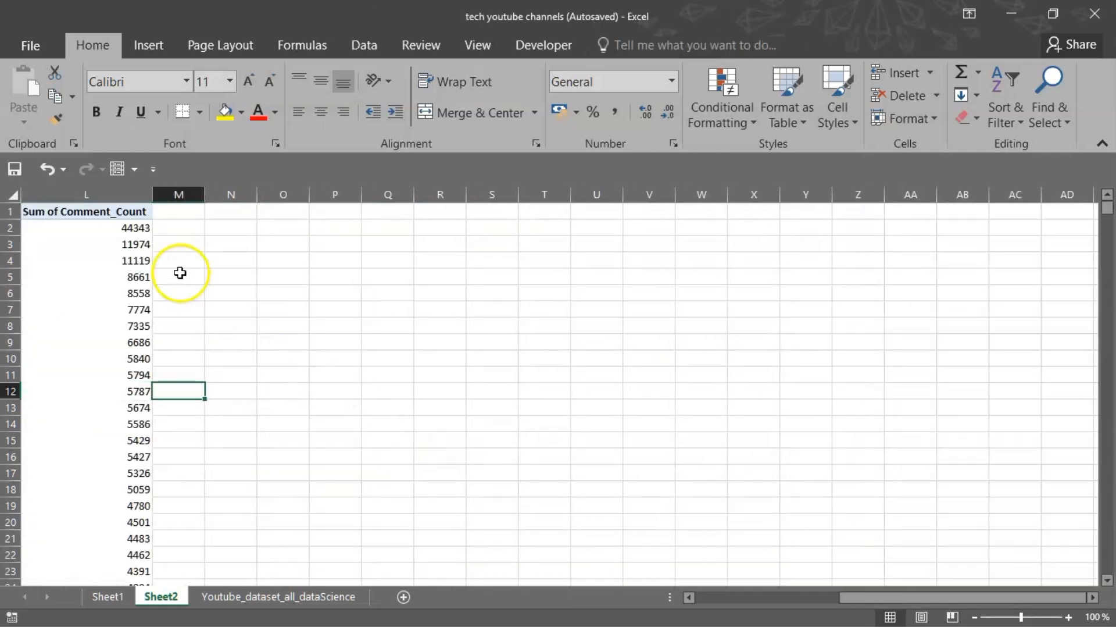
mouse_move(134, 230)
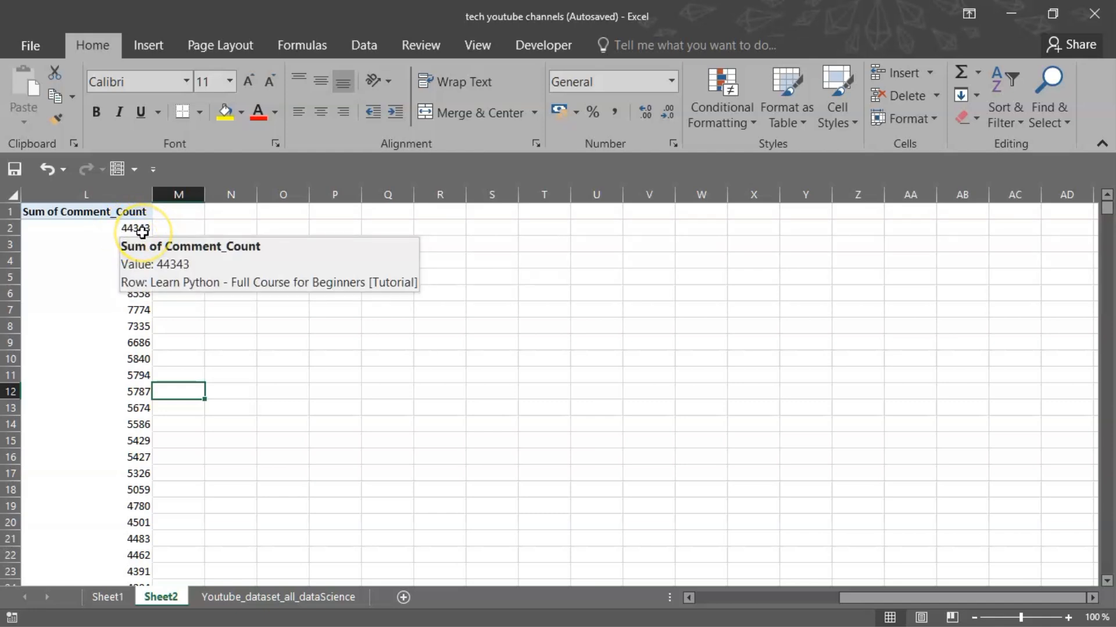
key("Down")
key("Down")
key("Down")
key("Down")
key("Down")
key("Down")
key("Down")
key("Down")
key("Down")
key("Down")
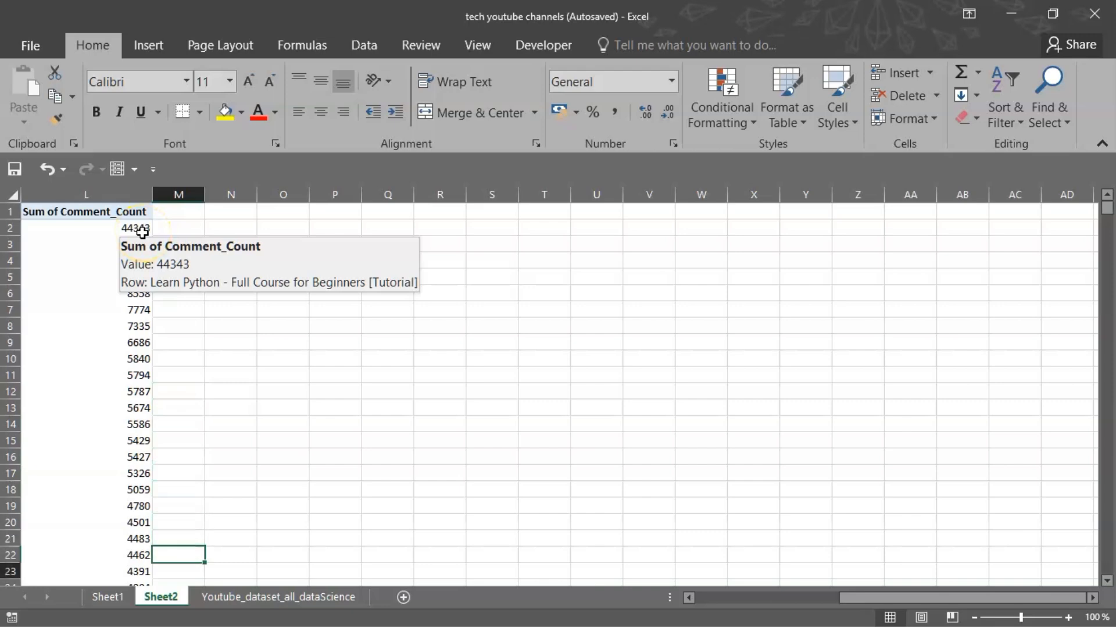
key("Down")
key("Down")
key("Down")
key("Down")
key("Down")
key("Down")
key("Down")
key("Down")
key("Up")
key("Up")
key("Up")
key("Up")
key("Up")
key("Up")
key("Up")
key("Up")
key("Up")
key("Up")
key("Up")
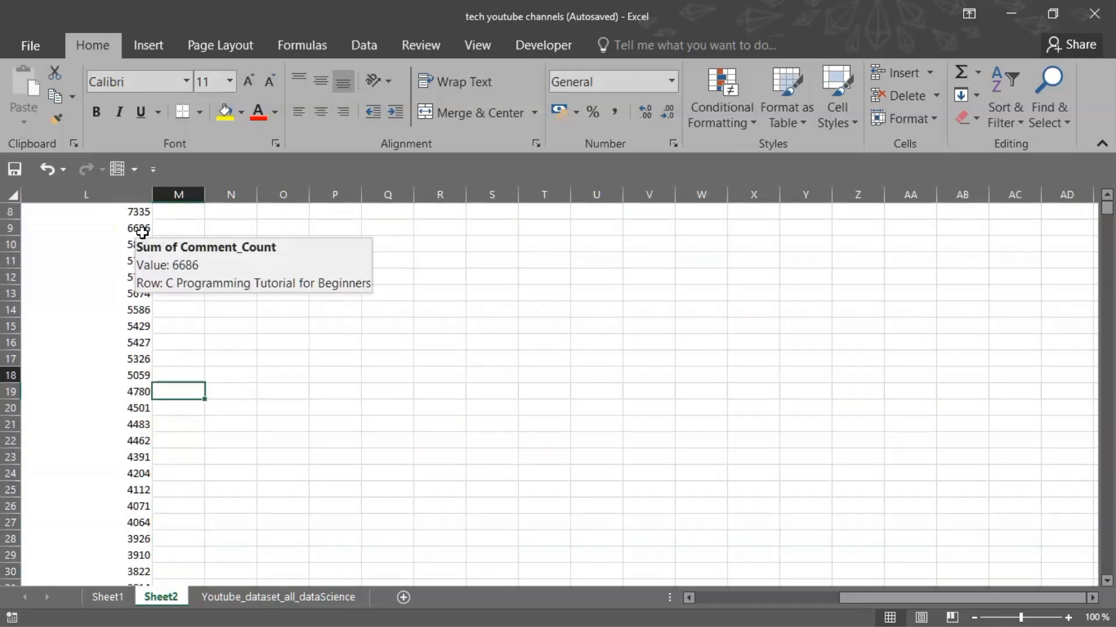
key("ctrl+Up")
Step: Examine which video titles lead the sorted PivotTable and match them with their comment counts
key("Left")
key("Left")
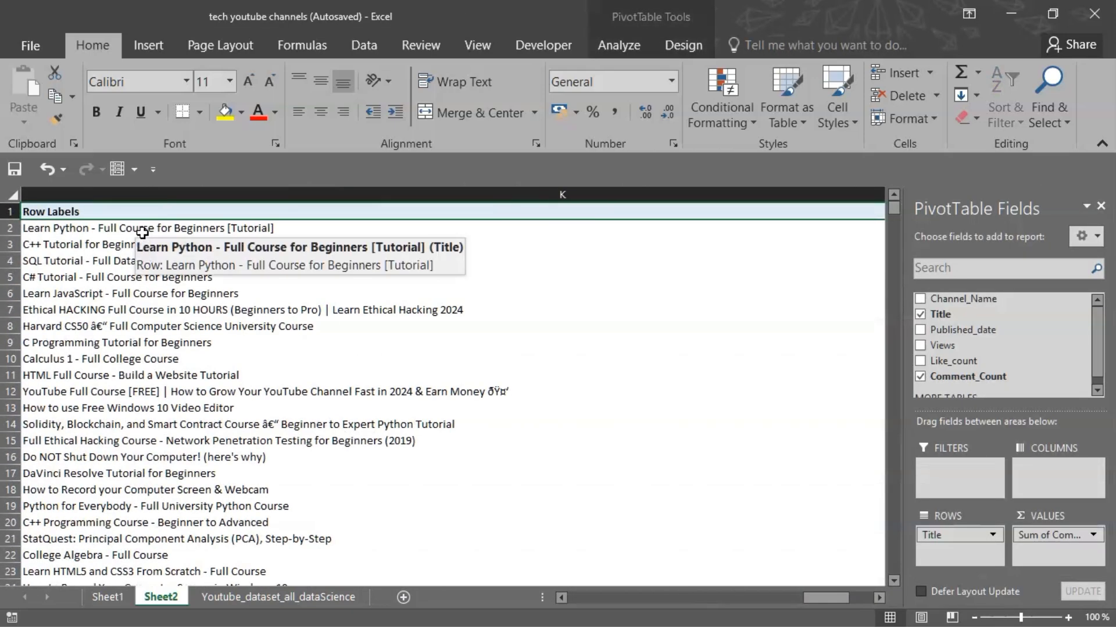
key("Left")
key("Left")
key("Left")
key("Left")
key("Left")
key("Left")
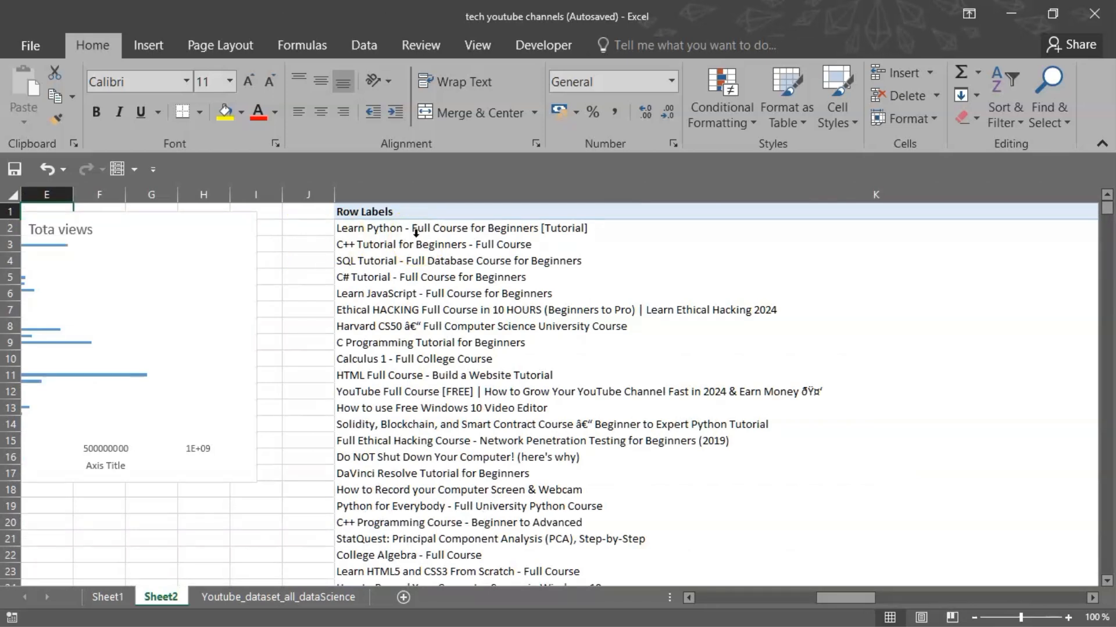
key("Down")
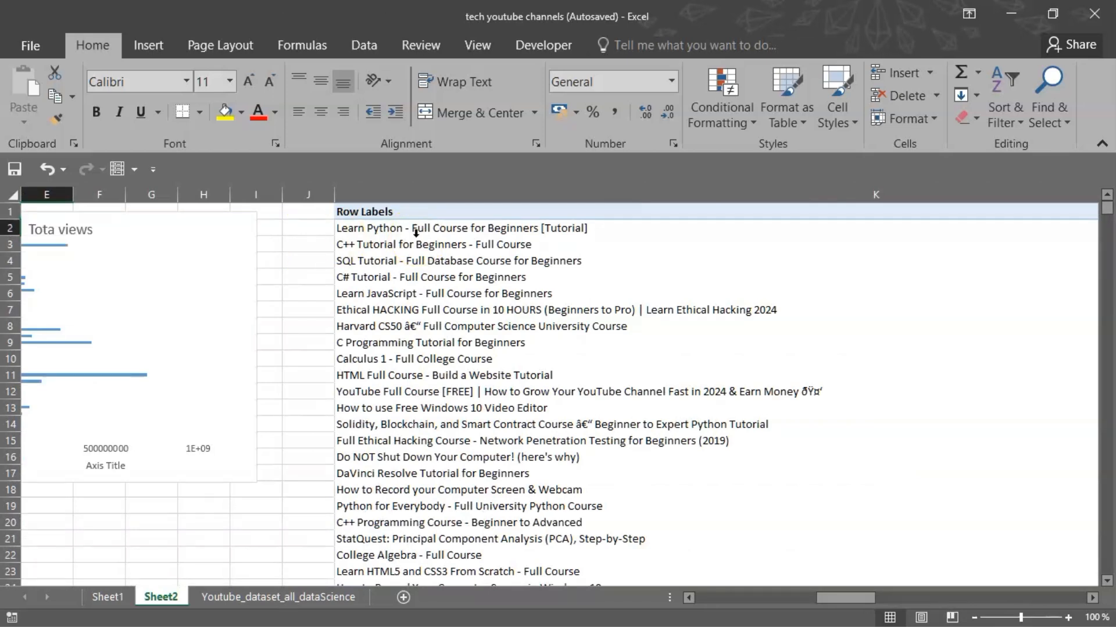
left_click(445, 261)
key("Right")
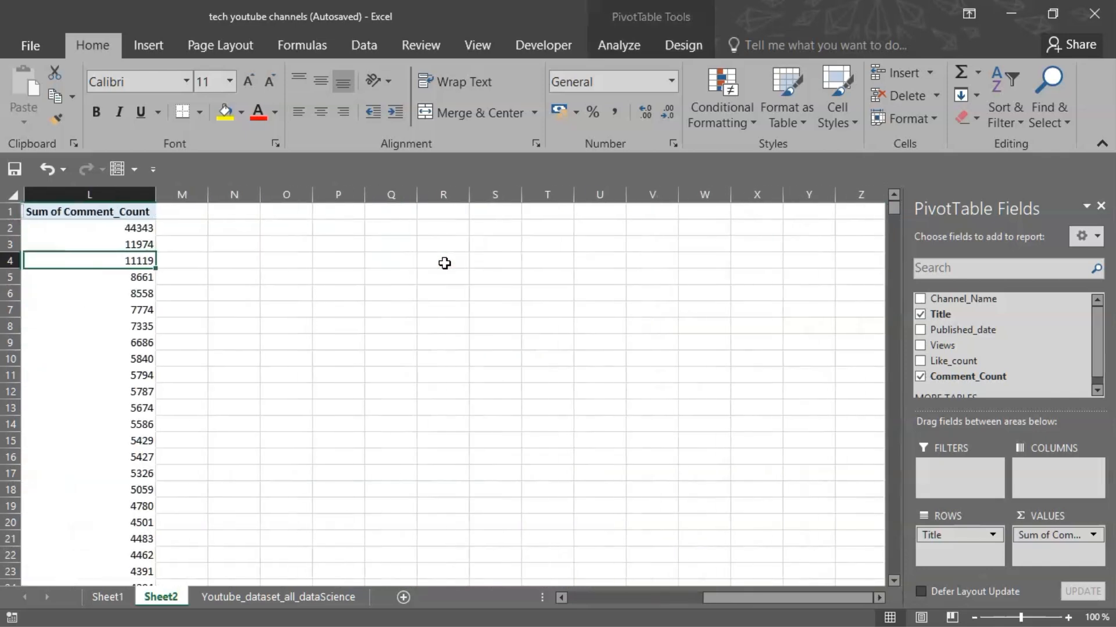
key("Left")
key("Left")
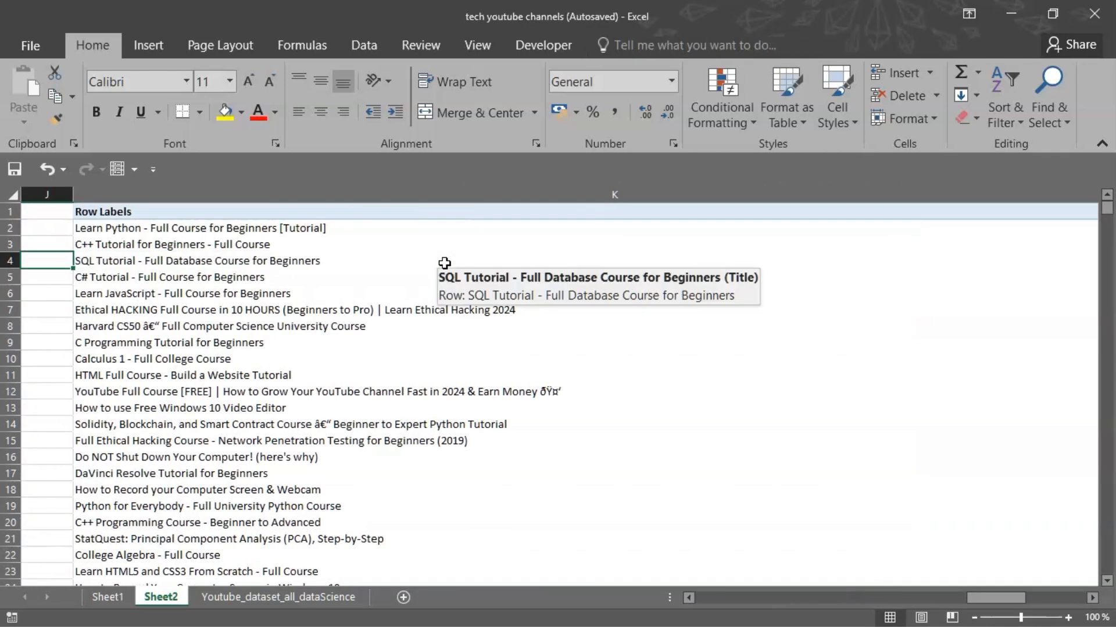
key("Down")
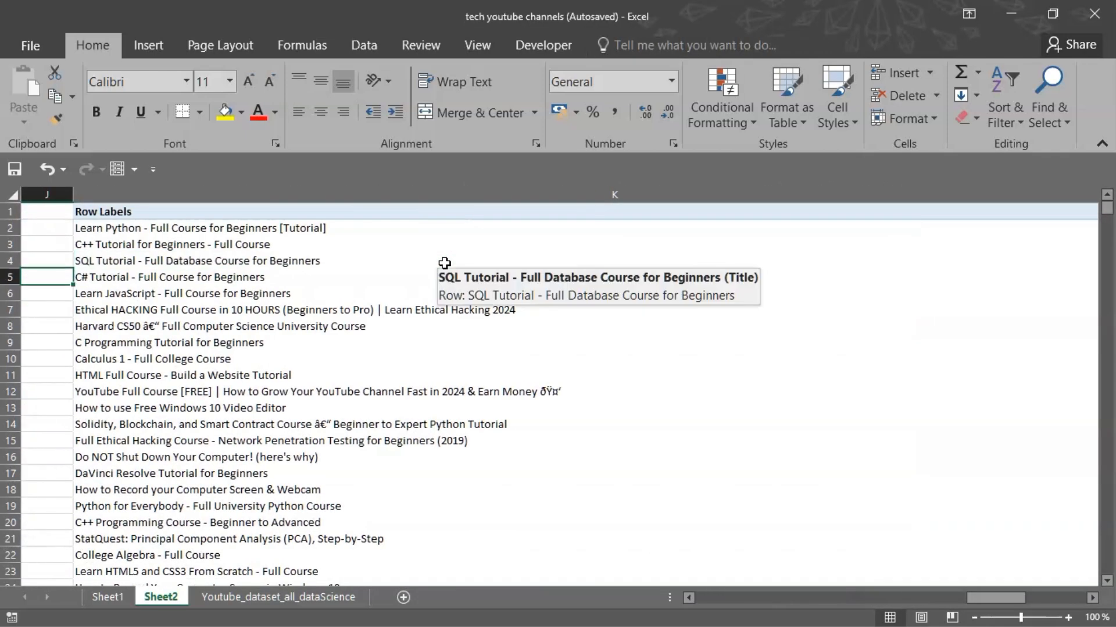
key("Right")
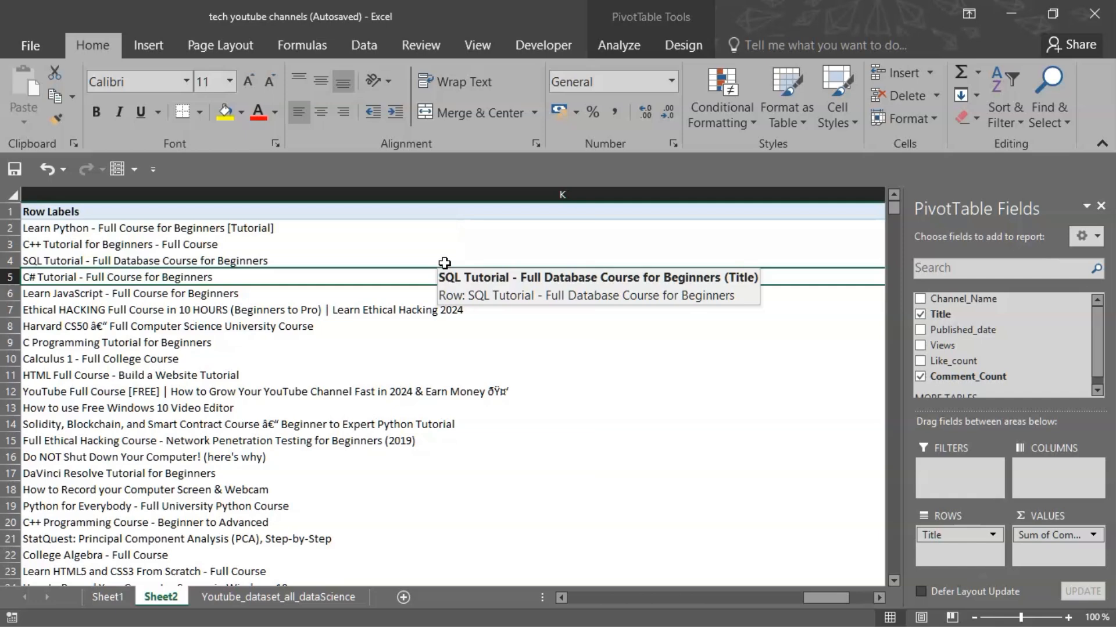
key("Right")
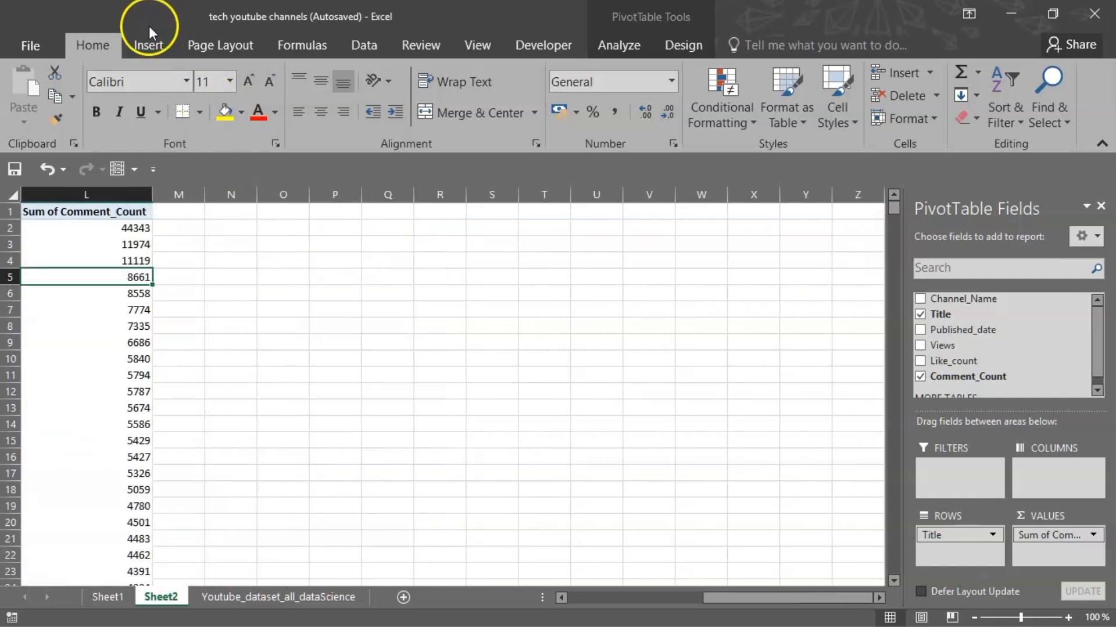
Step: Insert a 2-D stacked column PivotChart of the summed comment counts per video title
left_click(153, 47)
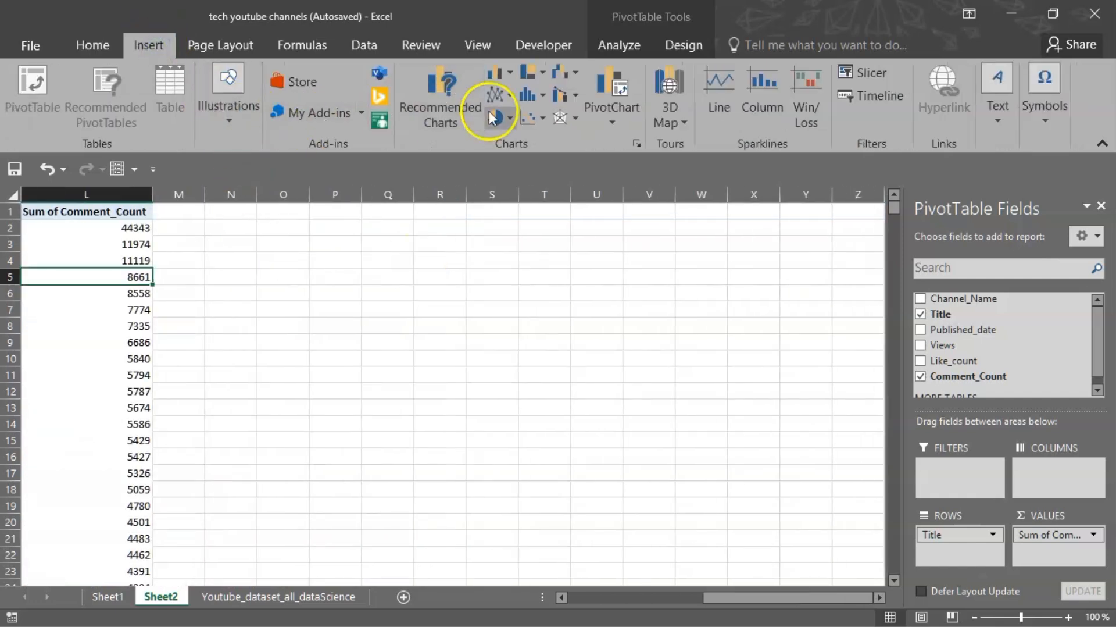
left_click(497, 76)
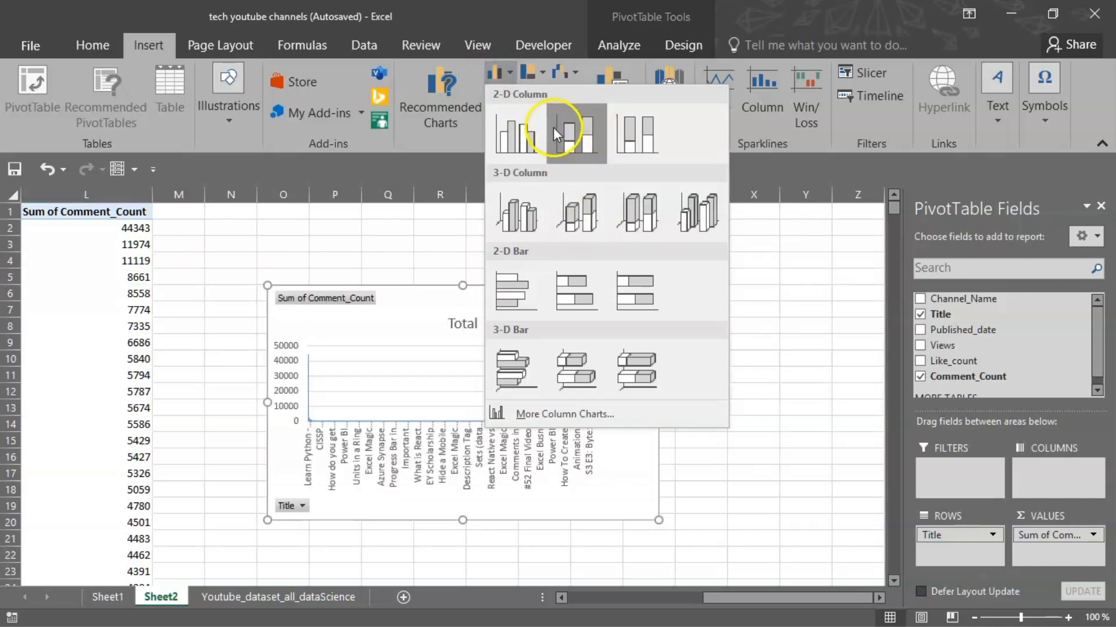
left_click(585, 132)
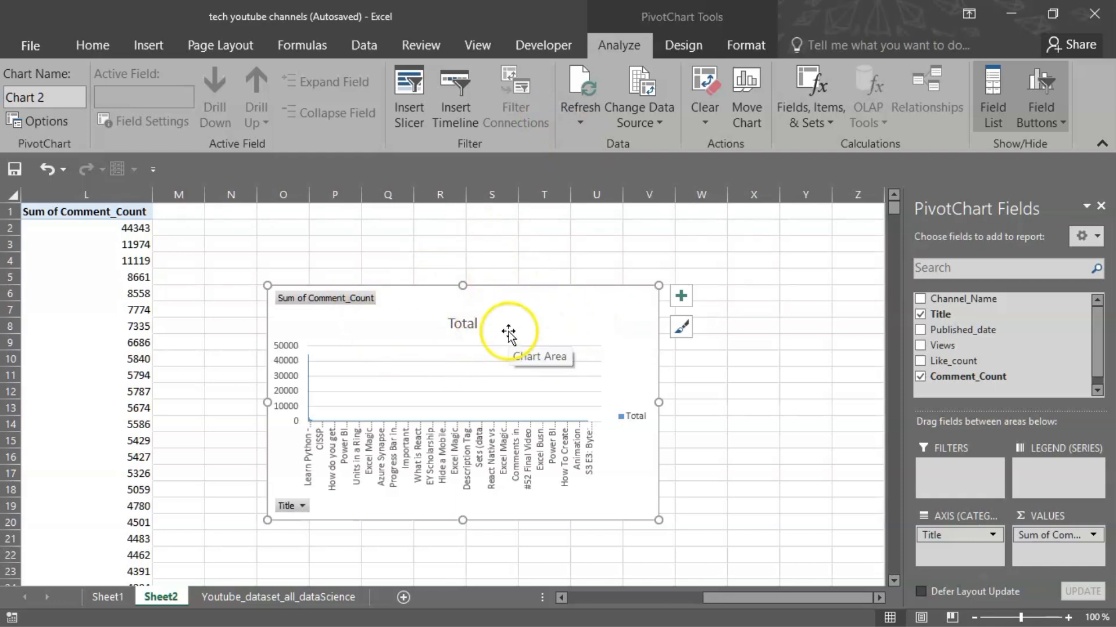
Step: Undo the PivotChart insertion and return to the video titles in the PivotTable
key("ctrl+z")
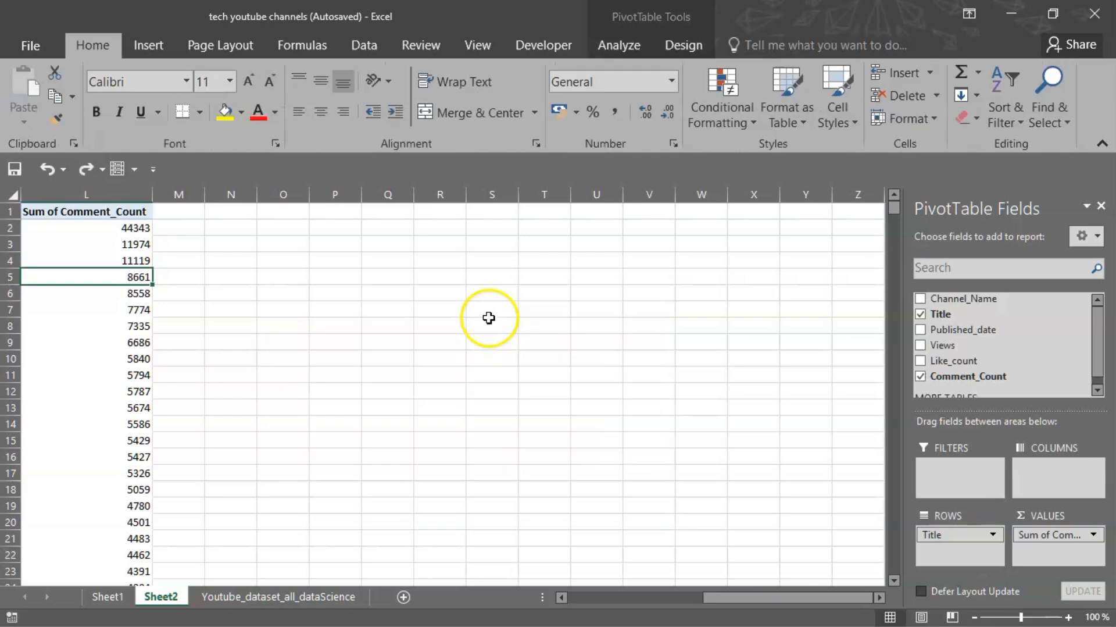
left_click(87, 240)
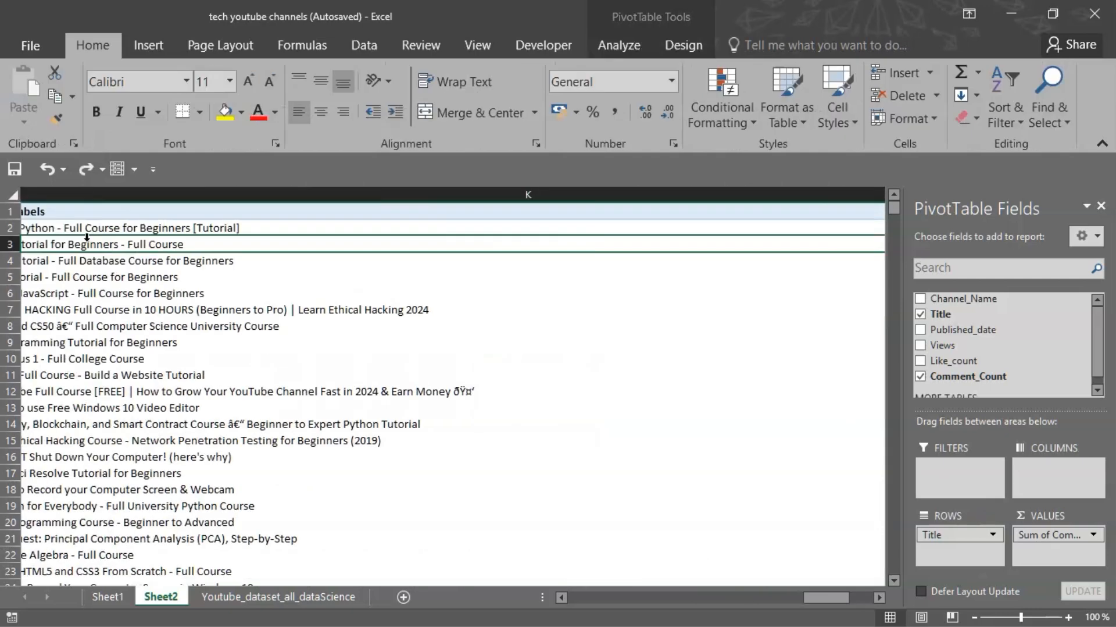
key("Left")
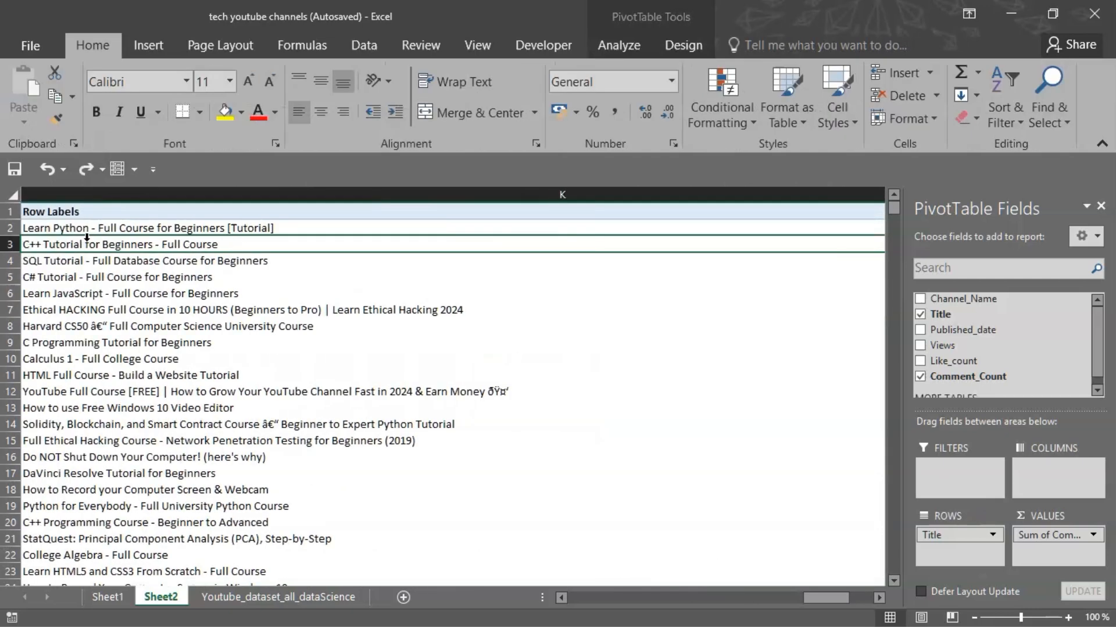
Step: Start a Top 10 filter on the PivotTable's video titles and set it to show the top 5
right_click(141, 290)
mouse_move(197, 365)
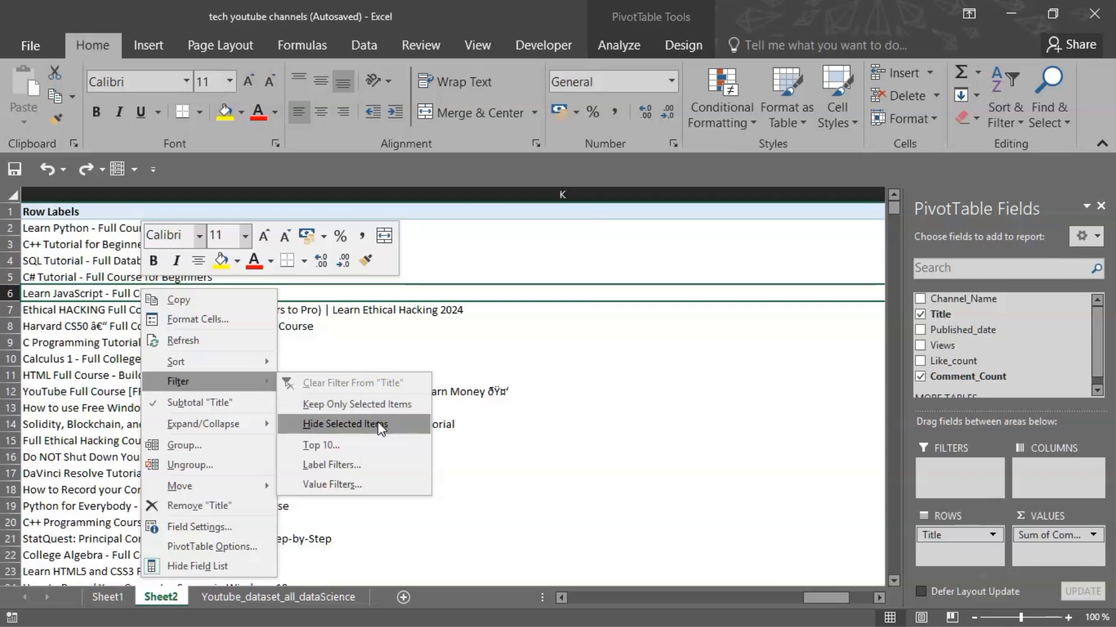
left_click(365, 437)
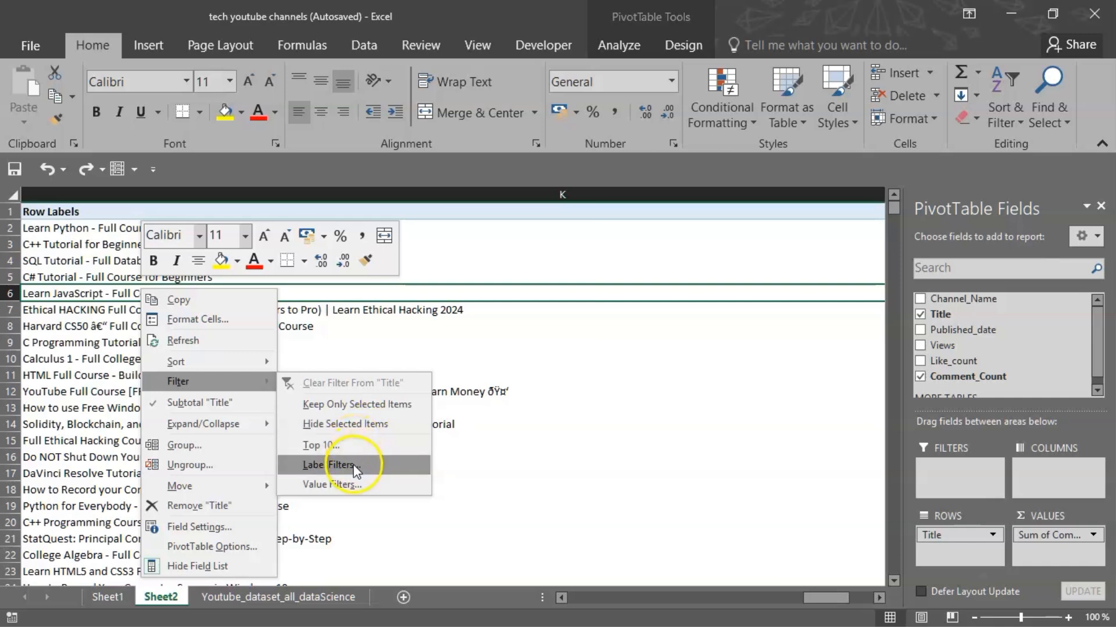
left_click(352, 485)
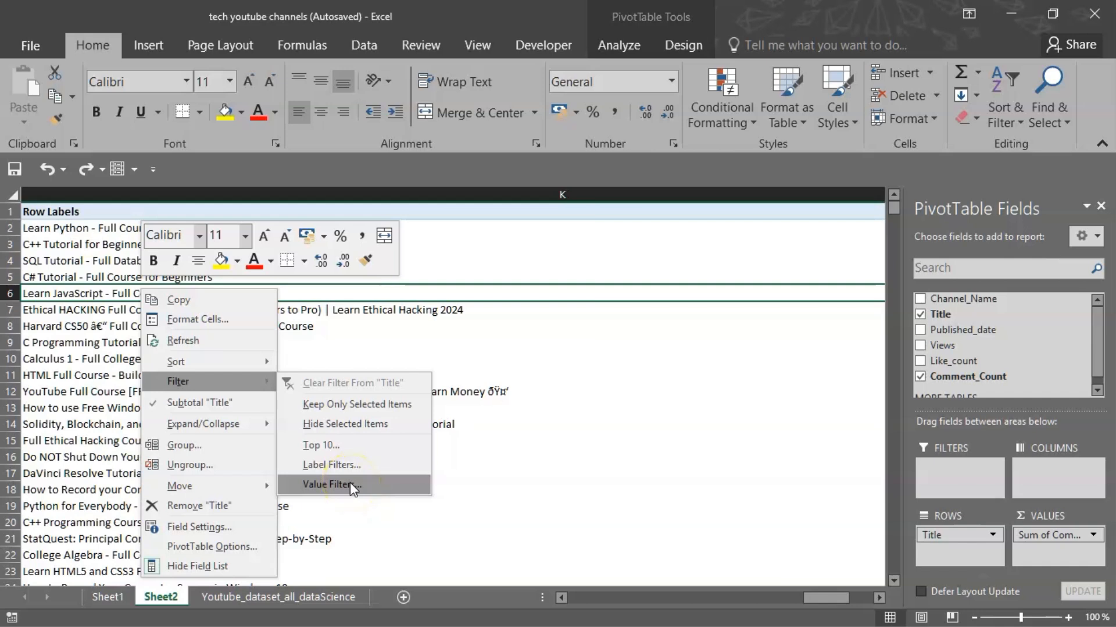
left_click(343, 447)
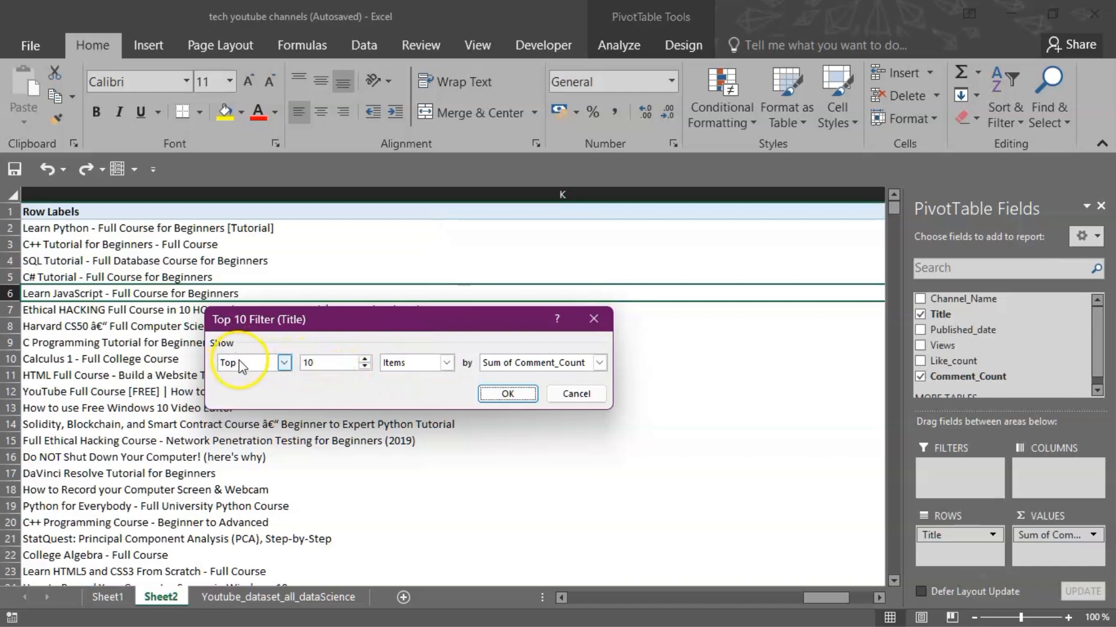
left_click(285, 363)
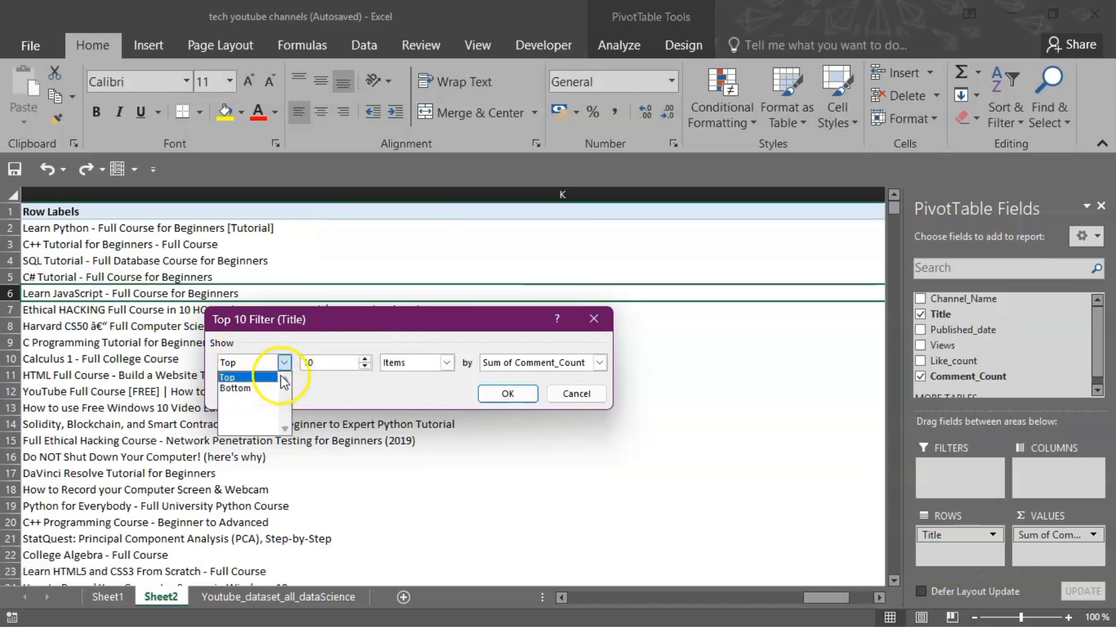
left_click(336, 366)
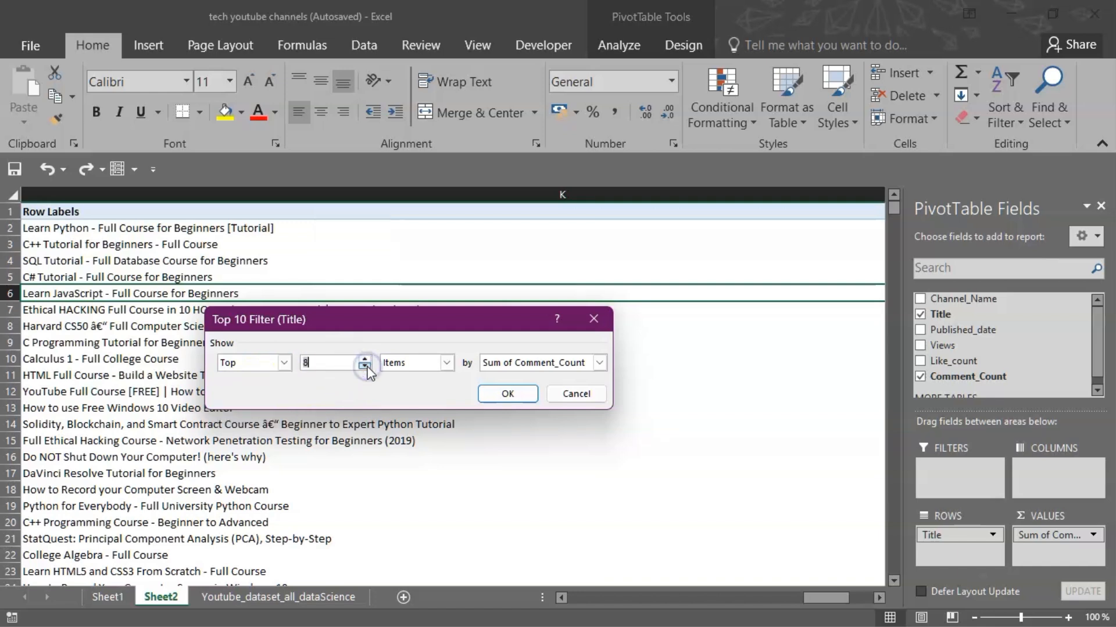
left_click(365, 367)
left_click(366, 367)
left_click(366, 367)
left_click(366, 367)
left_click(314, 358)
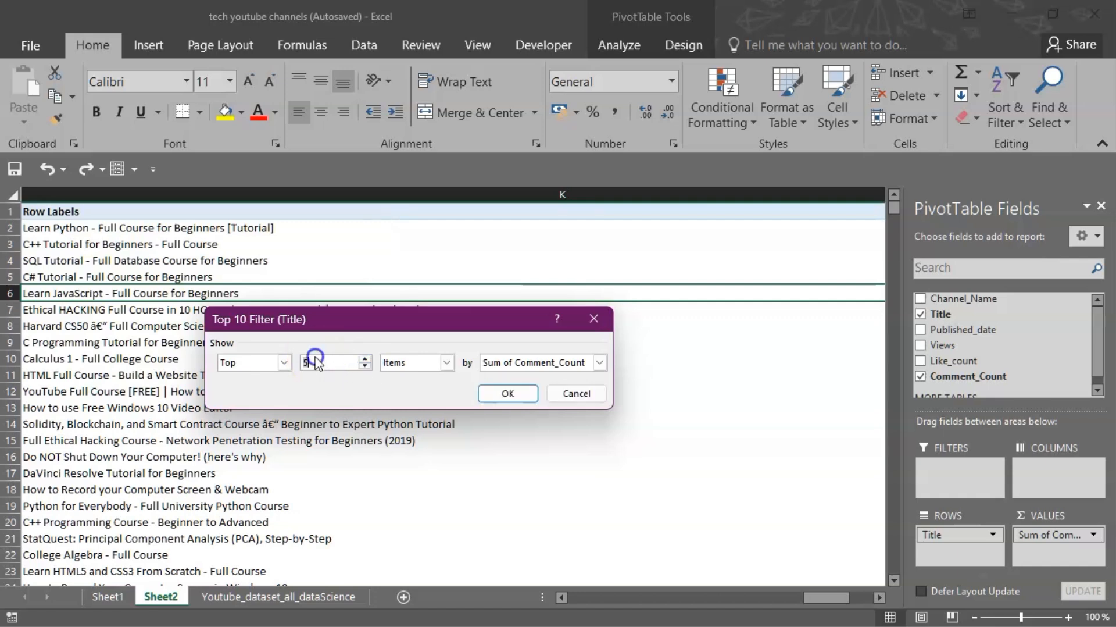
Step: Keep the title filter counting Items by Sum of Comment_Count and apply it
left_click(447, 365)
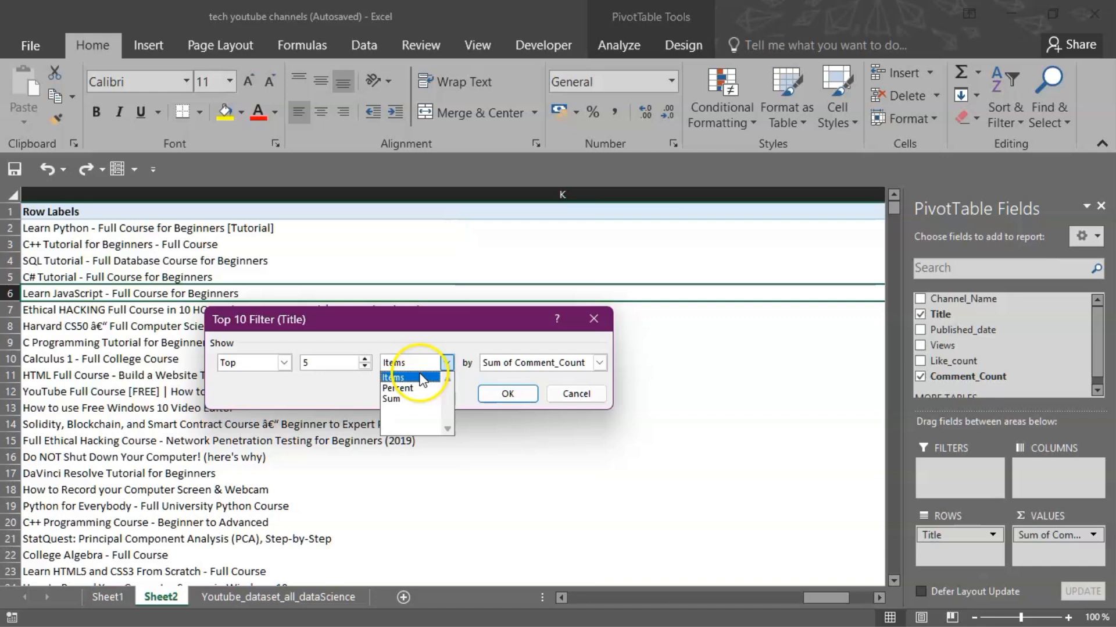
left_click(502, 370)
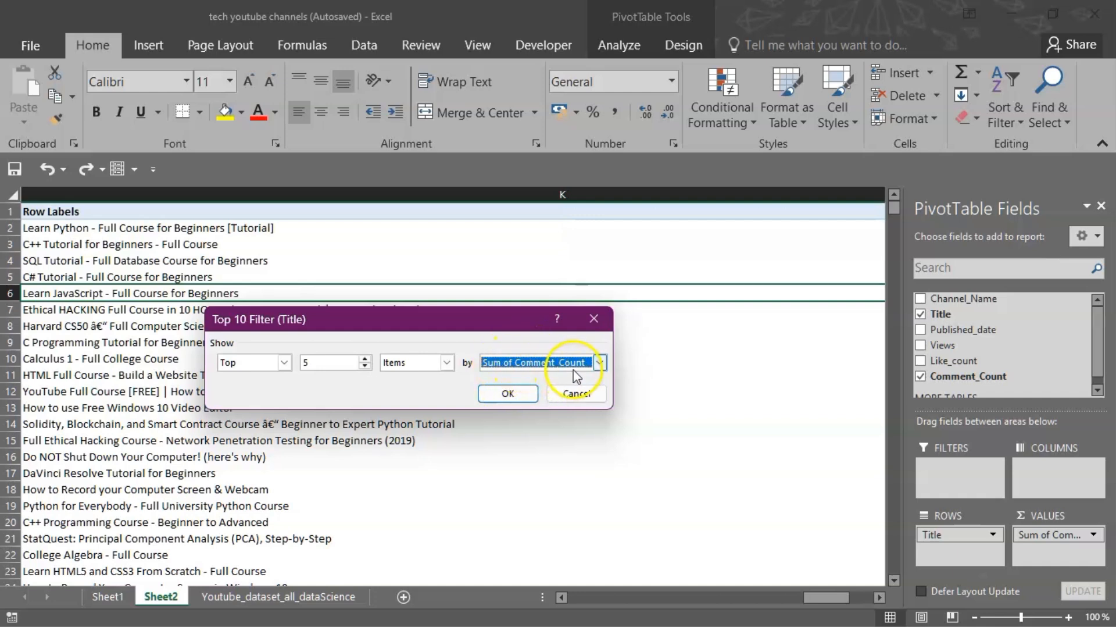
left_click(507, 395)
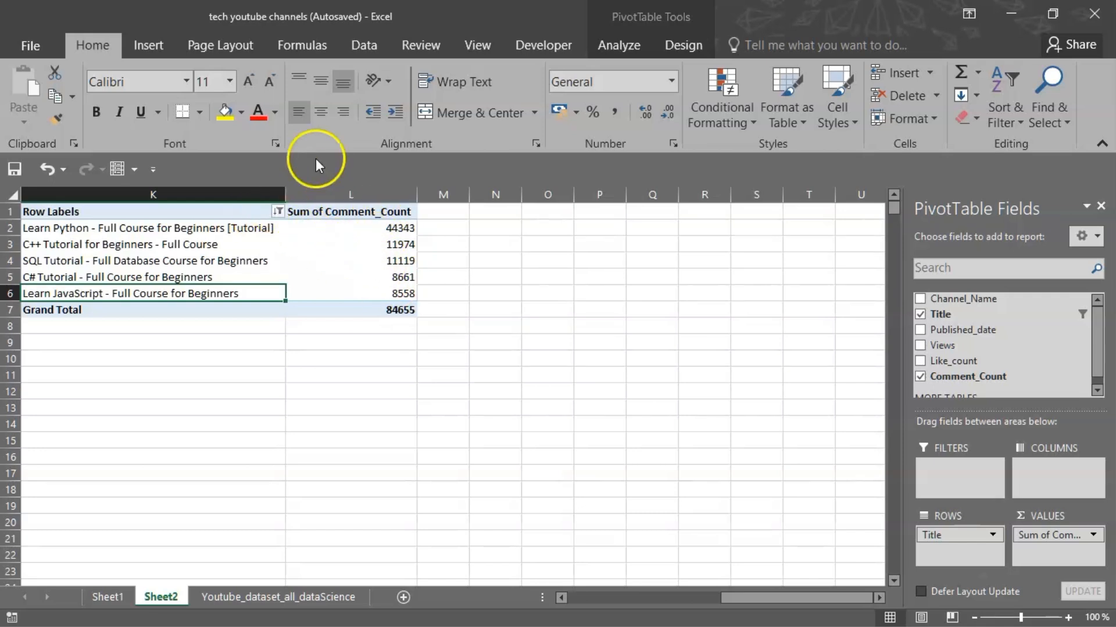
Step: Insert a 2-D column PivotChart of the filtered titles and place it directly beside the PivotTable, starting at column M
left_click(148, 44)
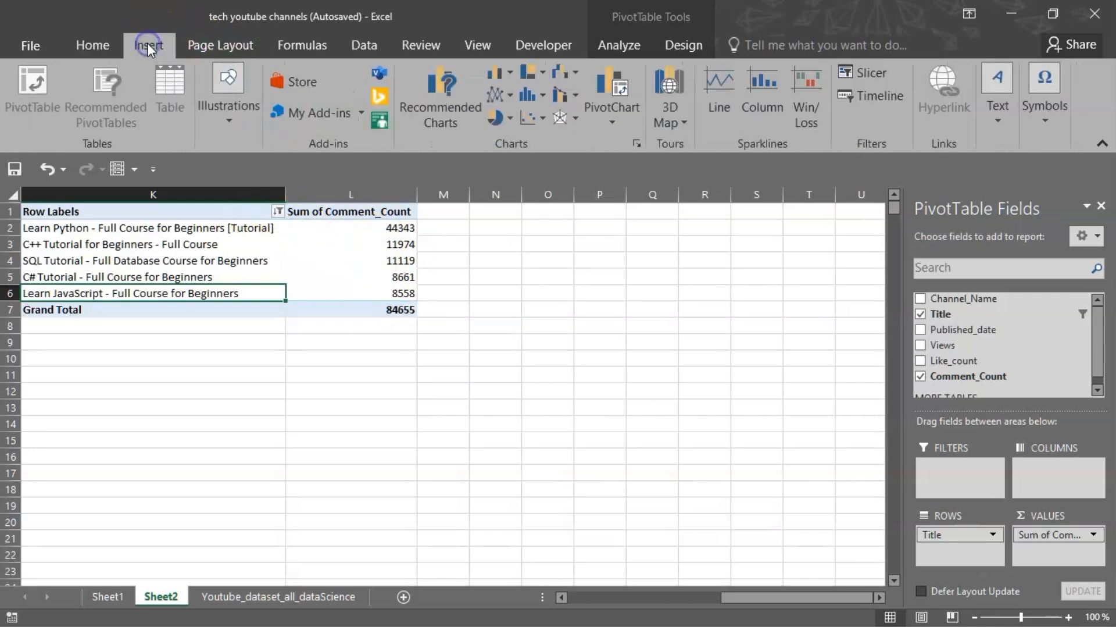
left_click(494, 74)
left_click(577, 152)
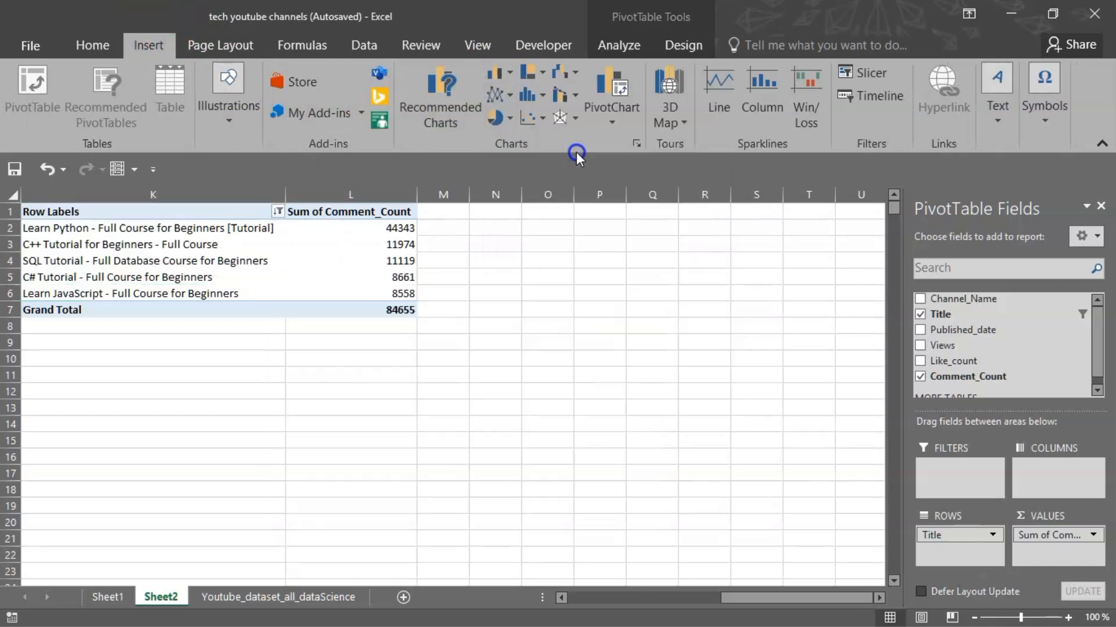
mouse_move(474, 299)
left_mouse_down()
mouse_move(547, 292)
mouse_move(631, 245)
mouse_move(630, 219)
left_mouse_up()
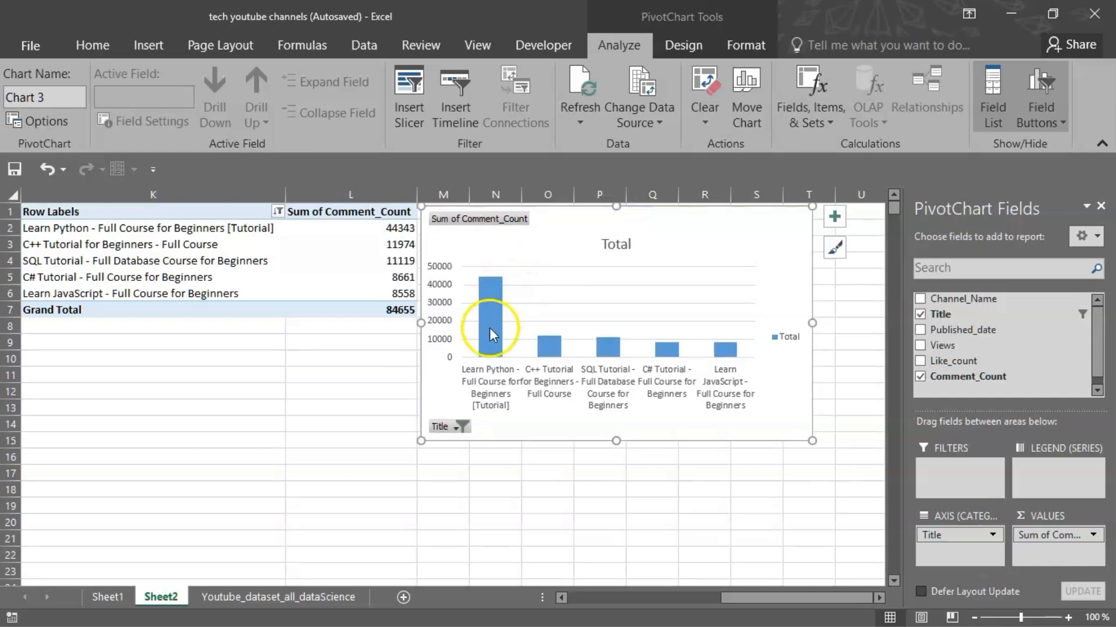
Step: Hide all field buttons on the PivotChart
mouse_move(489, 327)
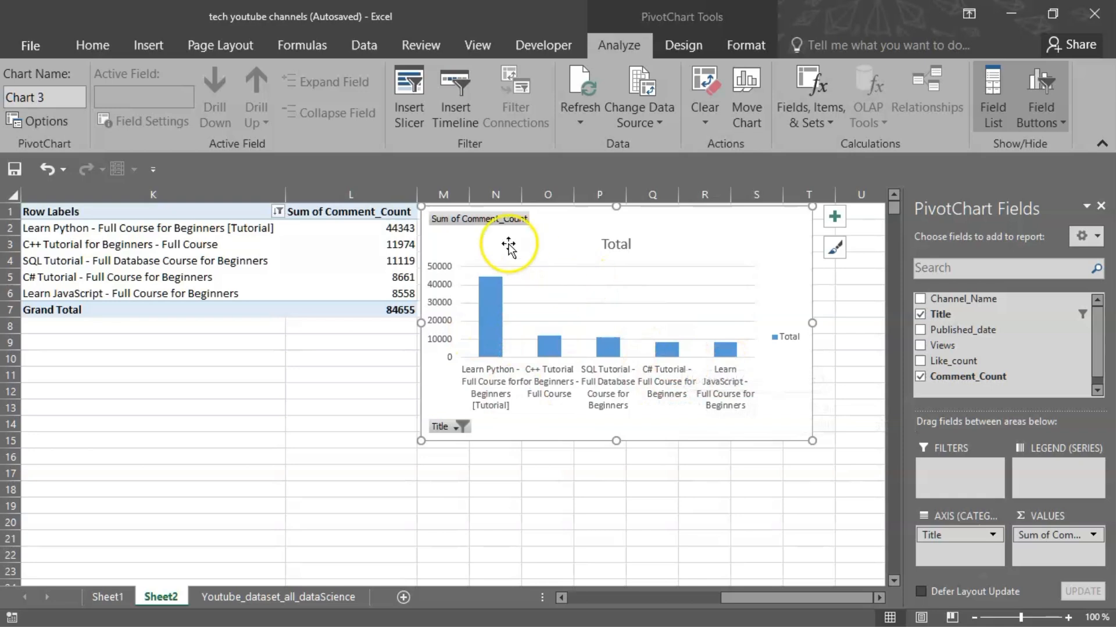
left_click(490, 222)
right_click(490, 221)
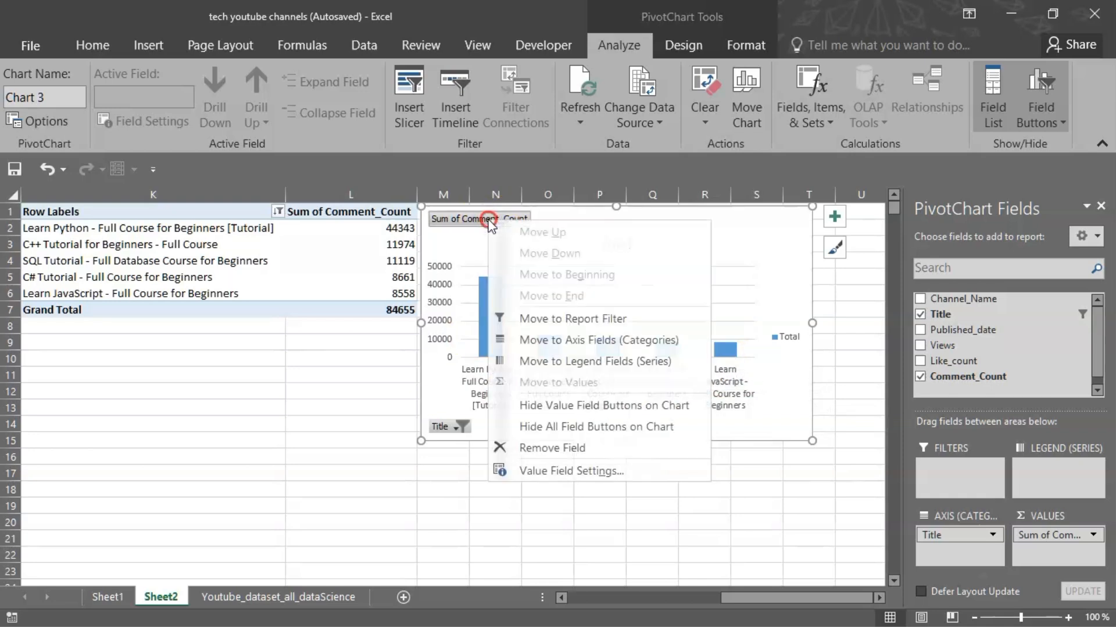
left_click(572, 428)
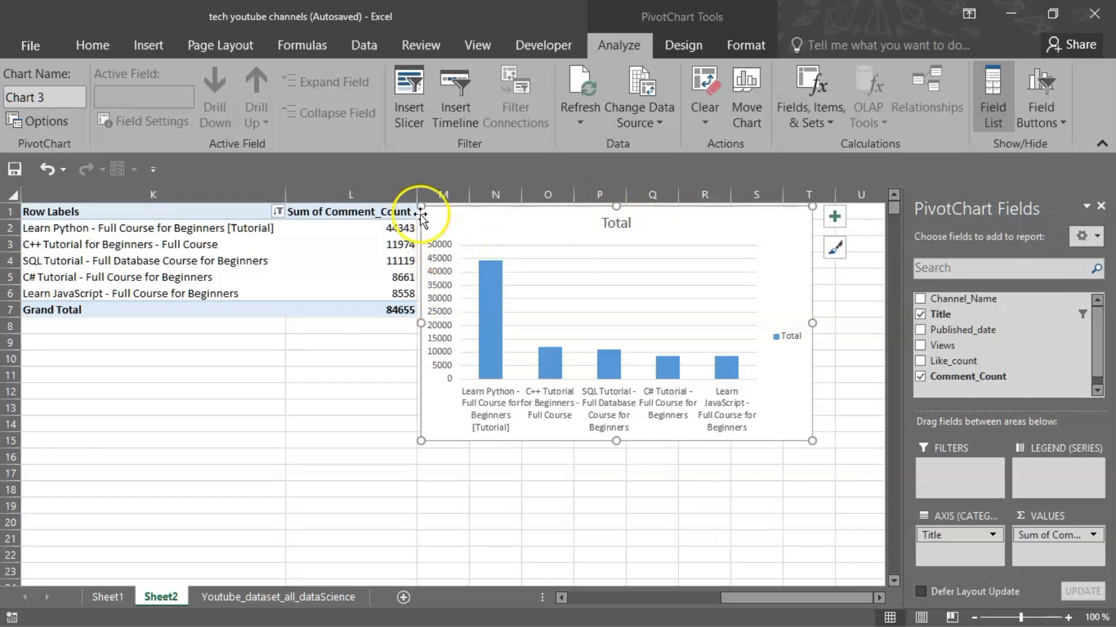
Step: Remove the legend from the PivotChart
left_click(440, 247)
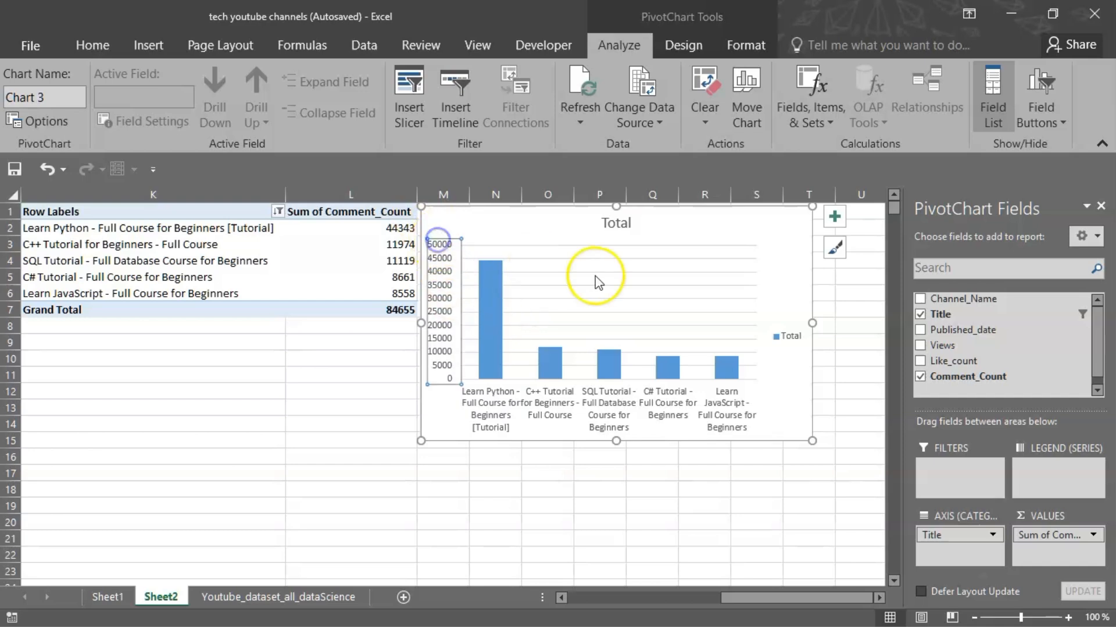
left_click(840, 224)
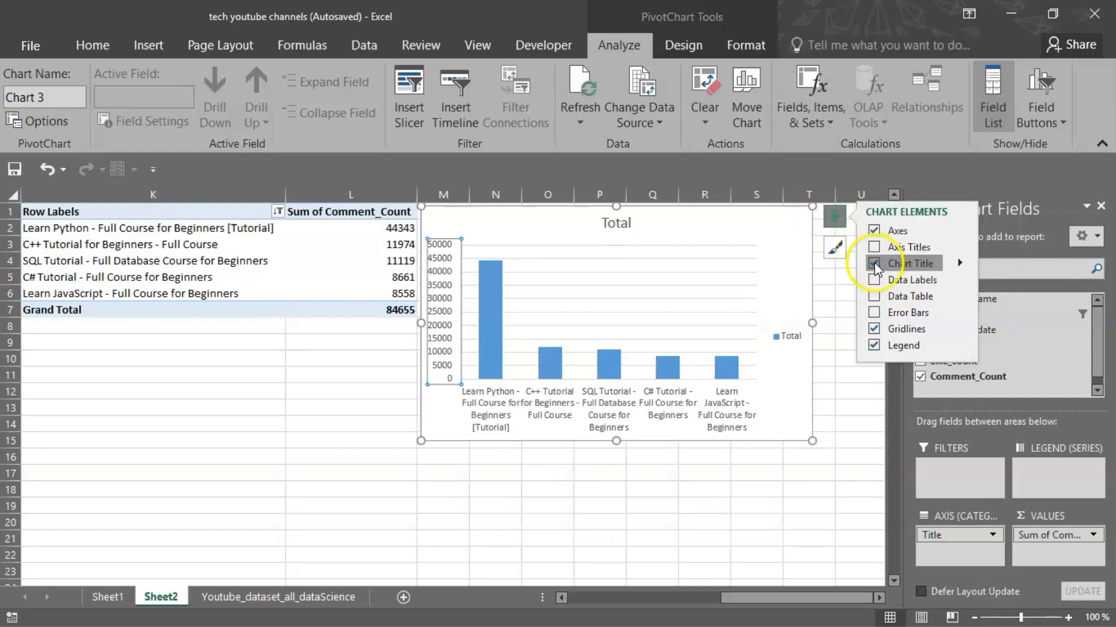
left_click(874, 347)
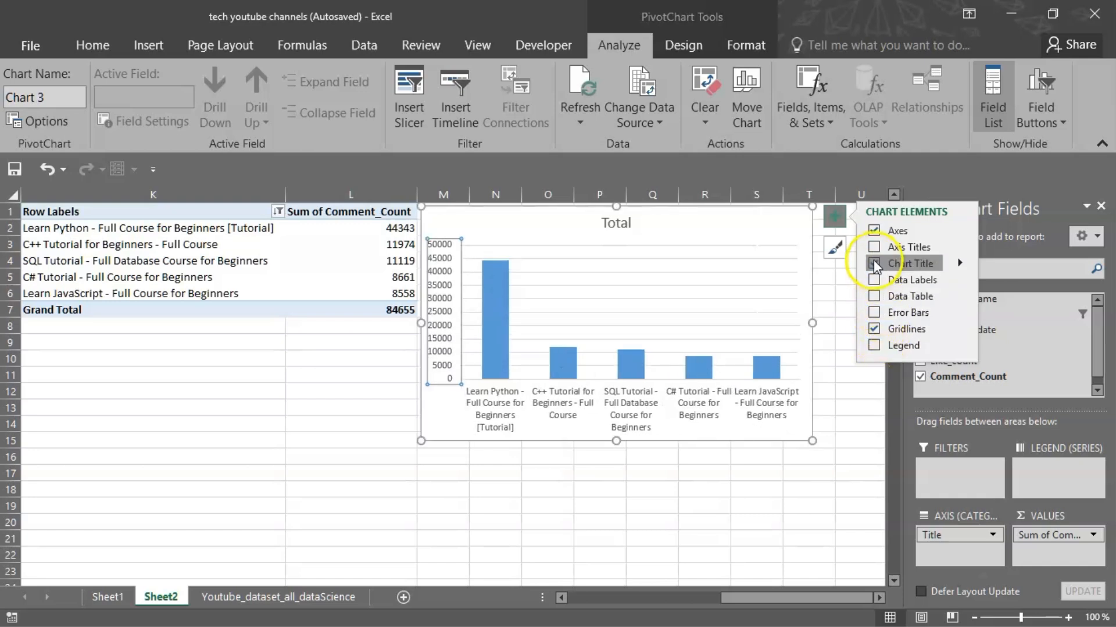
left_click(660, 185)
Step: Replace the PivotChart's title with "top 5 comments"
left_click(627, 225)
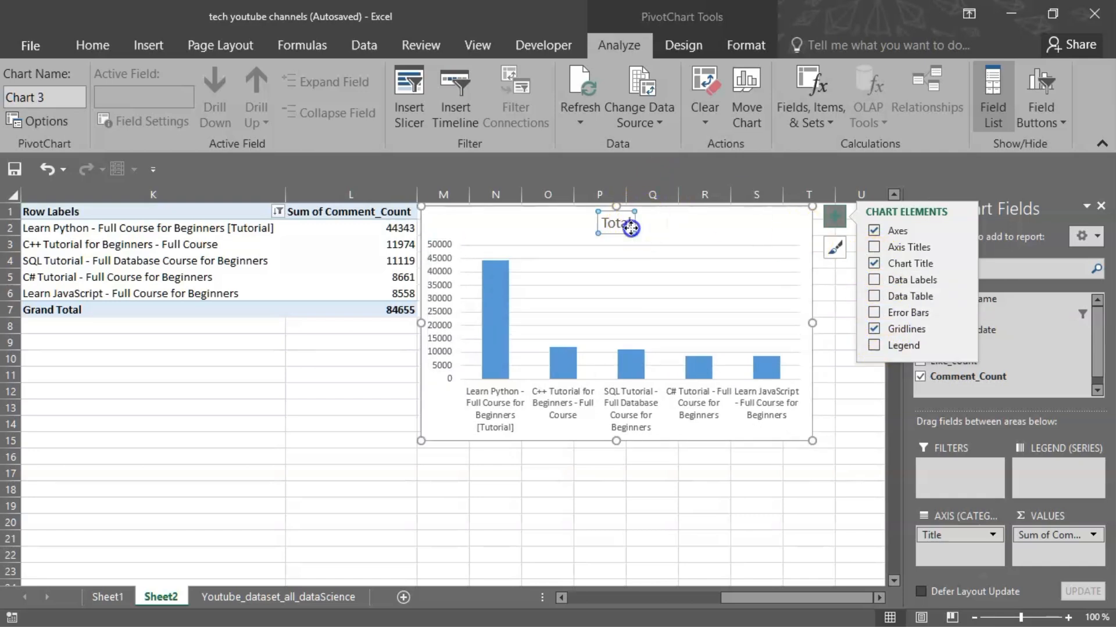
left_click(633, 222)
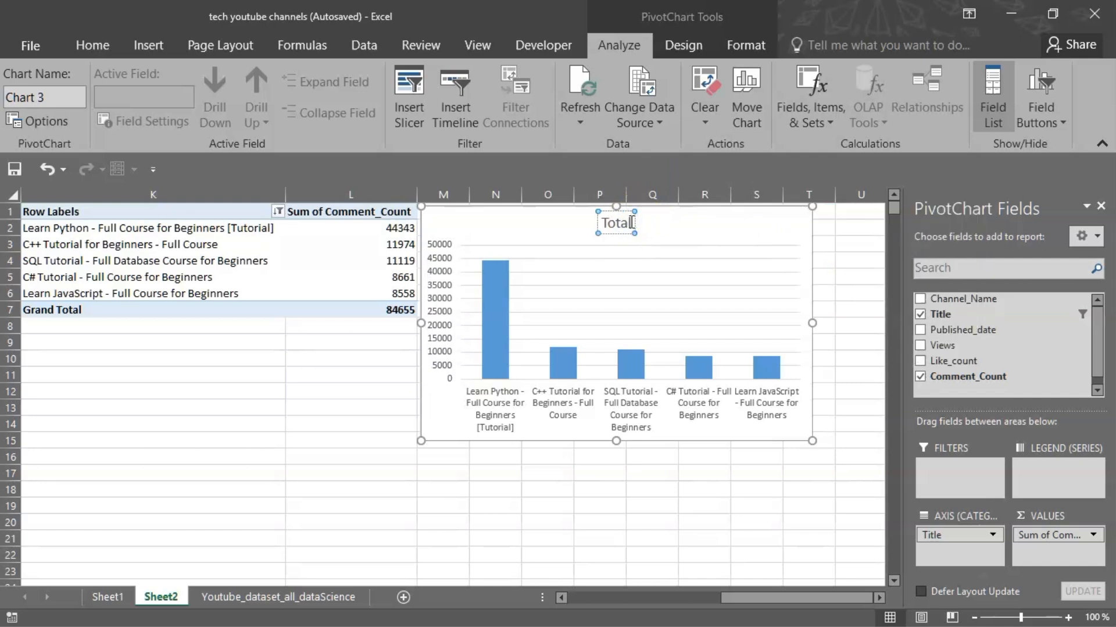
key("BackSpace")
key("BackSpace")
key("BackSpace")
key("BackSpace")
key("BackSpace")
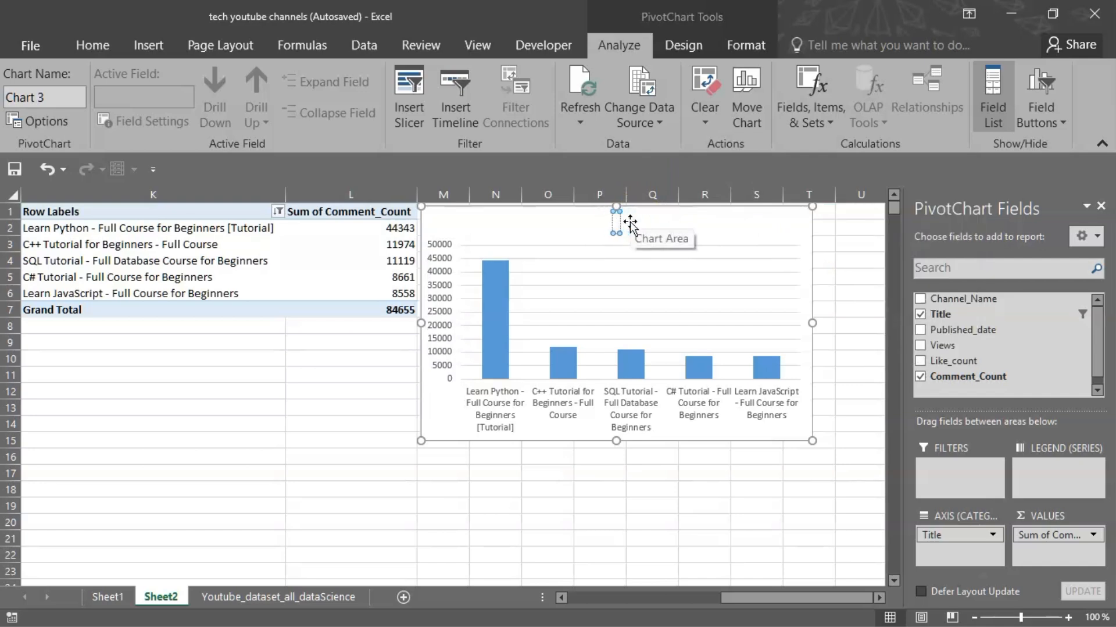
type("top")
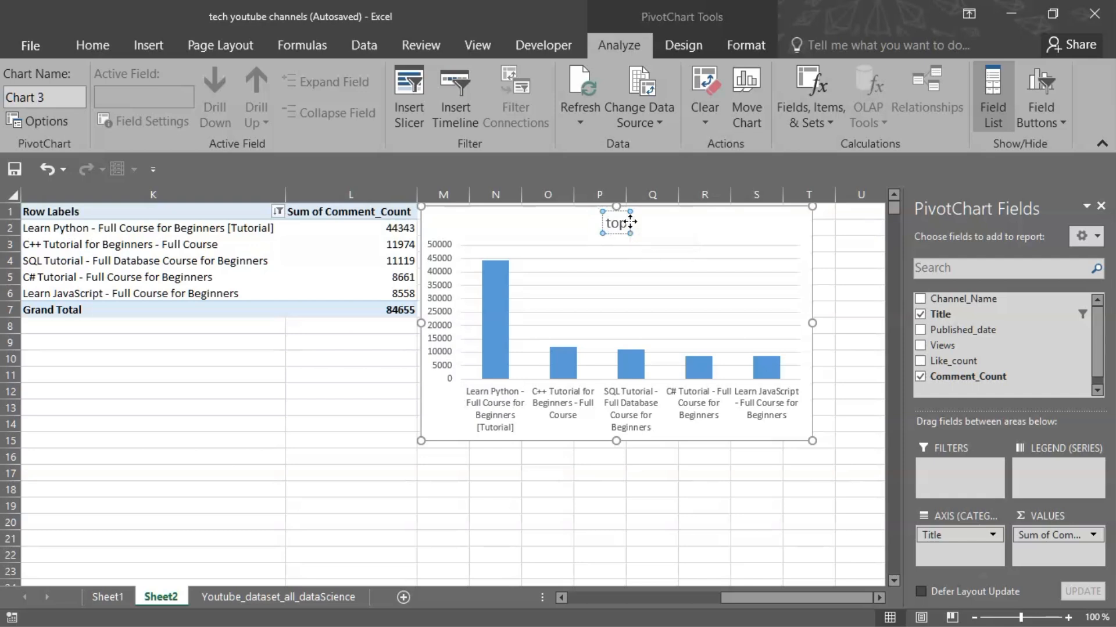
type(" 5")
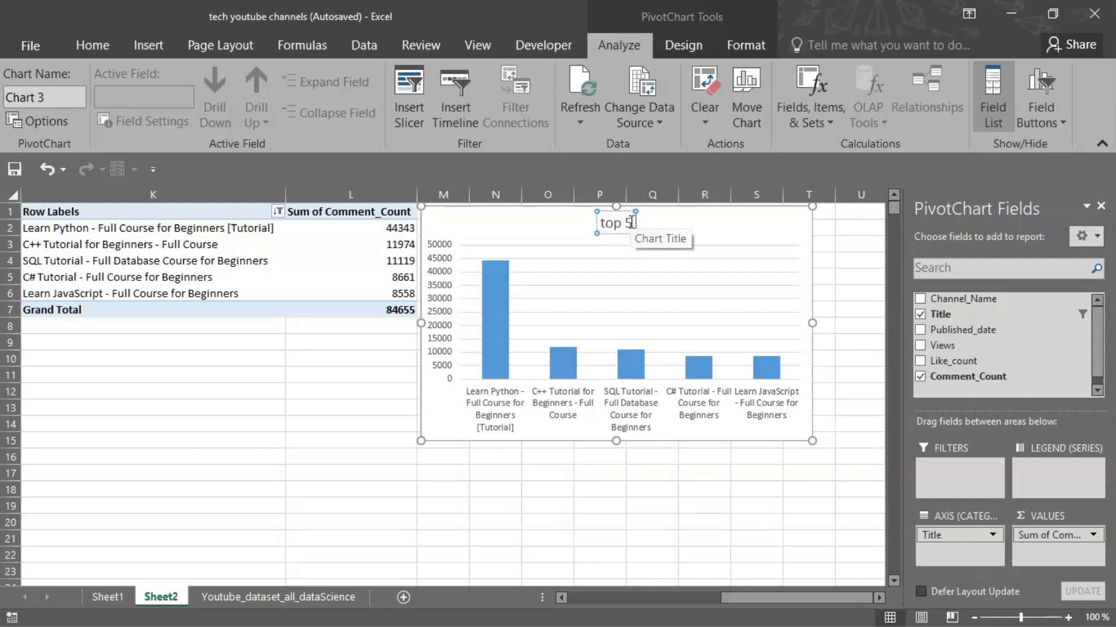
type(" comments")
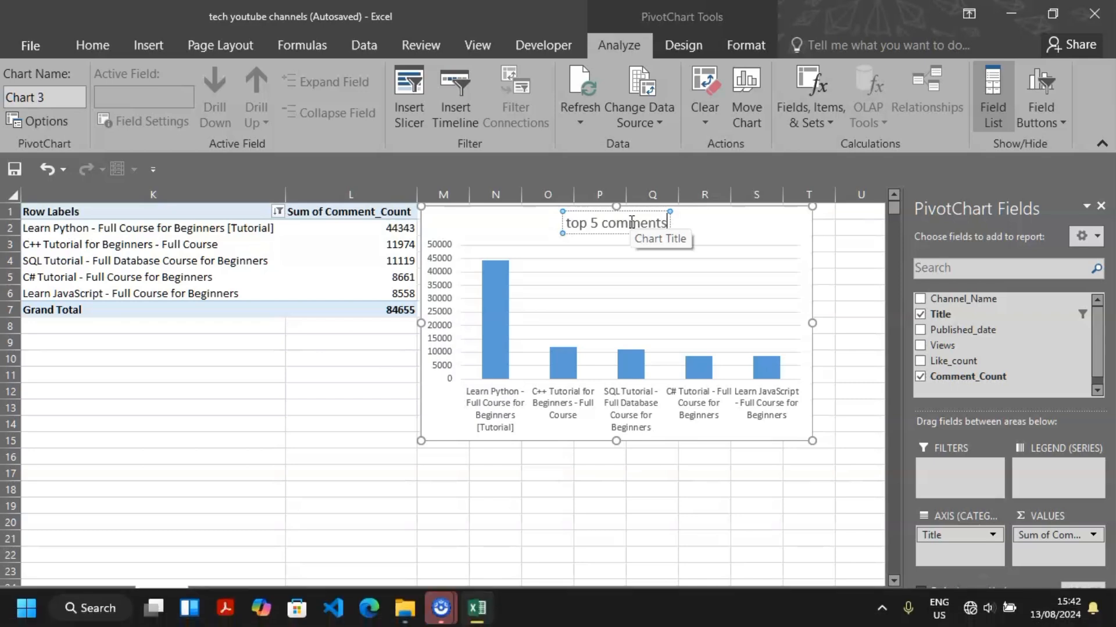
Step: Open the formatting options for the chart title and close the PivotChart field list
left_click(704, 226)
double_click(704, 226)
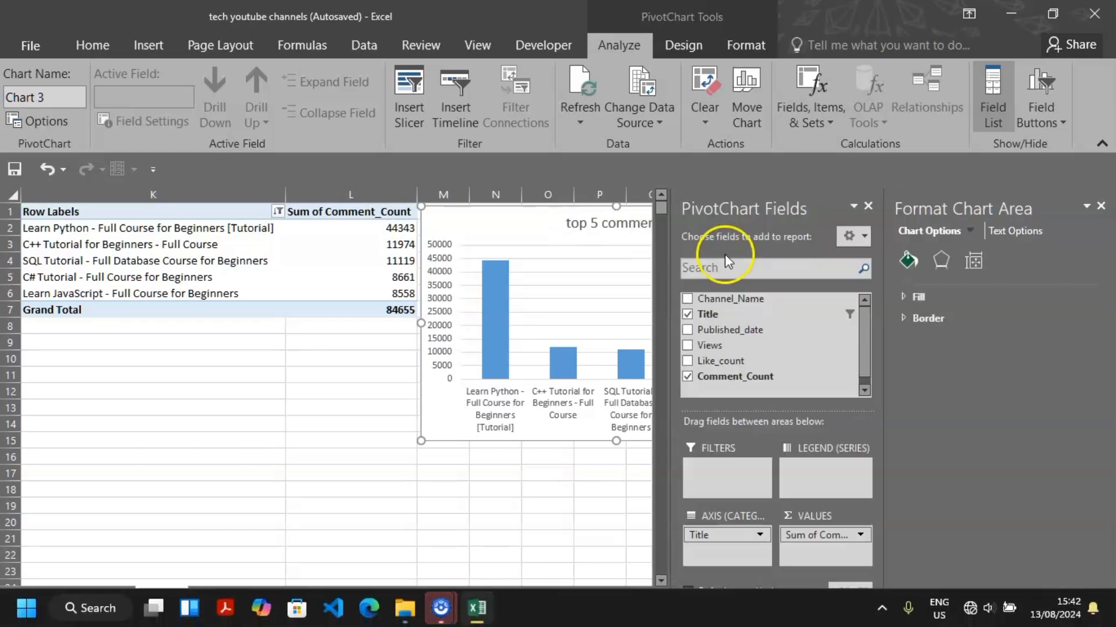
left_click(595, 229)
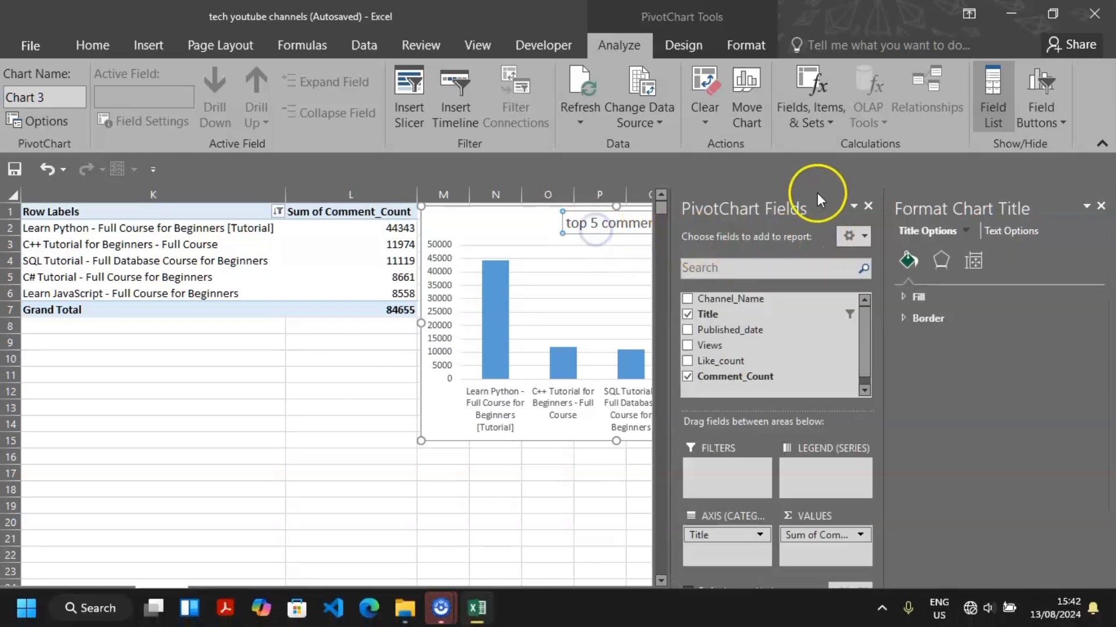
left_click(868, 206)
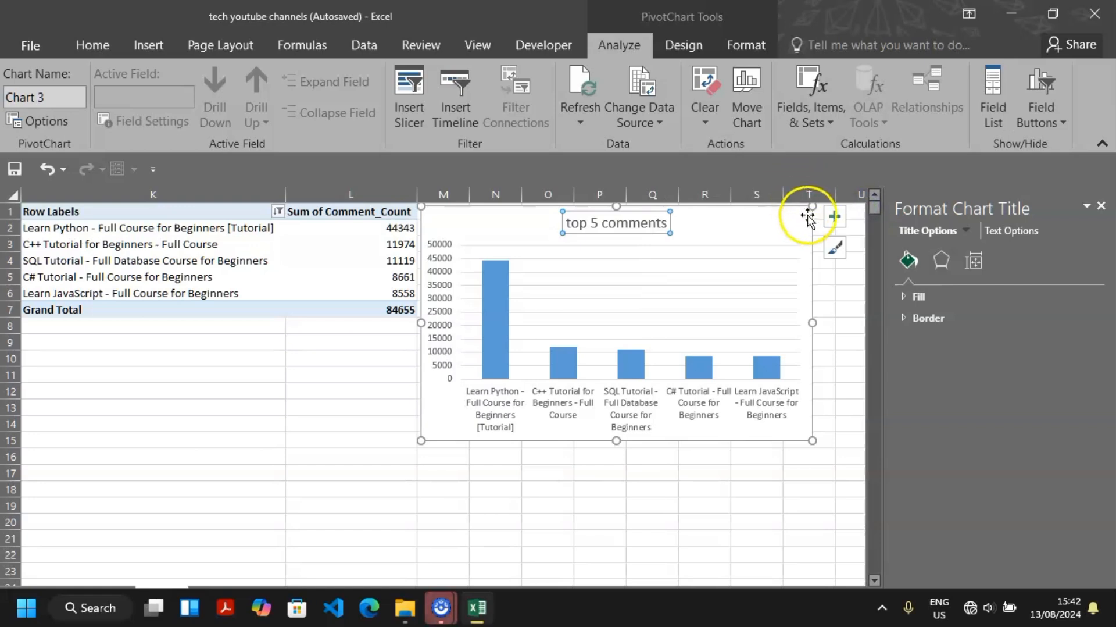
Step: Preview further chart elements on the top 5 comments chart and turn off its gridlines
left_click(835, 219)
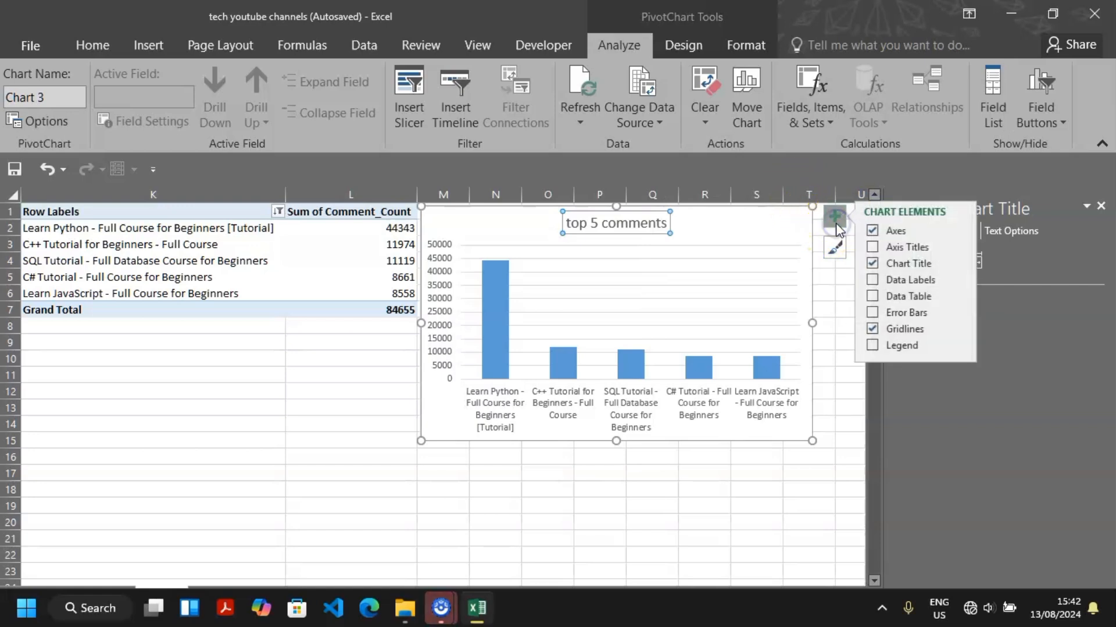
left_click(878, 281)
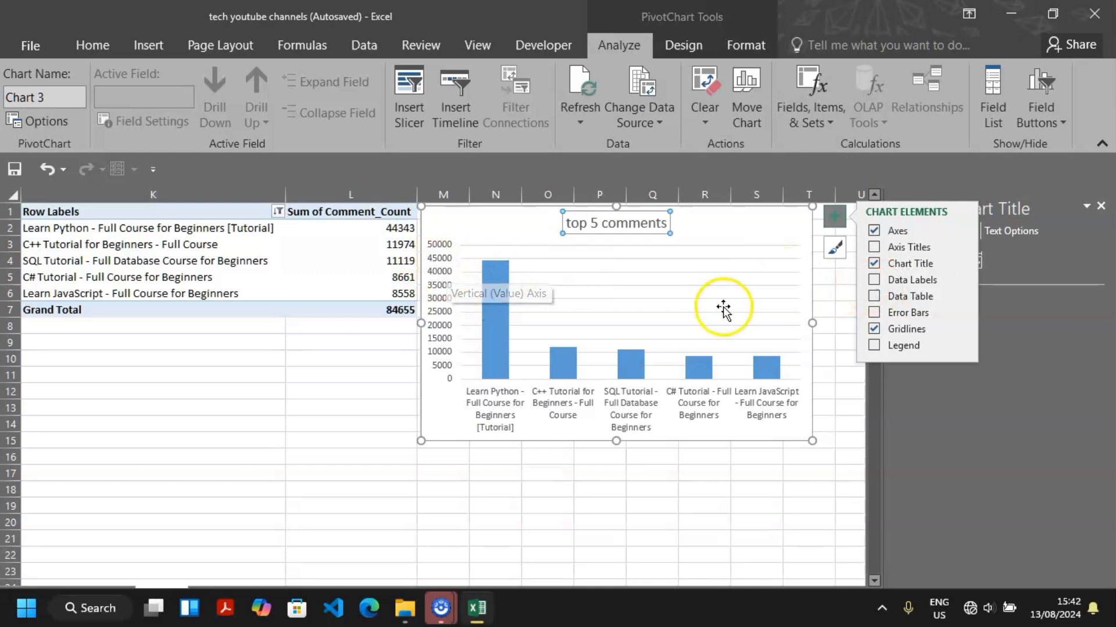
left_click(876, 245)
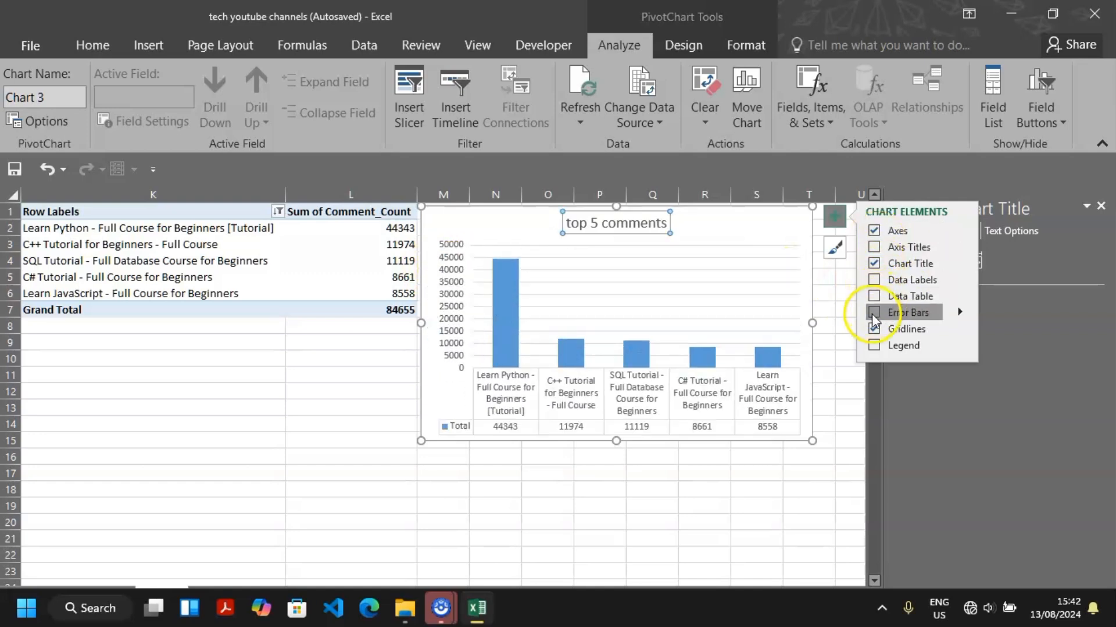
left_click(873, 328)
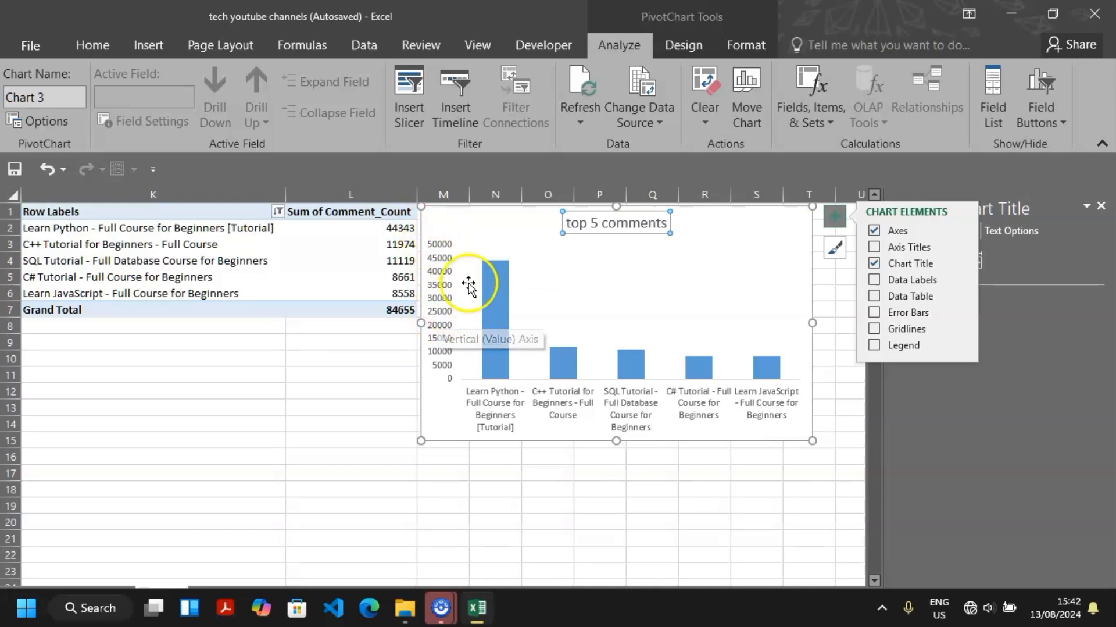
Step: Show data labels on the top 5 comments chart and delete its vertical value axis
left_click(875, 281)
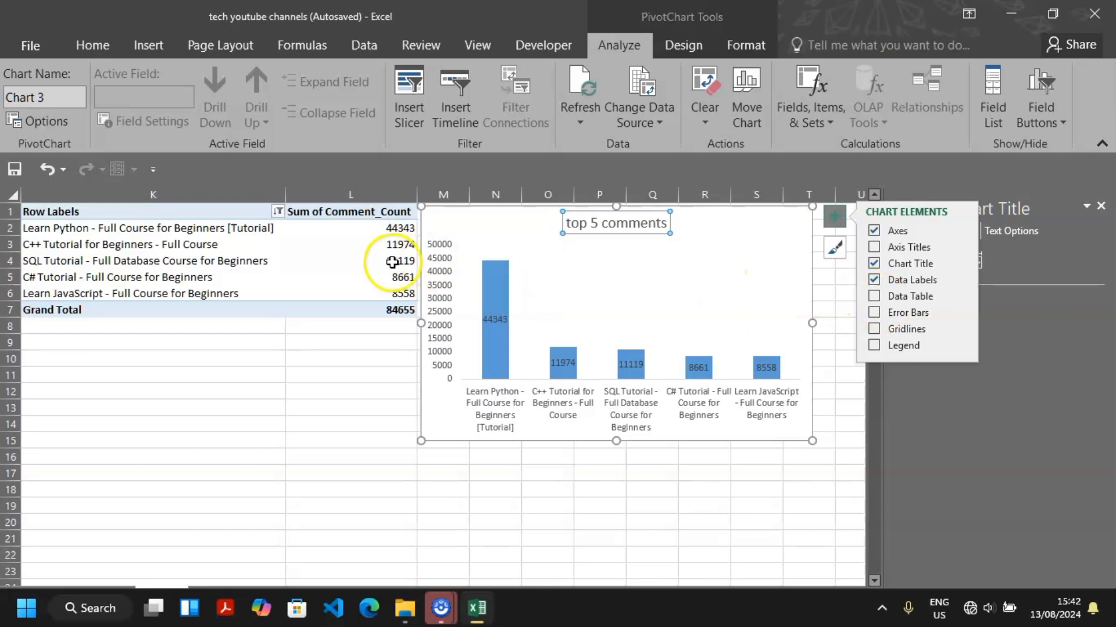
left_click(444, 270)
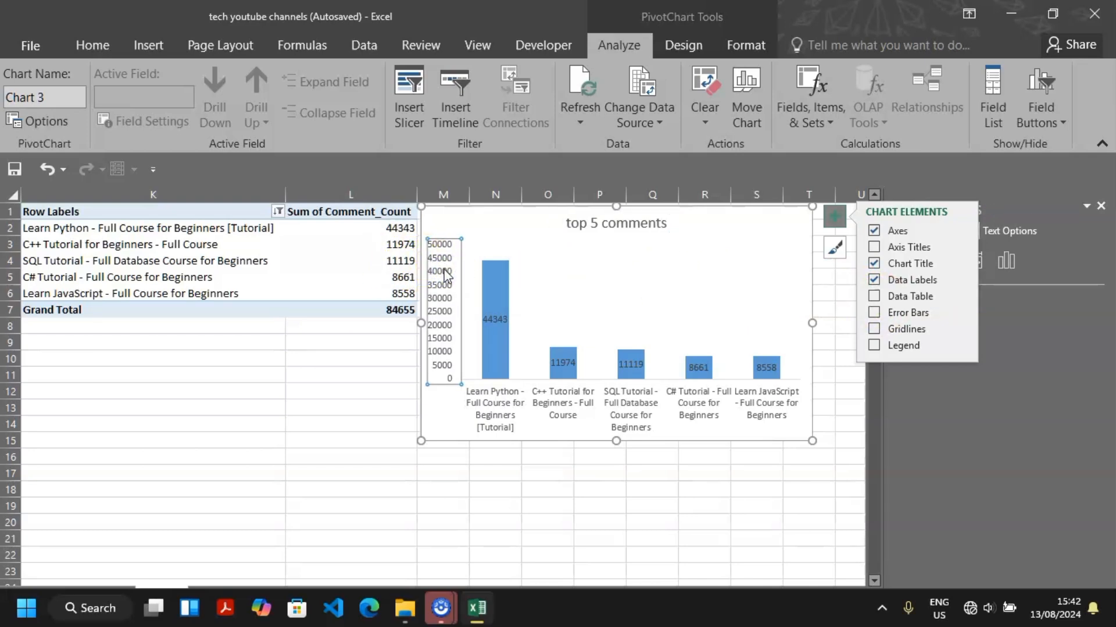
key("Delete")
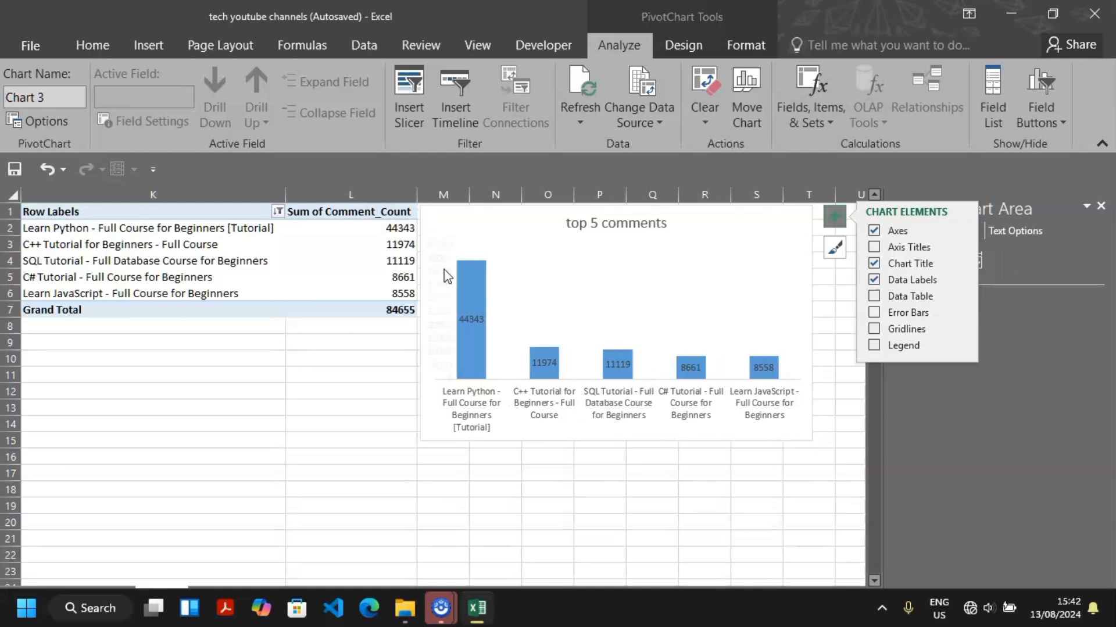
left_click(515, 357)
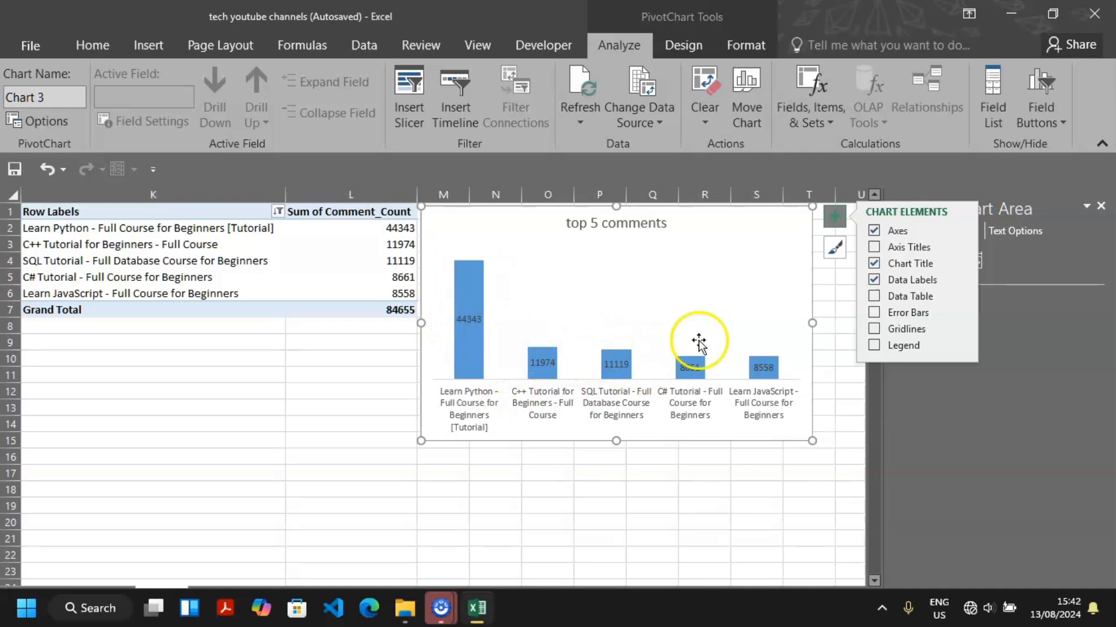
Step: Try the Inside Base, Inside End and Data Callout options for the data labels and turn the labels off
left_click(957, 280)
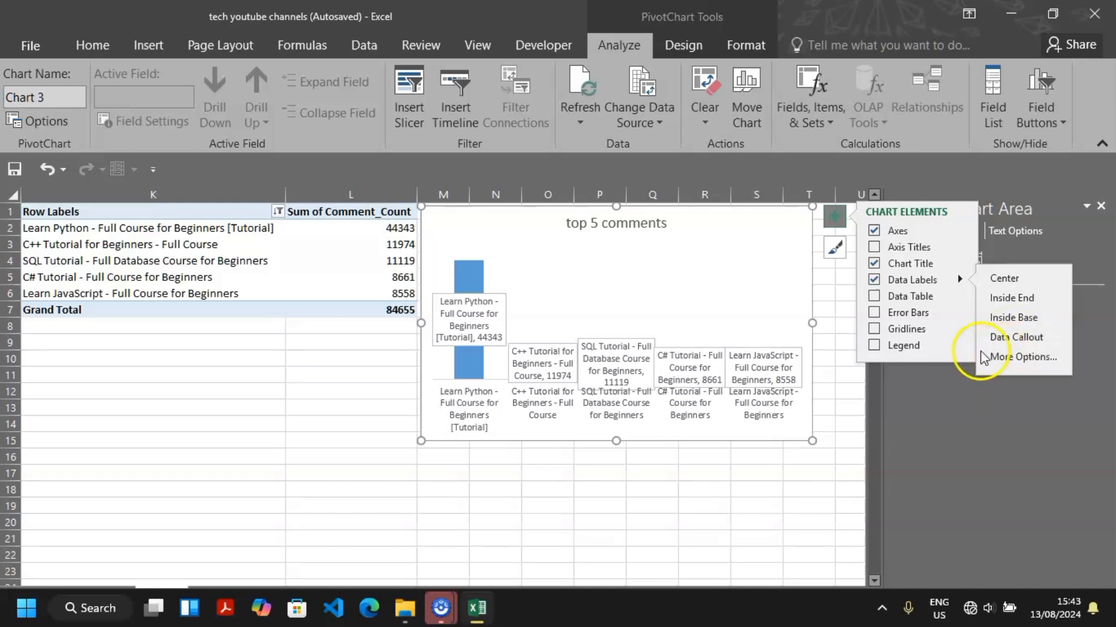
left_click(1019, 317)
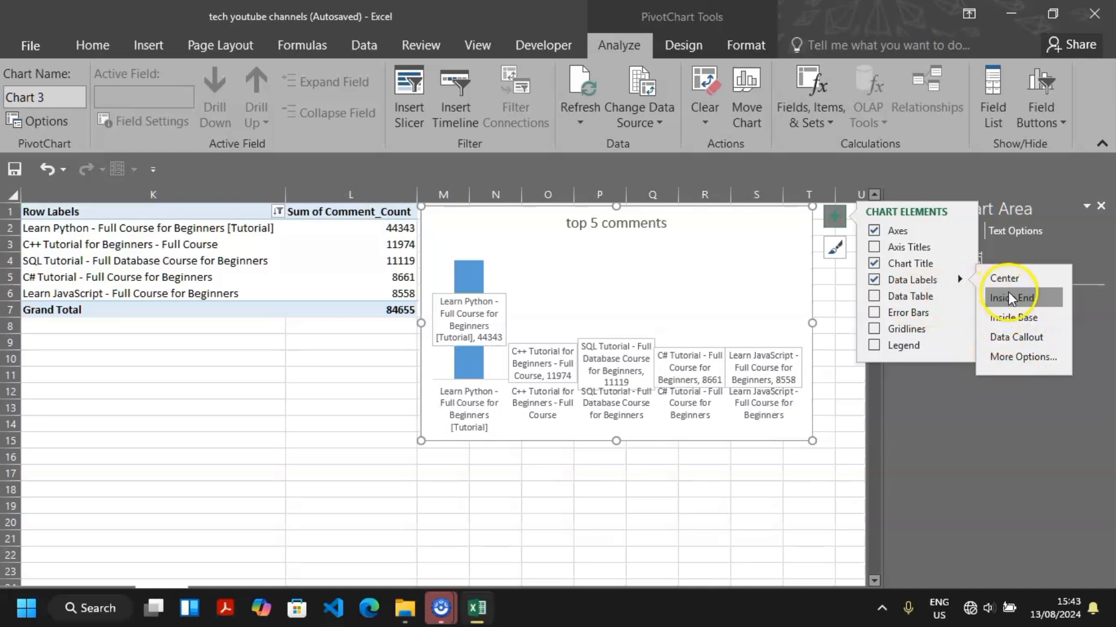
left_click(1019, 299)
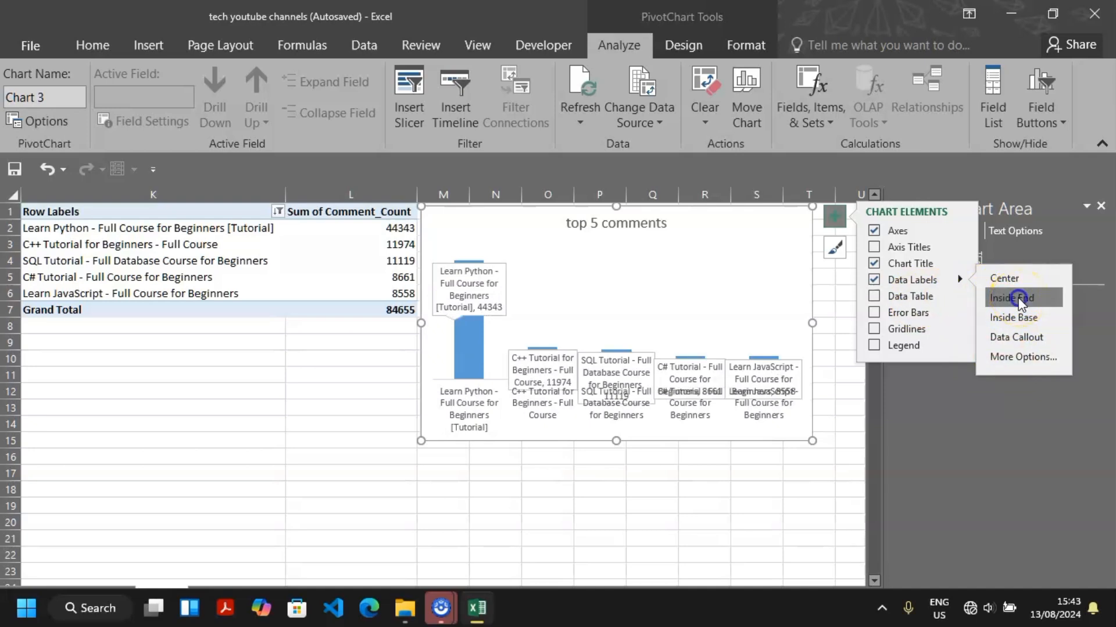
left_click(1023, 319)
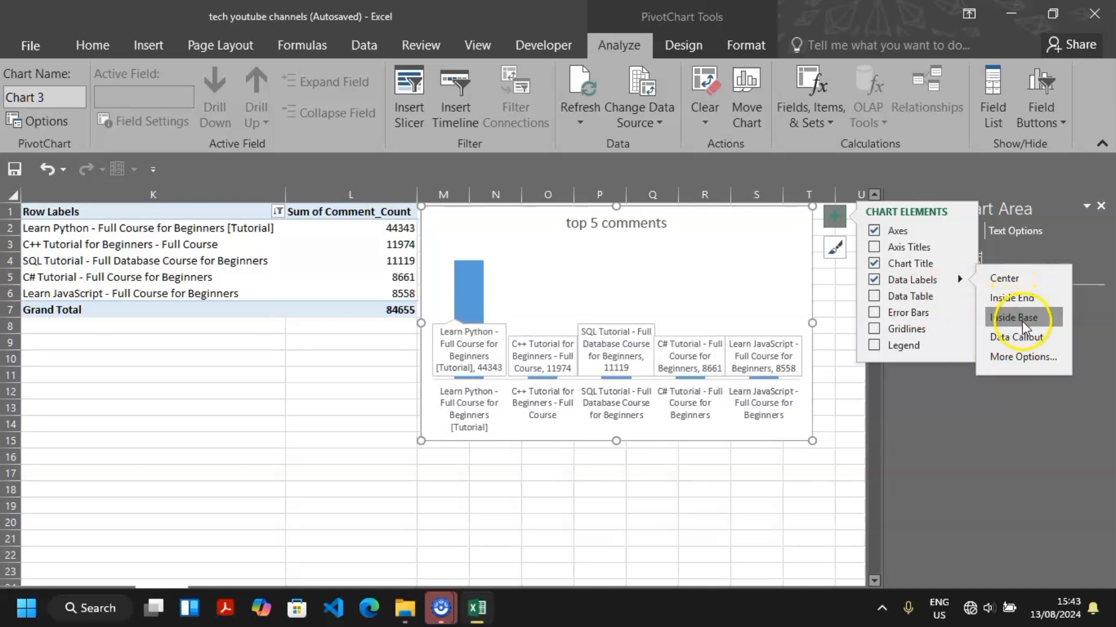
left_click(1016, 335)
left_click(1011, 299)
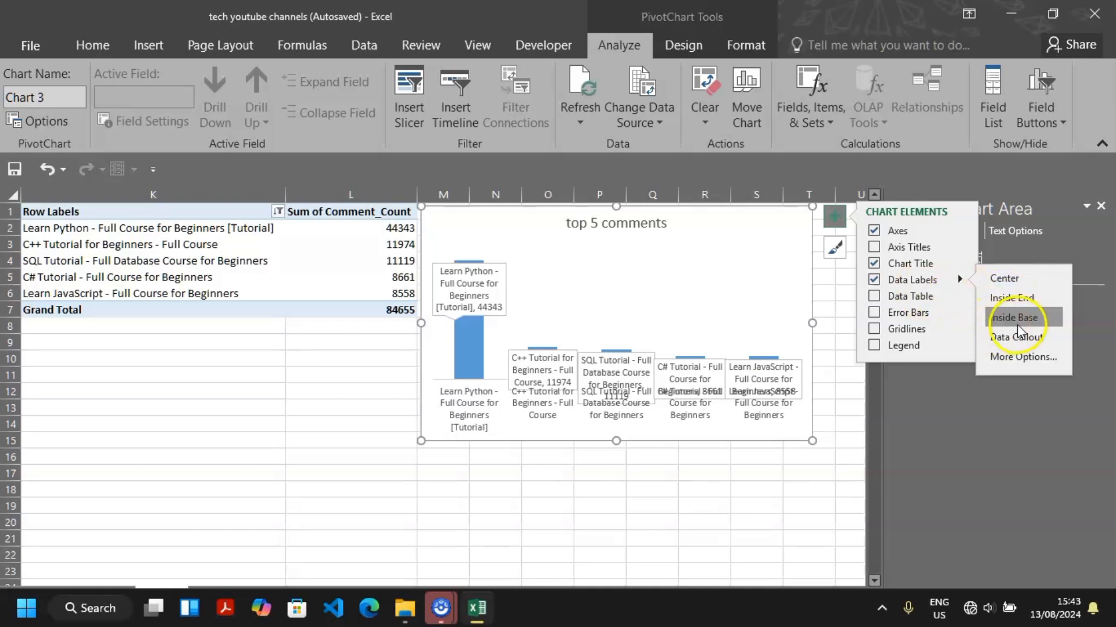
left_click(1017, 340)
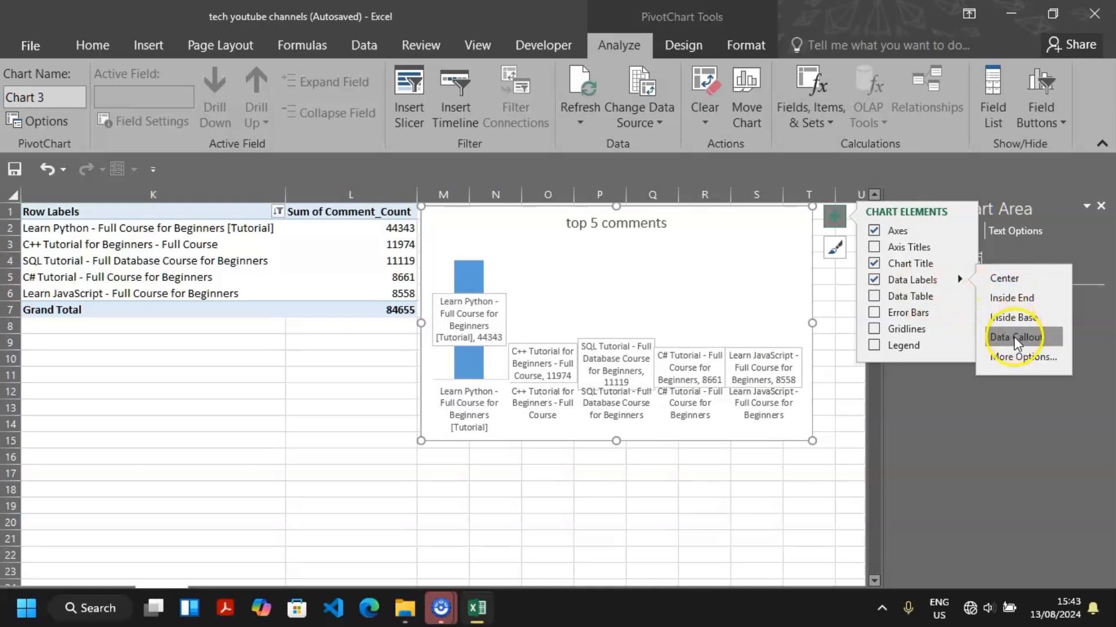
left_click(916, 273)
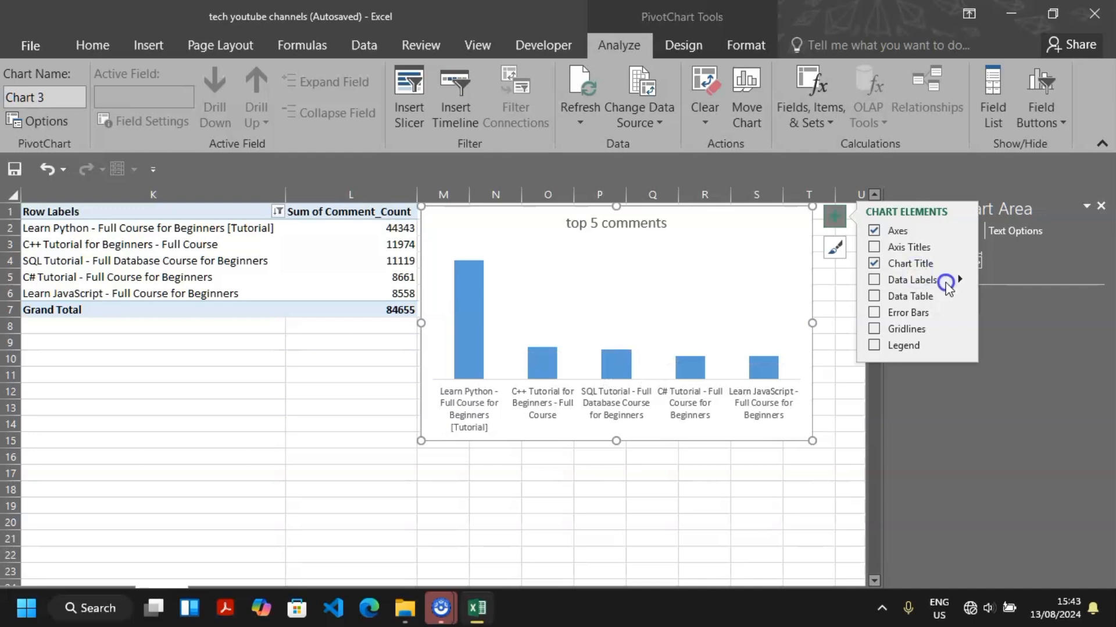
Step: Show the chart's data labels again, placed at the Inside End of the columns
left_click(948, 284)
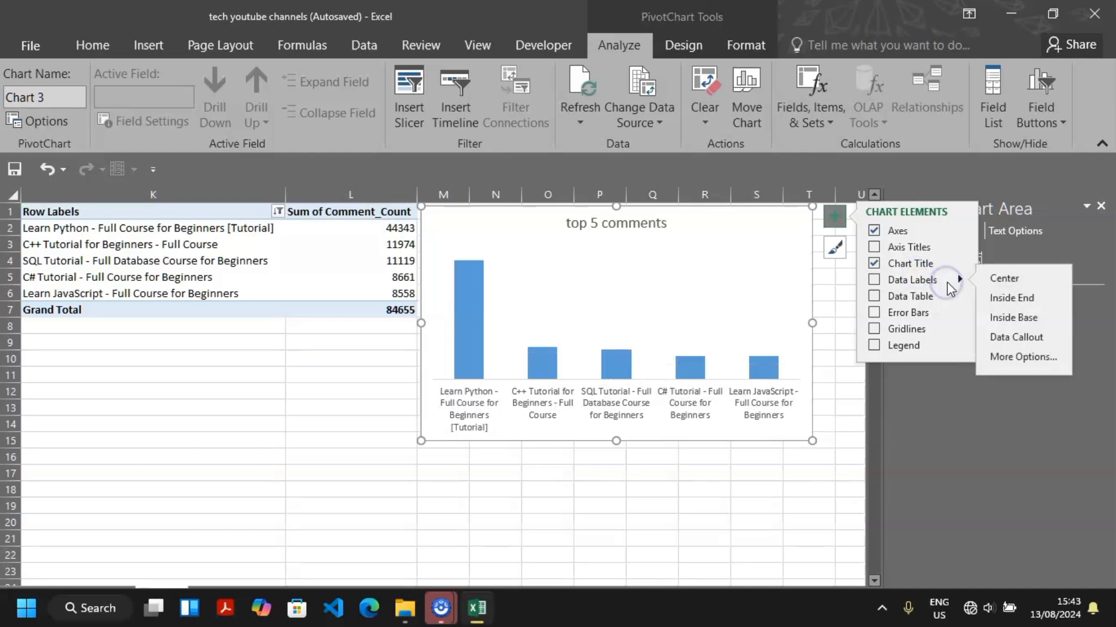
left_click(1009, 298)
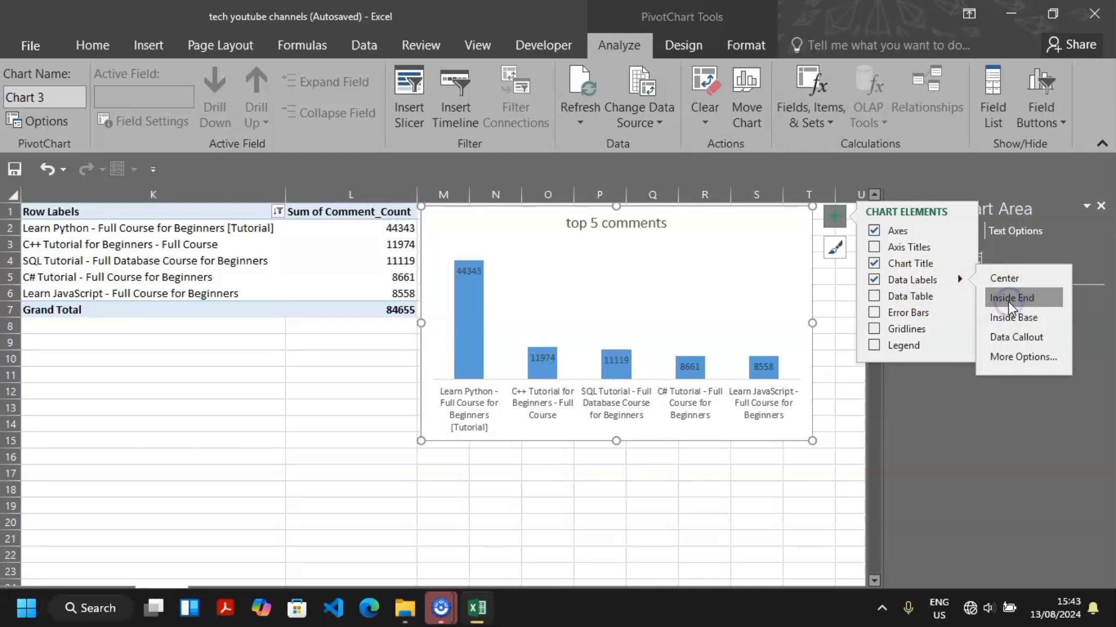
left_click(700, 277)
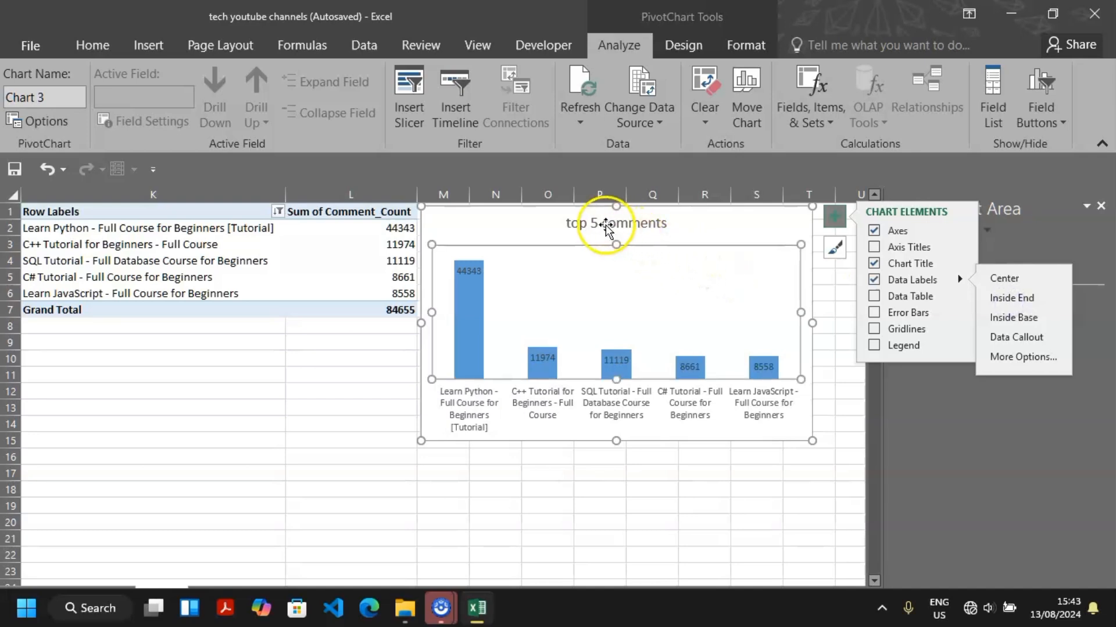
left_click(546, 225)
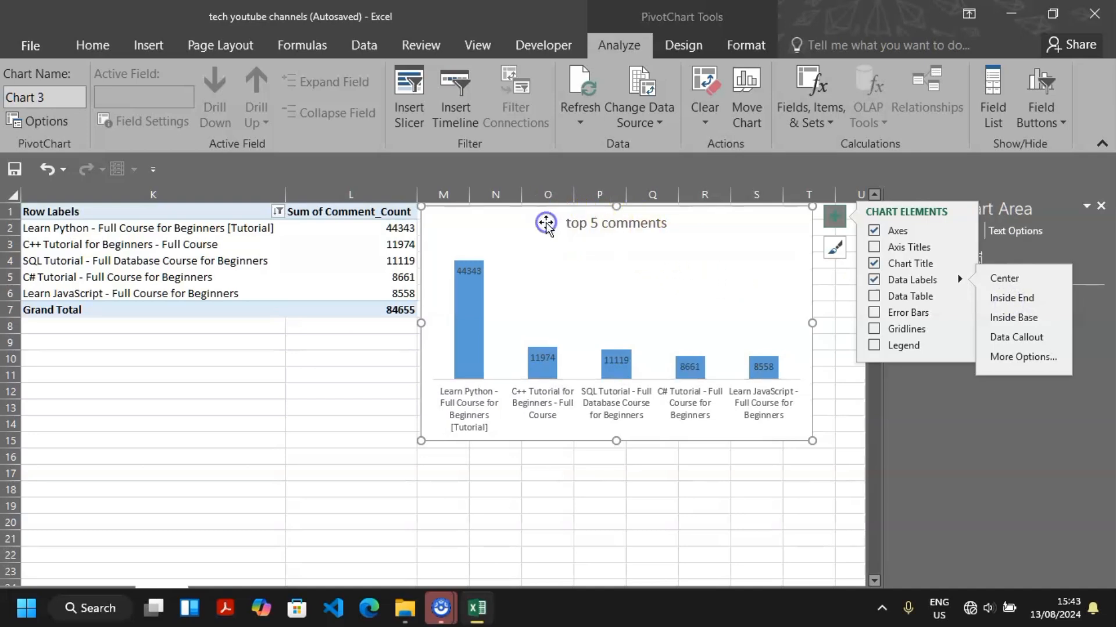
Step: Move the data label of the Learn Python column to just above its column
left_click(467, 273)
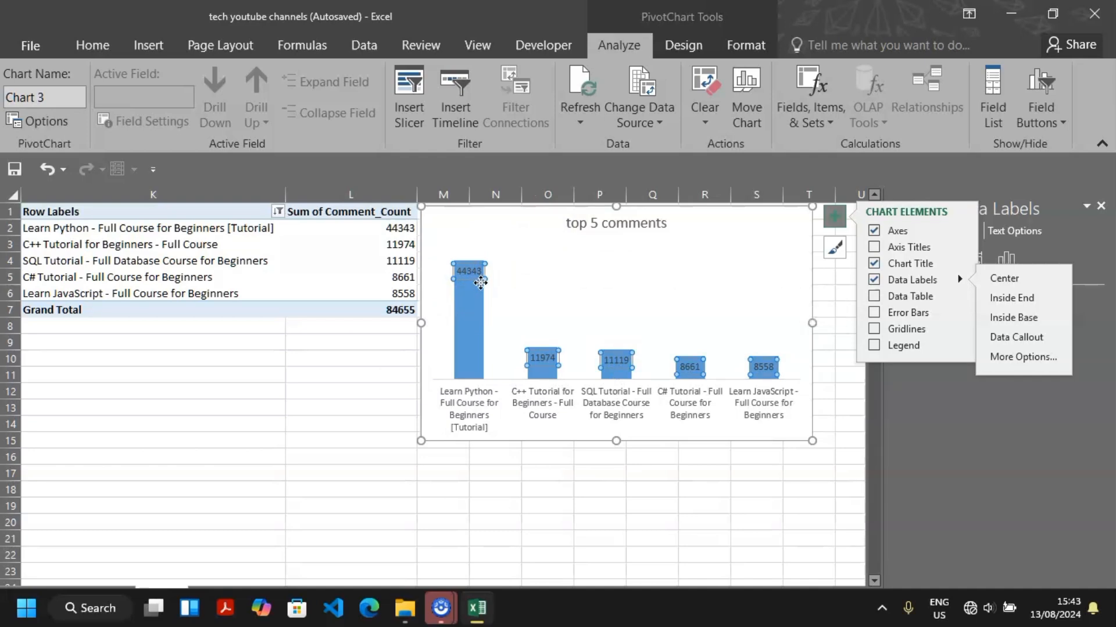
left_click(469, 279)
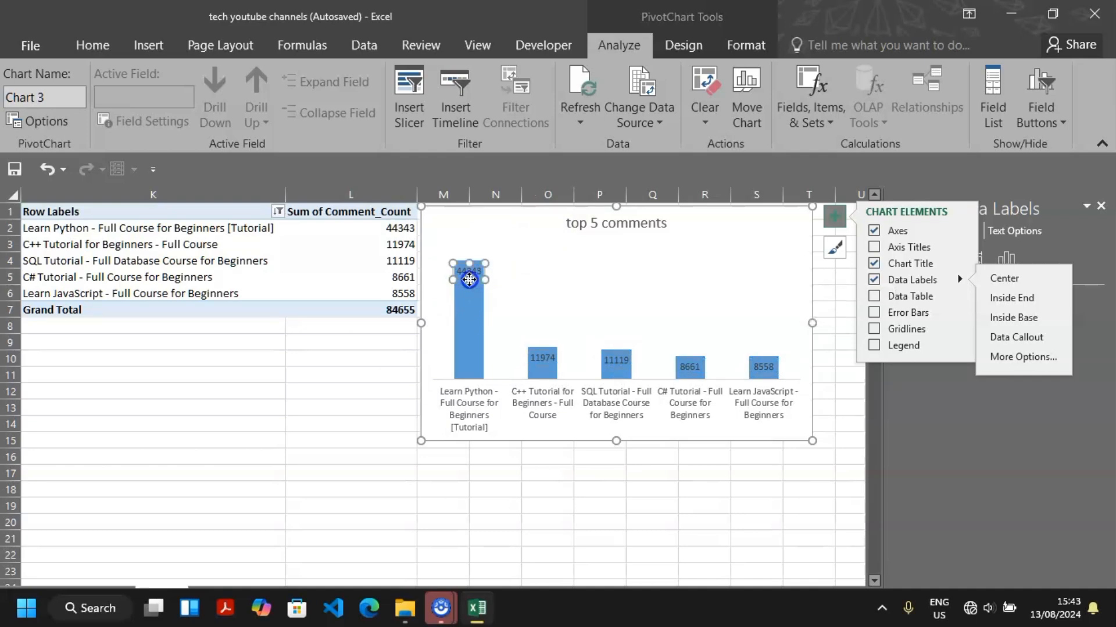
left_click_drag(469, 279, 464, 253)
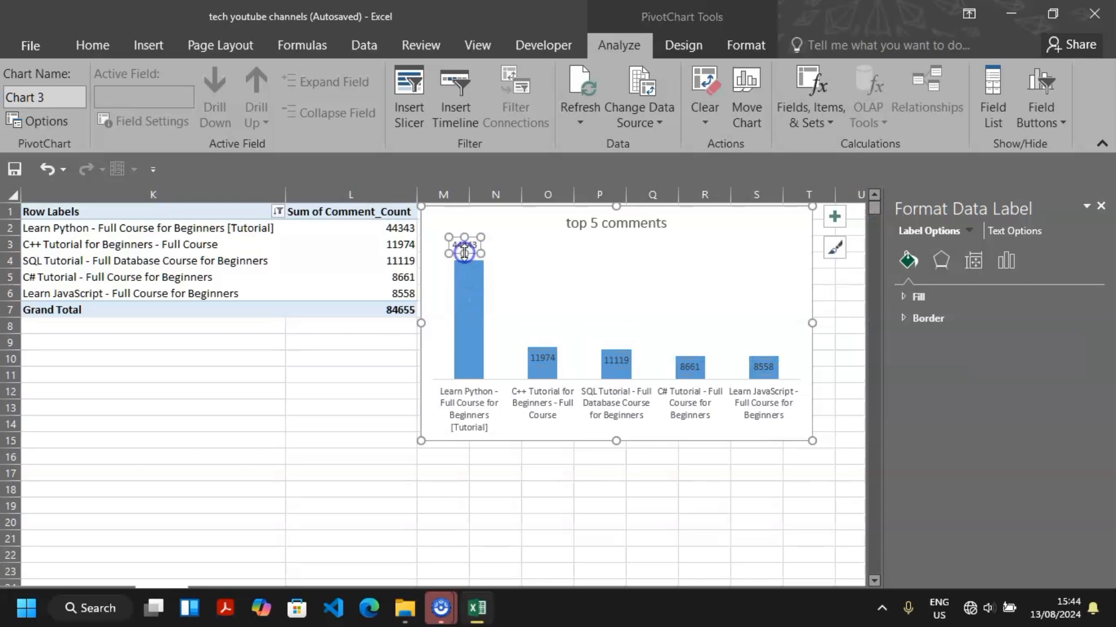
left_click(493, 298)
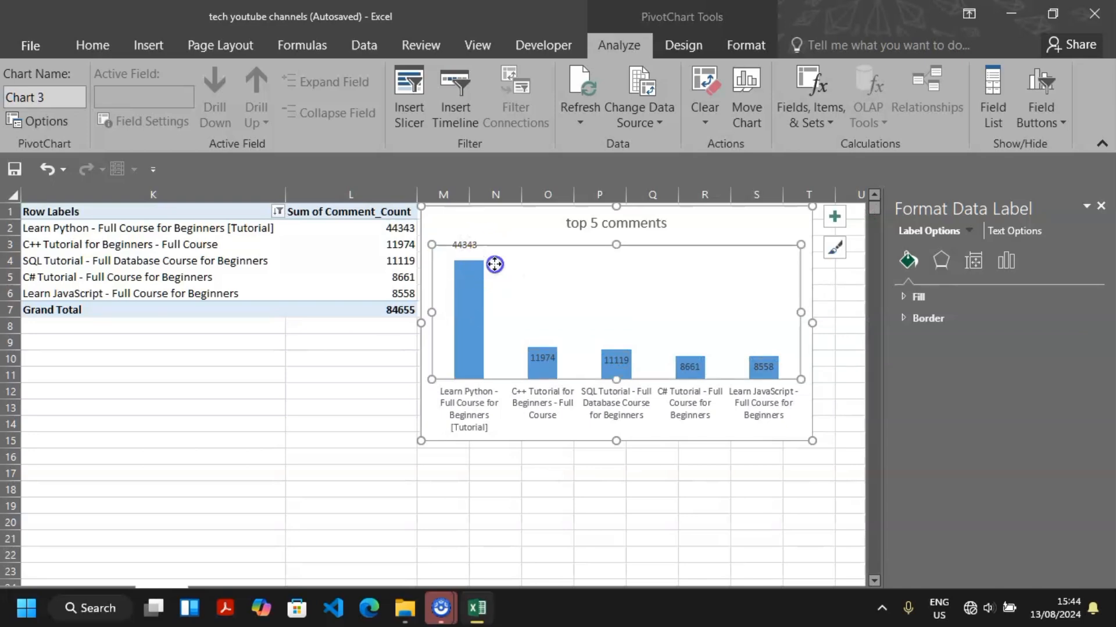
Step: Move the data labels of the C++ Tutorial and SQL Tutorial columns to just above their columns
left_click(544, 353)
left_click_drag(545, 362, 545, 342)
left_click(617, 362)
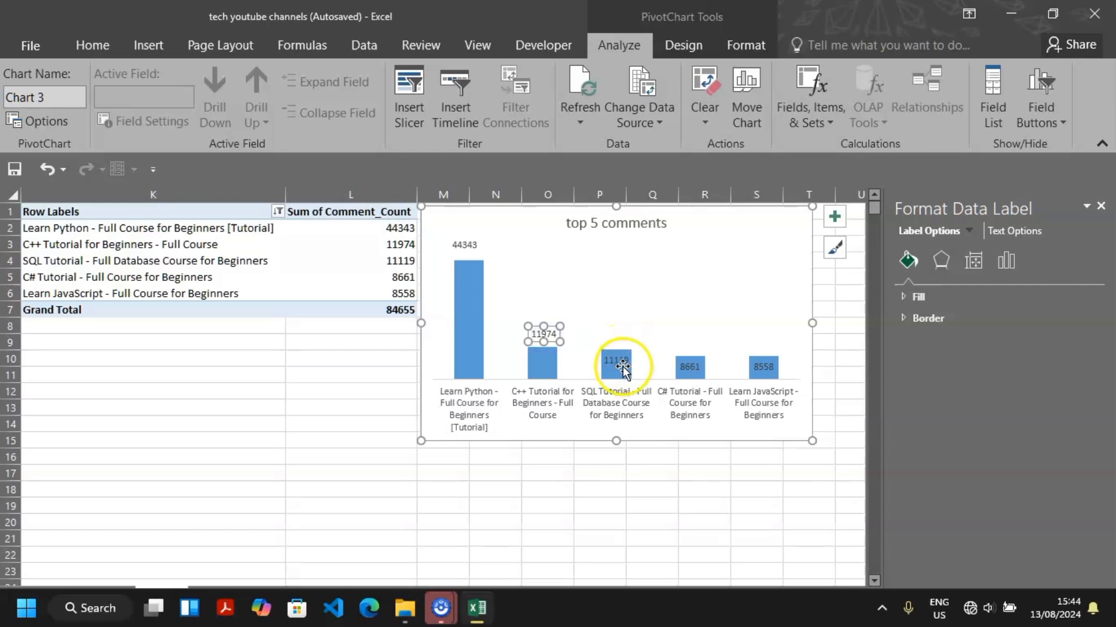
left_click_drag(618, 366, 617, 360)
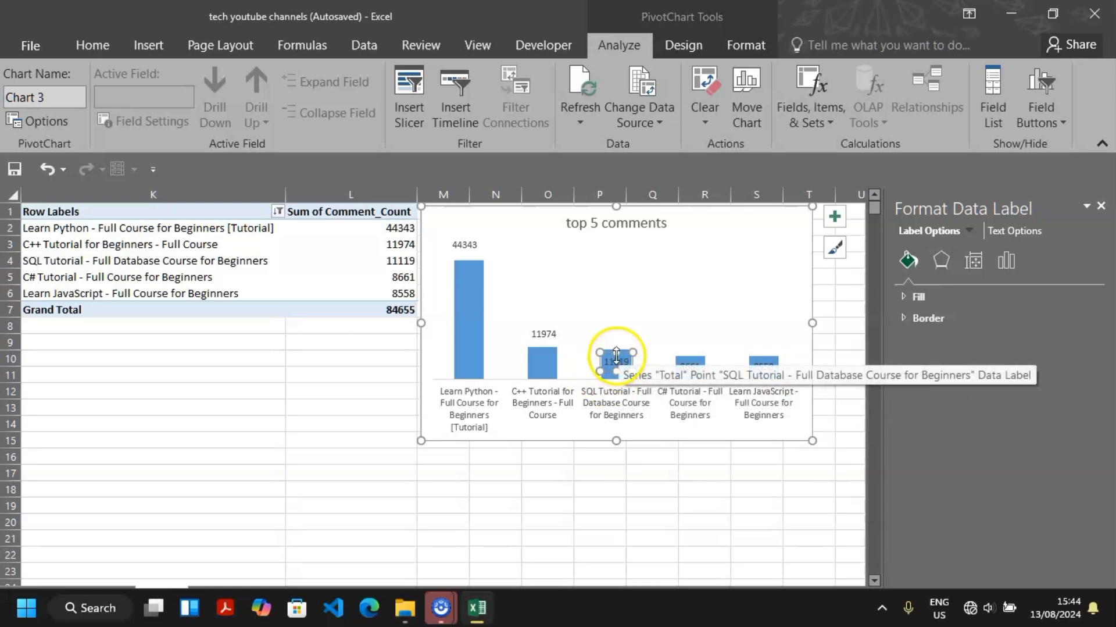
left_click_drag(608, 369, 612, 345)
Step: Move the data labels of the C# Tutorial and Learn JavaScript columns to just above their columns
left_click(689, 368)
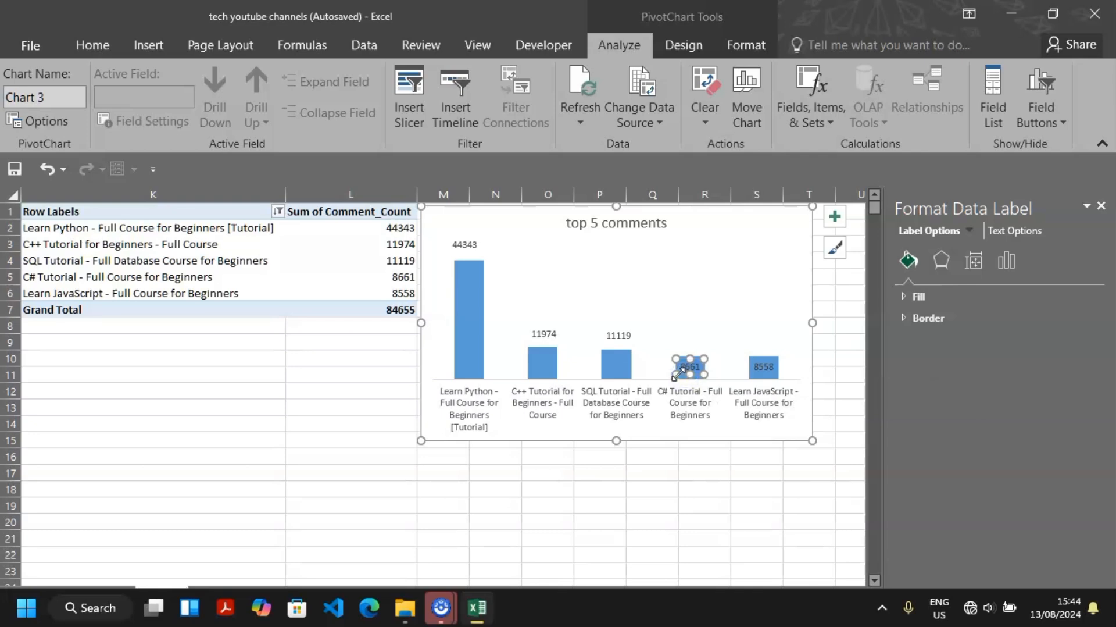
left_click_drag(684, 375, 682, 353)
left_click(765, 366)
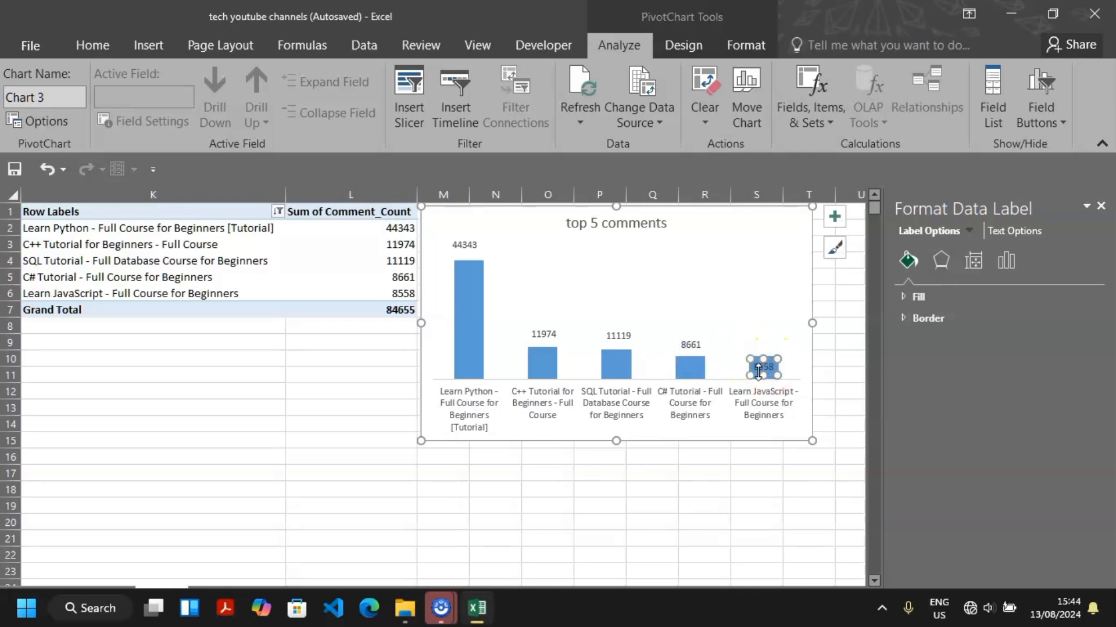
left_click(750, 366)
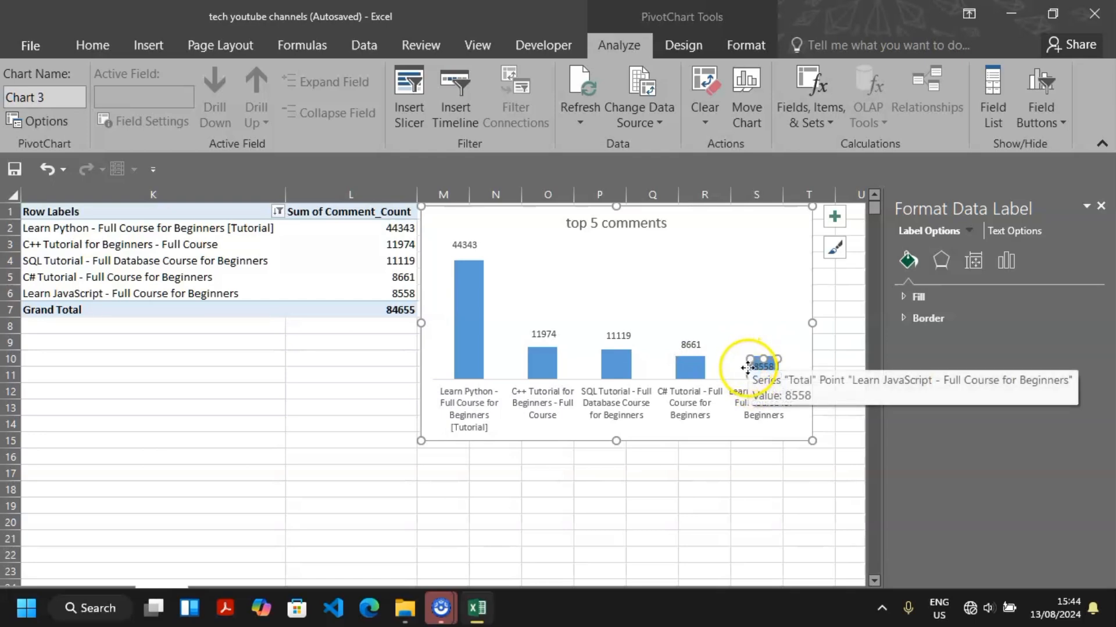
left_click_drag(749, 366, 752, 349)
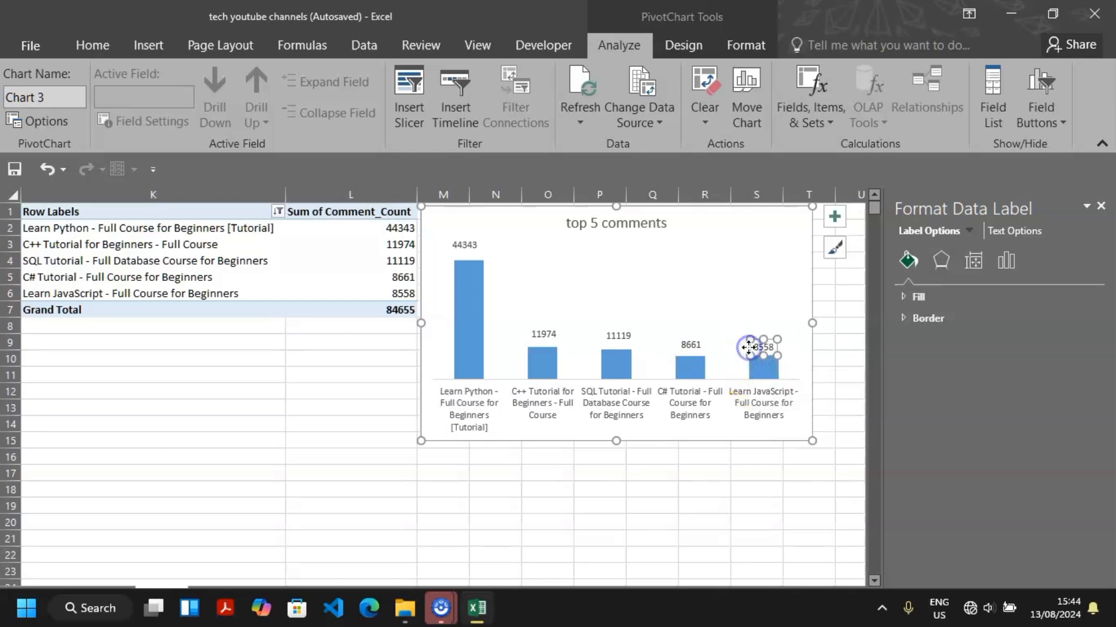
left_click(699, 296)
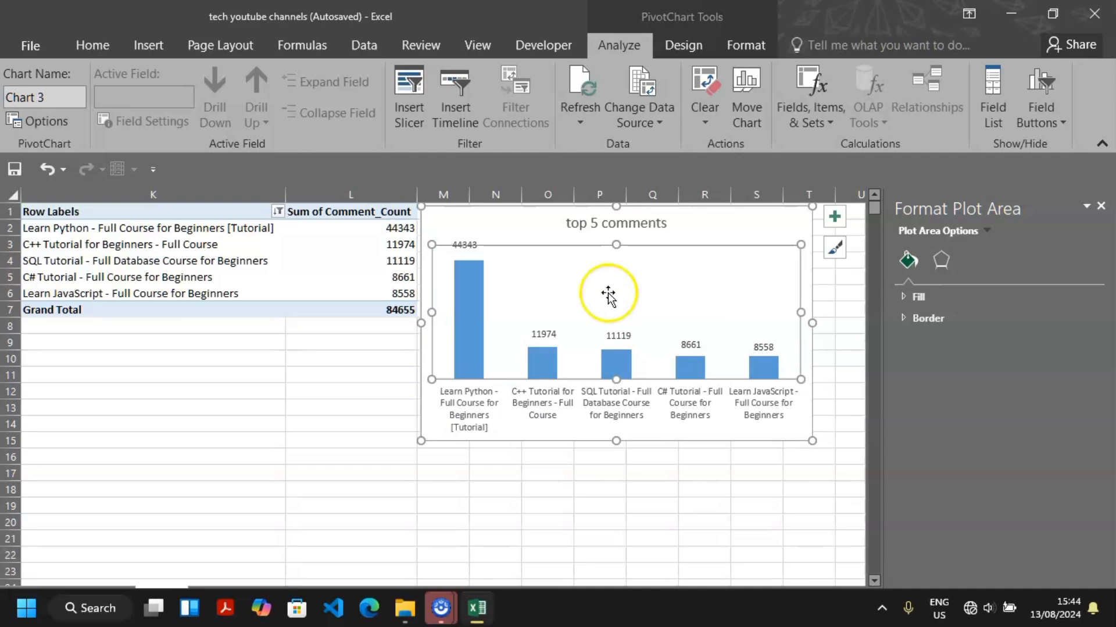
Step: Set the font of the chart's category axis labels to a dark blue colour and size 12
left_click(477, 265)
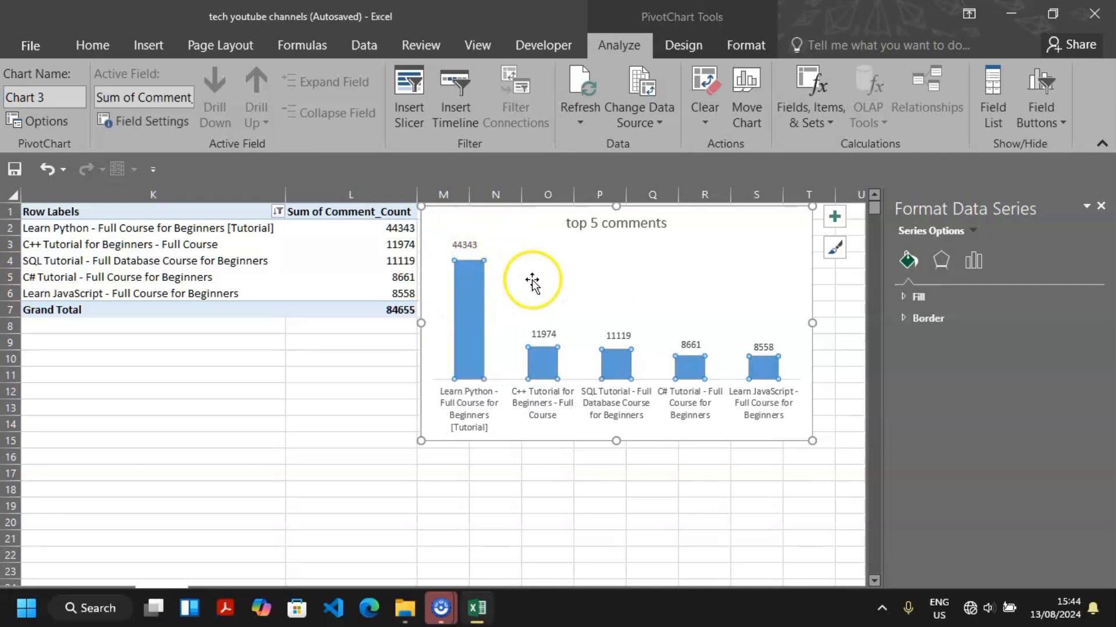
left_click(470, 406)
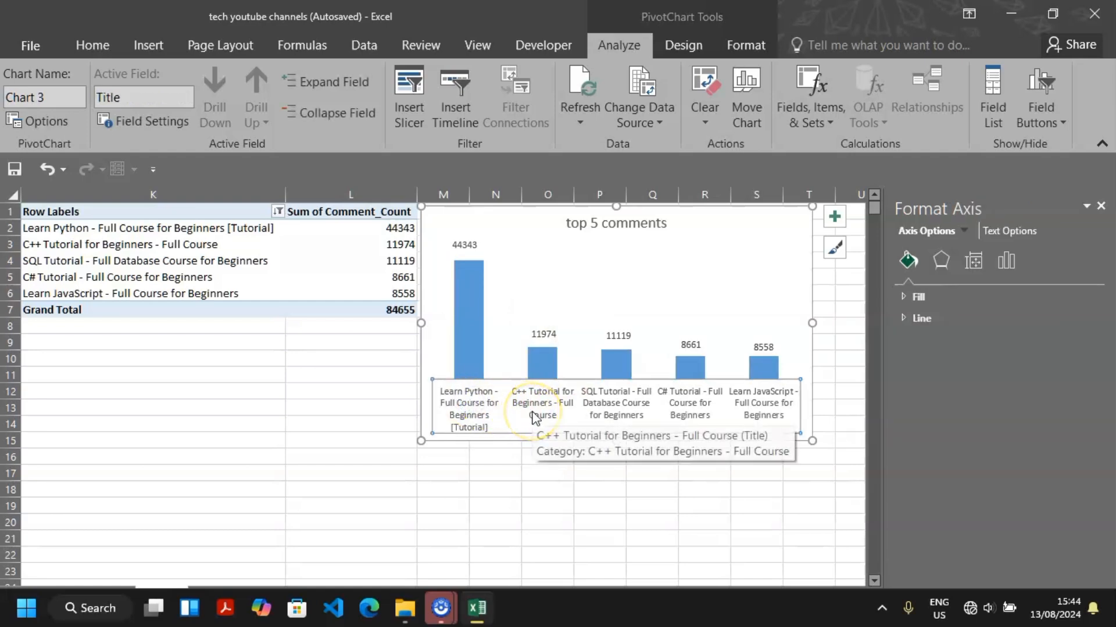
right_click(480, 407)
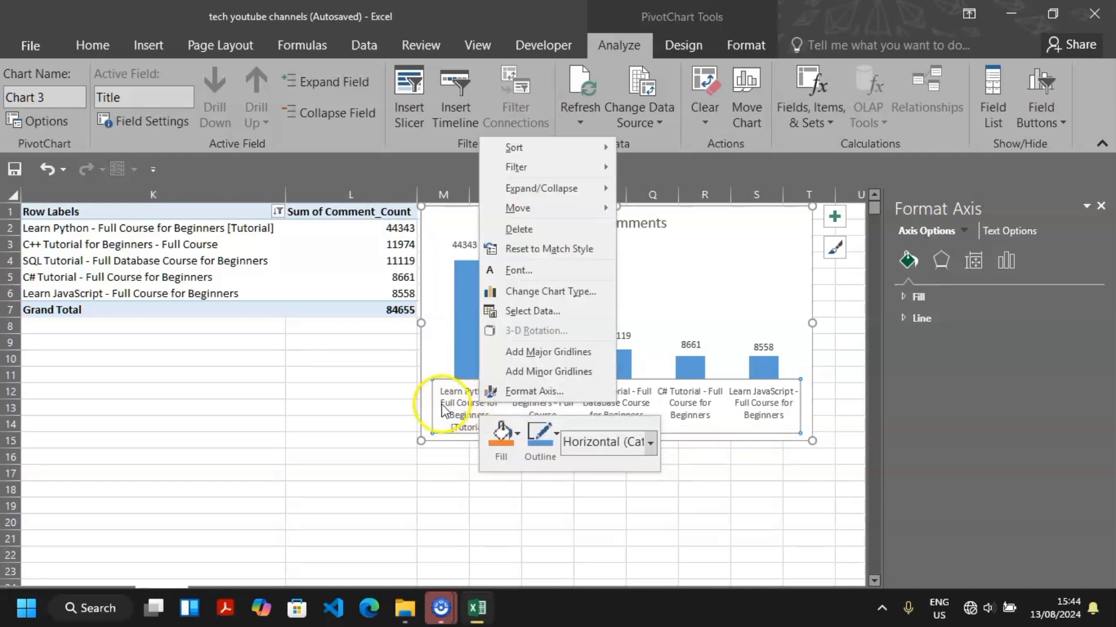
left_click(525, 272)
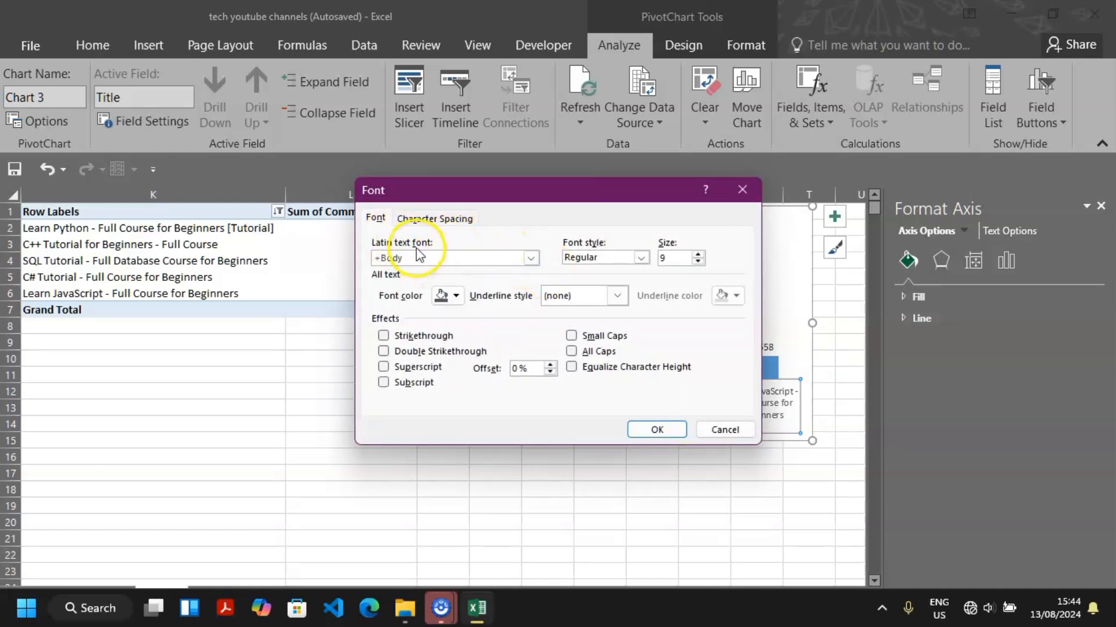
left_click(531, 259)
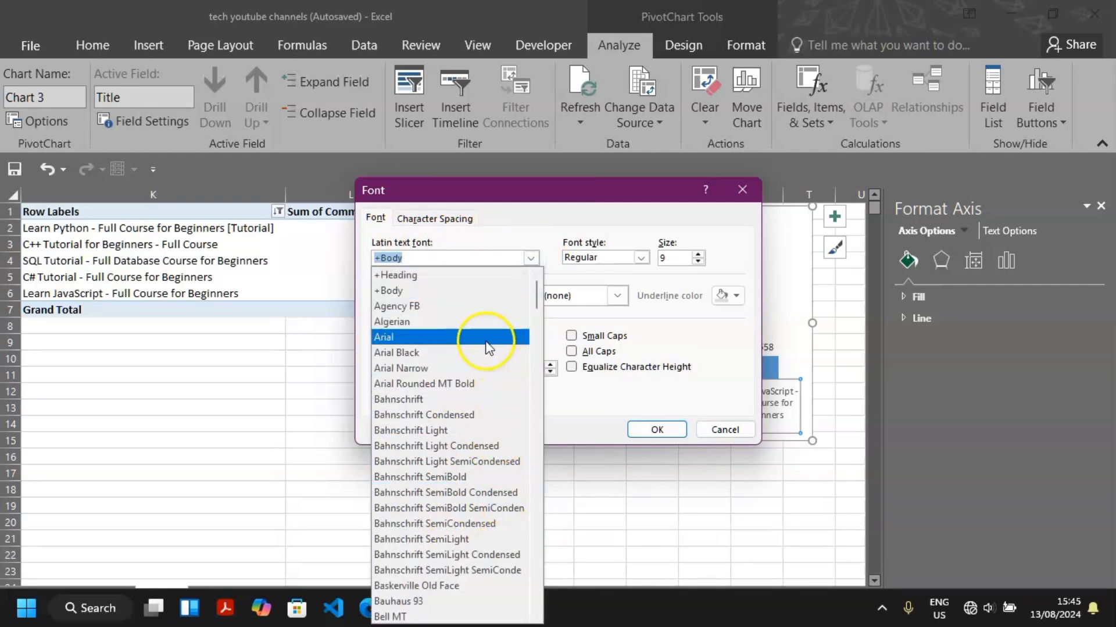
left_click(530, 229)
left_click(455, 295)
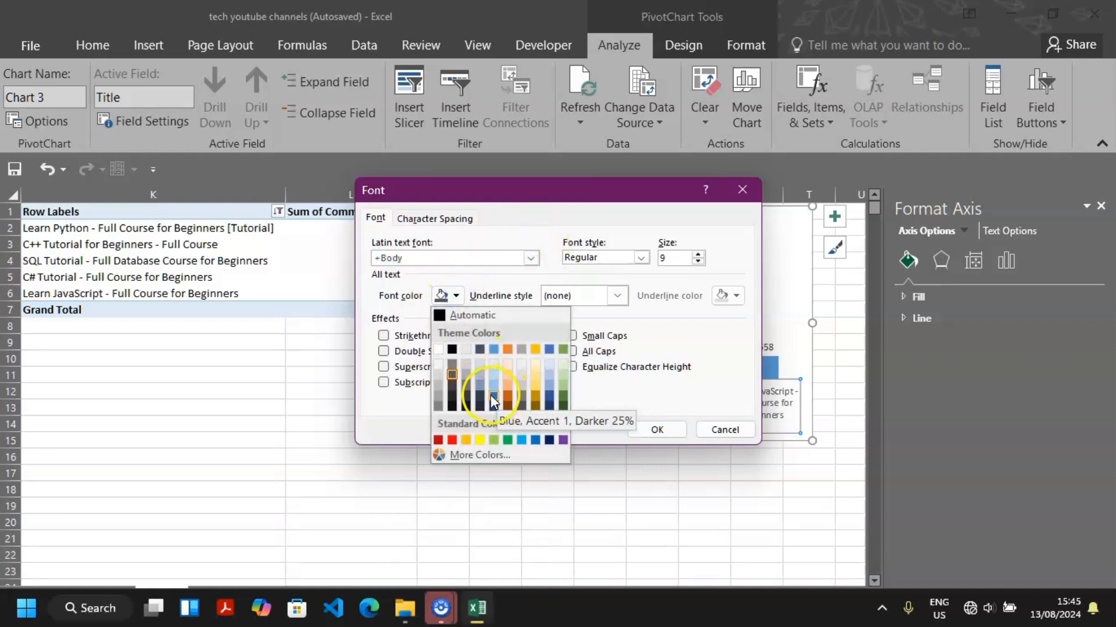
left_click(549, 400)
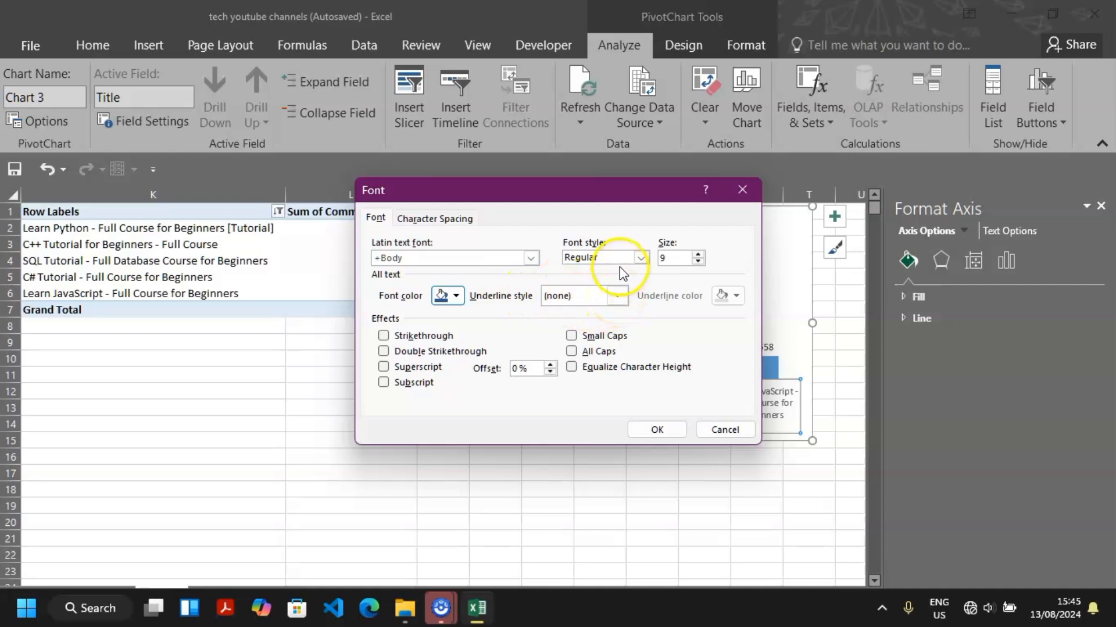
left_click(641, 258)
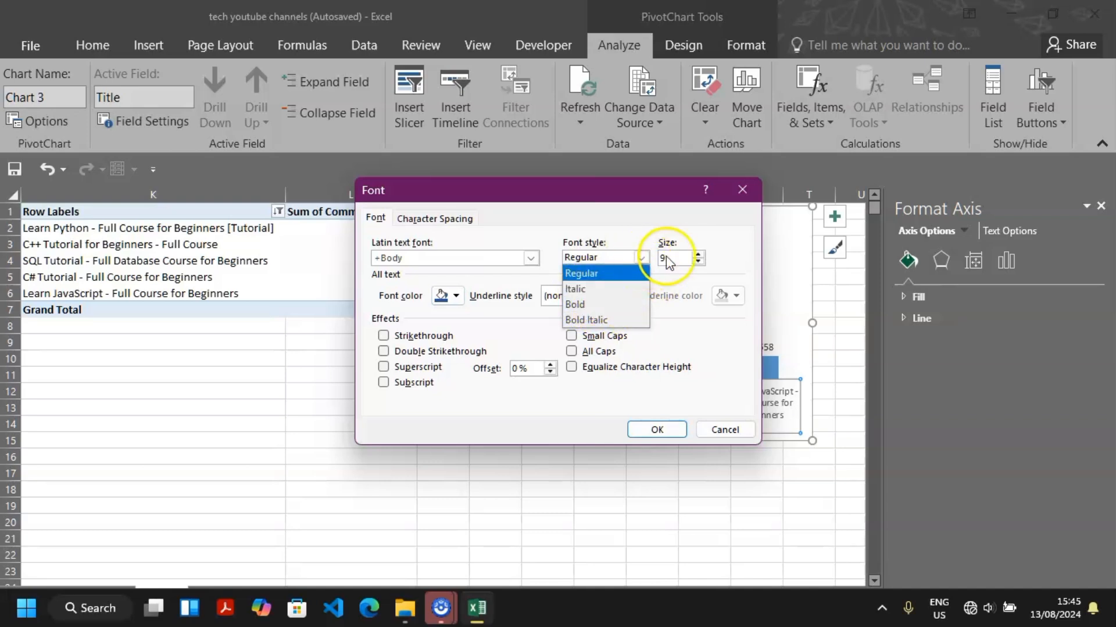
left_click(698, 255)
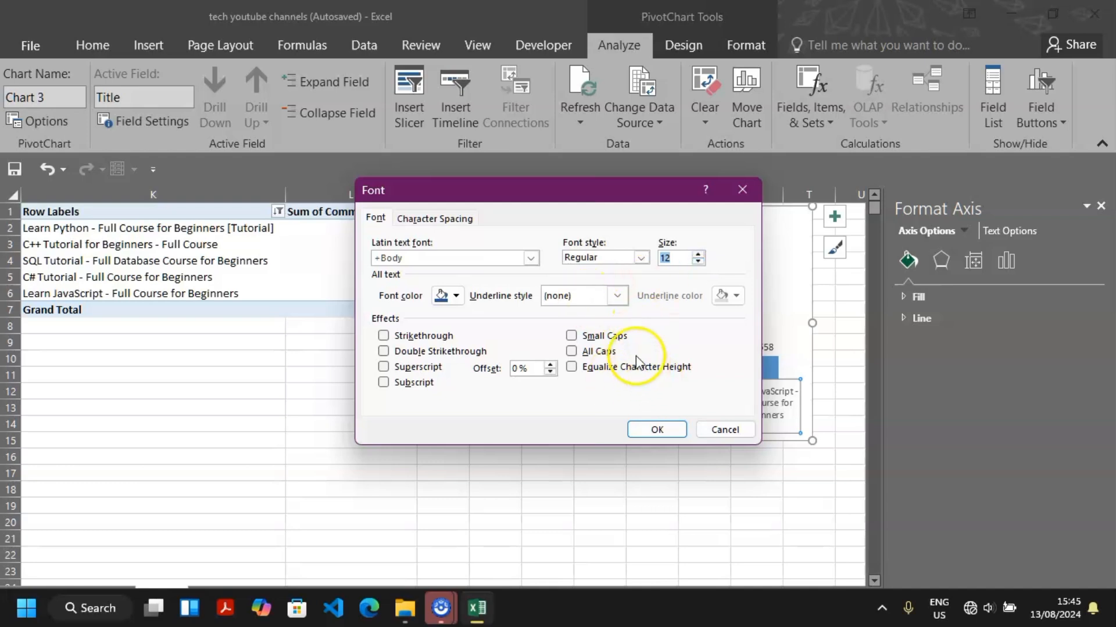
left_click(658, 430)
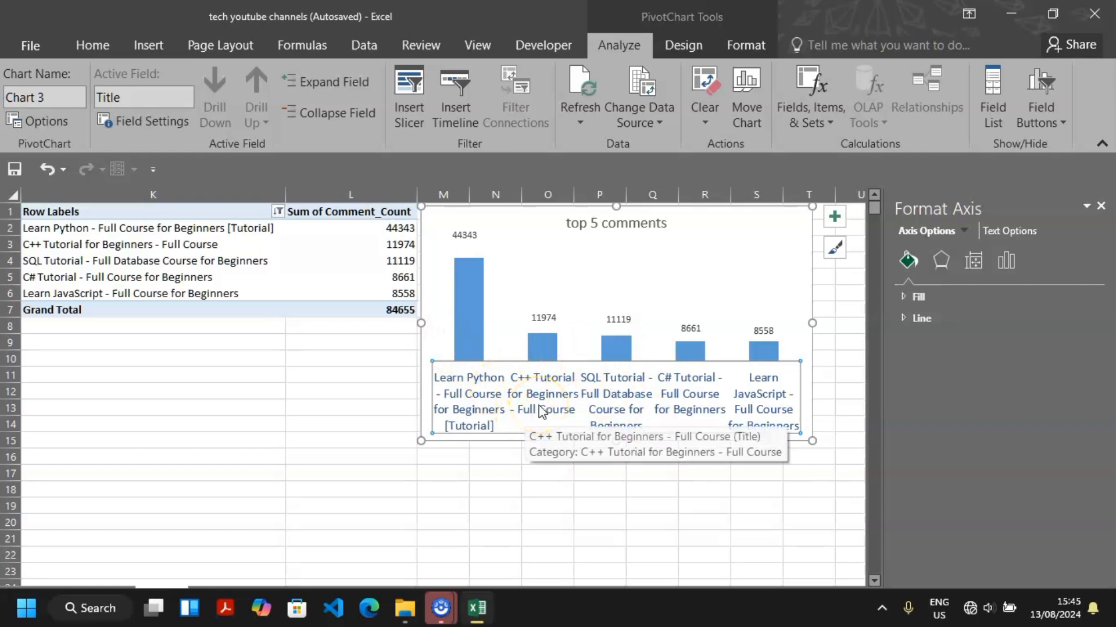
Step: Preview theme styles and fill colours for the chart title "top 5 comments"
left_click(535, 249)
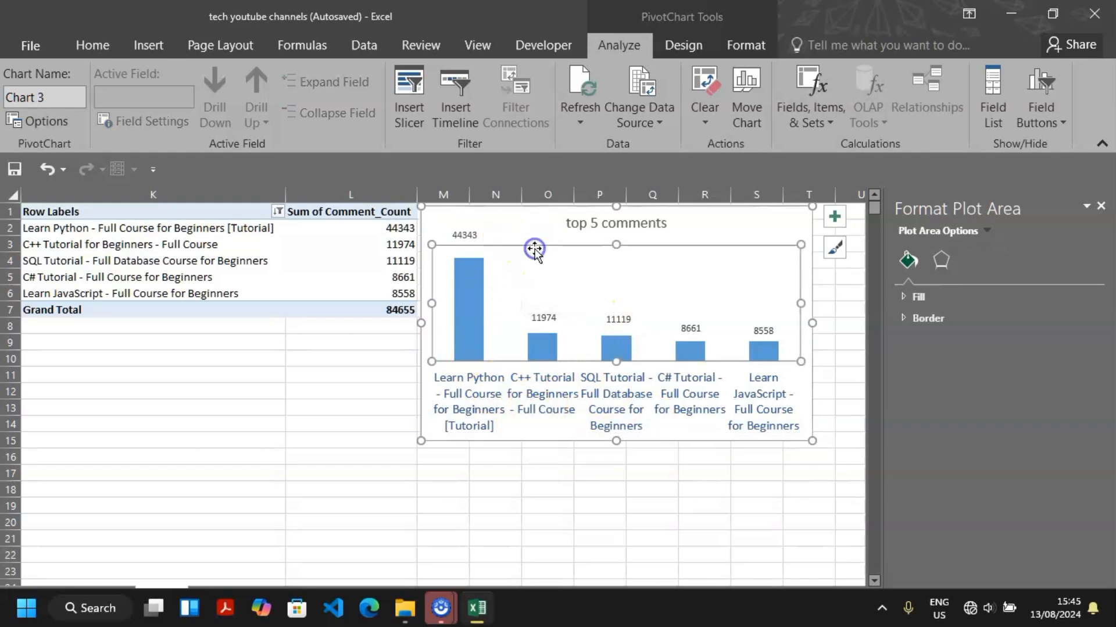
left_click(627, 224)
right_click(627, 224)
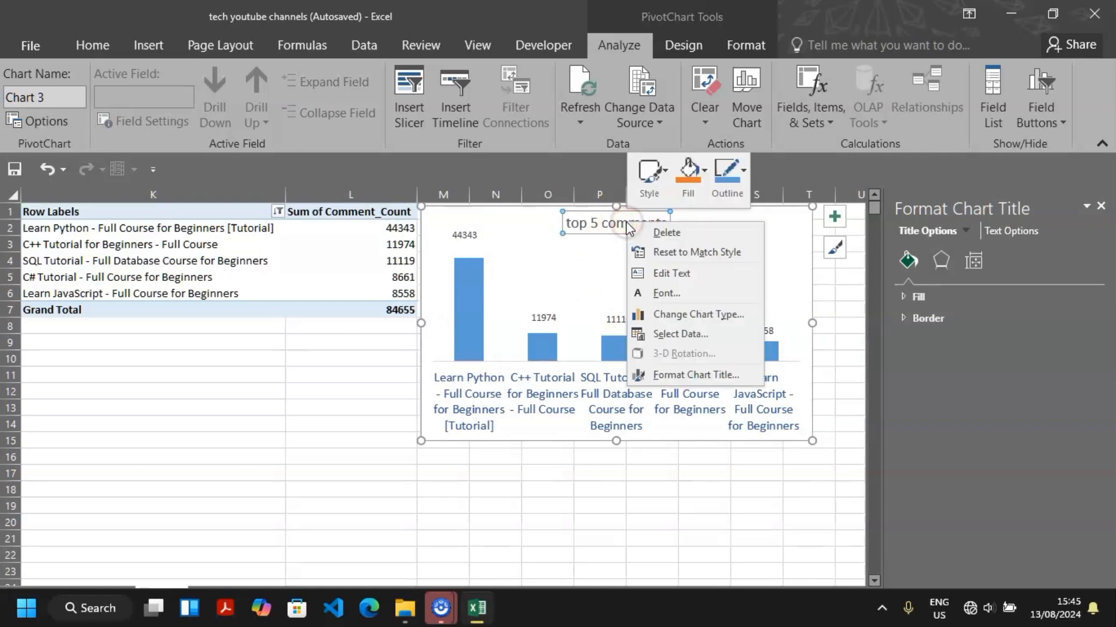
left_click(585, 224)
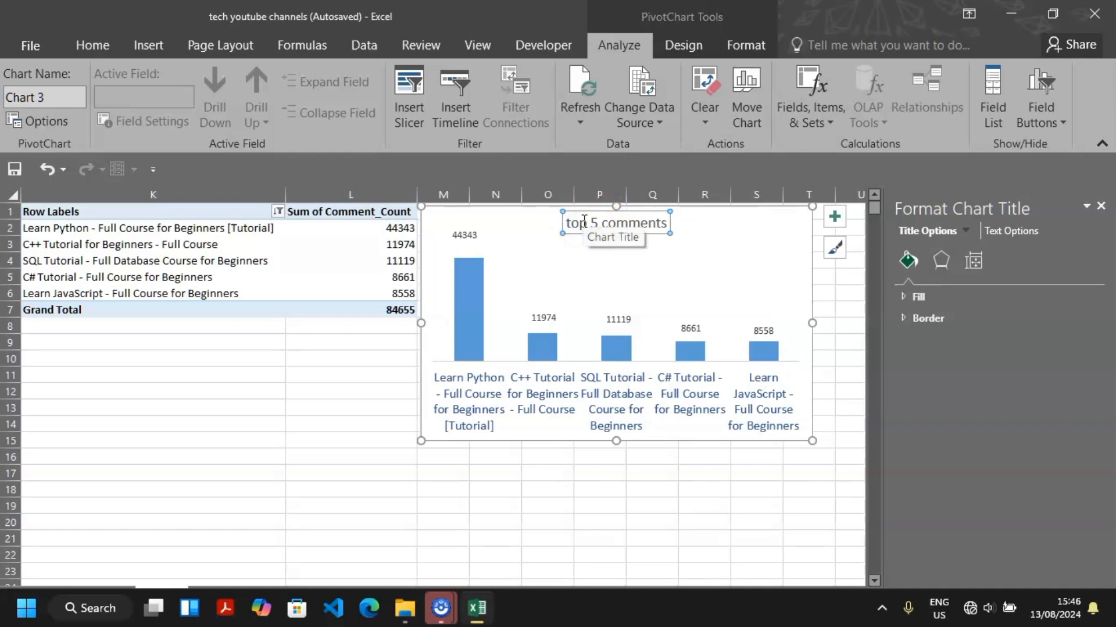
right_click(584, 222)
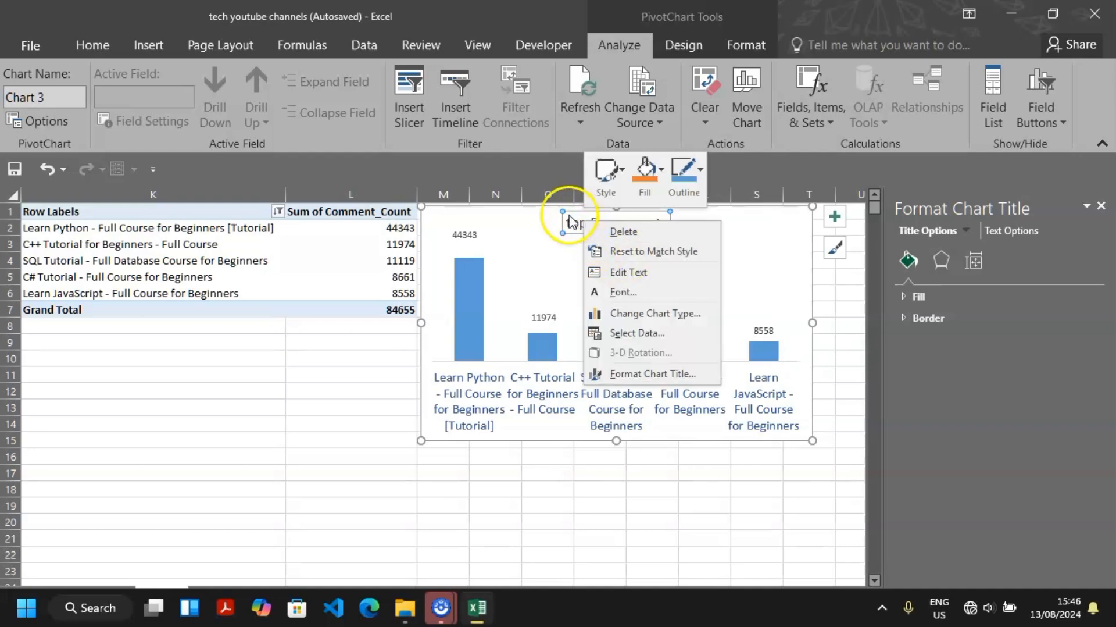
left_click(617, 172)
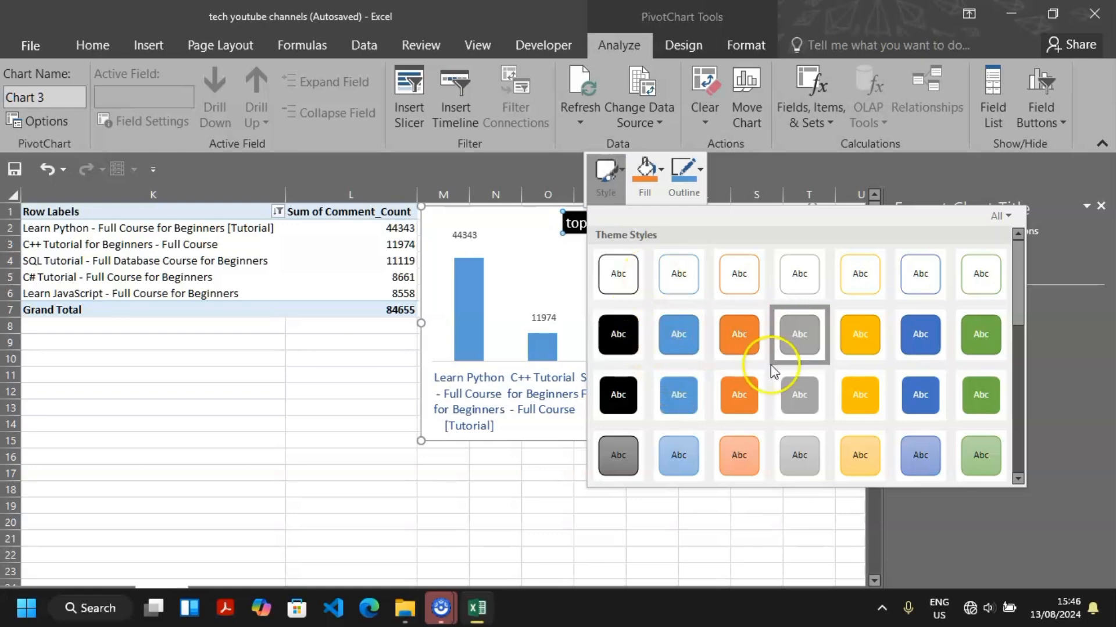
mouse_move(1018, 287)
left_mouse_down()
mouse_move(1024, 458)
mouse_move(1023, 285)
left_mouse_up()
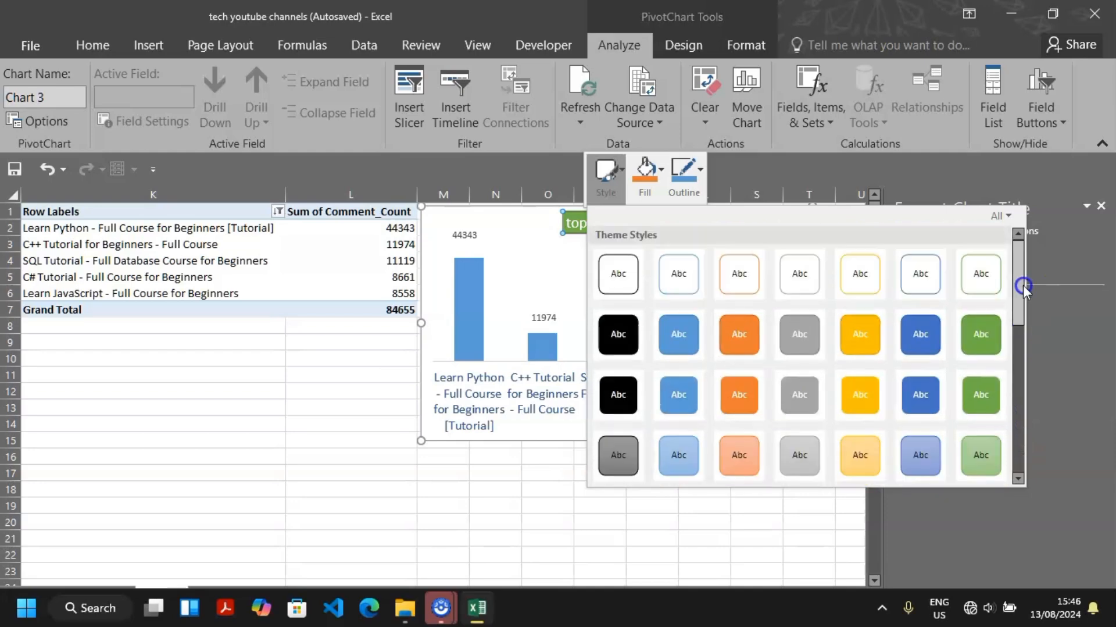
left_click(657, 169)
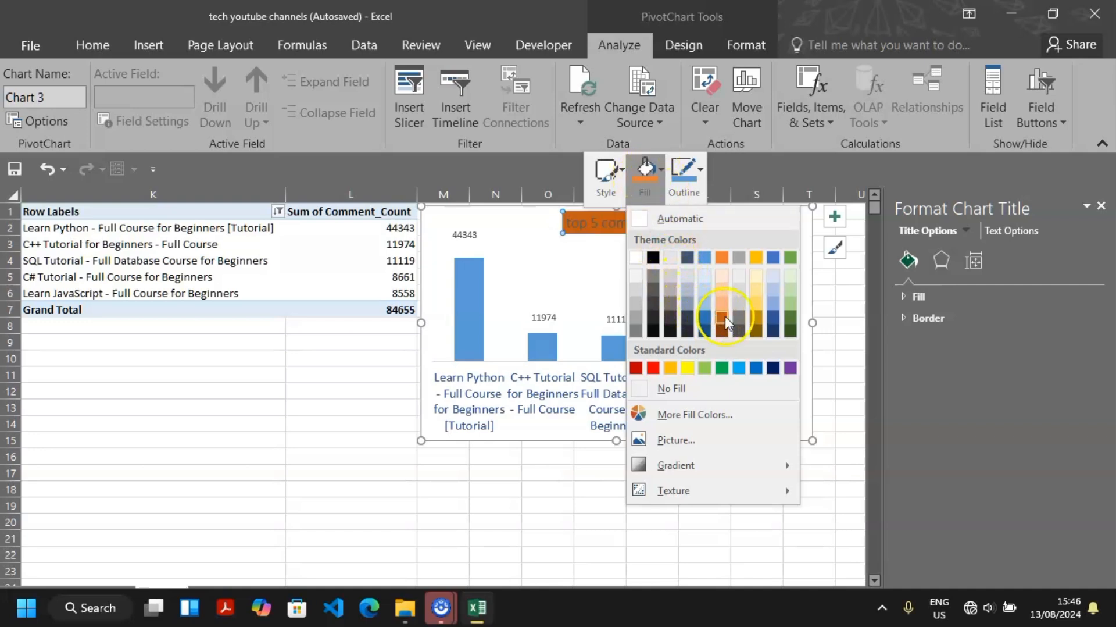
left_click(626, 274)
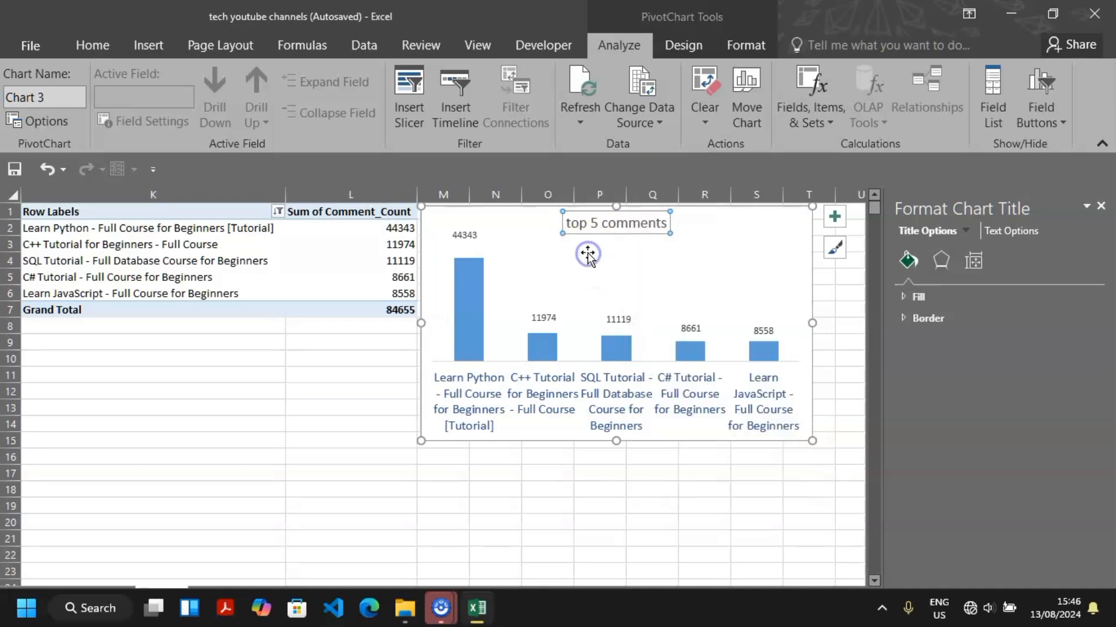
left_click(674, 242)
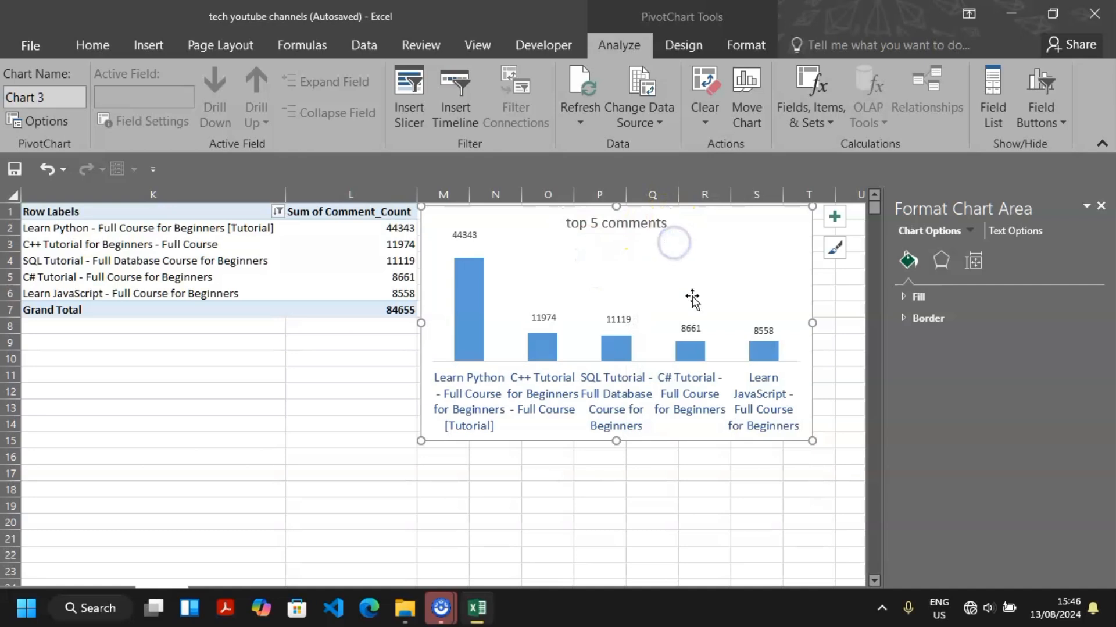
left_click(689, 323)
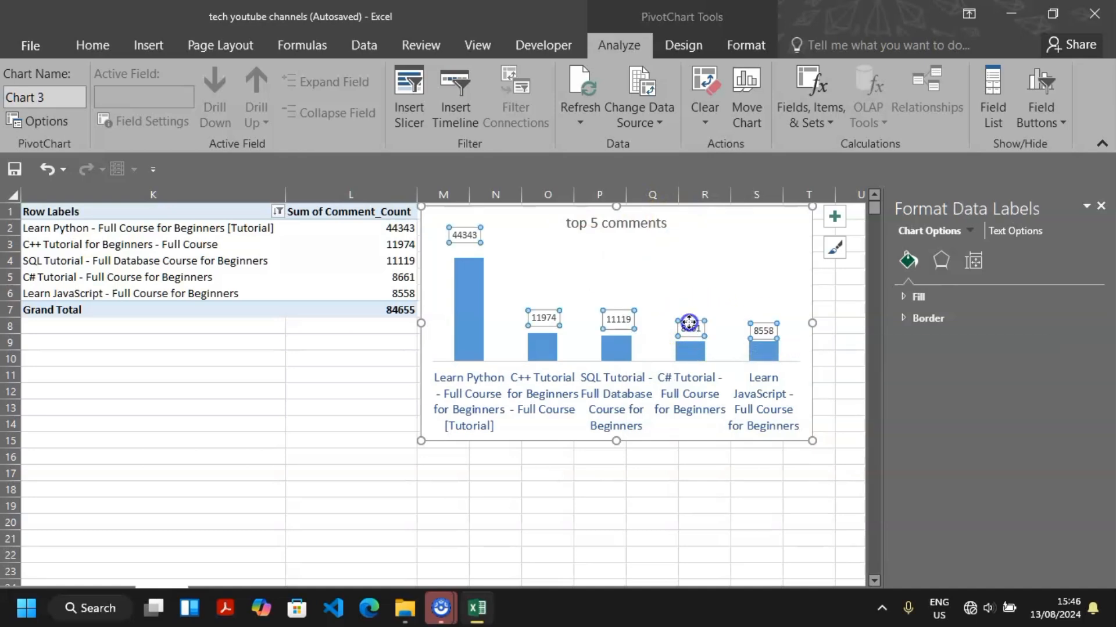
left_click(550, 254)
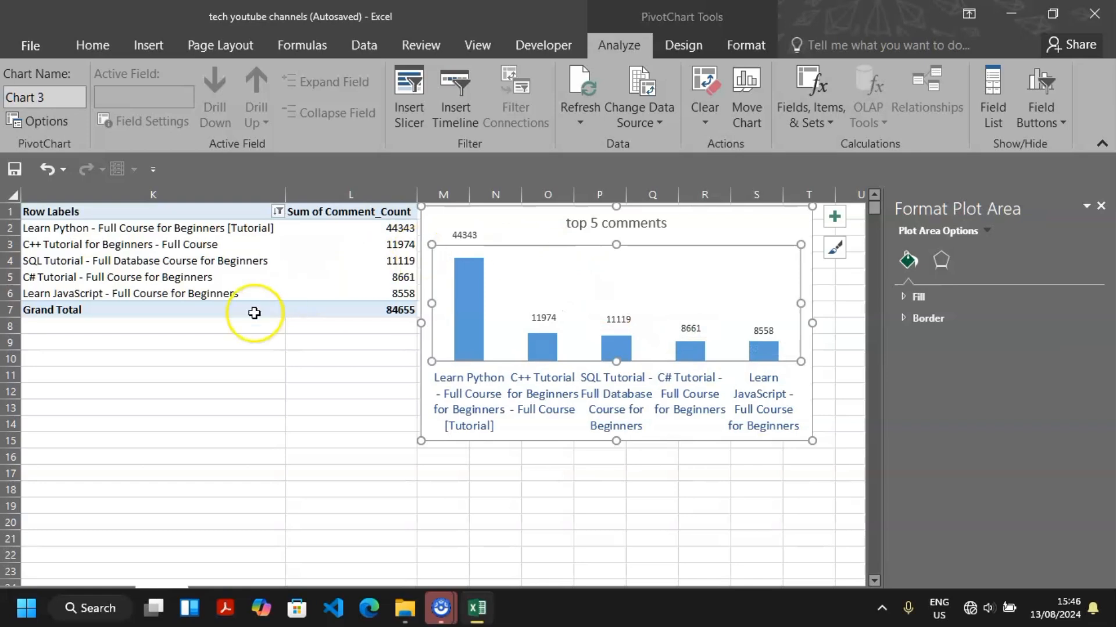
left_click(219, 342)
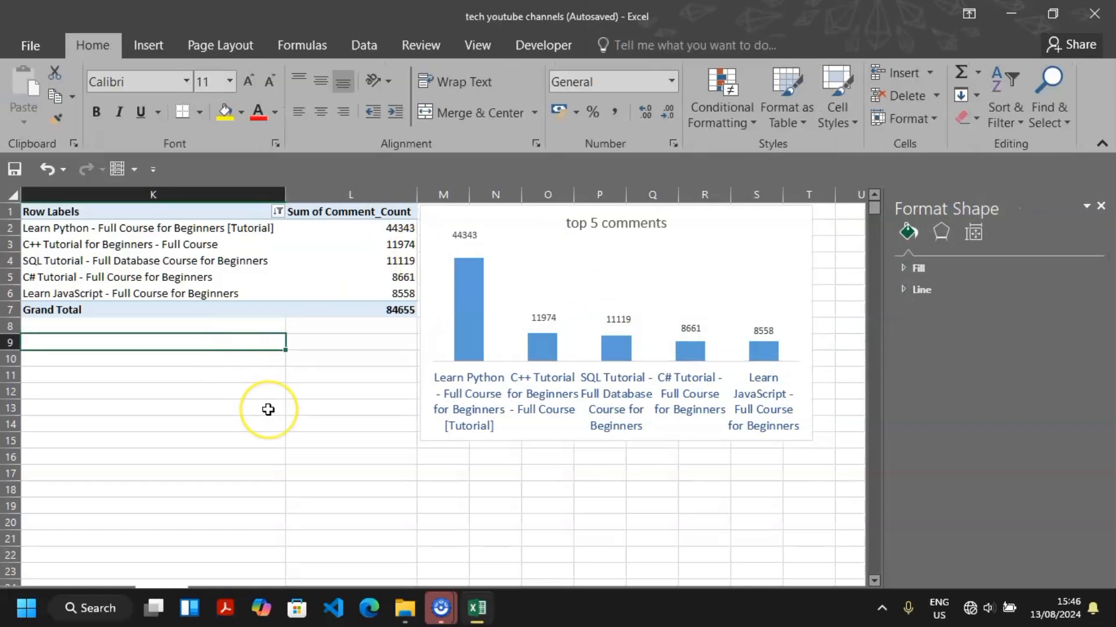
key("Right")
key("Right")
key("Right")
key("Right")
key("Right")
key("Right")
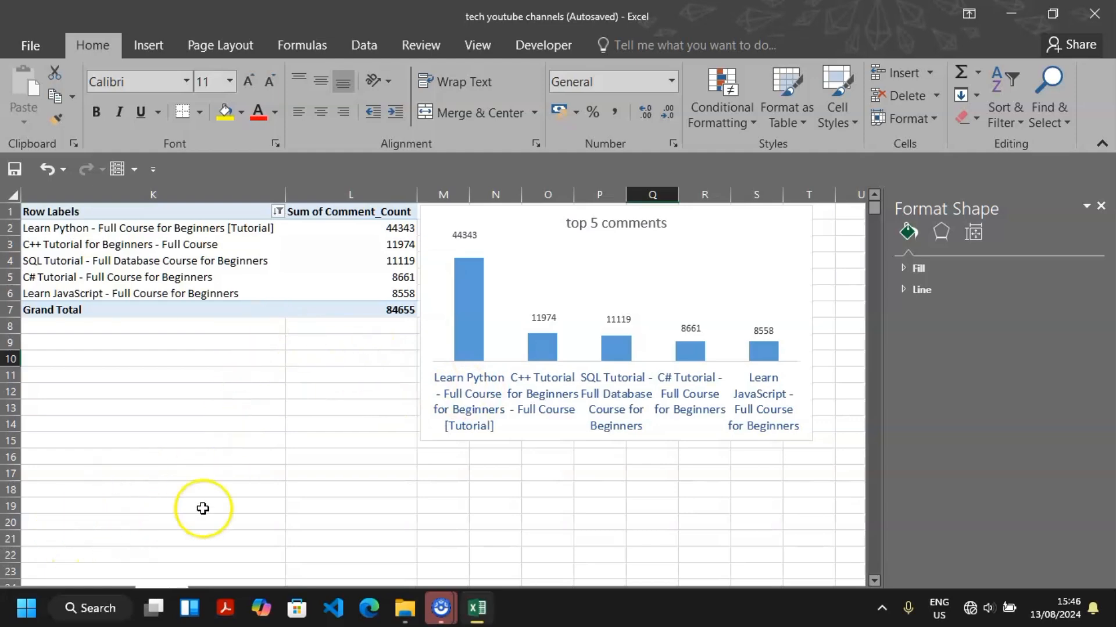
Step: Create a PivotTable from the Youtube_dataset_all_dataScience data on the existing Sheet2 at cell K21
left_click(476, 607)
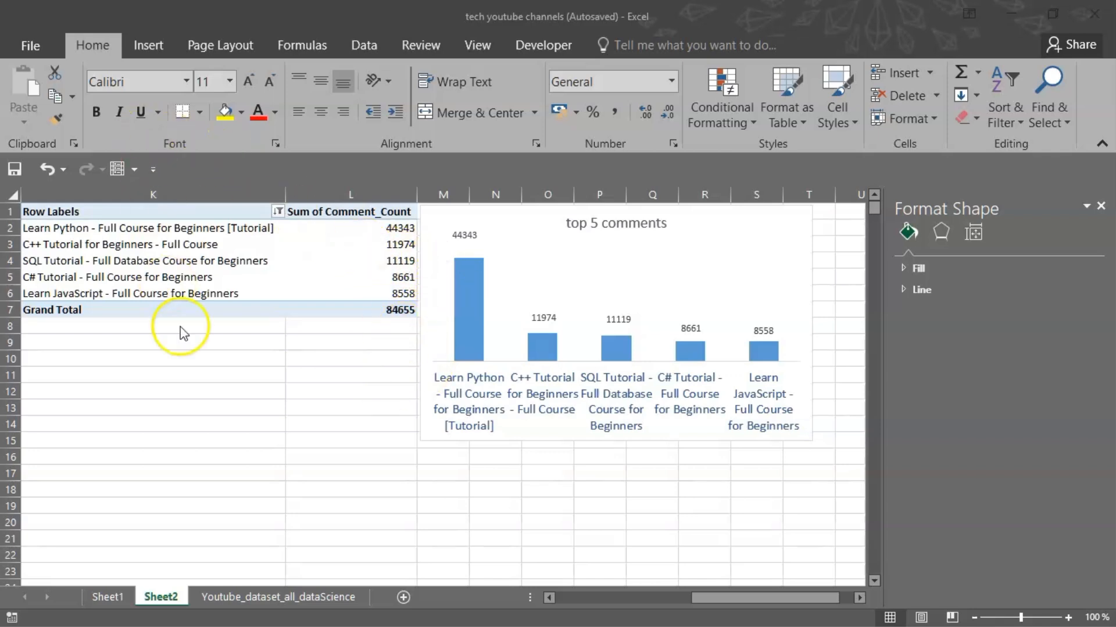
left_click(238, 597)
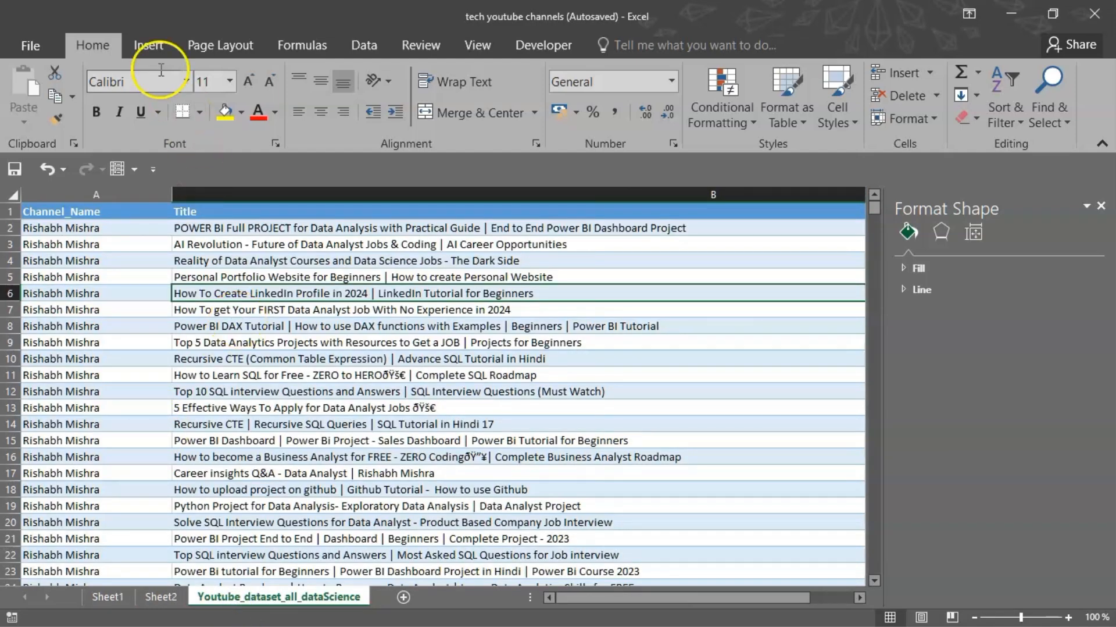
left_click(144, 45)
left_click(40, 84)
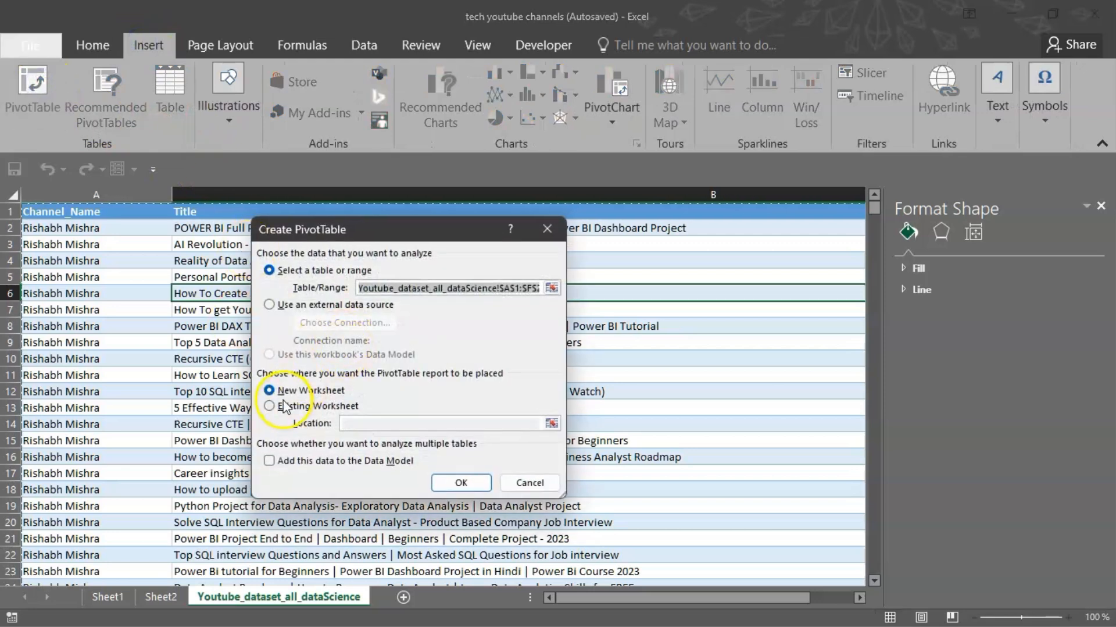
left_click(270, 406)
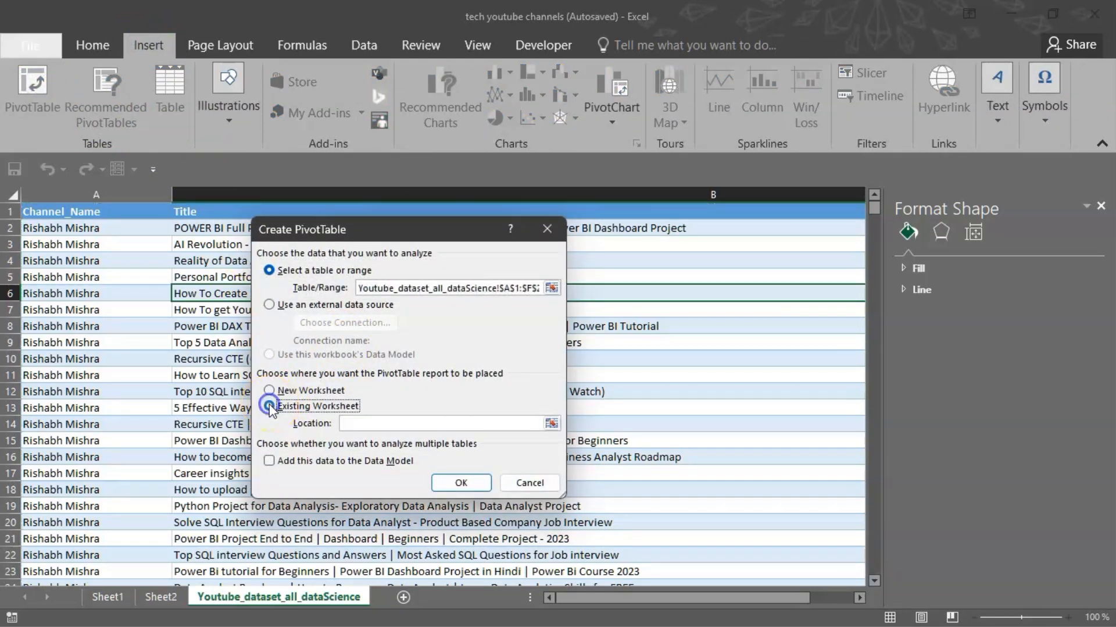
left_click(160, 599)
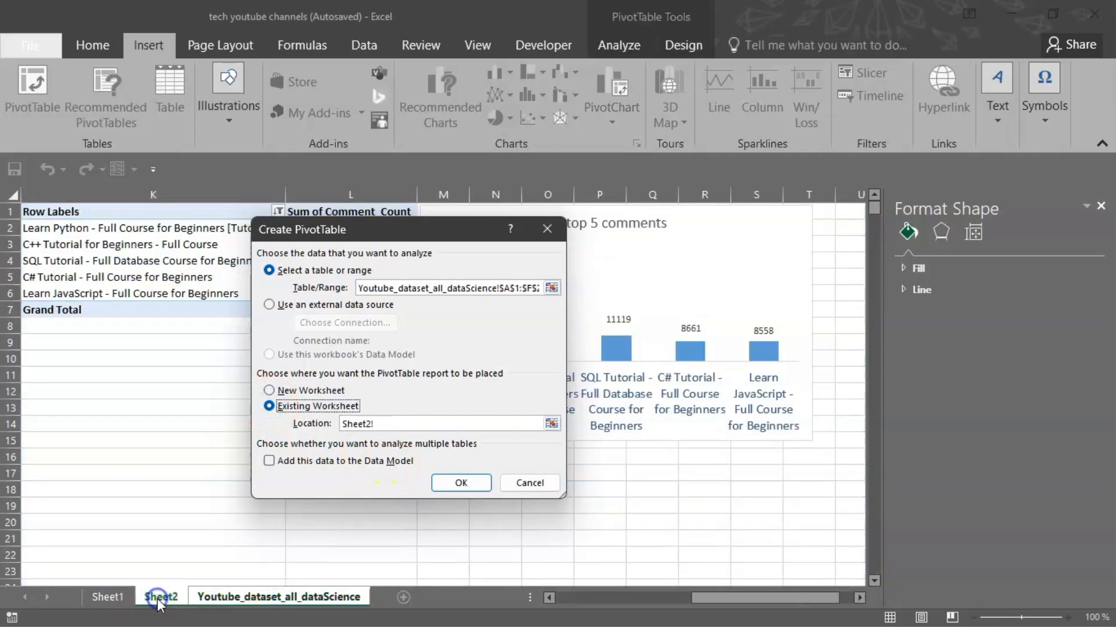
left_click(97, 531)
left_click(446, 487)
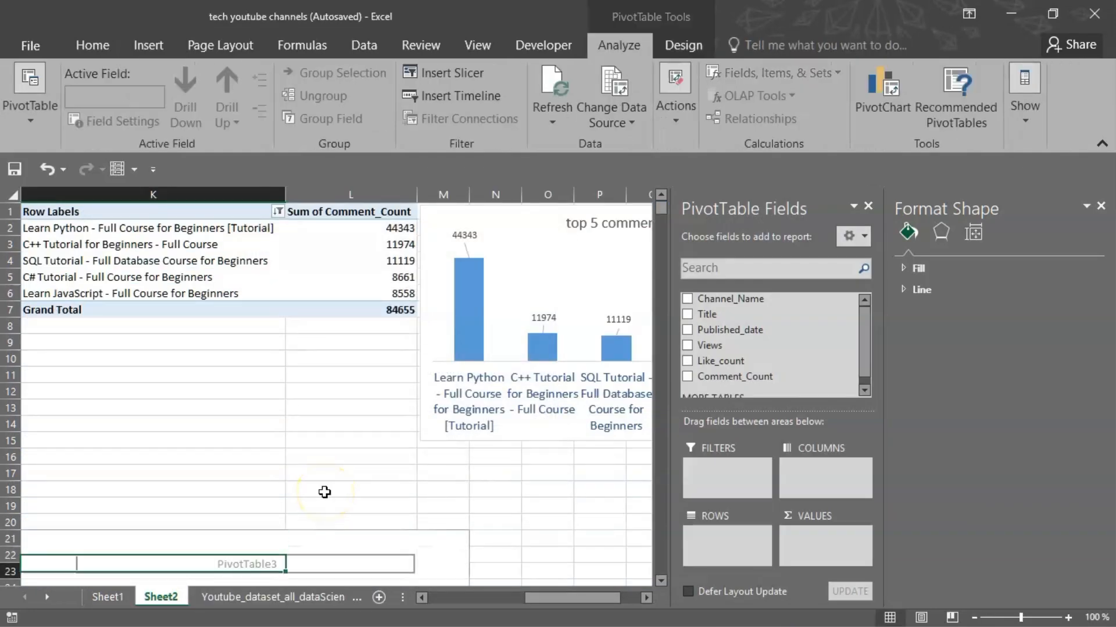
Step: Add the Published_date and Title fields to the rows of the new, empty PivotTable on Sheet2
scroll(324, 492, "down", 3)
key("Down")
key("Down")
key("Down")
key("Down")
key("Down")
key("Down")
key("Down")
key("Down")
key("Down")
key("Down")
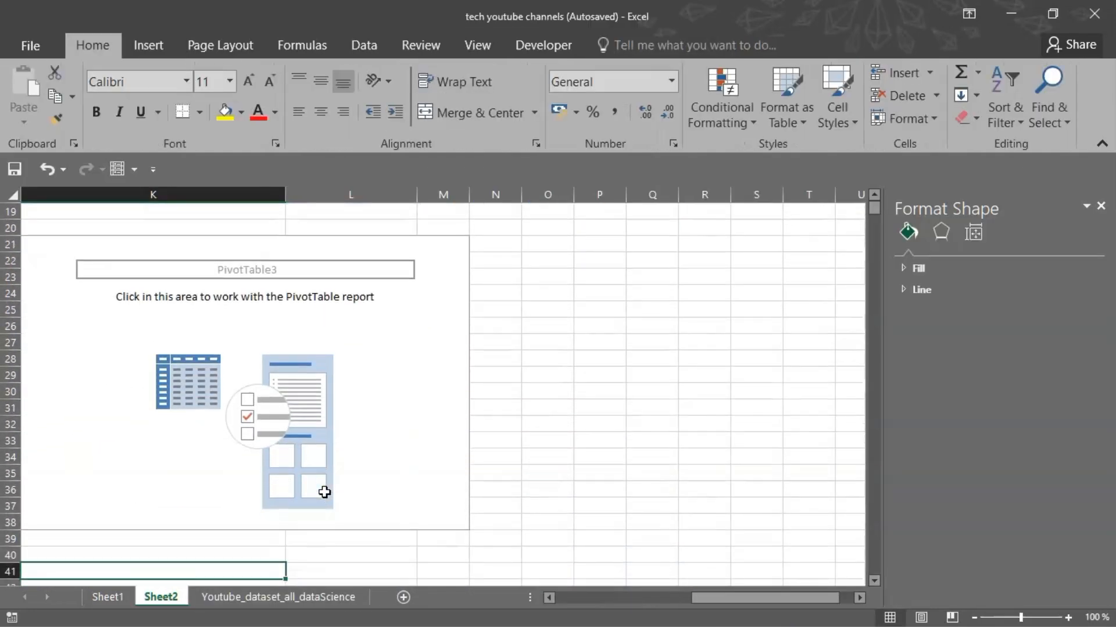
left_click(285, 421)
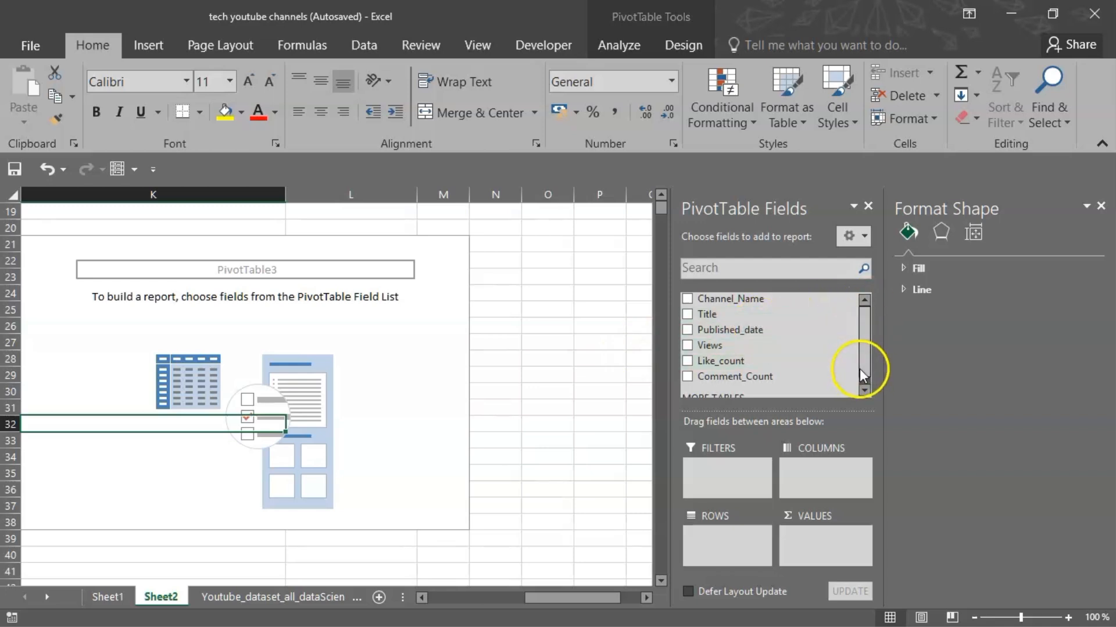
left_click(691, 330)
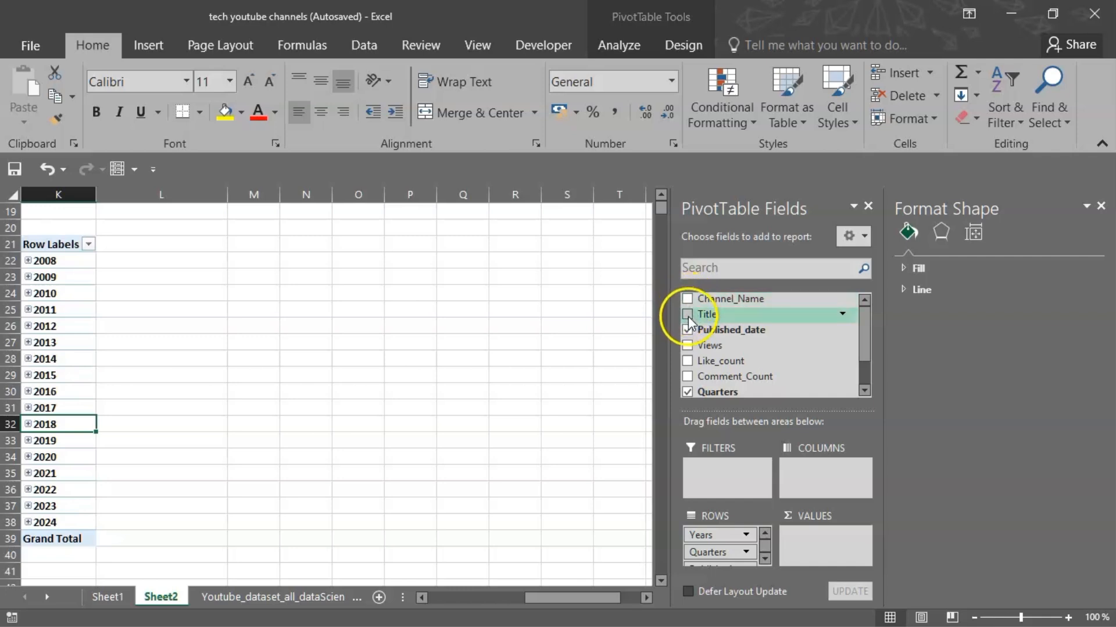
left_click(687, 315)
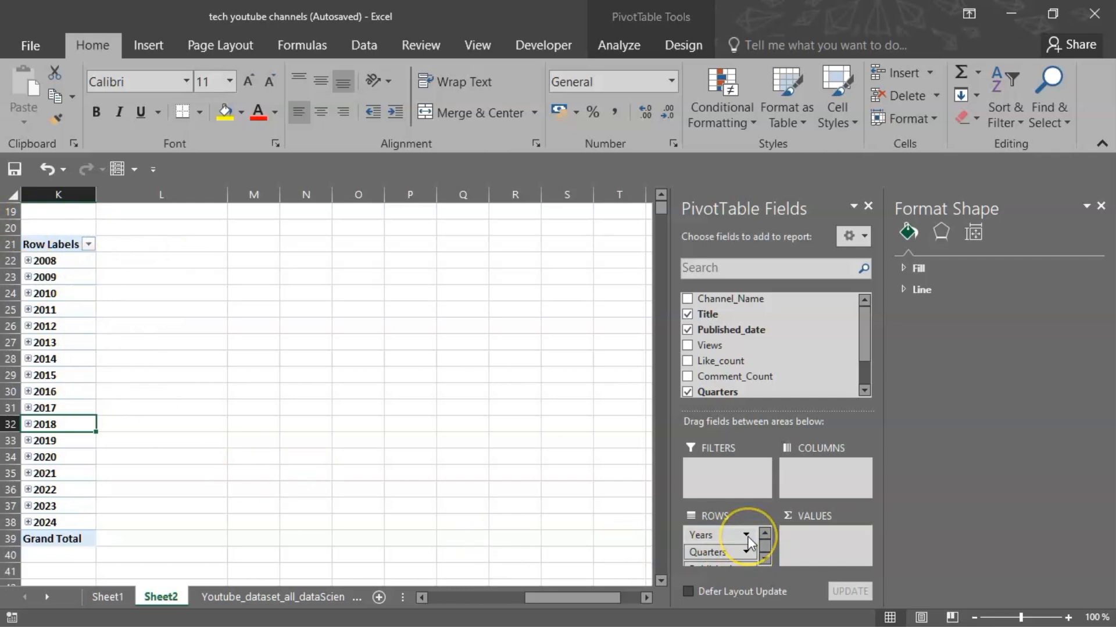
key("Down")
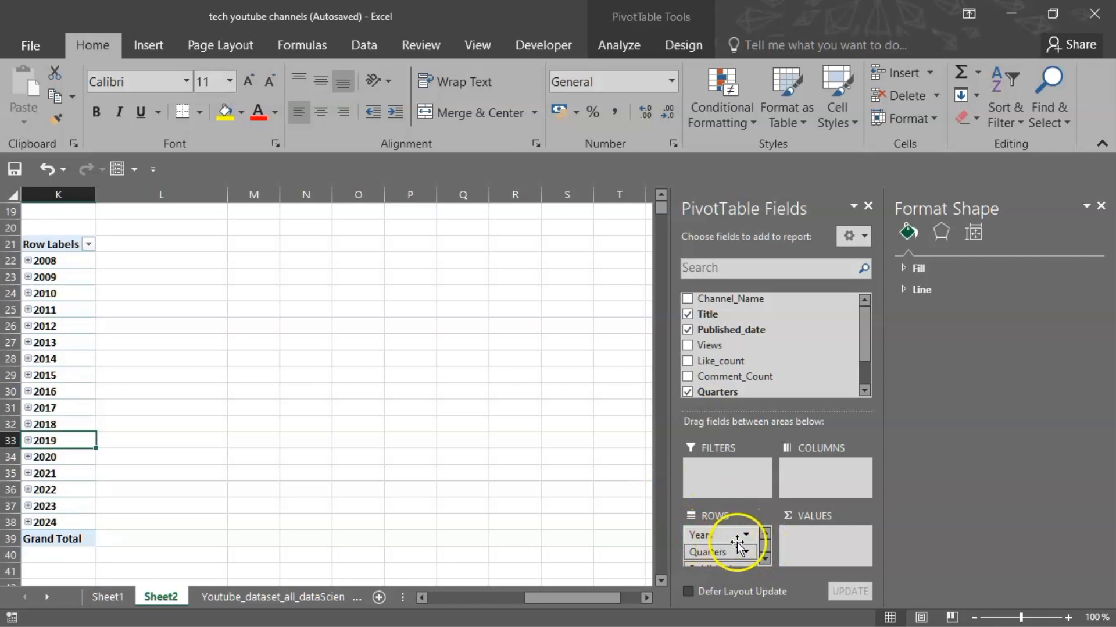
key("Down")
left_click(763, 551)
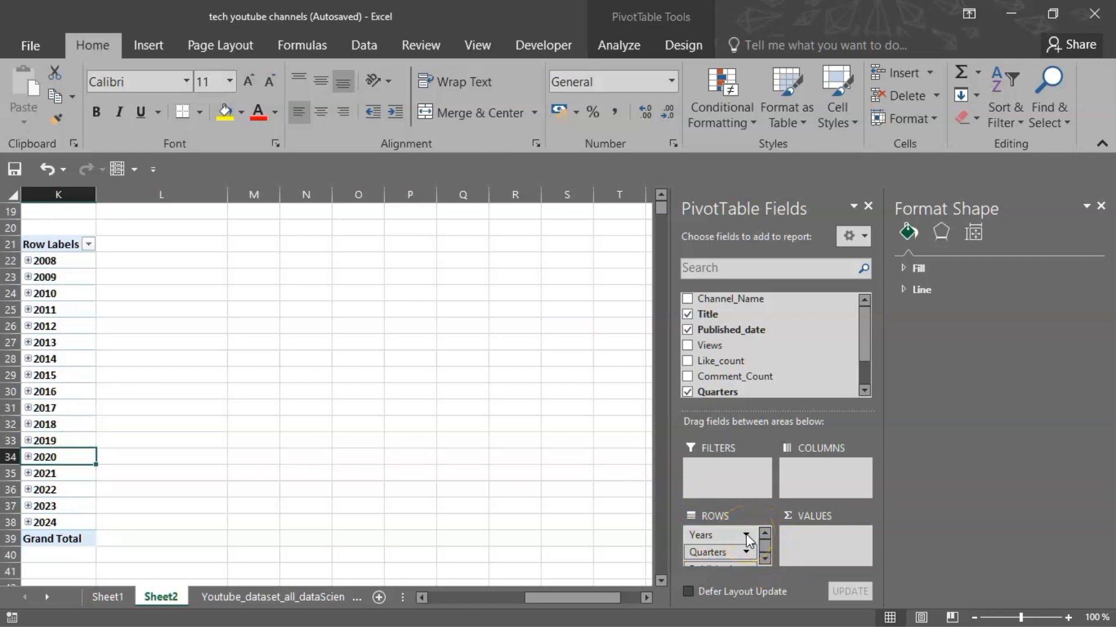
Step: Remove the Quarters and Published_date fields from the new PivotTable's rows and move Title from the rows to the values
left_click(747, 537)
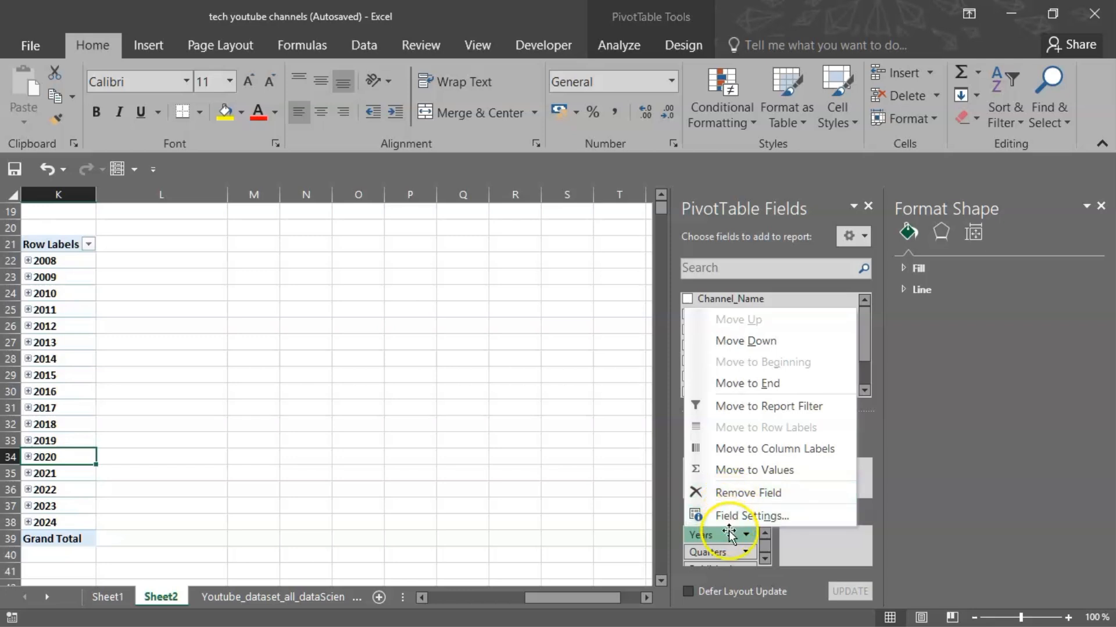
left_click(745, 552)
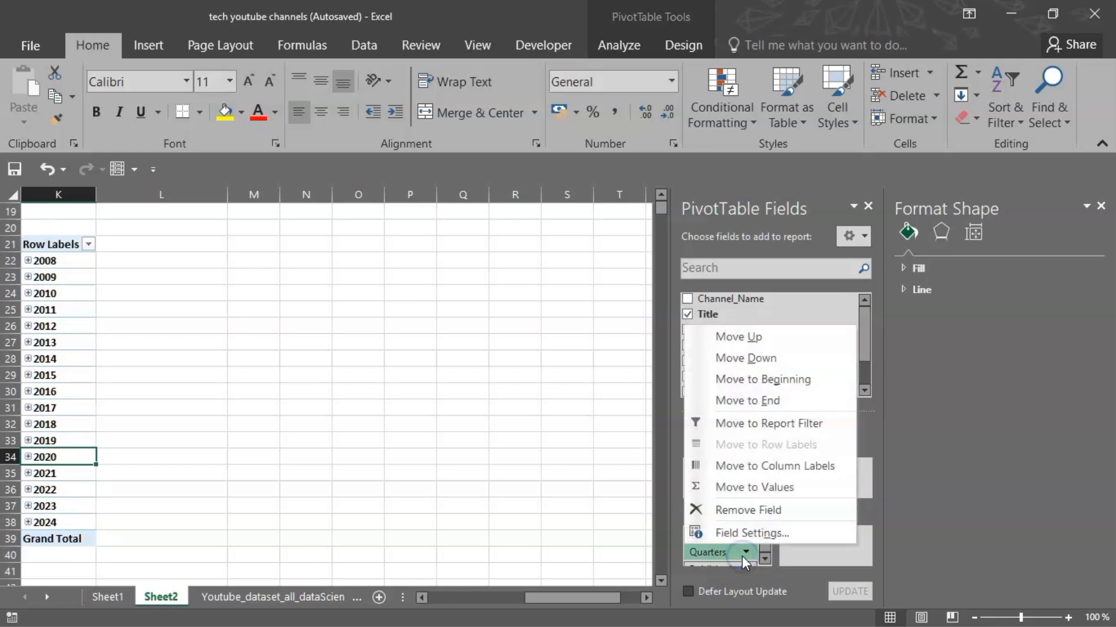
left_click(740, 515)
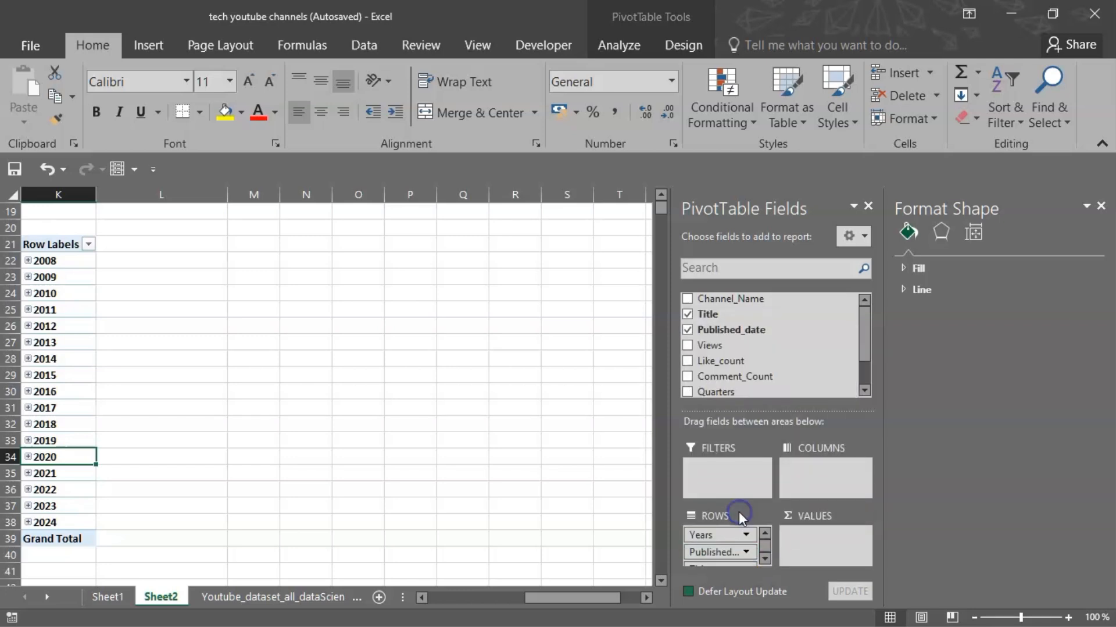
left_click(762, 560)
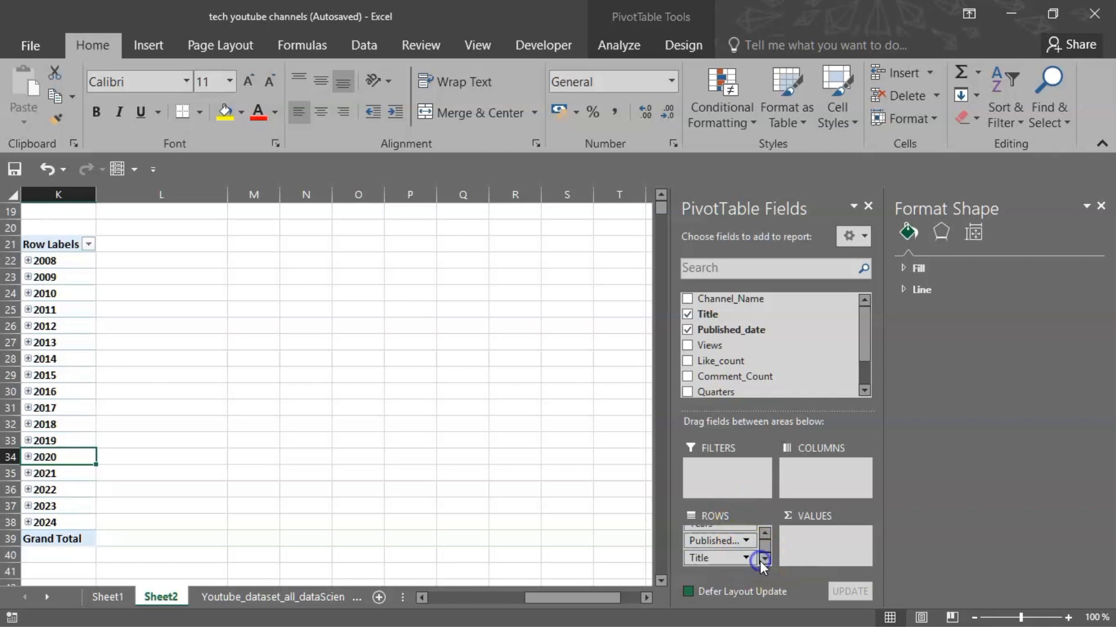
left_click(765, 532)
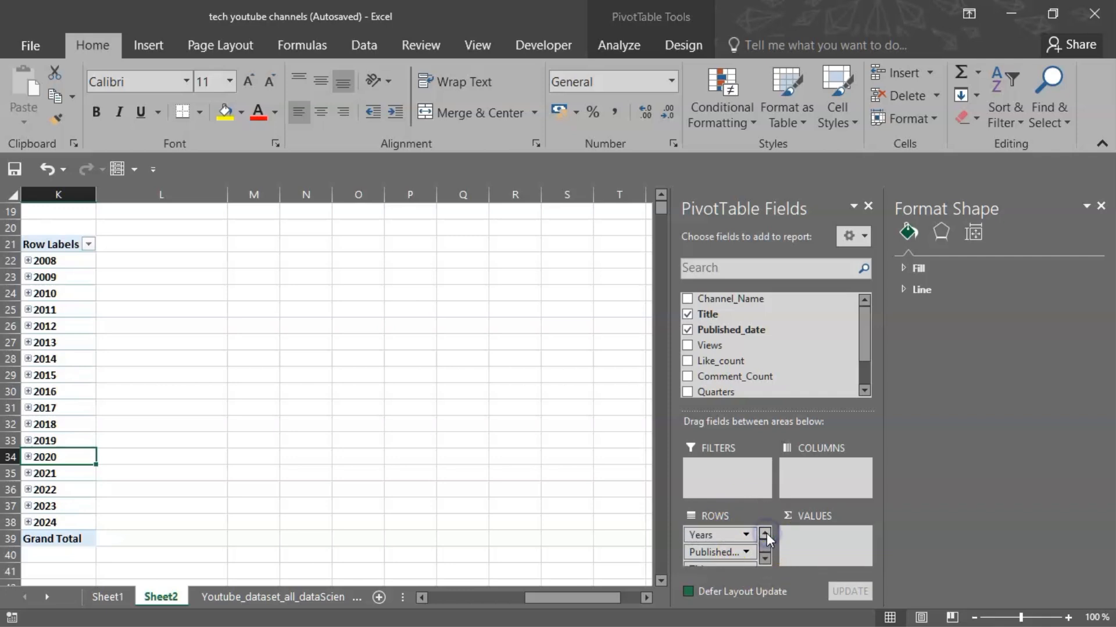
left_click(748, 551)
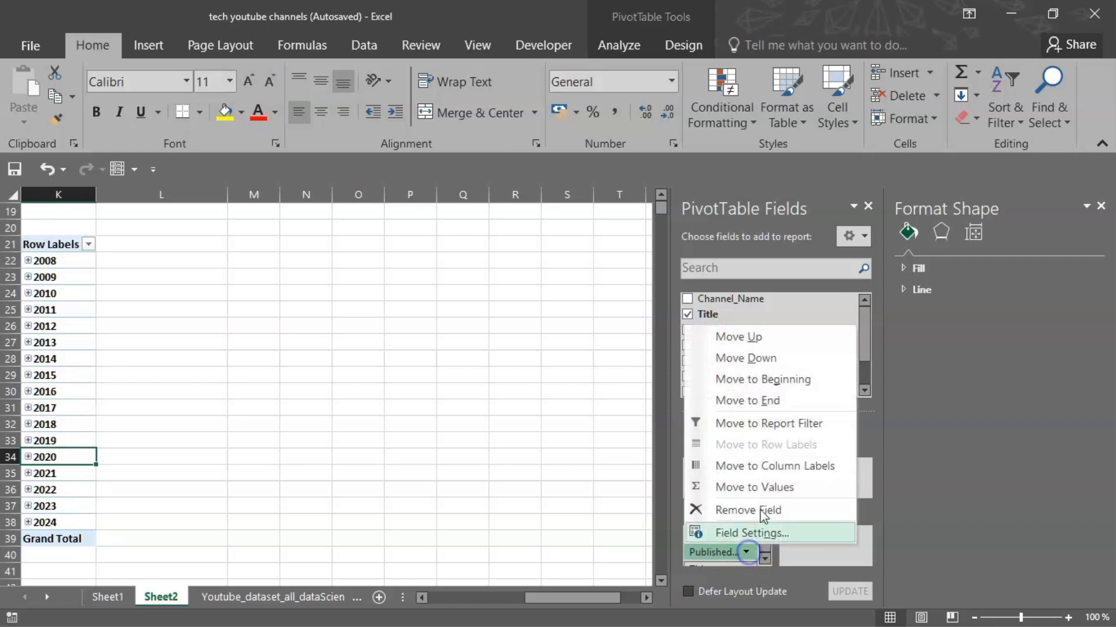
left_click(756, 510)
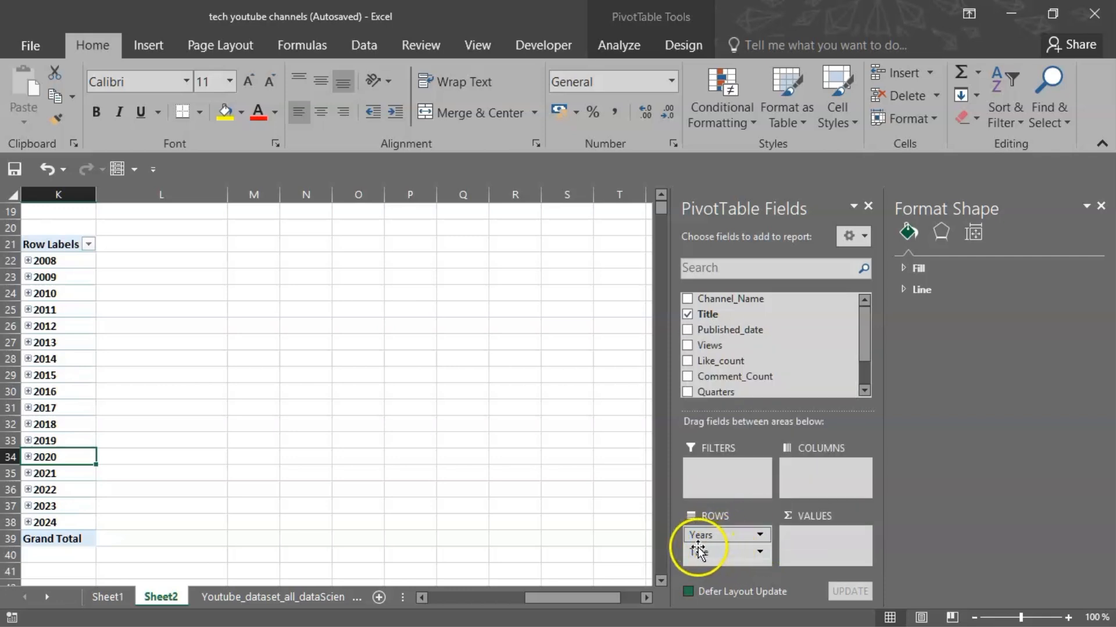
left_click(703, 551)
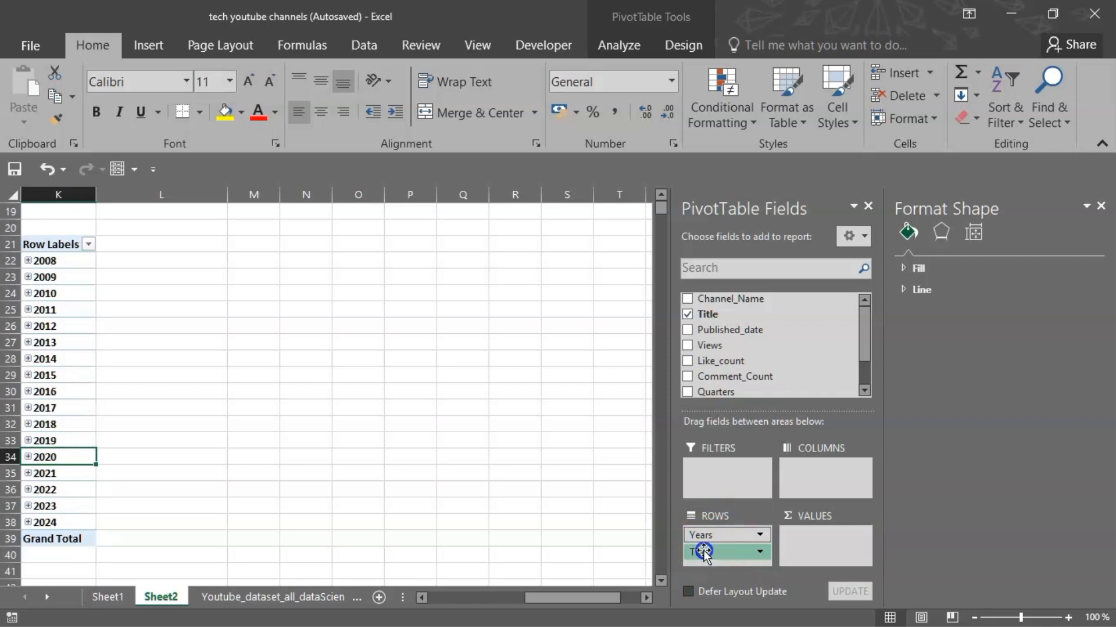
left_click_drag(703, 551, 775, 557)
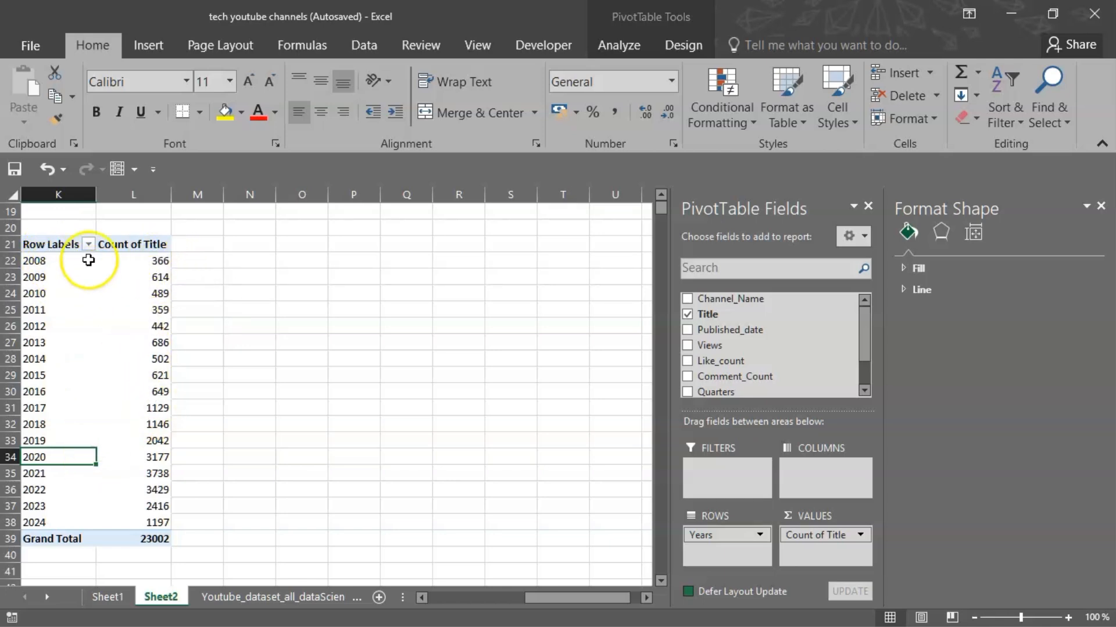
Step: Sort the PivotTable's years in ascending order by Count of Title
left_click(64, 278)
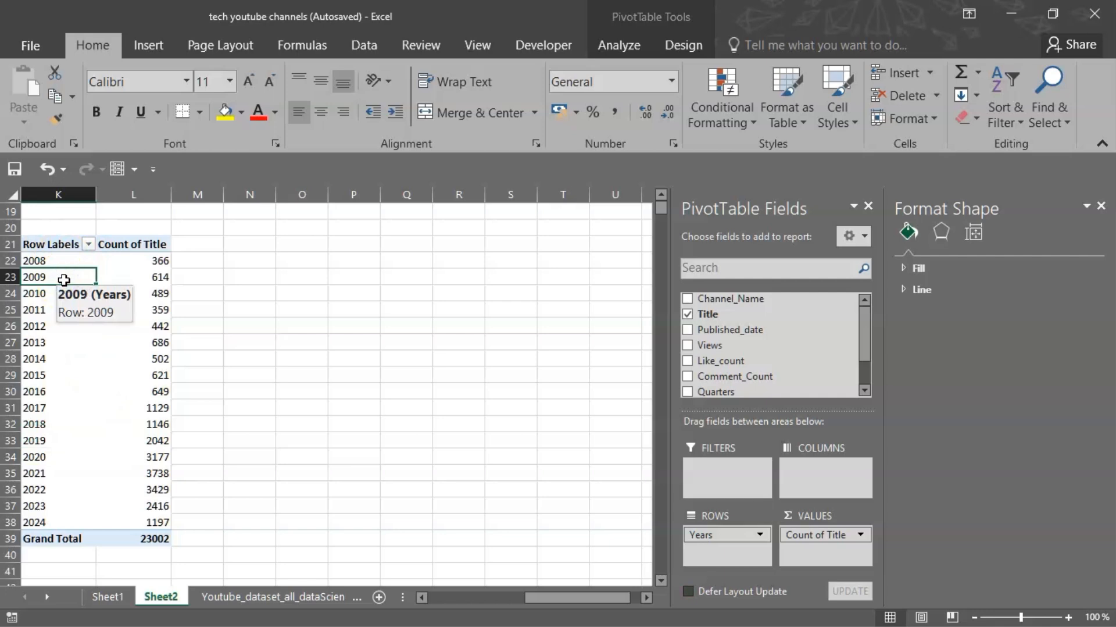
right_click(64, 280)
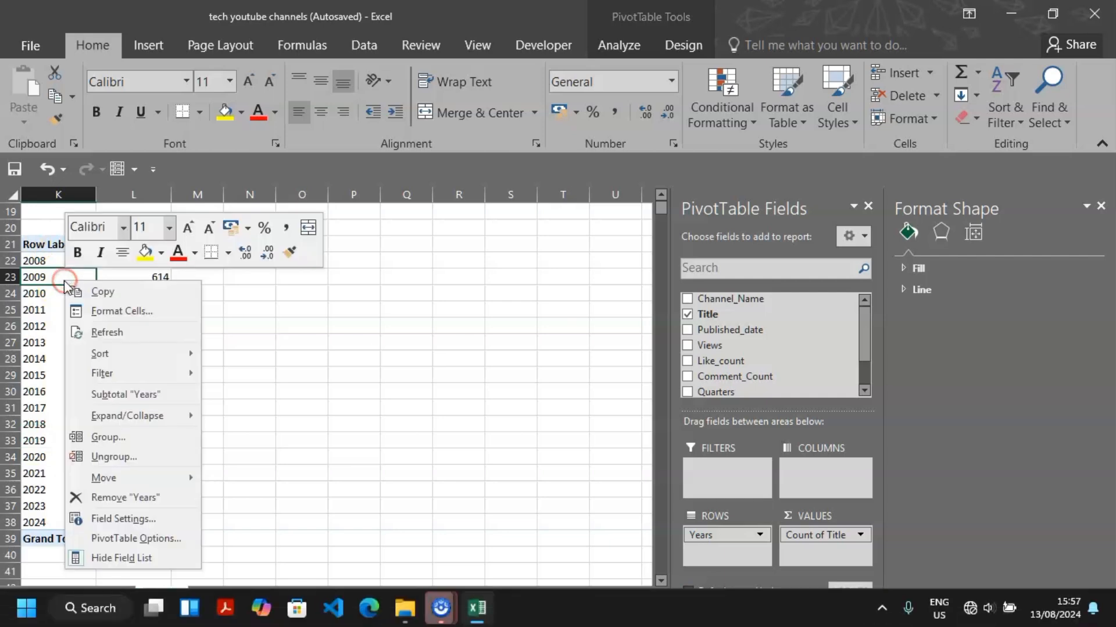
left_click(119, 356)
left_click(251, 397)
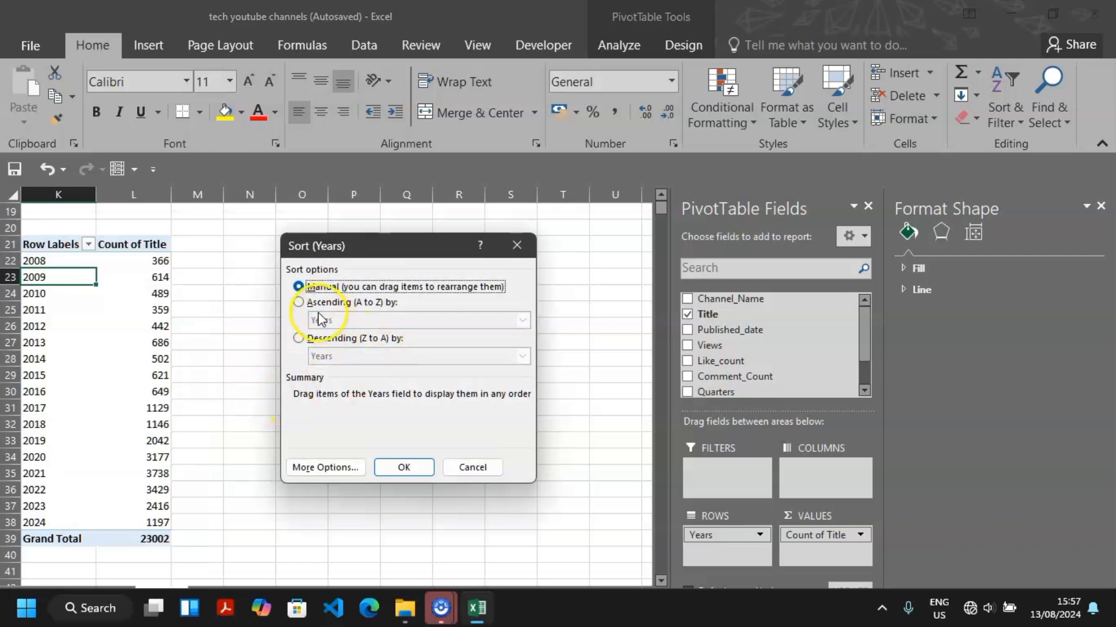
left_click(298, 303)
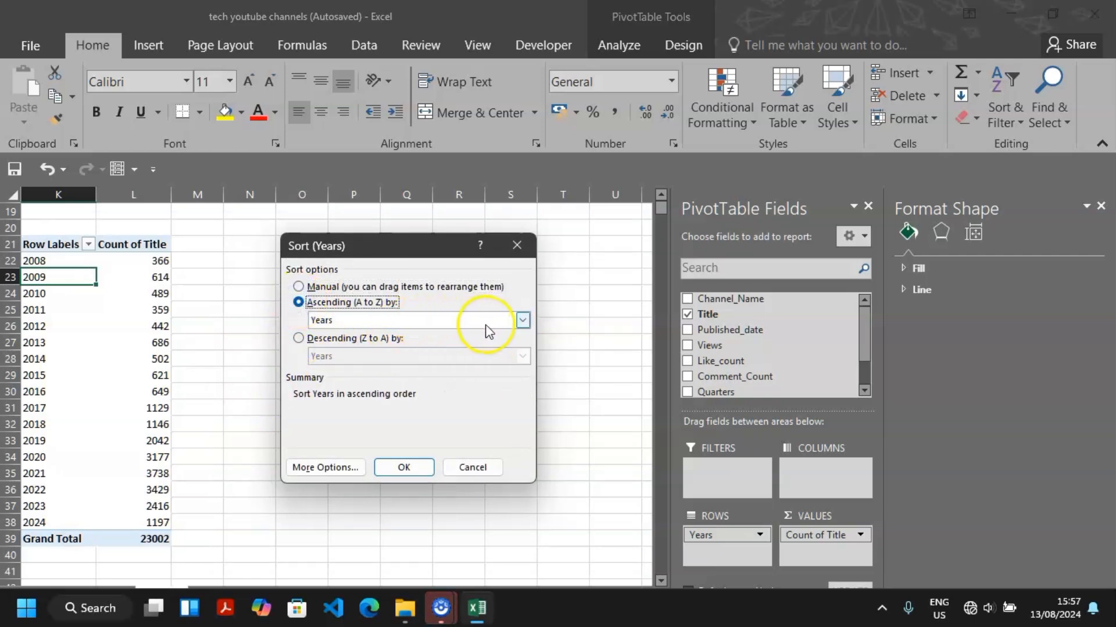
left_click(523, 323)
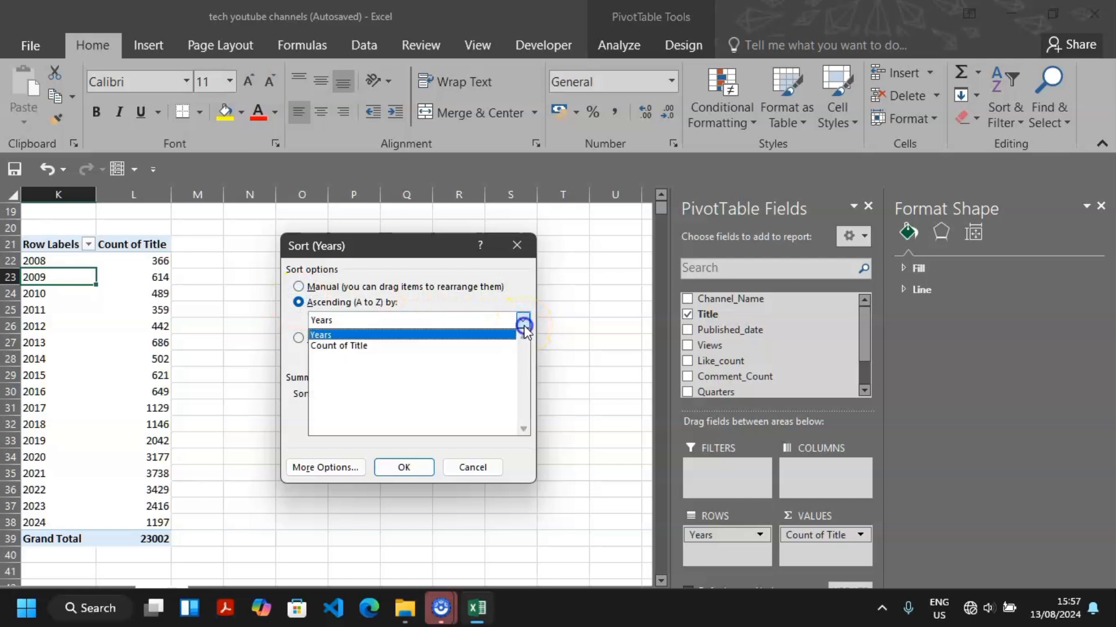
left_click(346, 343)
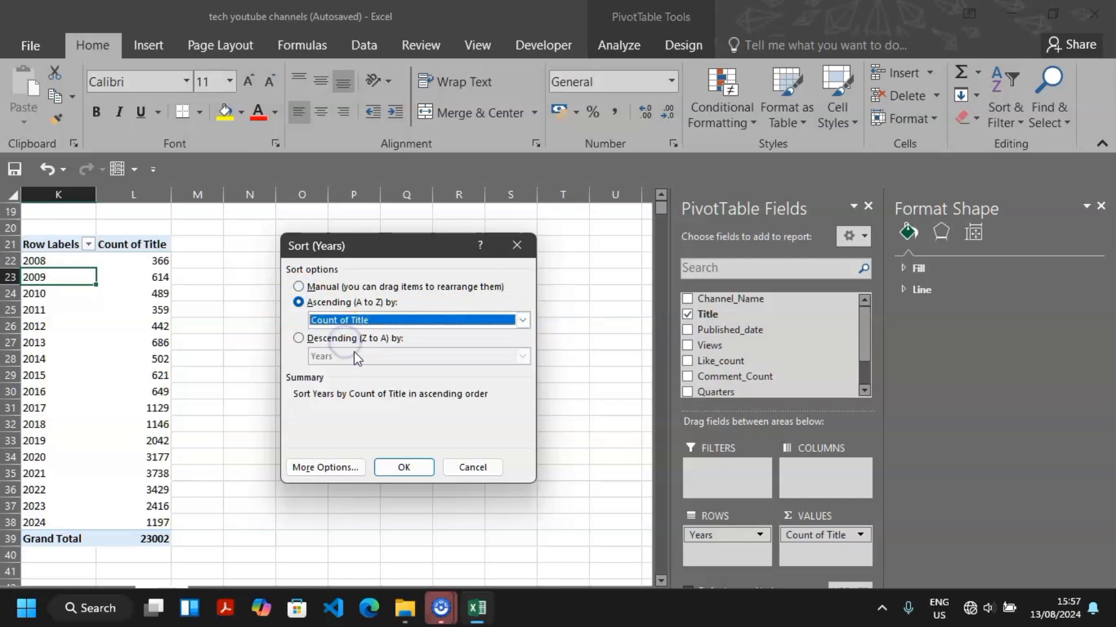
left_click(404, 465)
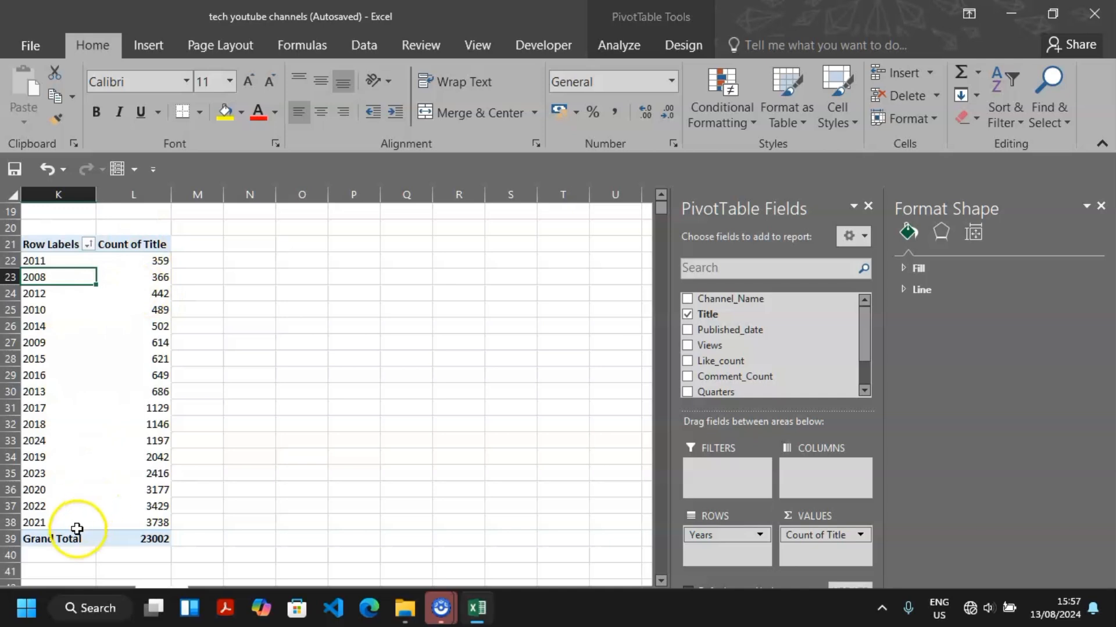
Step: Insert a 2-D line chart from the years PivotTable and place it directly beside the table, starting around cell M21
left_click(70, 311)
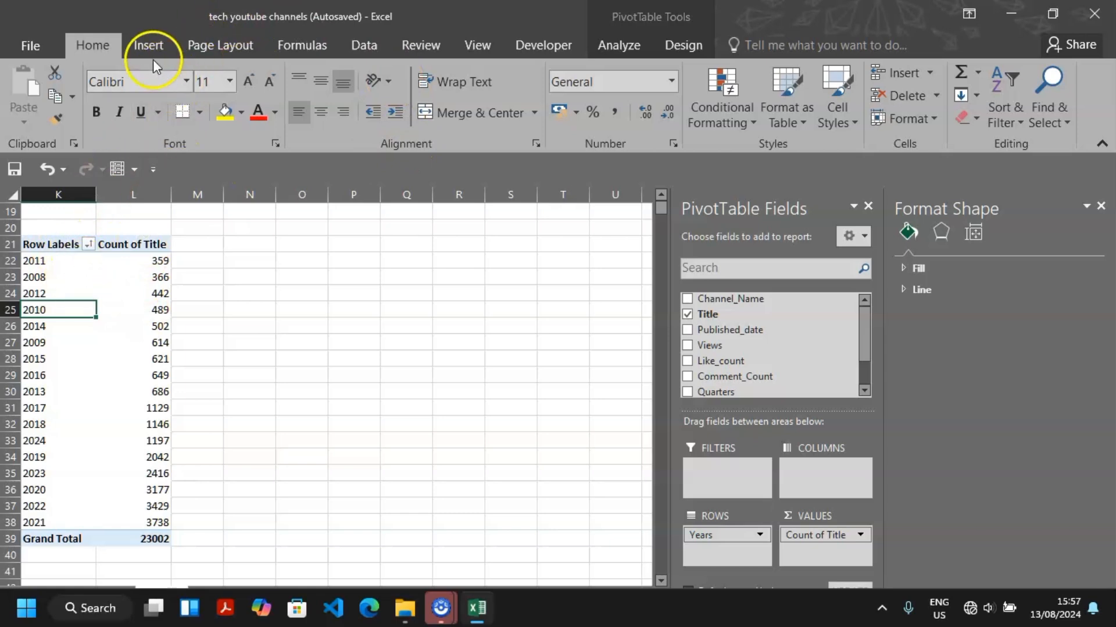
left_click(152, 44)
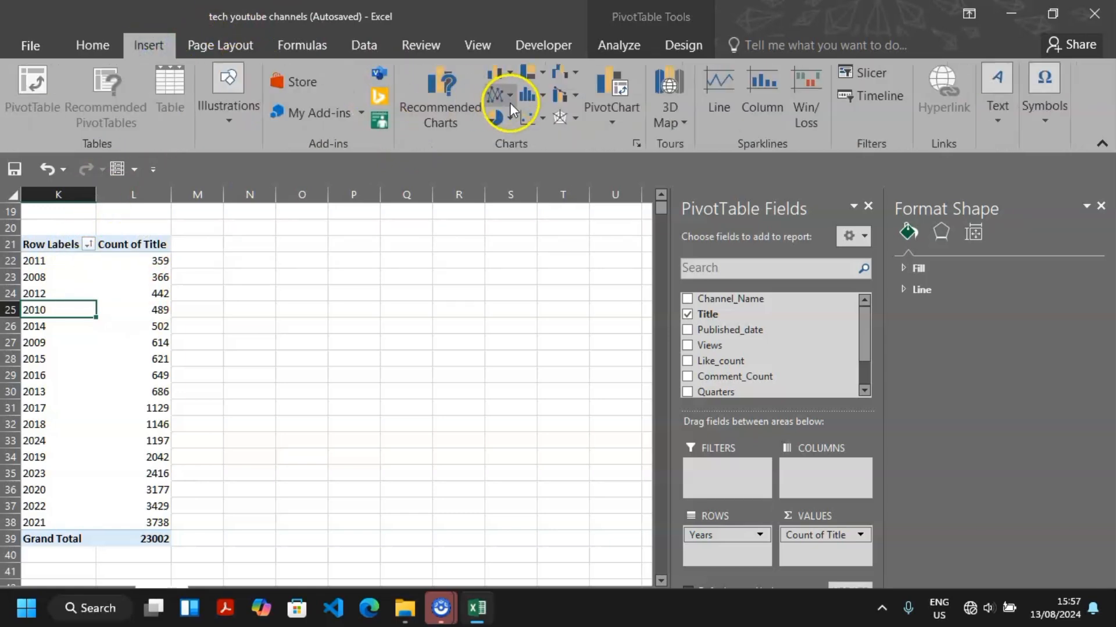
left_click(493, 97)
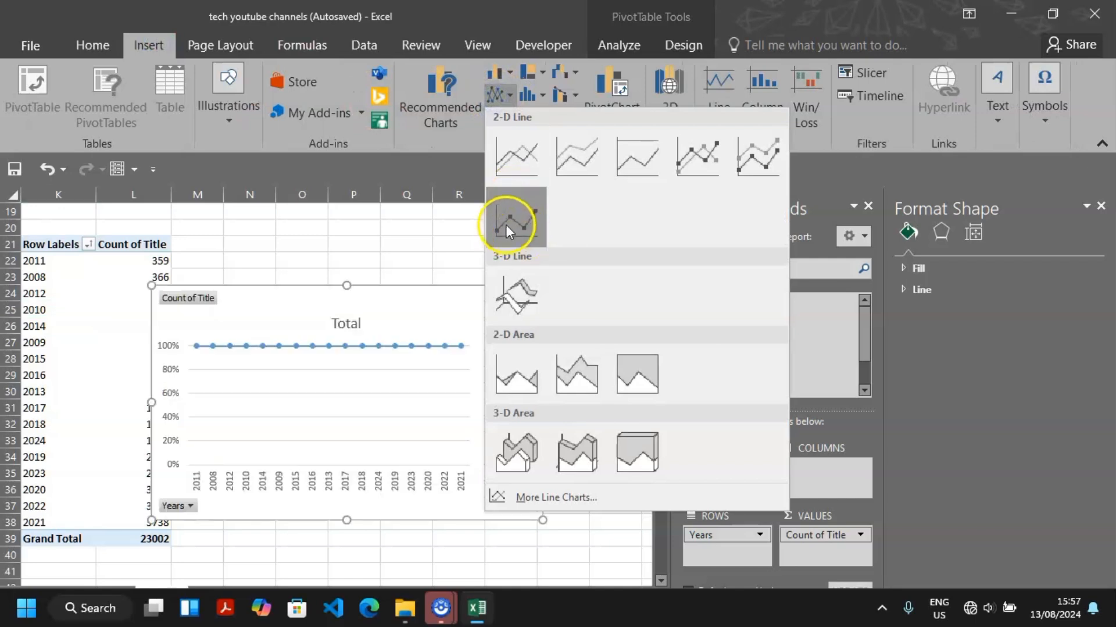
left_click(519, 182)
mouse_move(275, 313)
left_mouse_down()
mouse_move(314, 304)
mouse_move(298, 264)
left_mouse_up()
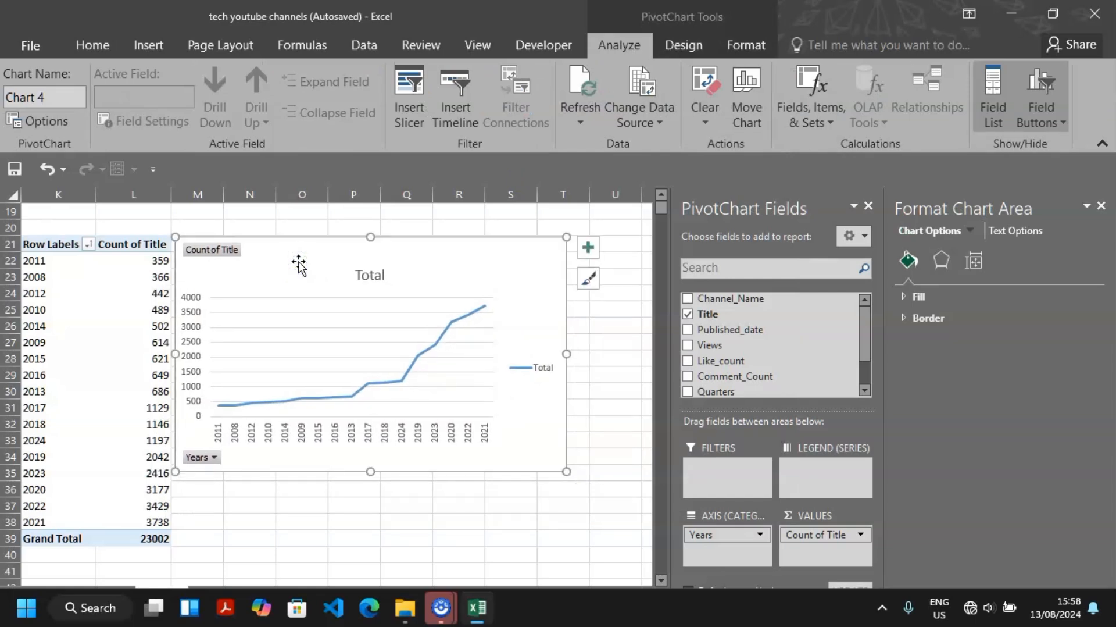
Step: Delete the line chart's legend and hide all field buttons on the chart
left_click(529, 375)
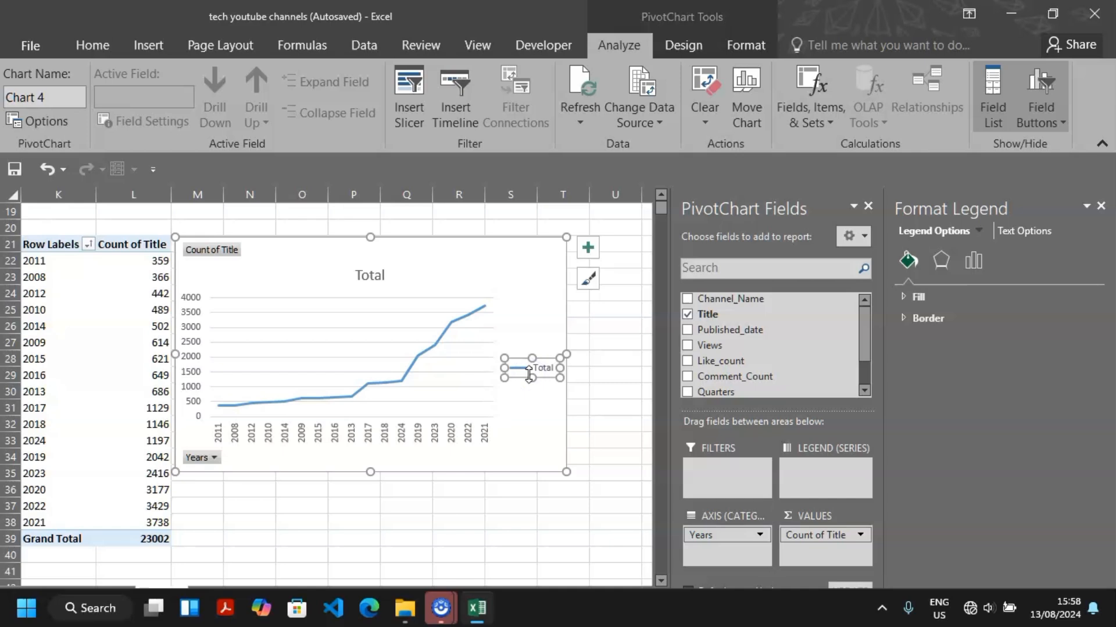
key("Delete")
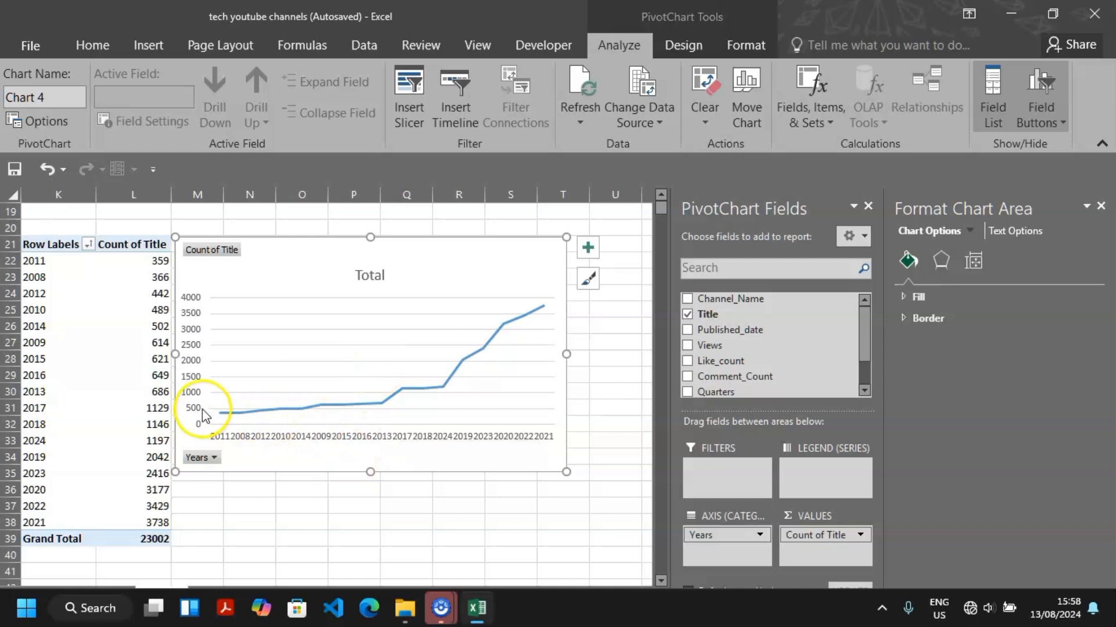
left_click(197, 300)
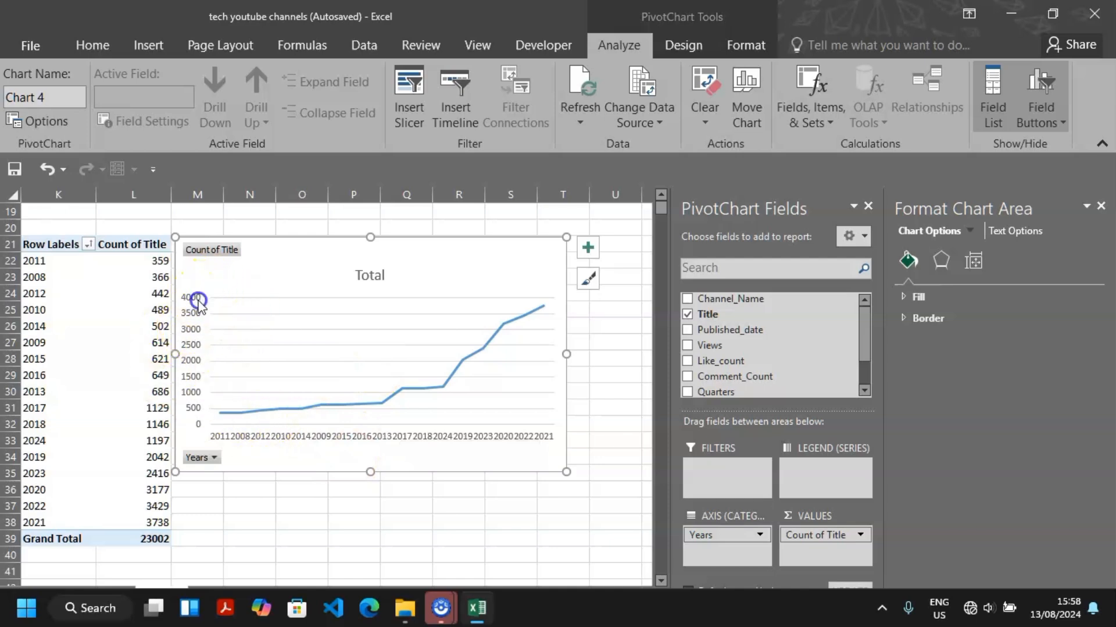
left_click(321, 307)
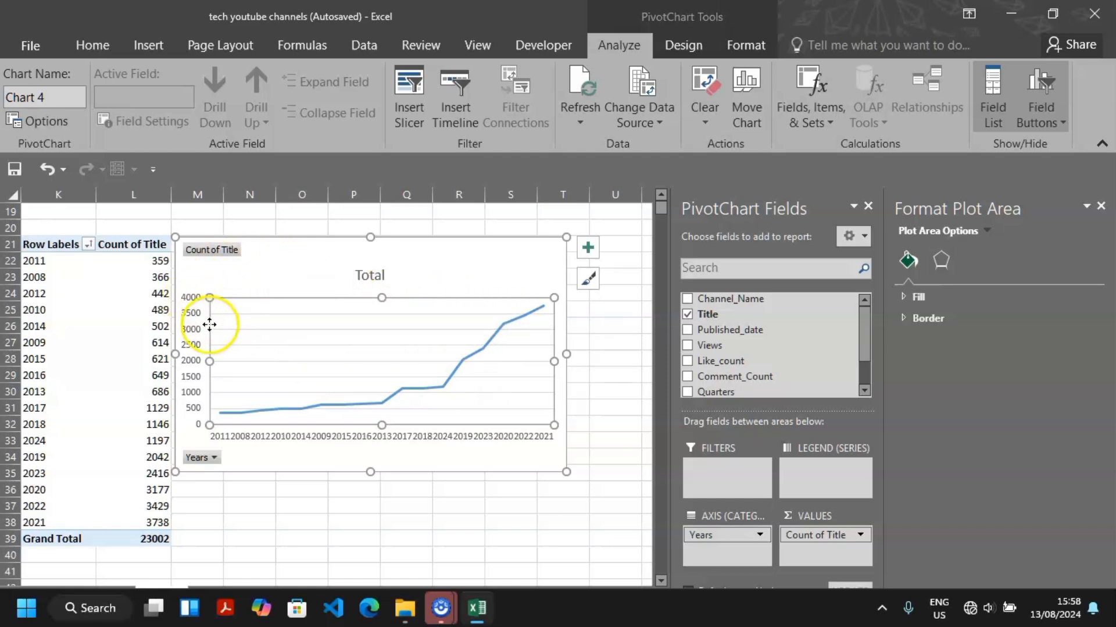
left_click(214, 257)
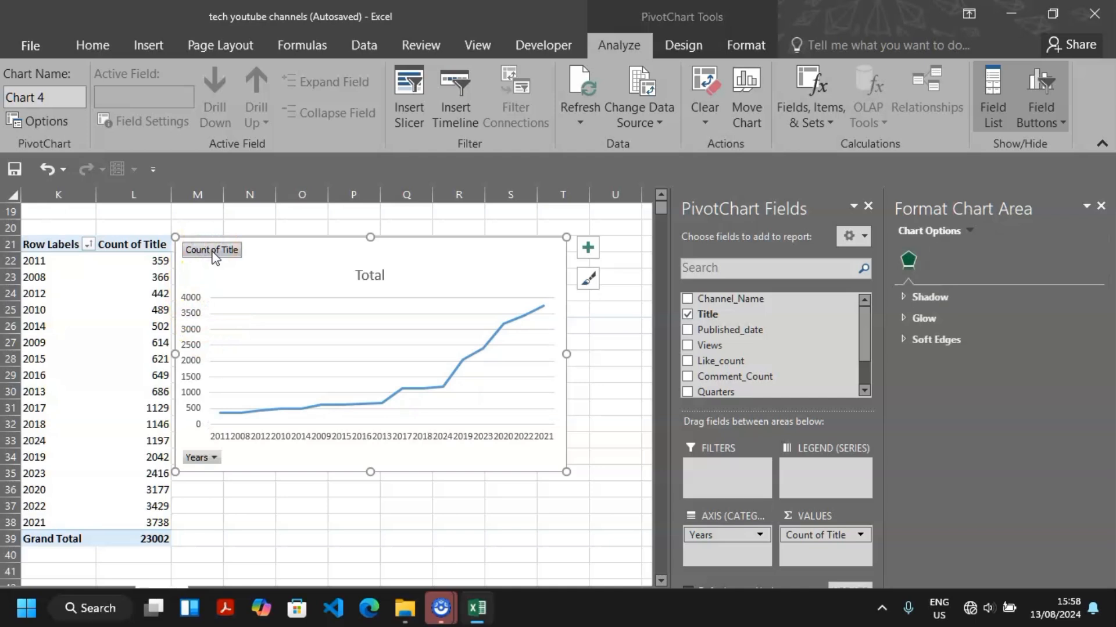
right_click(215, 256)
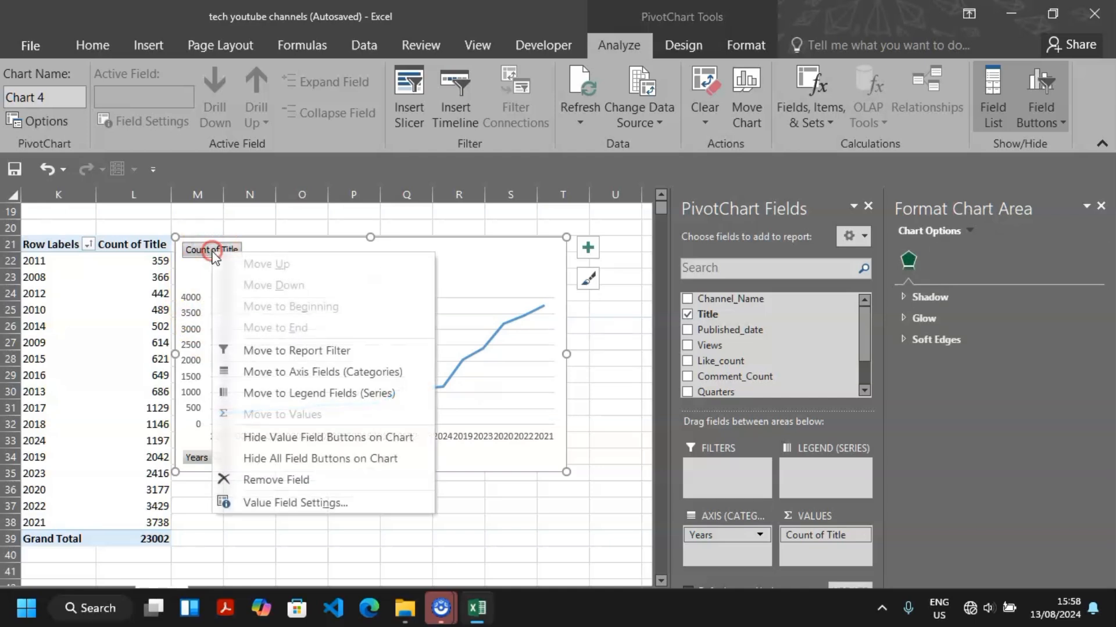
left_click(291, 459)
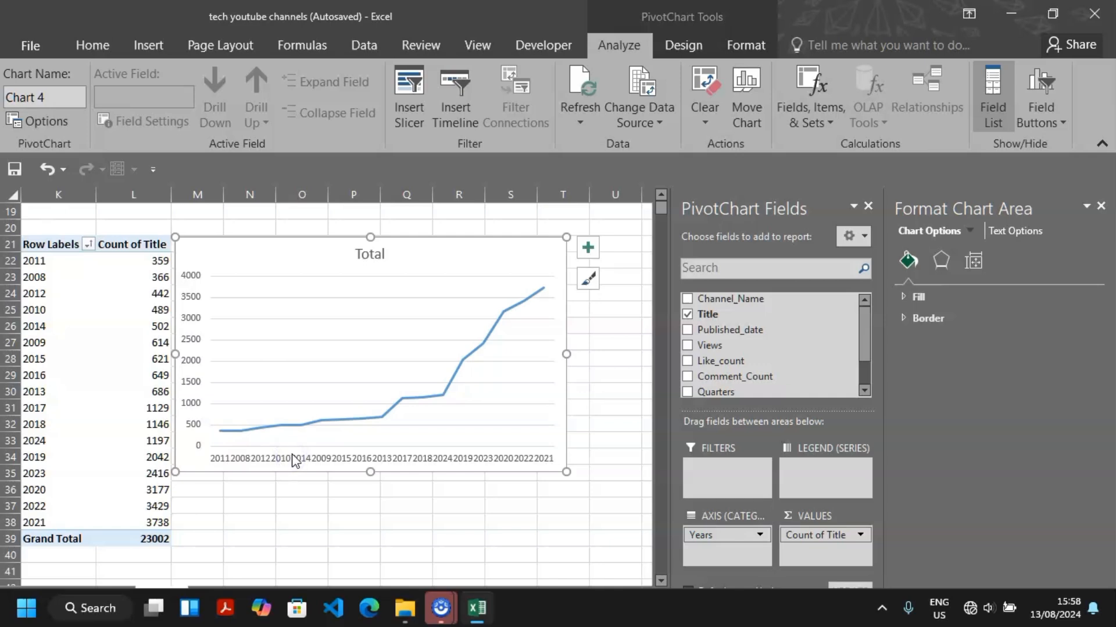
Step: Replace the line chart's title text with "video published by year"
left_click(370, 261)
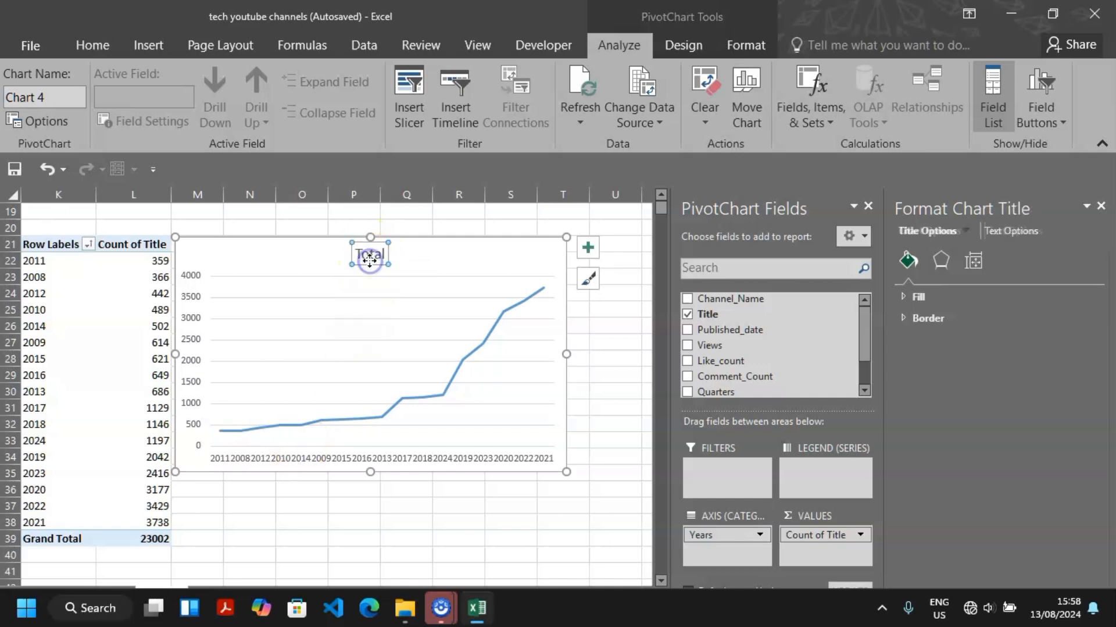
left_click(385, 251)
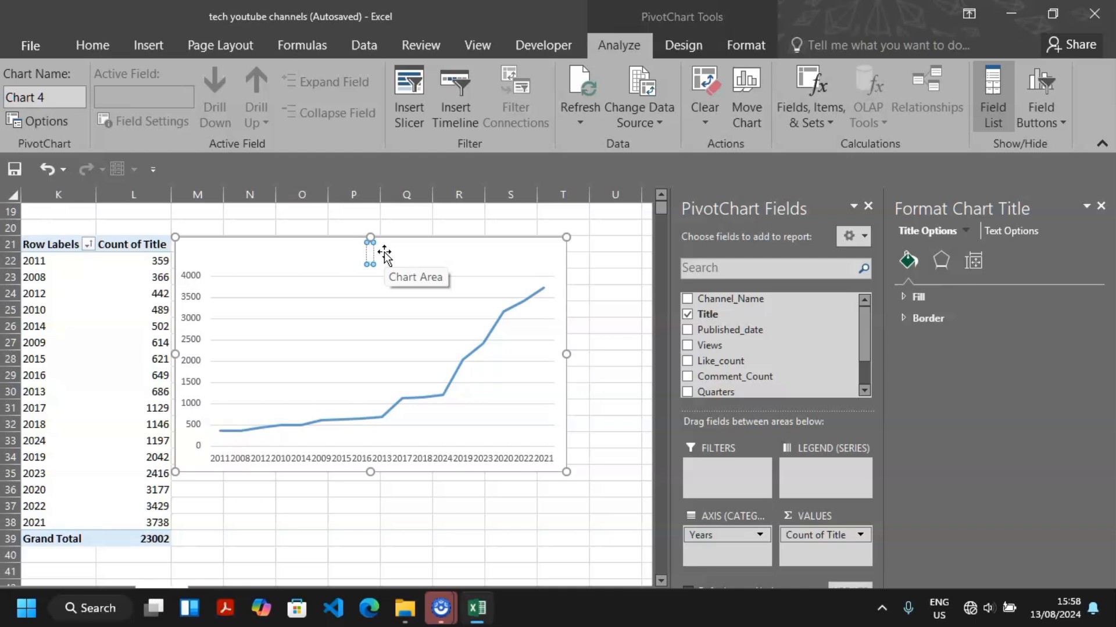
type("ideo publish")
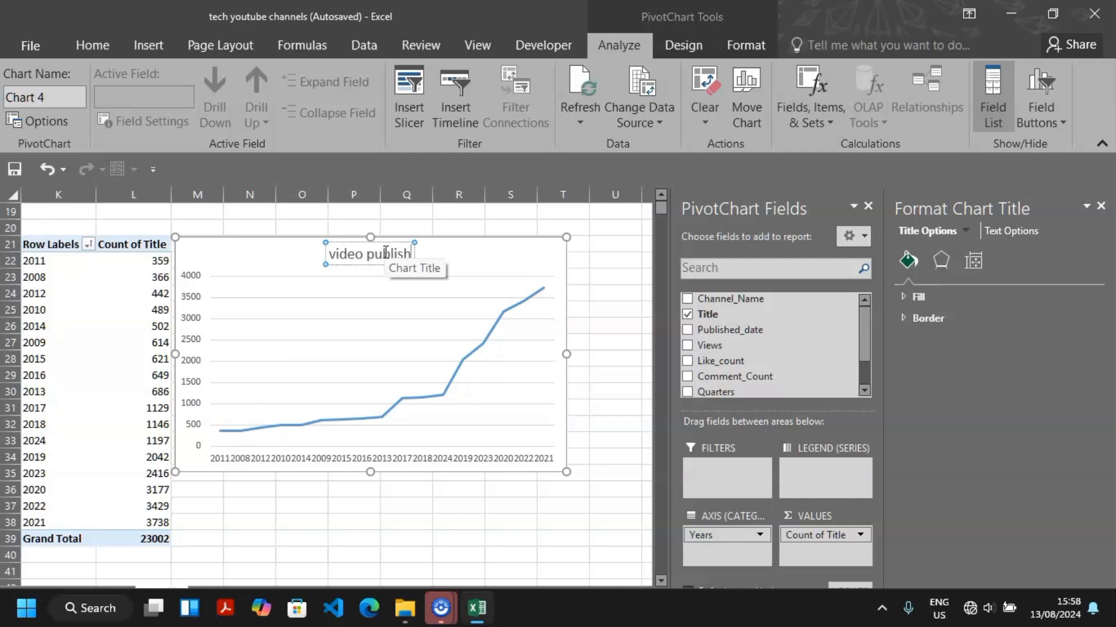
type("ed by")
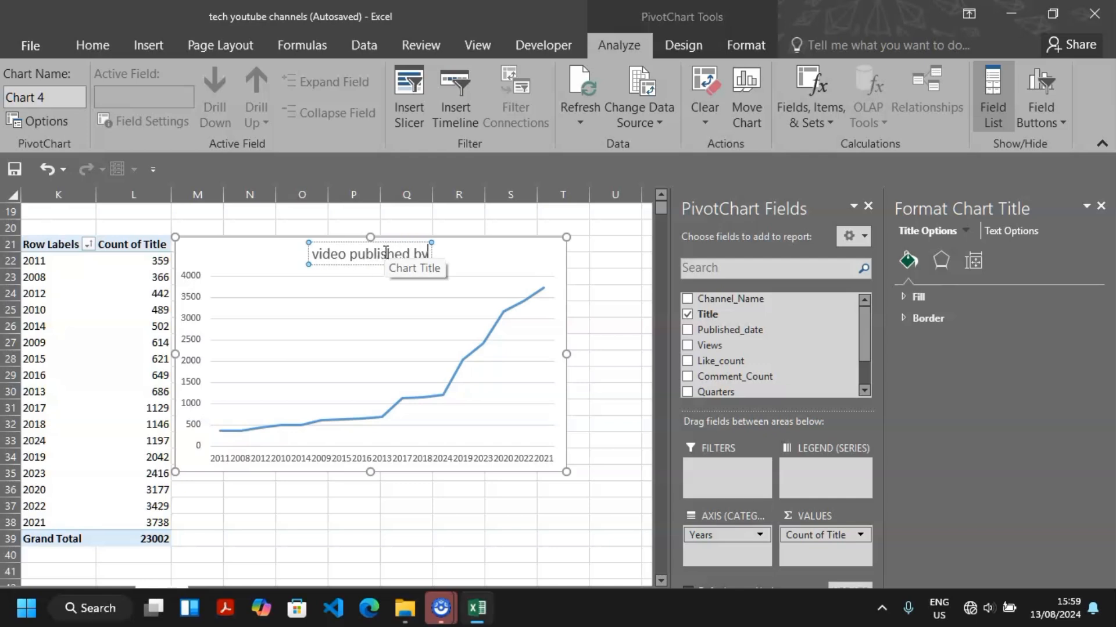
type(" year")
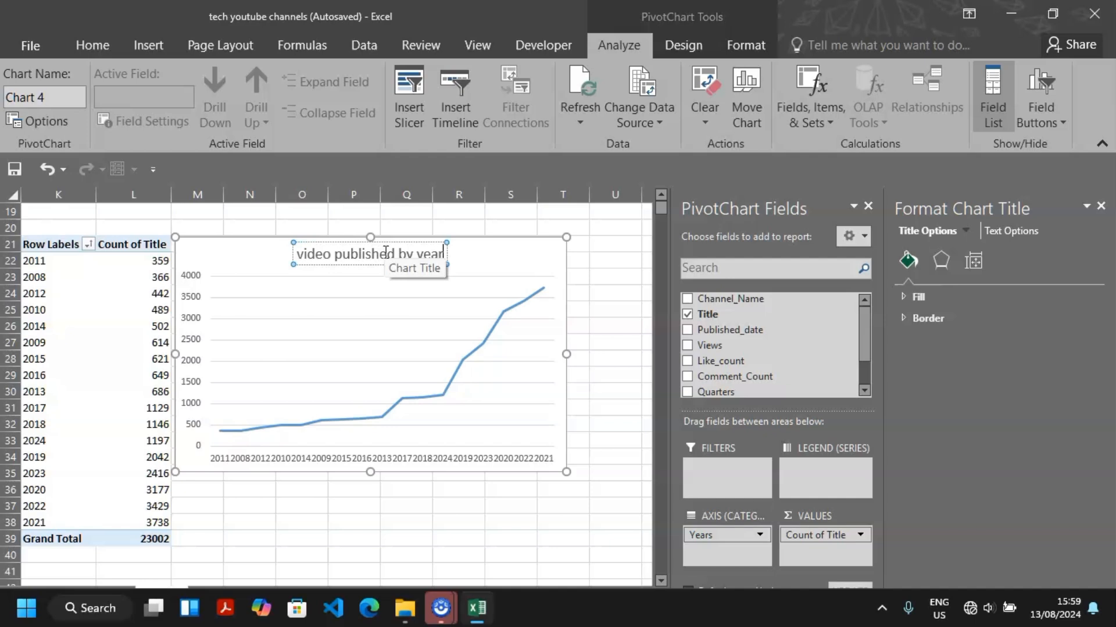
left_click(253, 266)
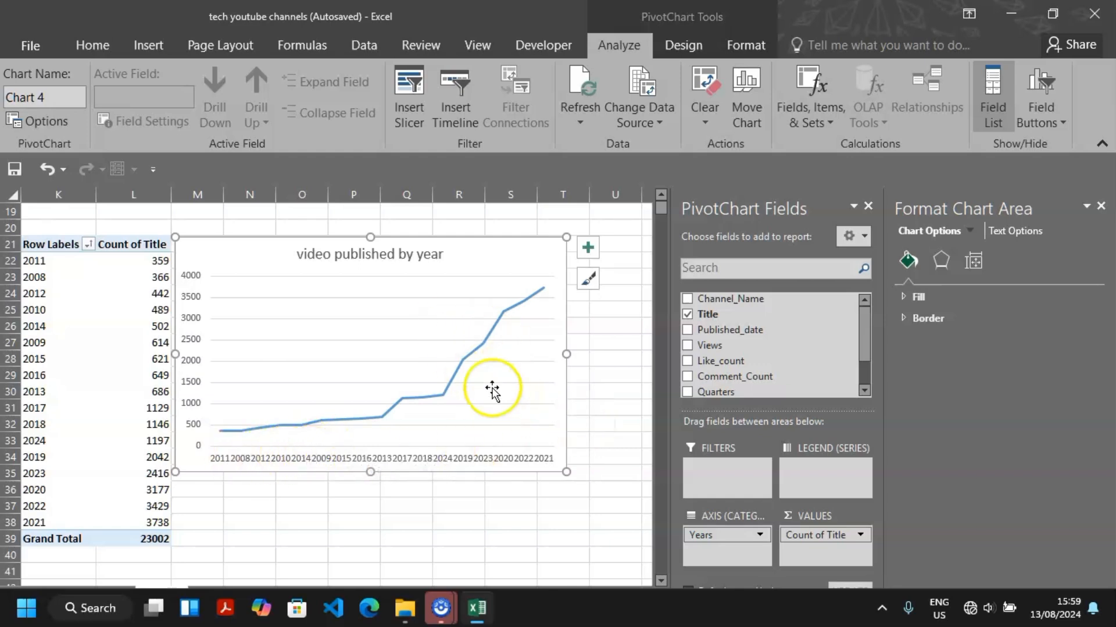
Step: Apply the solid blue fill theme style with white text to the line chart's title
left_click(309, 256)
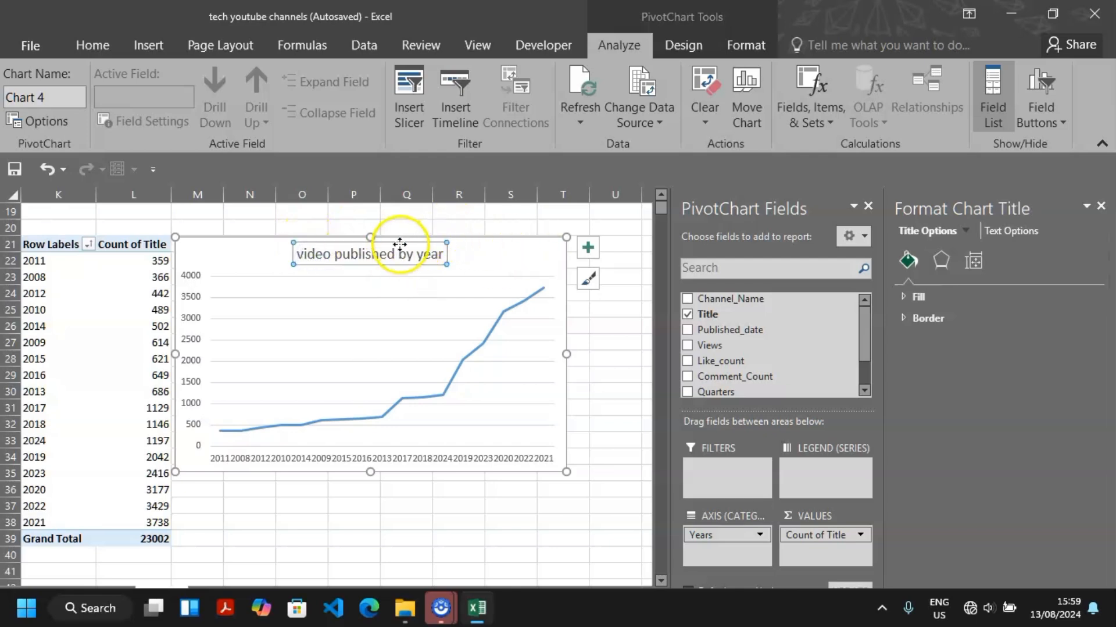
right_click(391, 253)
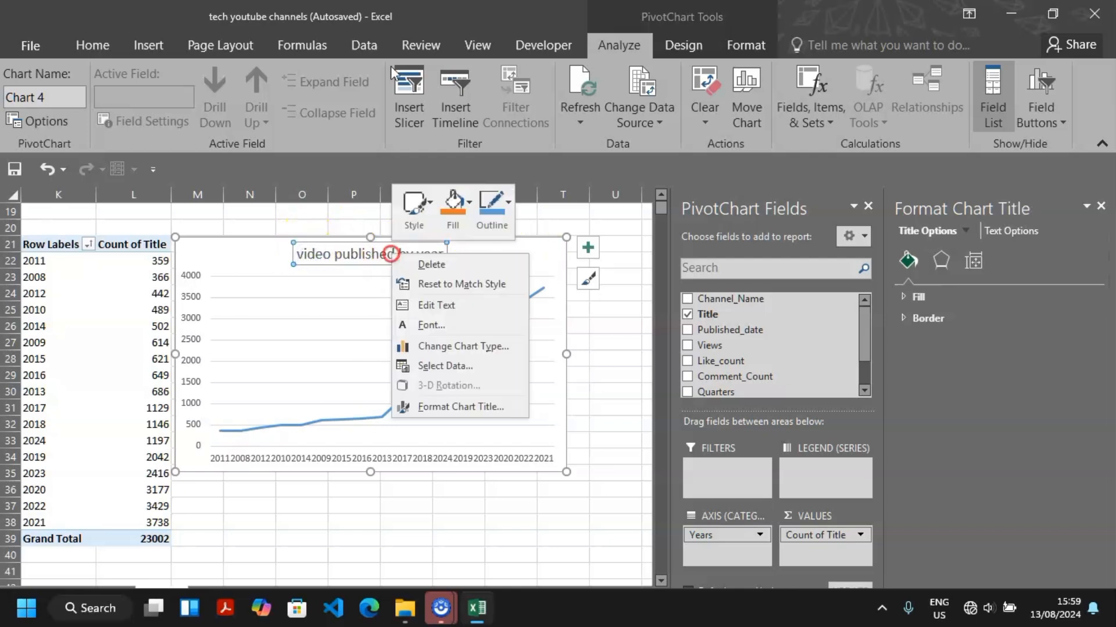
left_click(419, 204)
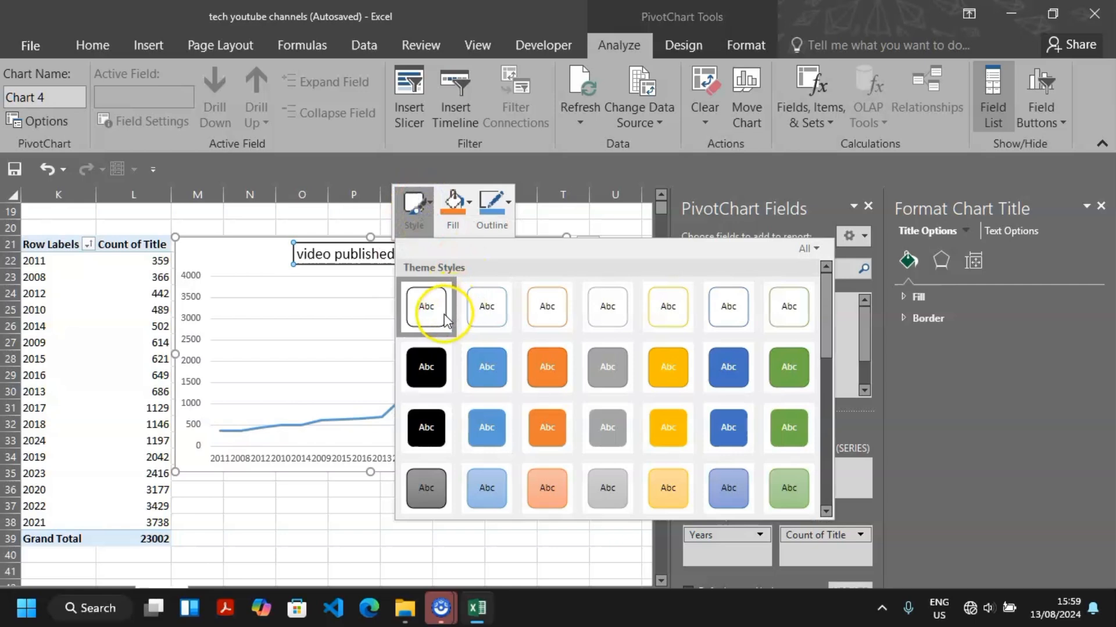
left_click(483, 360)
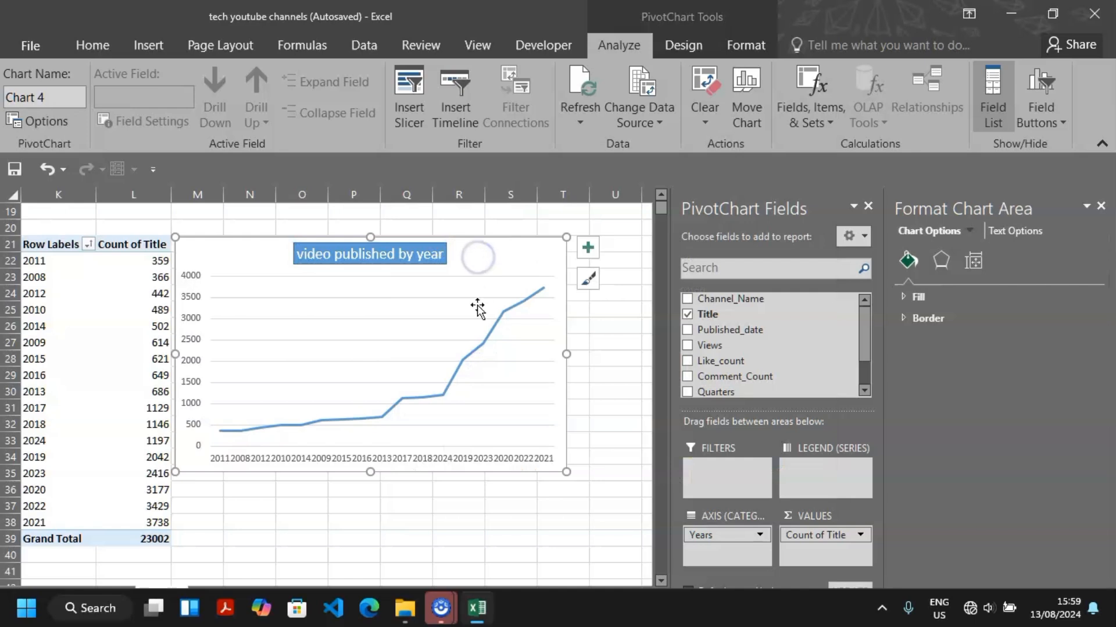
Step: Format the line chart's horizontal axis year labels as size 12, bold and black
left_click(243, 453)
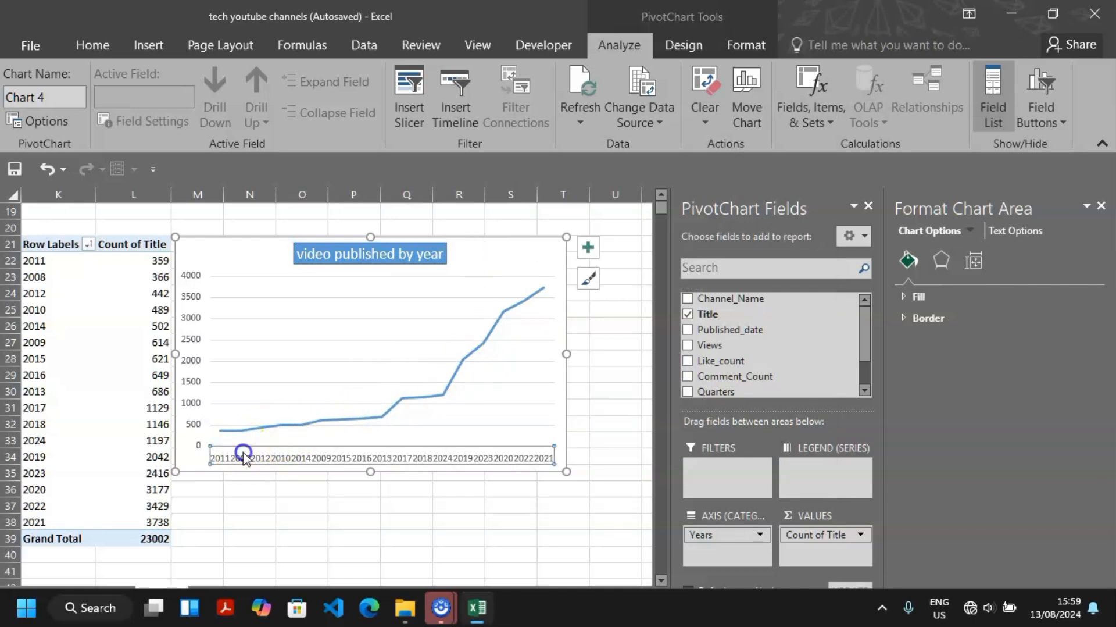
right_click(243, 453)
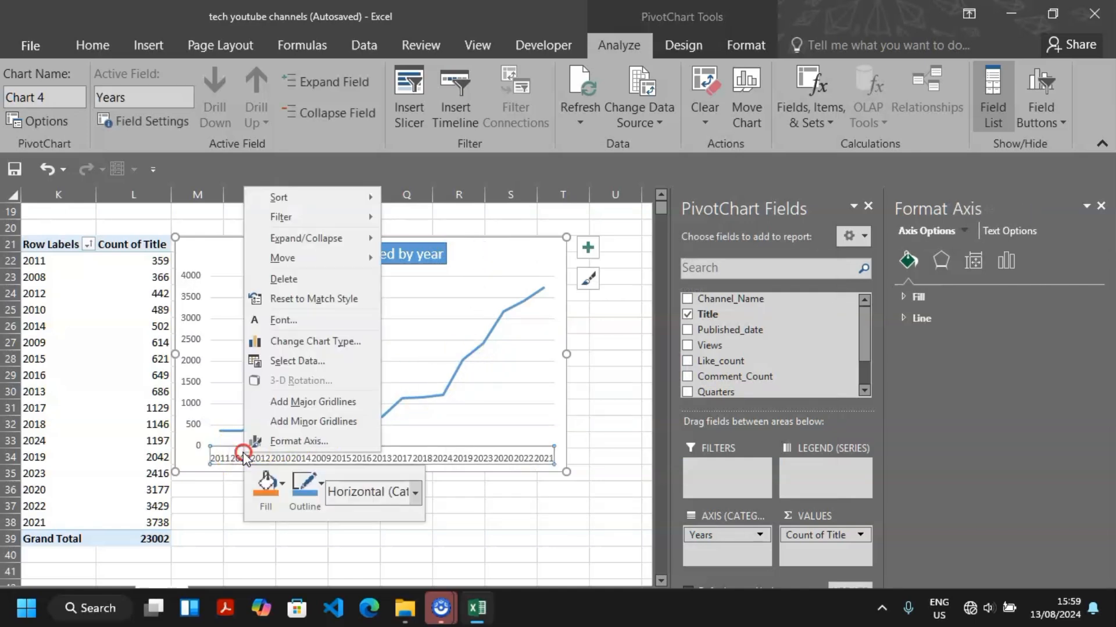
left_click(299, 323)
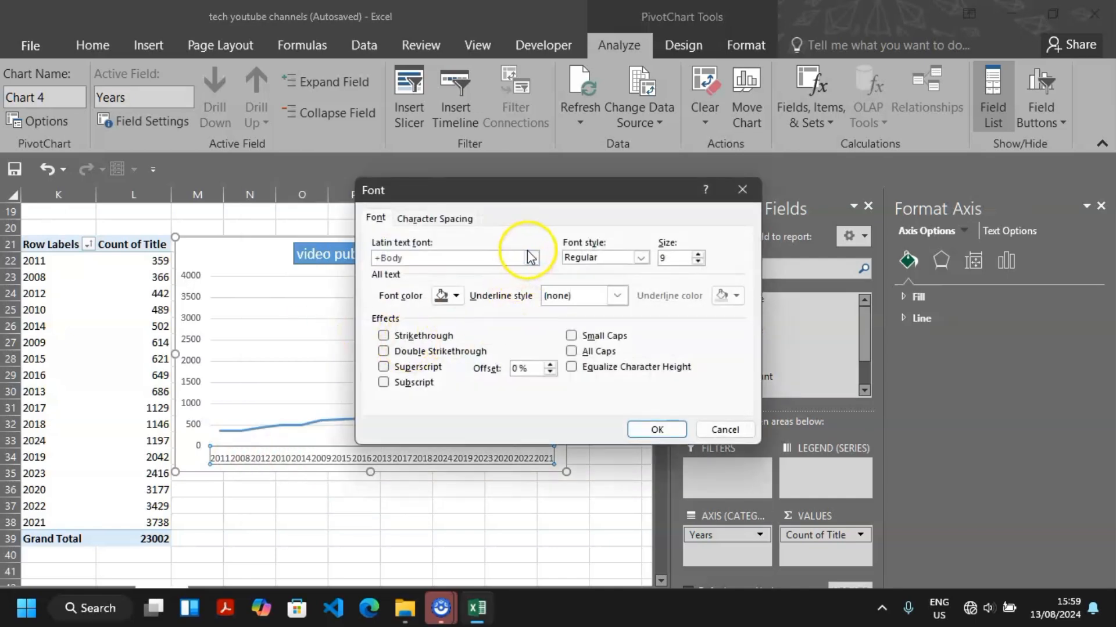
left_click(673, 261)
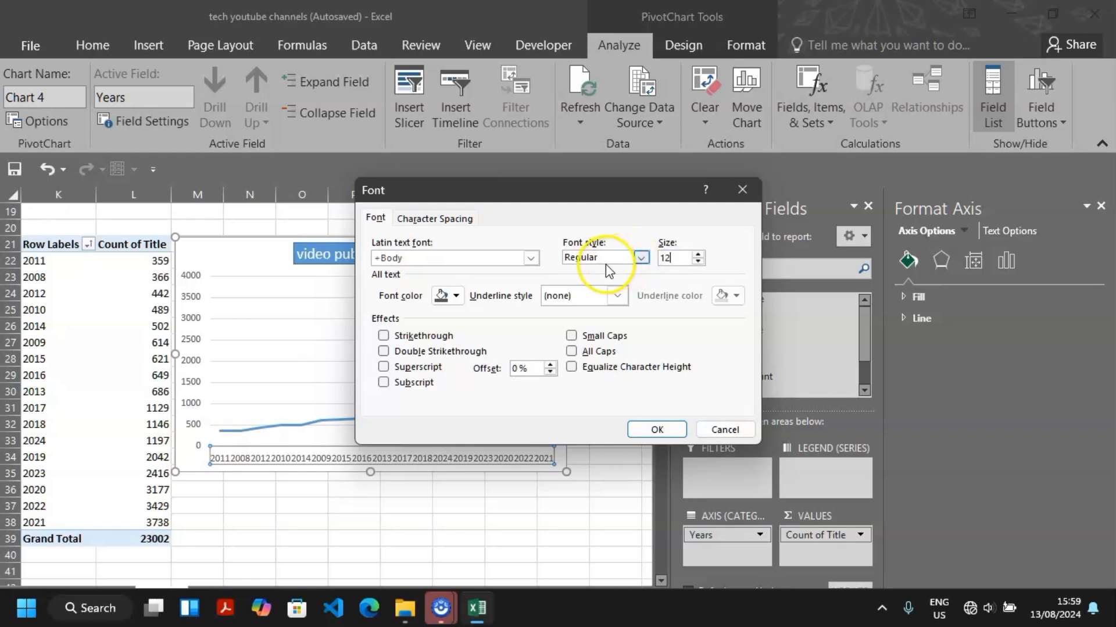
left_click(640, 258)
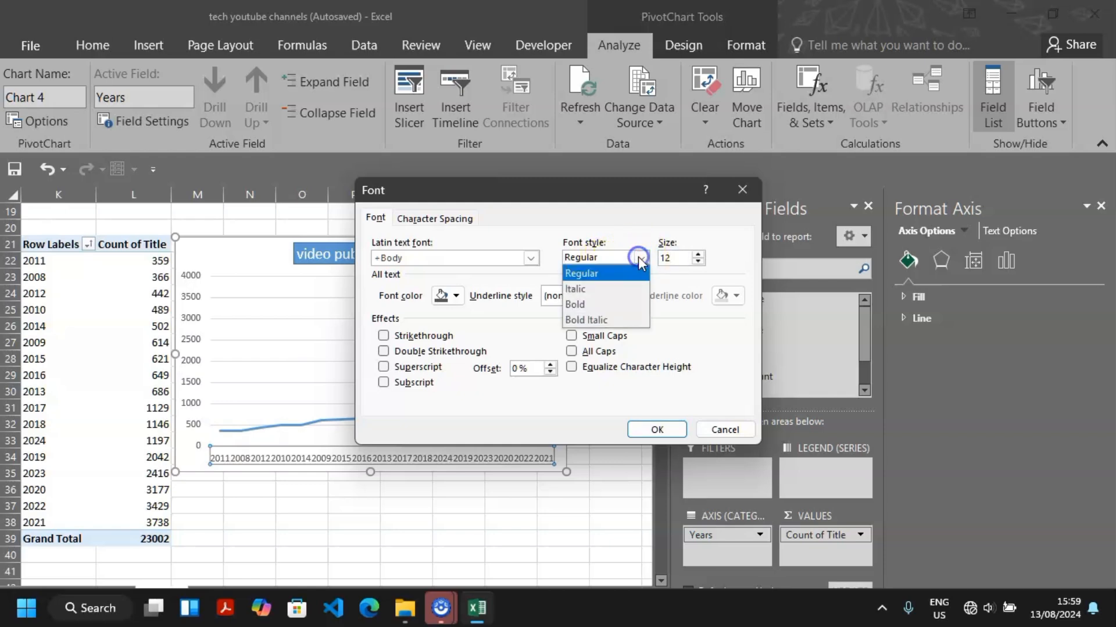
left_click(591, 304)
left_click(459, 296)
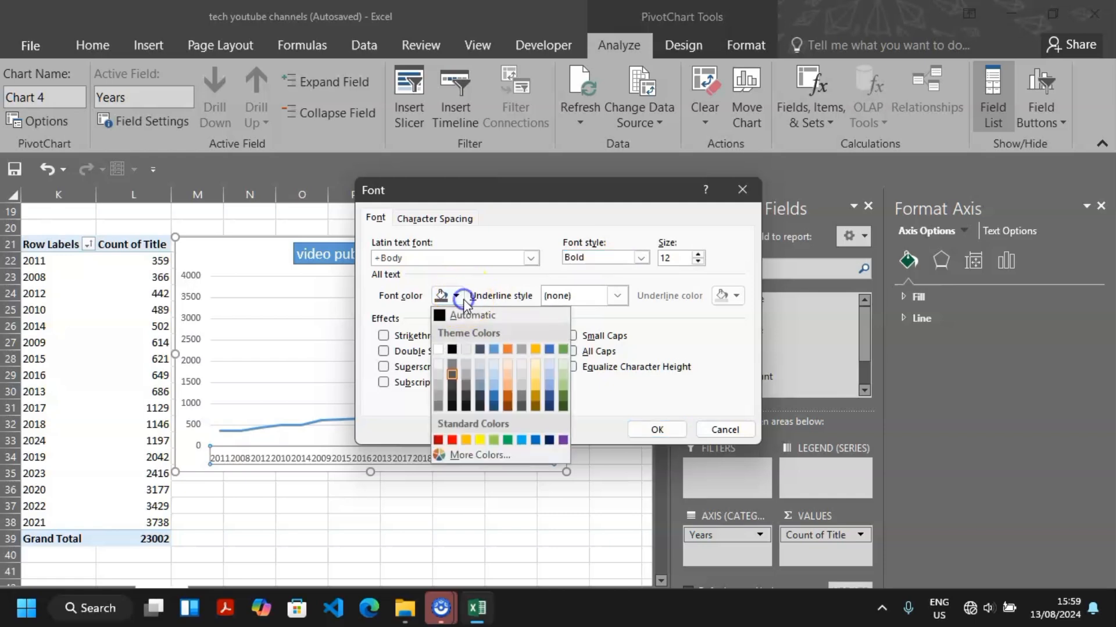
left_click(452, 350)
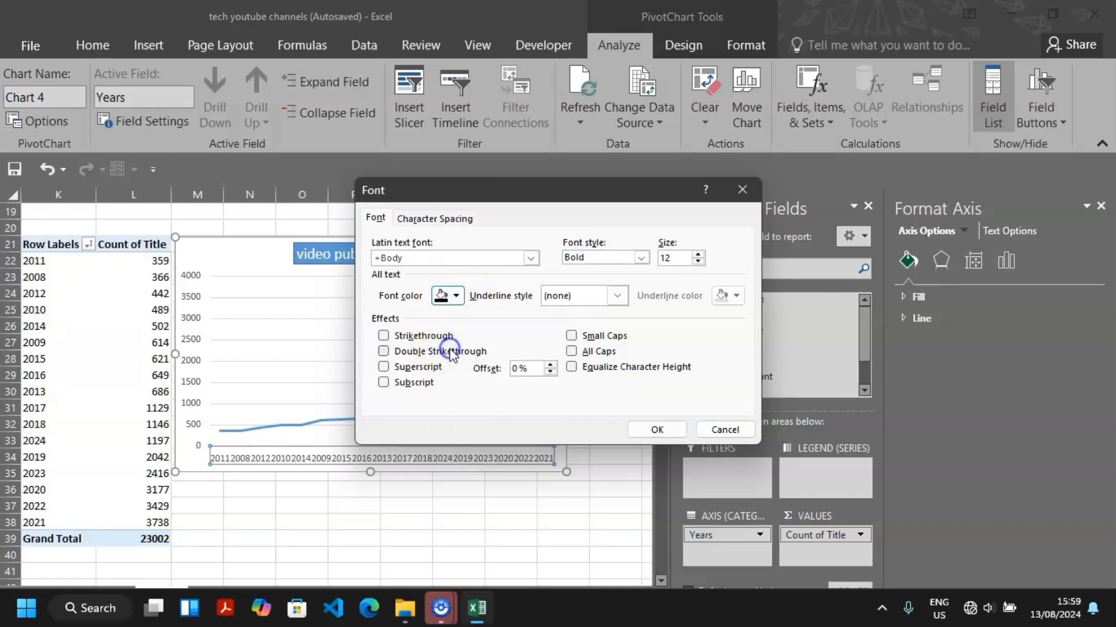
left_click(656, 430)
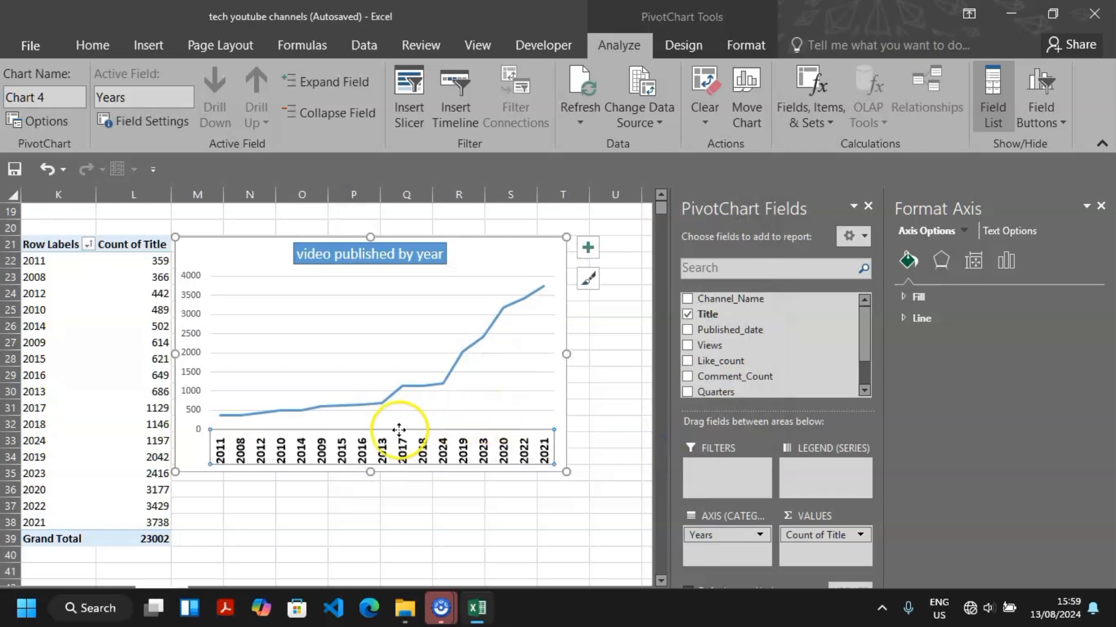
left_click(219, 494)
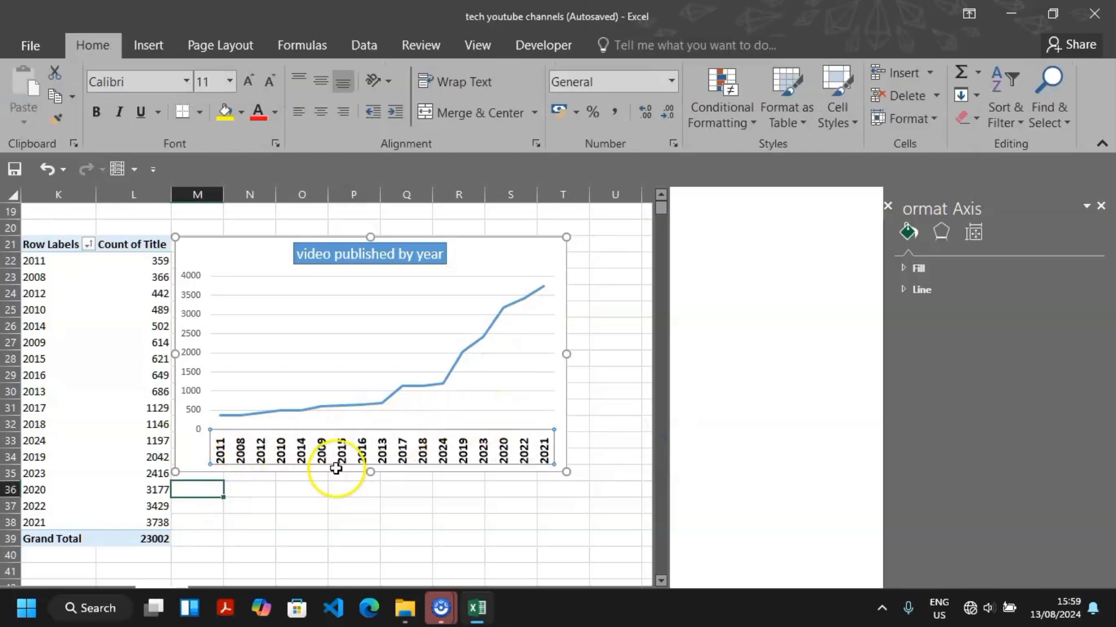
Step: Try to recolor the line chart's 2020 data point with the dark blue-gray theme fill
left_click_drag(242, 249, 243, 445)
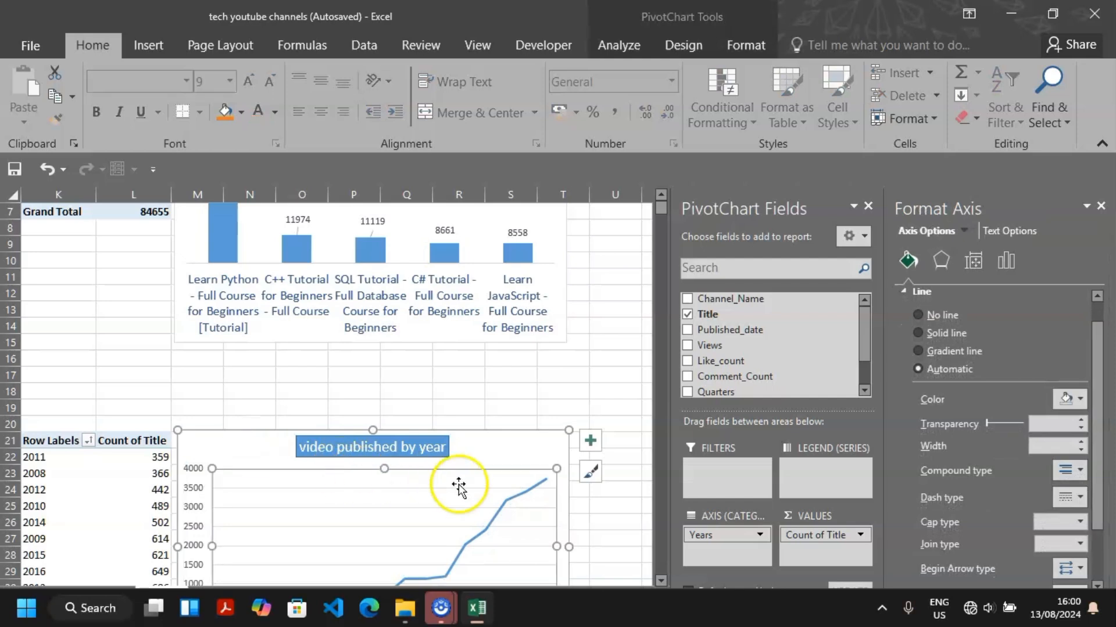
left_click(498, 502)
left_click(509, 504)
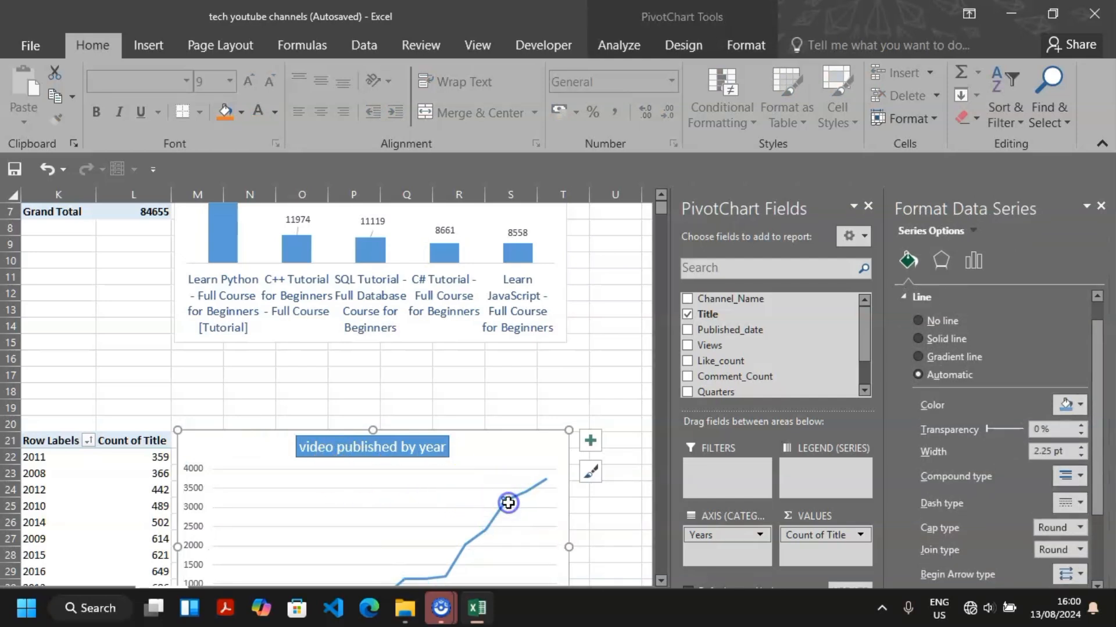
right_click(509, 502)
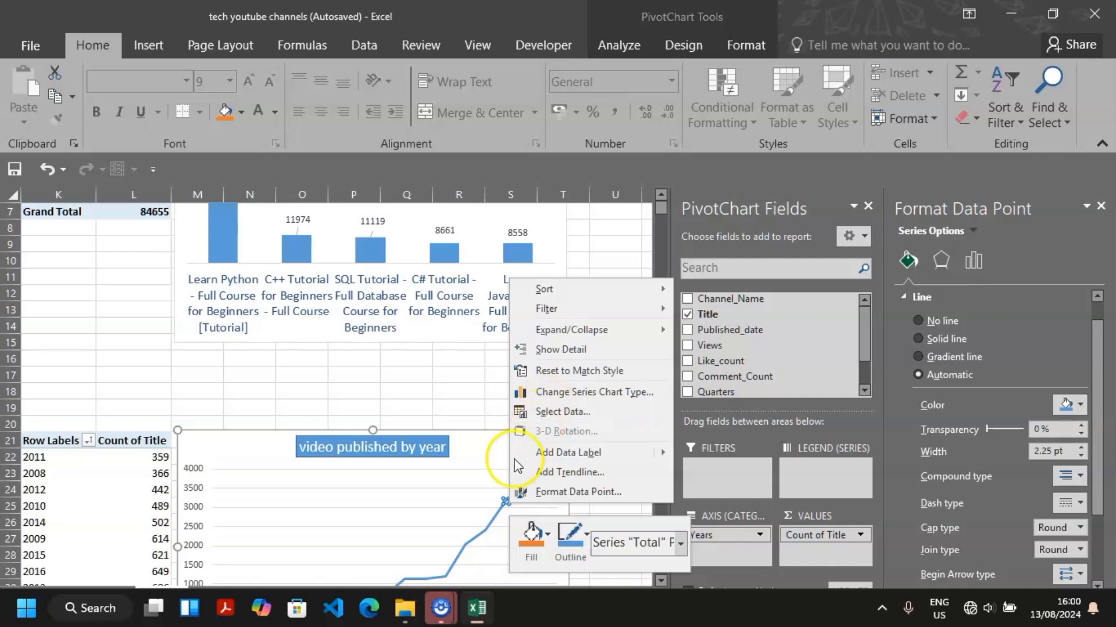
left_click(547, 533)
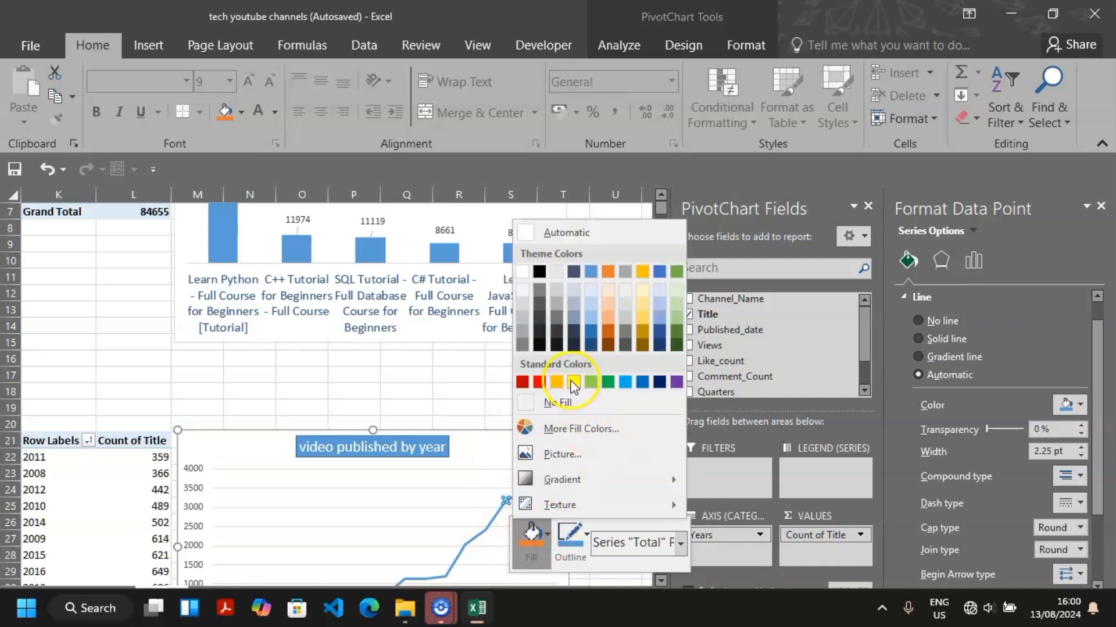
left_click(581, 272)
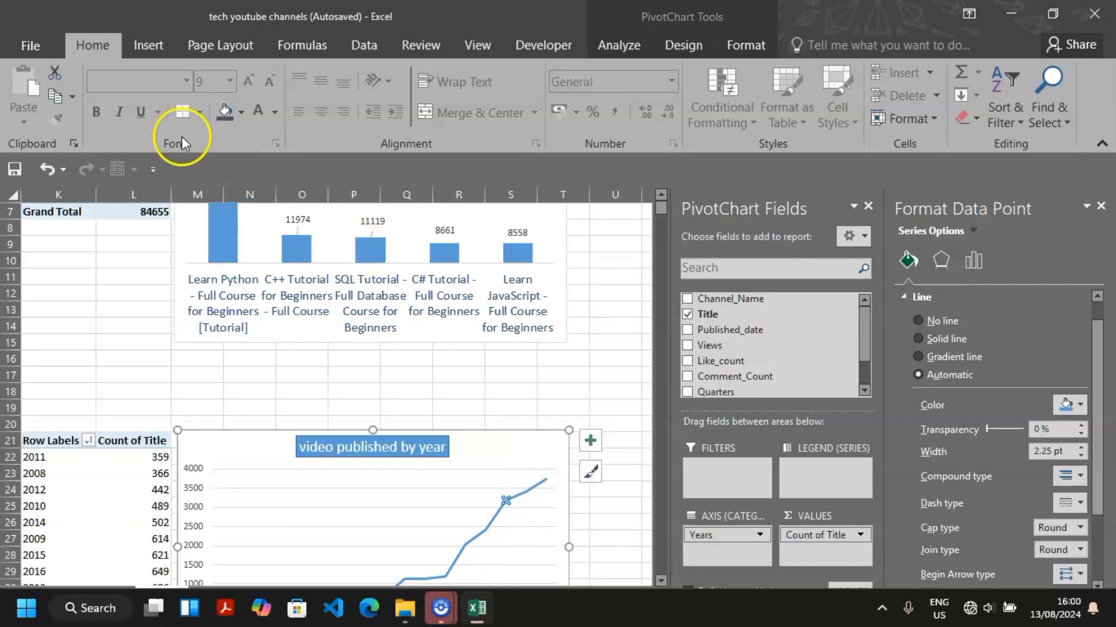
Step: Try to recolor the line chart's 2019 data point with an orange theme shade fill
left_click(461, 557)
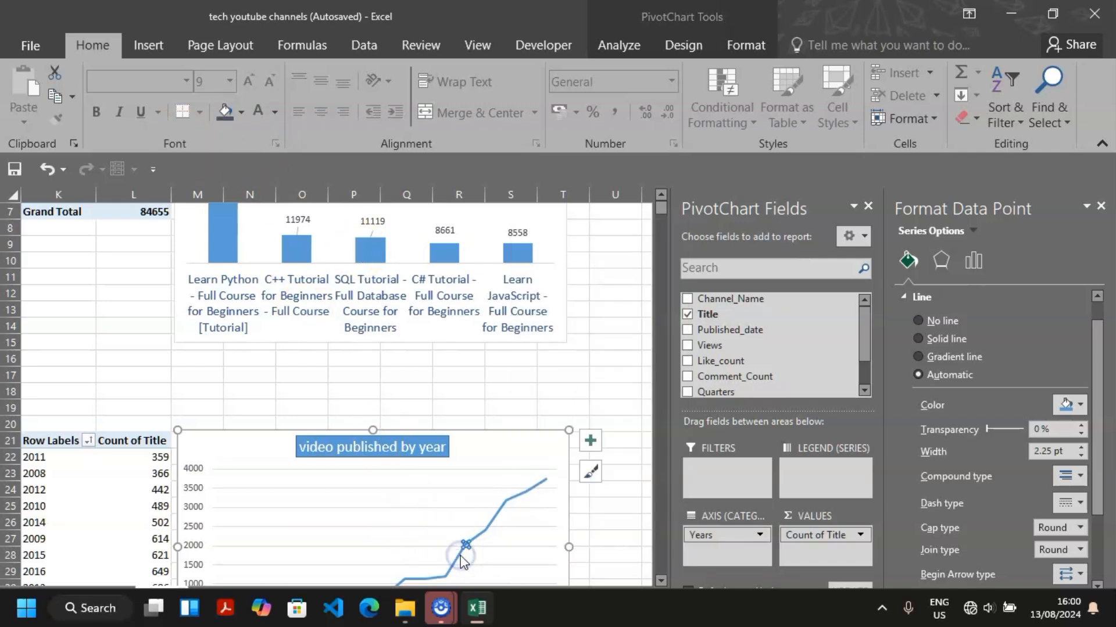
left_click(239, 114)
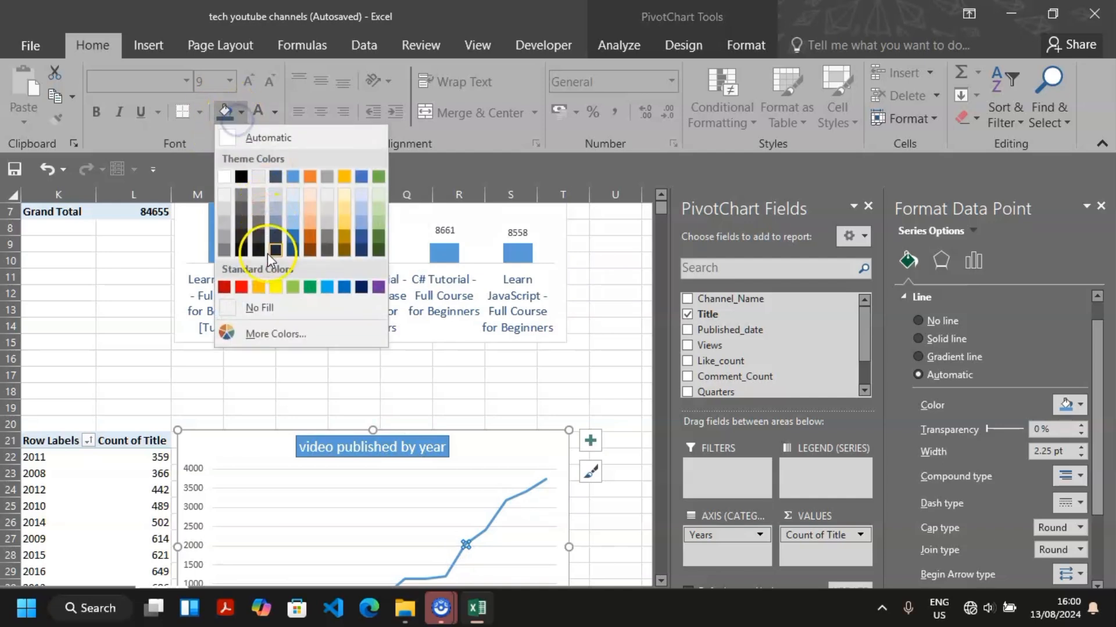
left_click(305, 227)
left_click(457, 427)
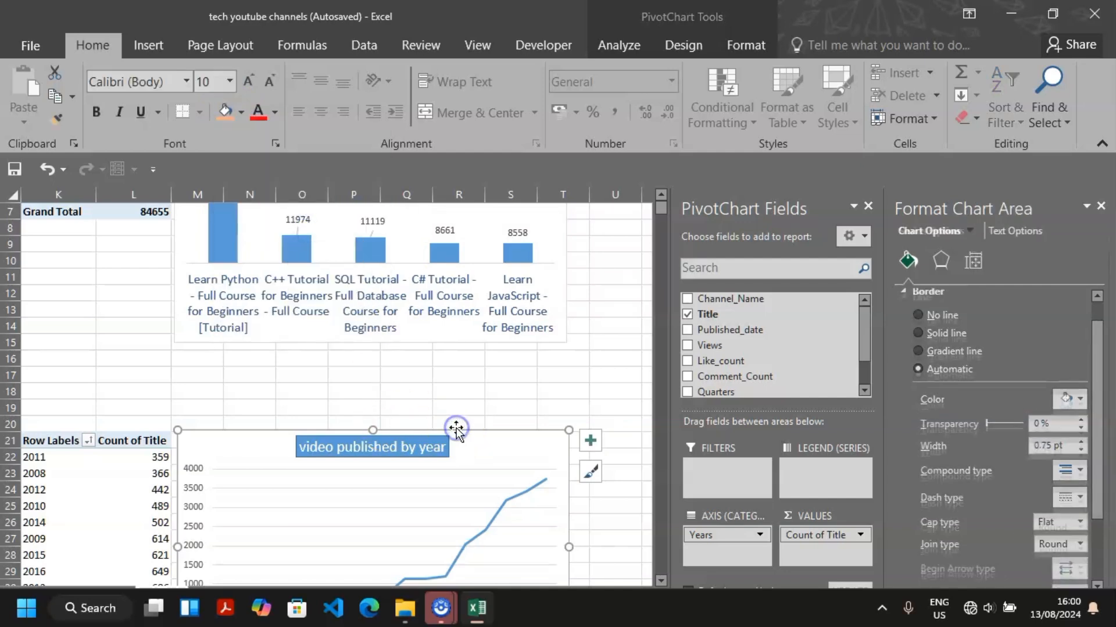
Step: Examine the top 5 comments chart and the yearly line chart along with their PivotTables
key("Down")
key("Down")
key("Down")
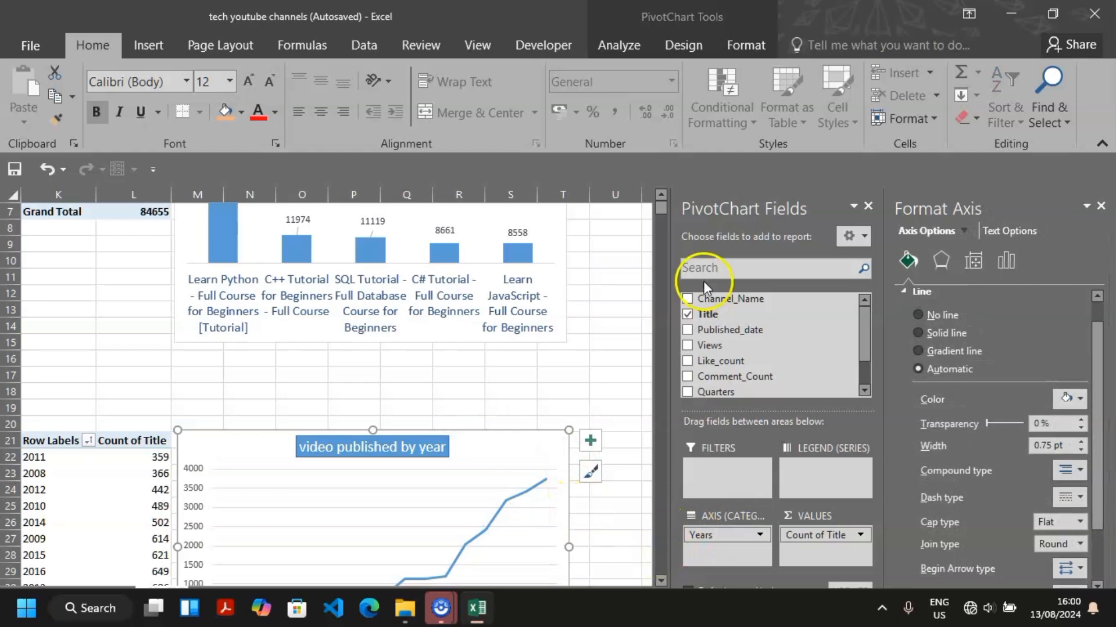
mouse_move(656, 213)
left_mouse_down()
mouse_move(663, 244)
mouse_move(658, 206)
left_mouse_up()
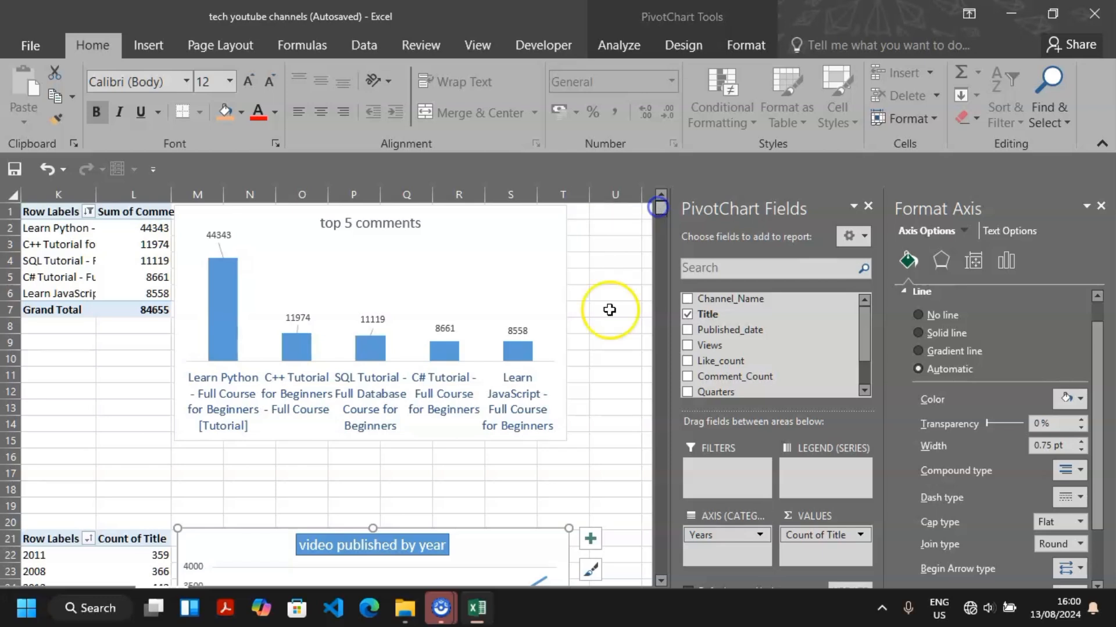
left_click(661, 580)
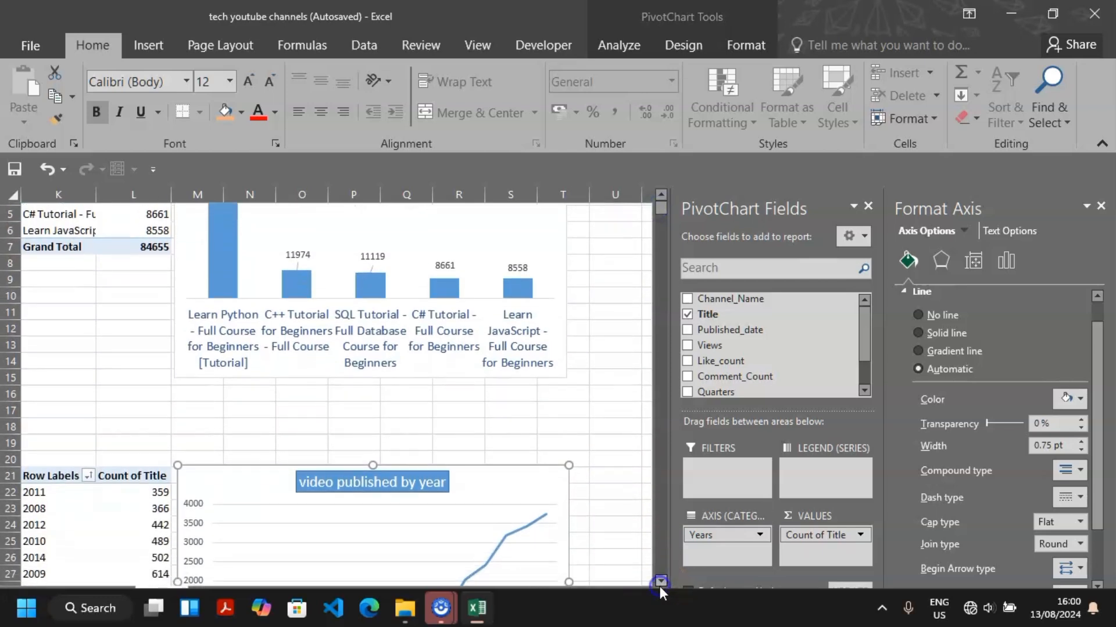
scroll(660, 585, "down", 2)
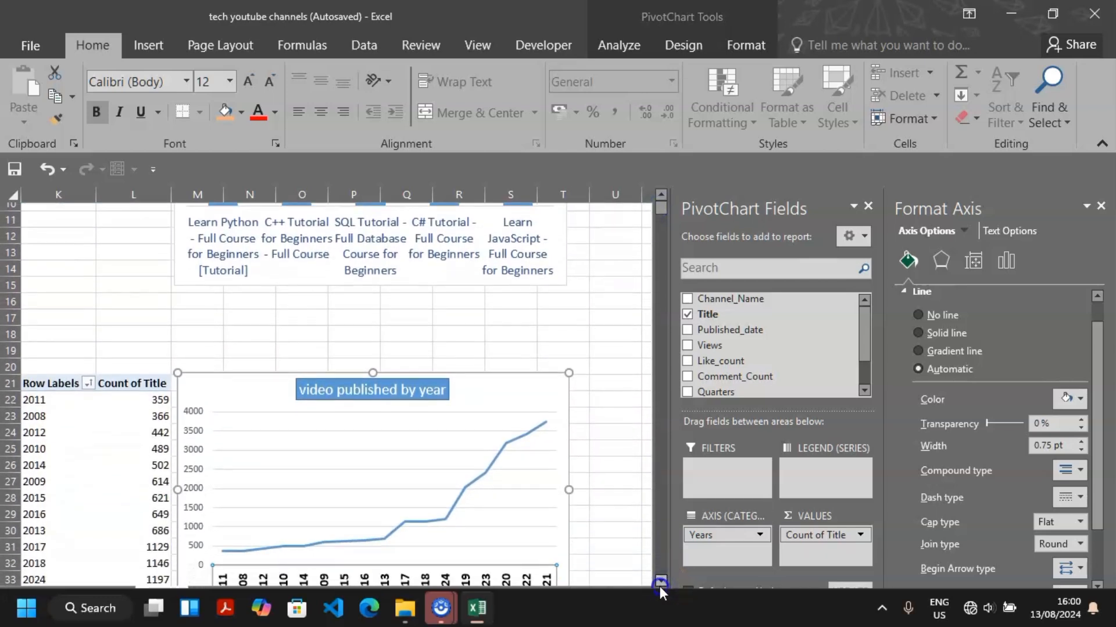
scroll(660, 585, "down", 4)
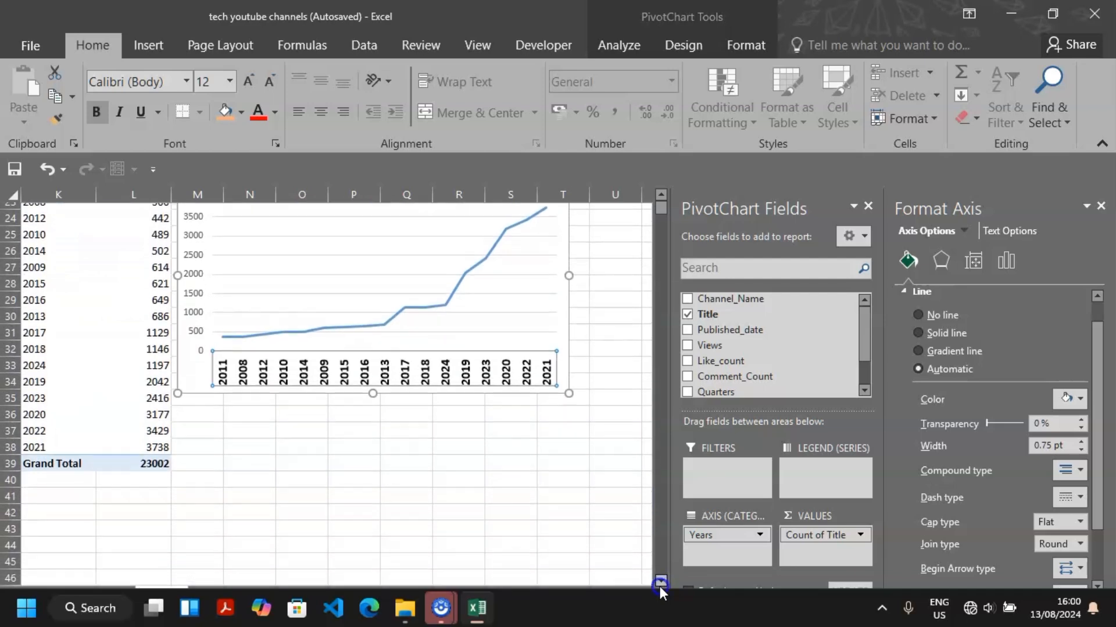
scroll(661, 585, "down", 3)
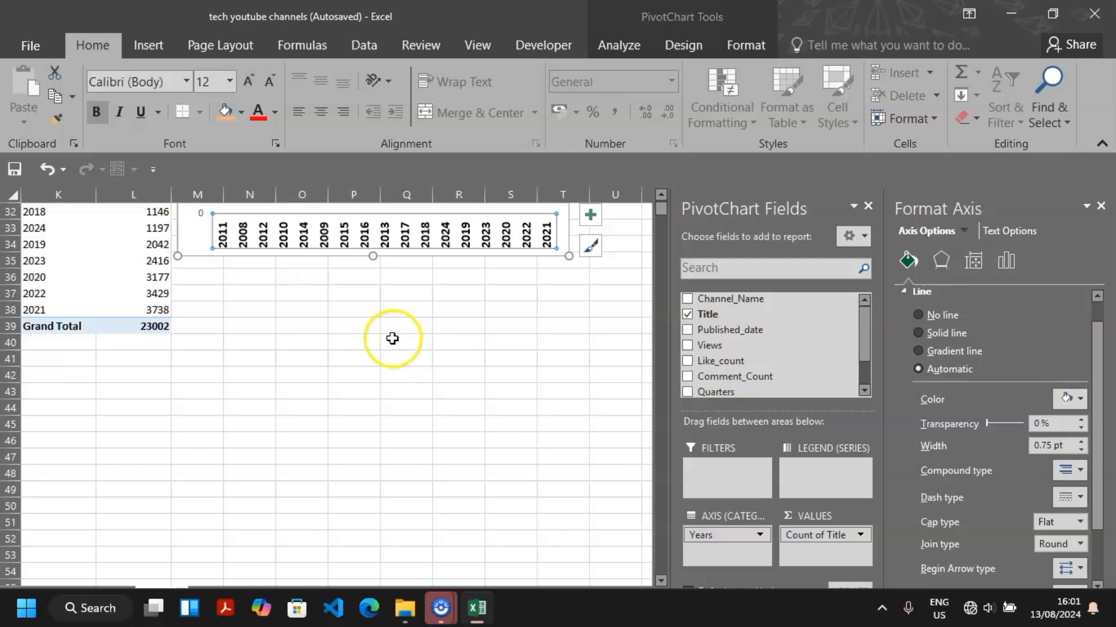
left_click(324, 341)
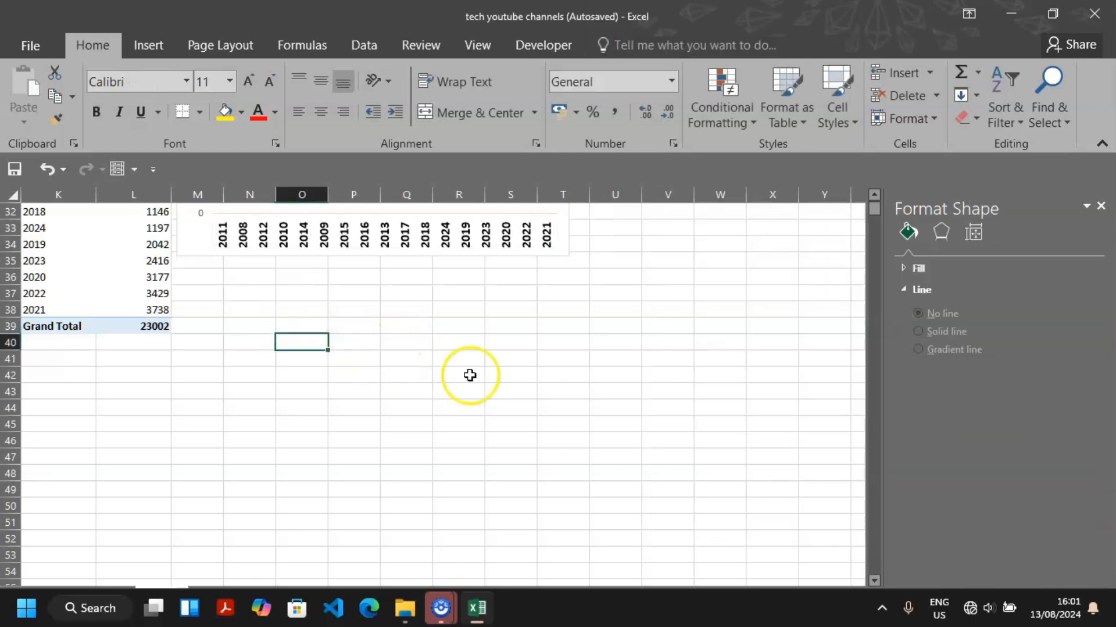
left_click(360, 327)
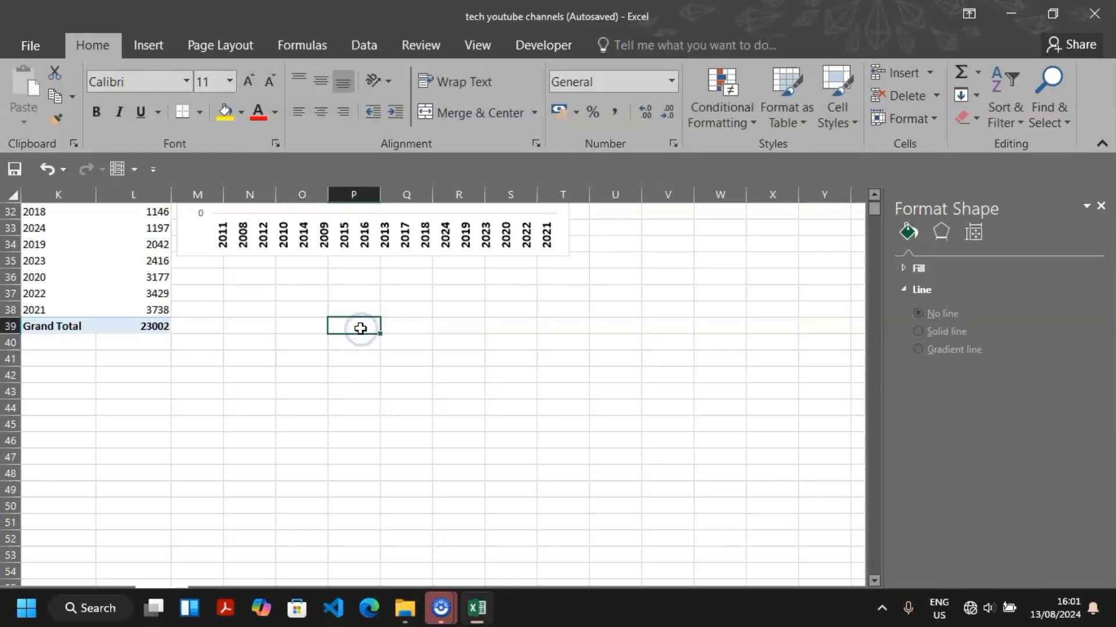
left_click(314, 328)
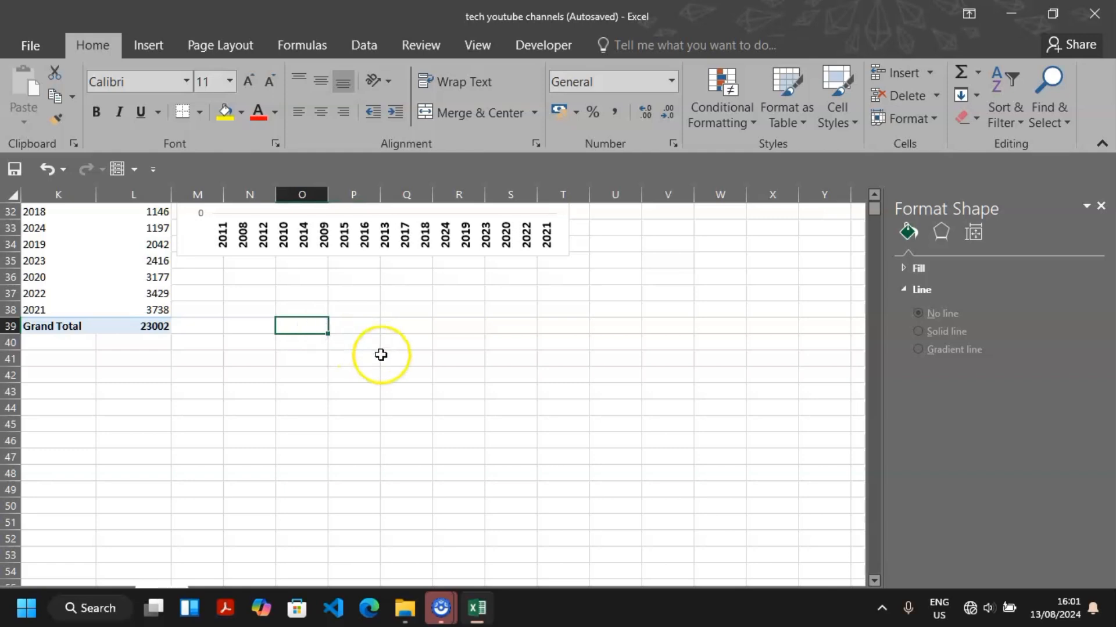
left_click(339, 343)
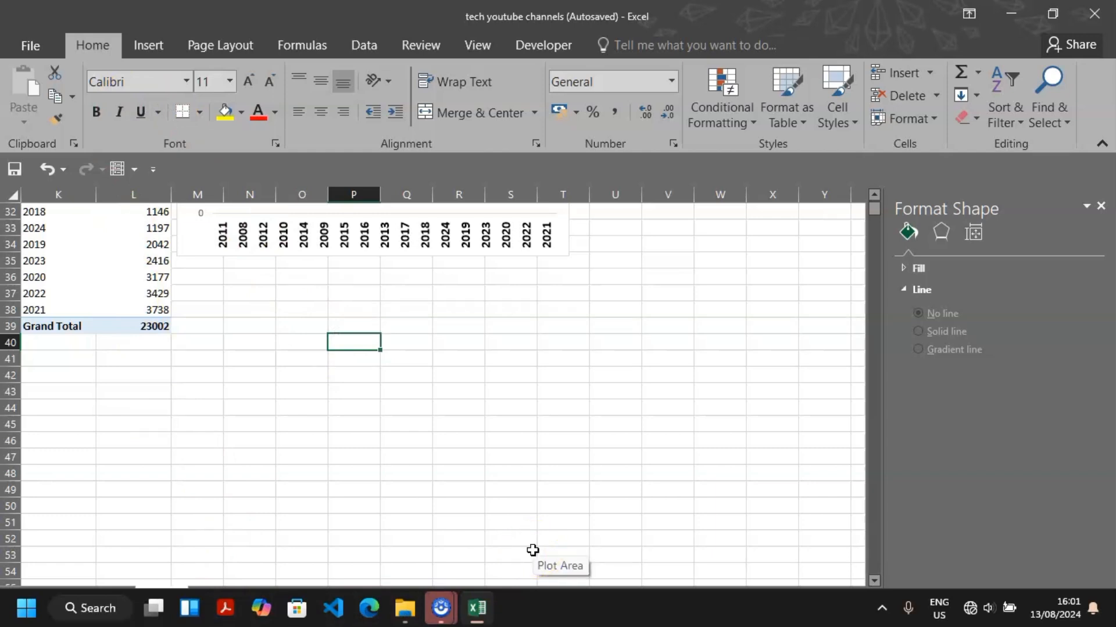
left_click(203, 557)
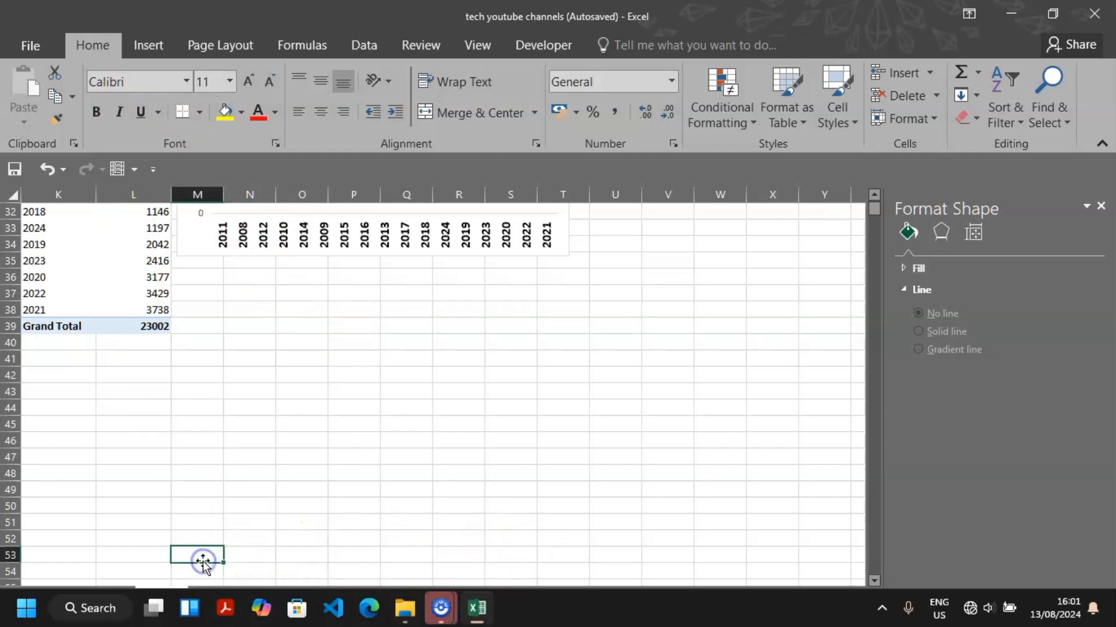
key("Down")
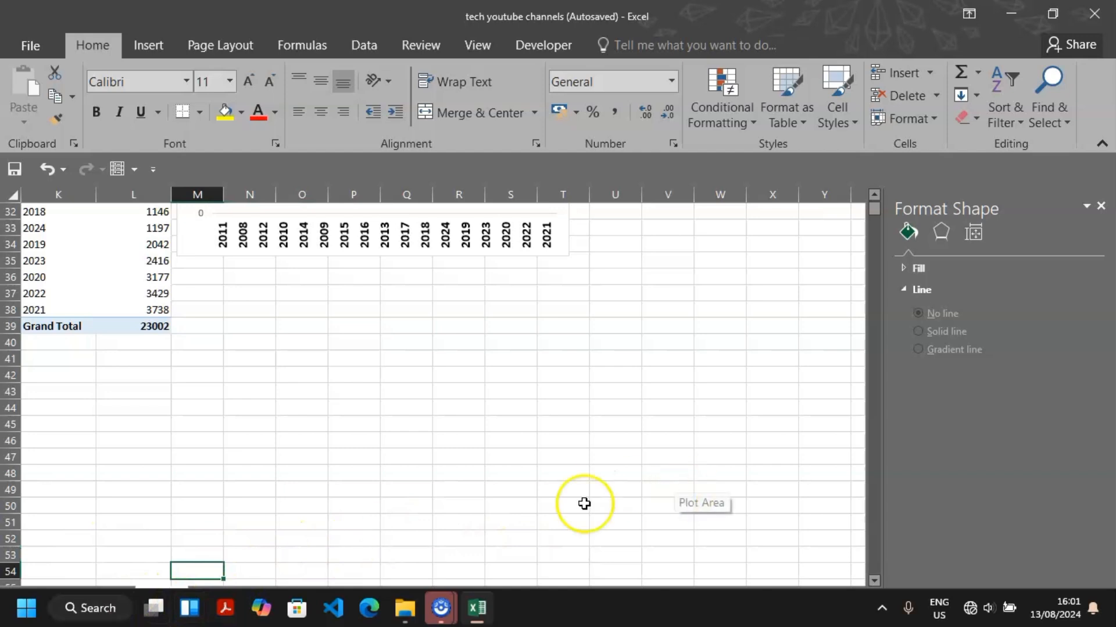
key("super")
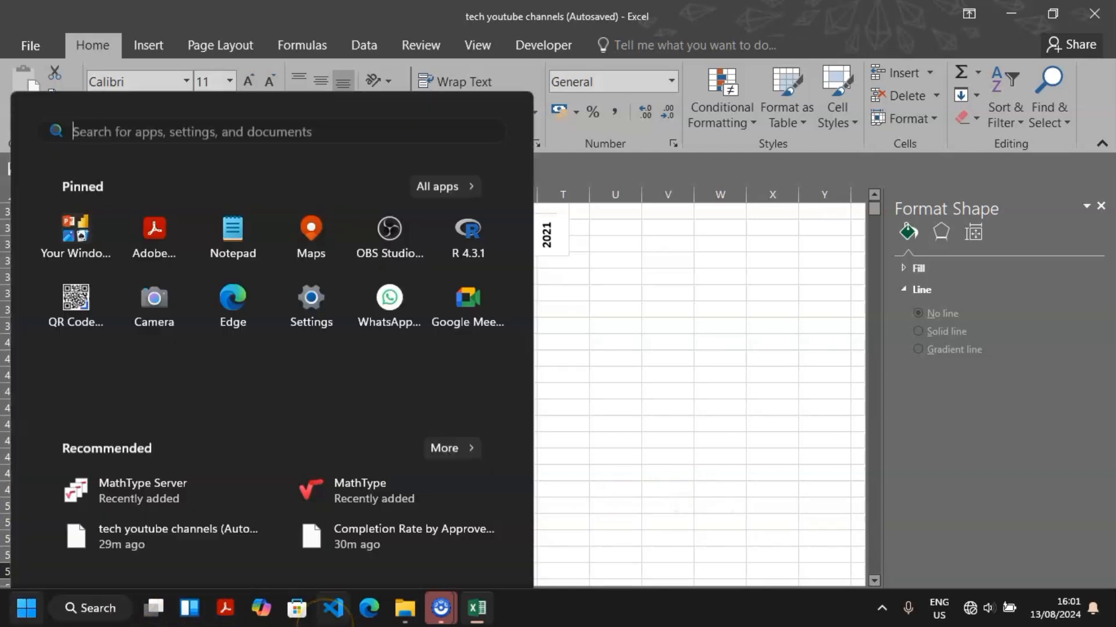
key("super")
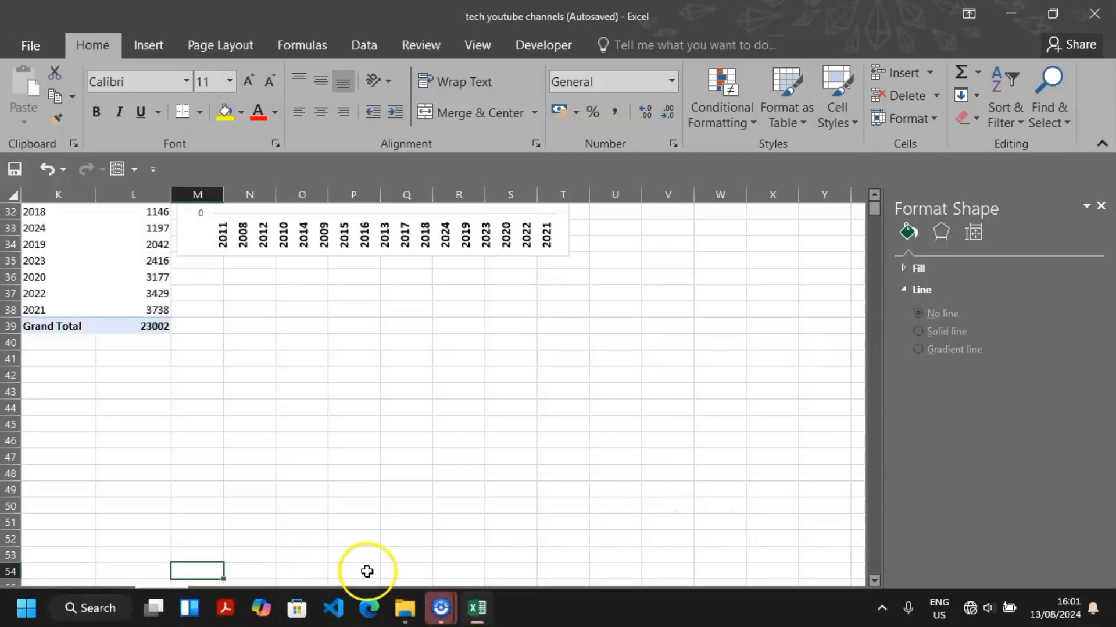
left_click(490, 610)
left_click(491, 615)
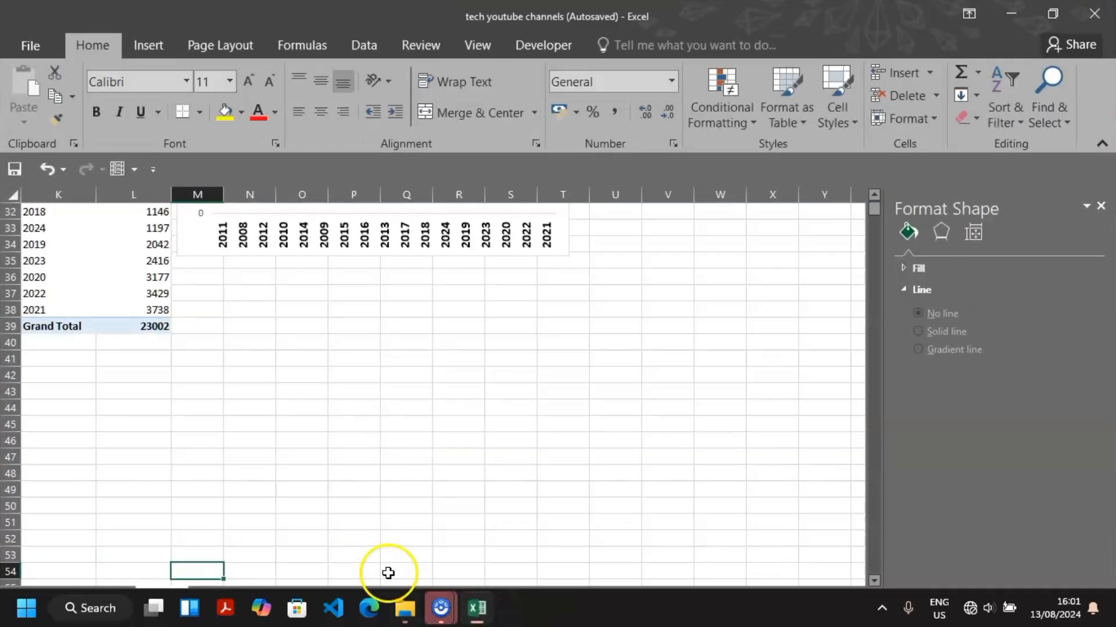
mouse_move(442, 608)
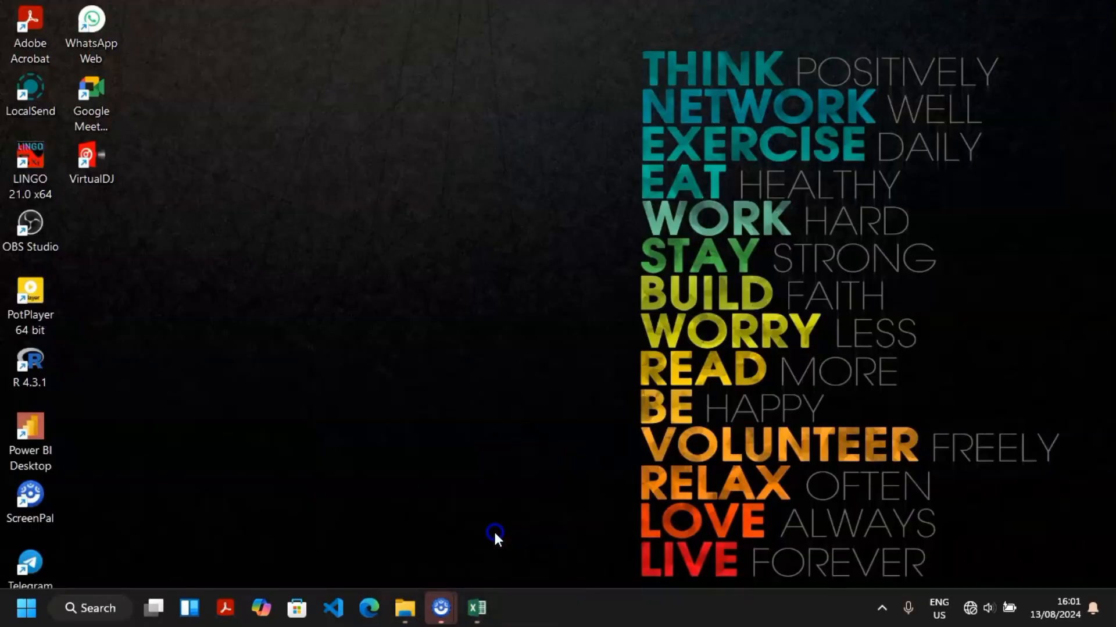
left_click(493, 529)
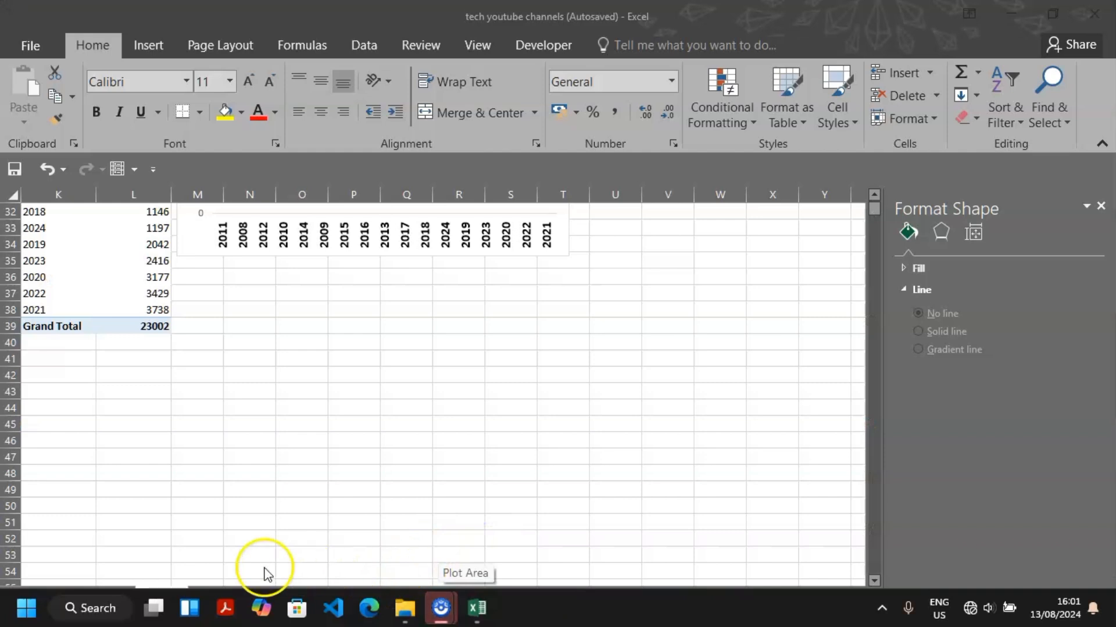
left_click(212, 572)
key("super")
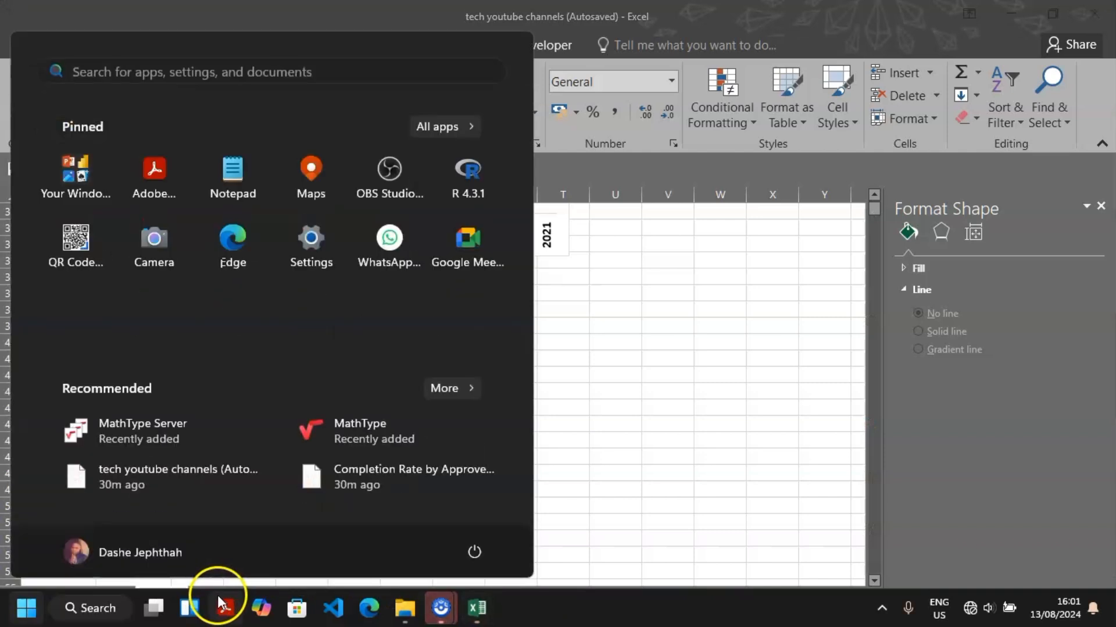
key("super")
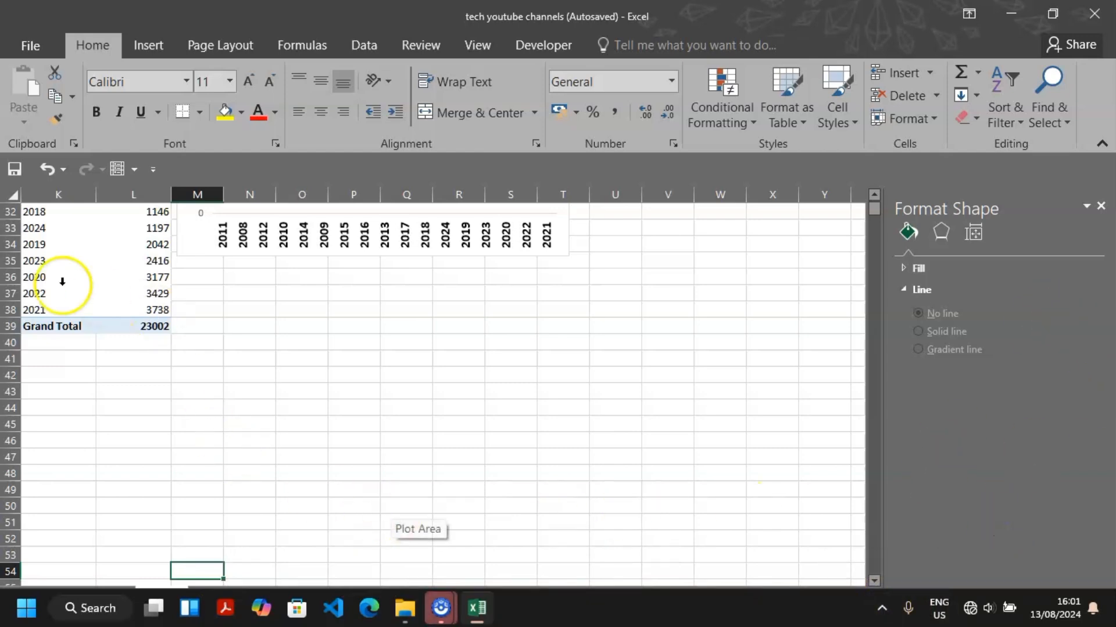
left_click(165, 34)
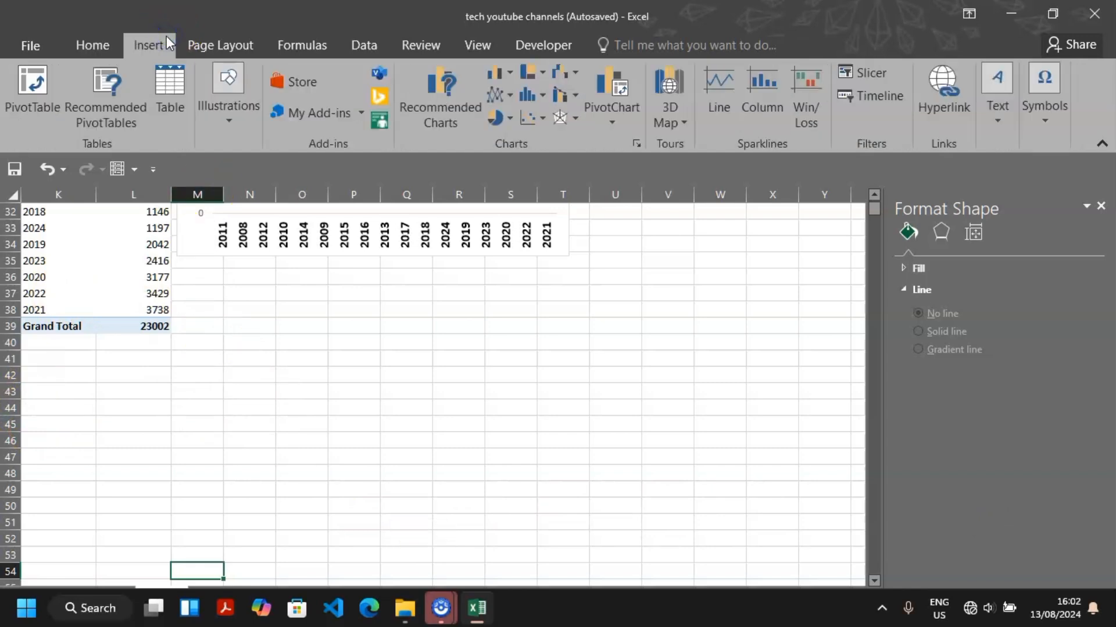
left_click(36, 83)
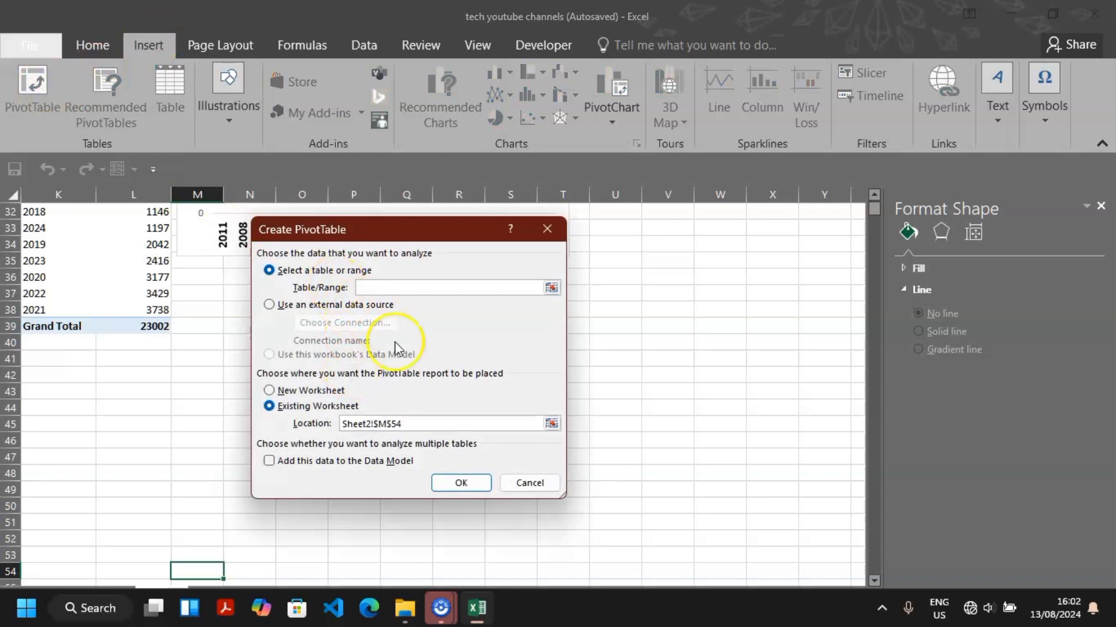
left_click(548, 229)
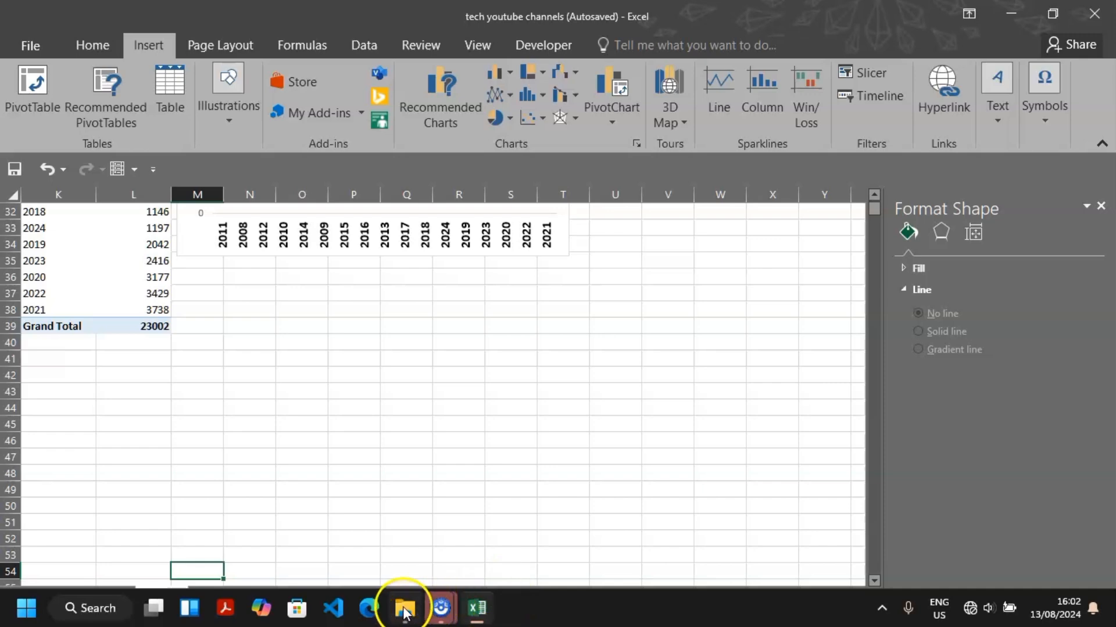
Step: Switch from the ScreenPal window back to the Excel workbook with its sheet tabs accessible, keeping the workbook open
mouse_move(442, 610)
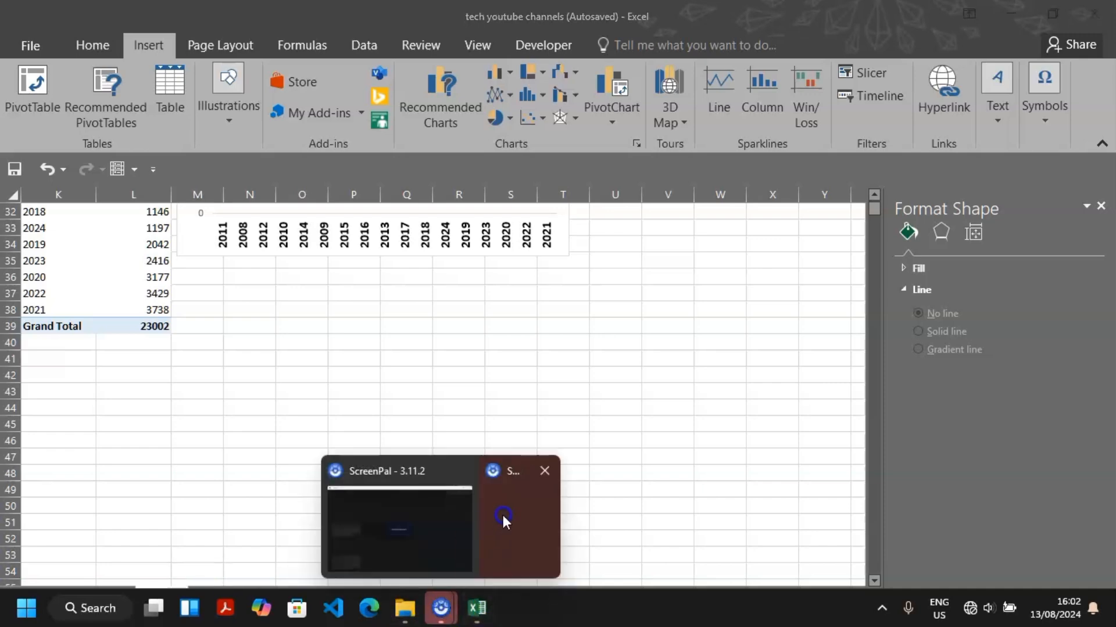
left_click(433, 519)
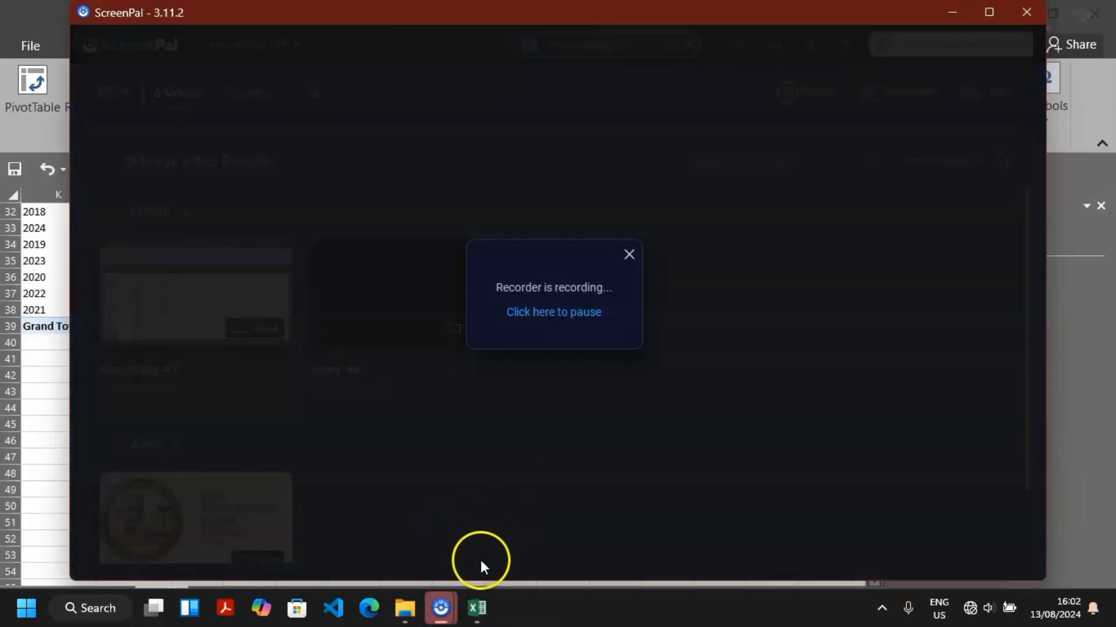
mouse_move(452, 607)
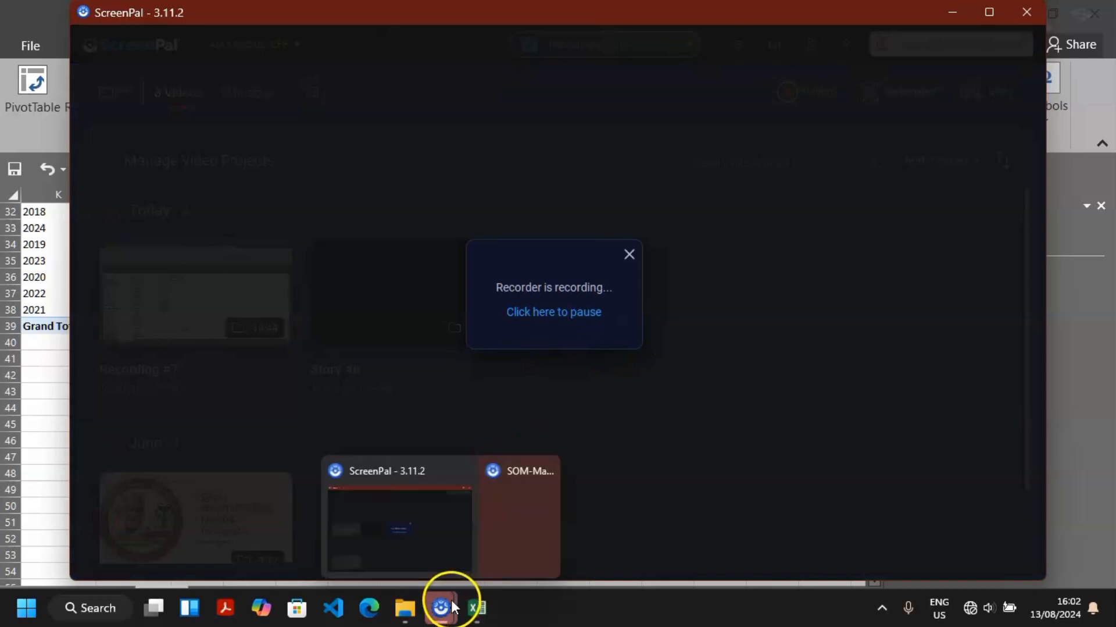
left_click(504, 517)
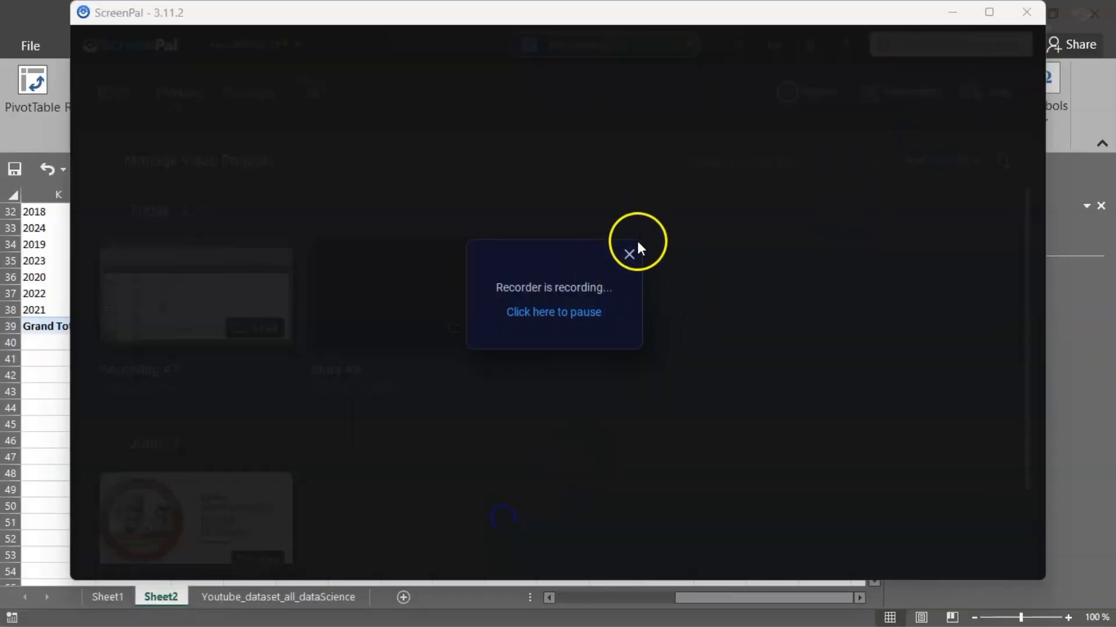
left_click(585, 312)
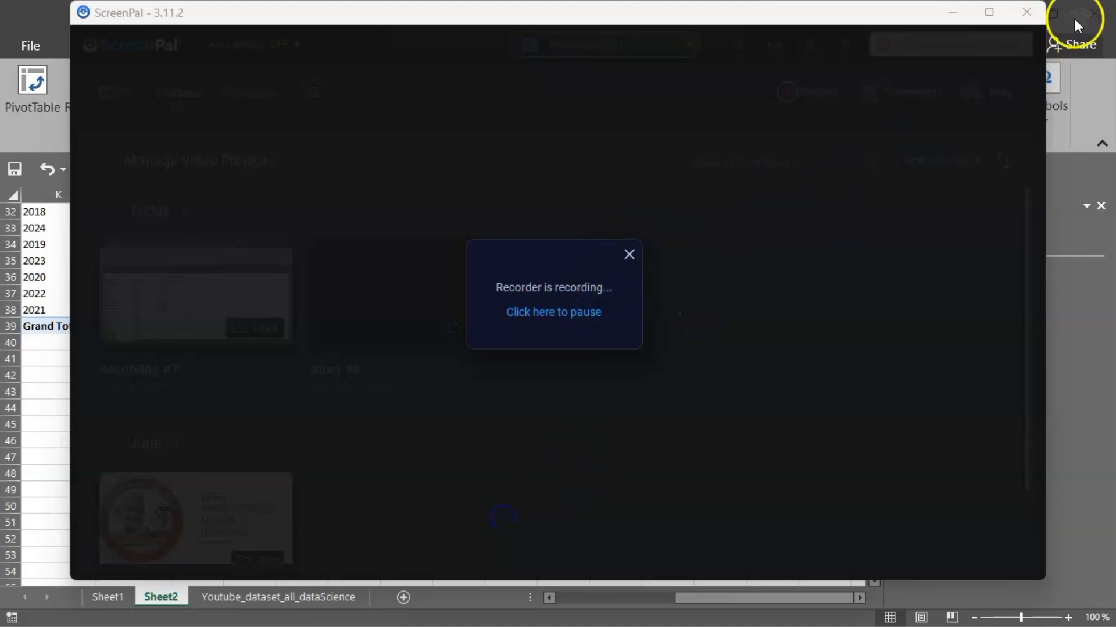
left_click(1094, 13)
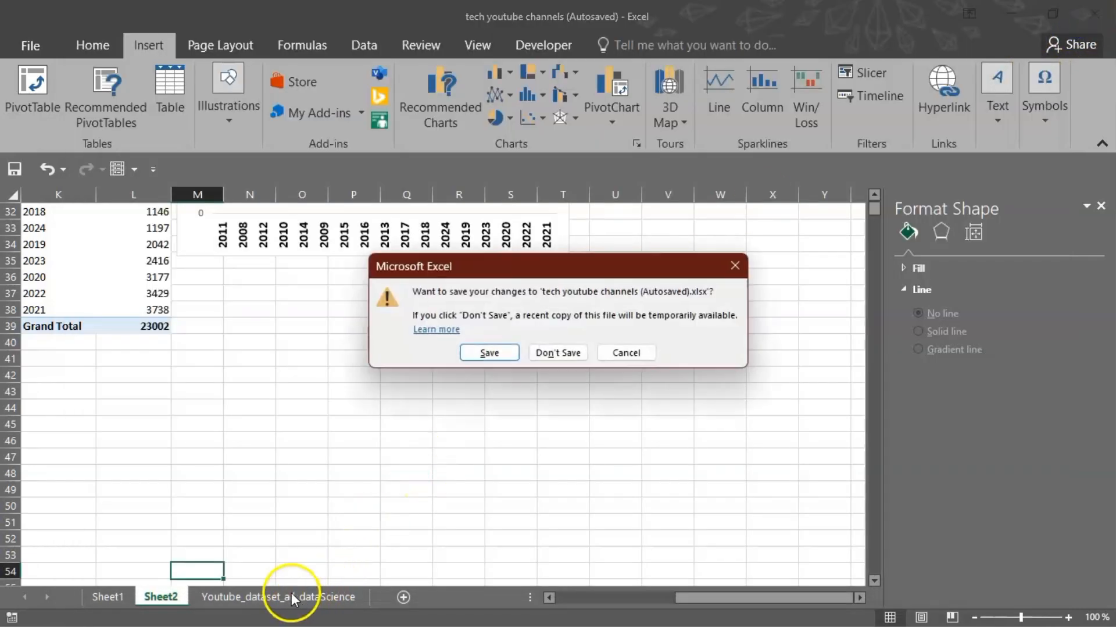
left_click(616, 350)
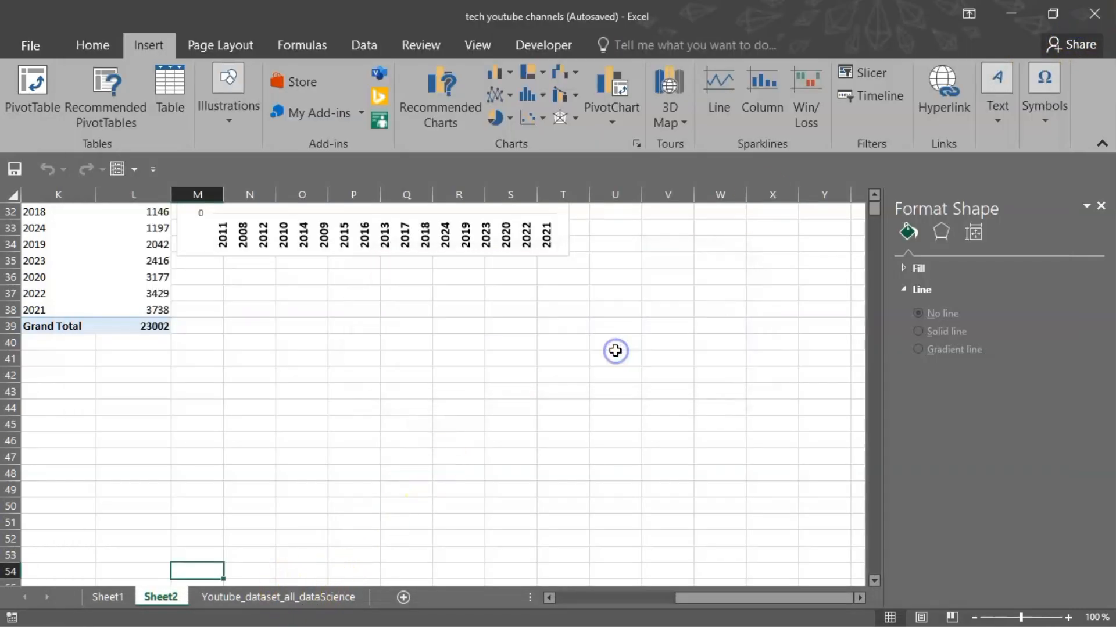
Step: Create a PivotTable from the Youtube_dataset_all_dataScience data on the existing Sheet2 at cell V32
left_click(254, 598)
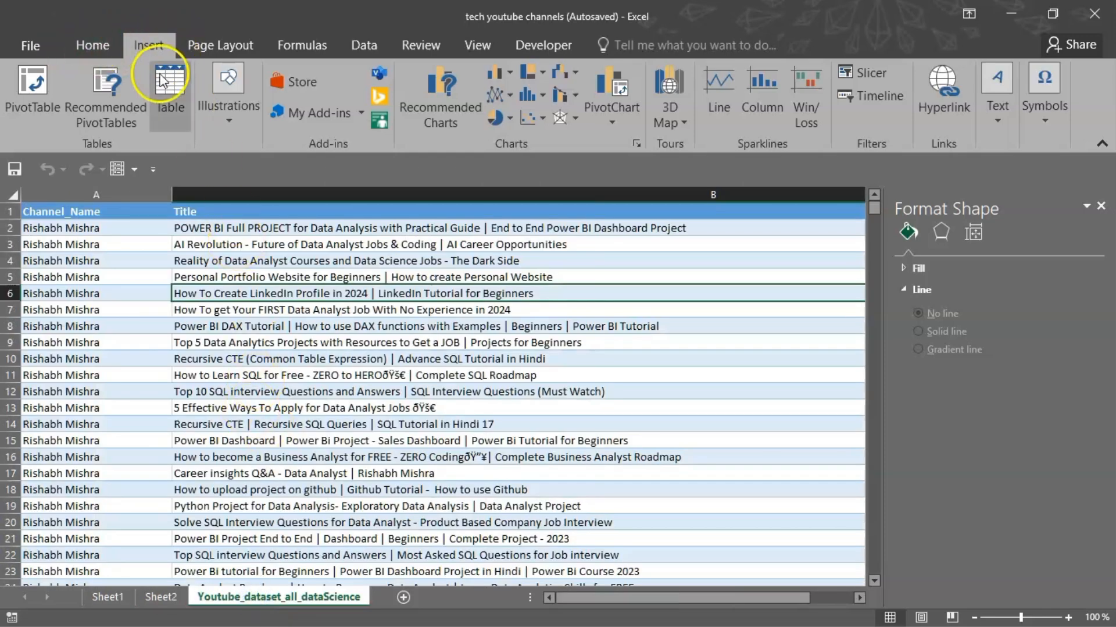
left_click(26, 92)
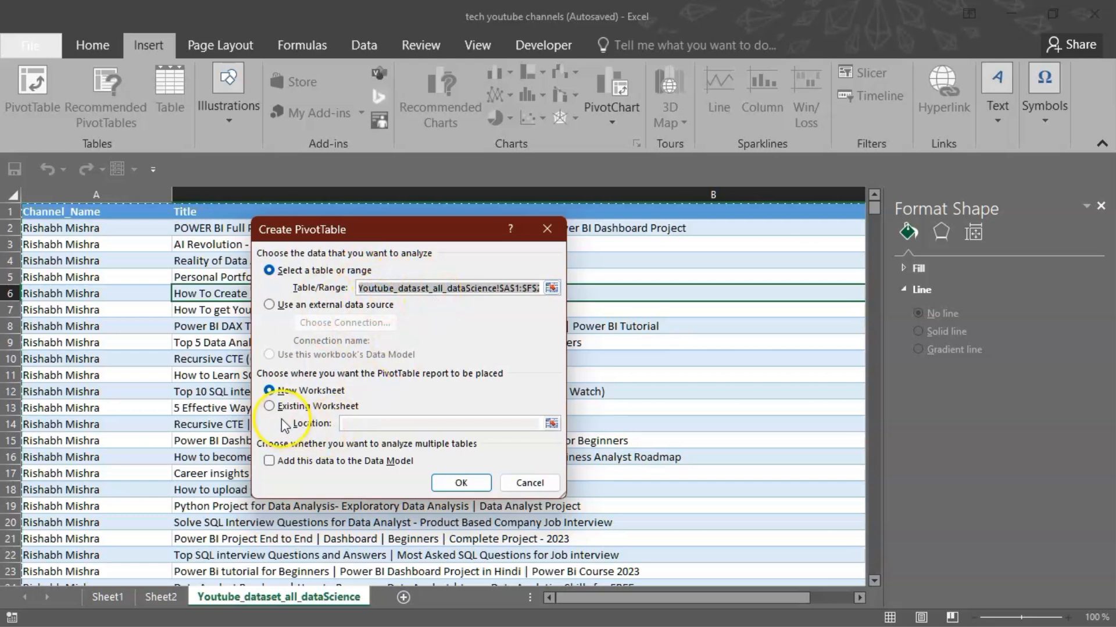
left_click(271, 406)
left_click(463, 483)
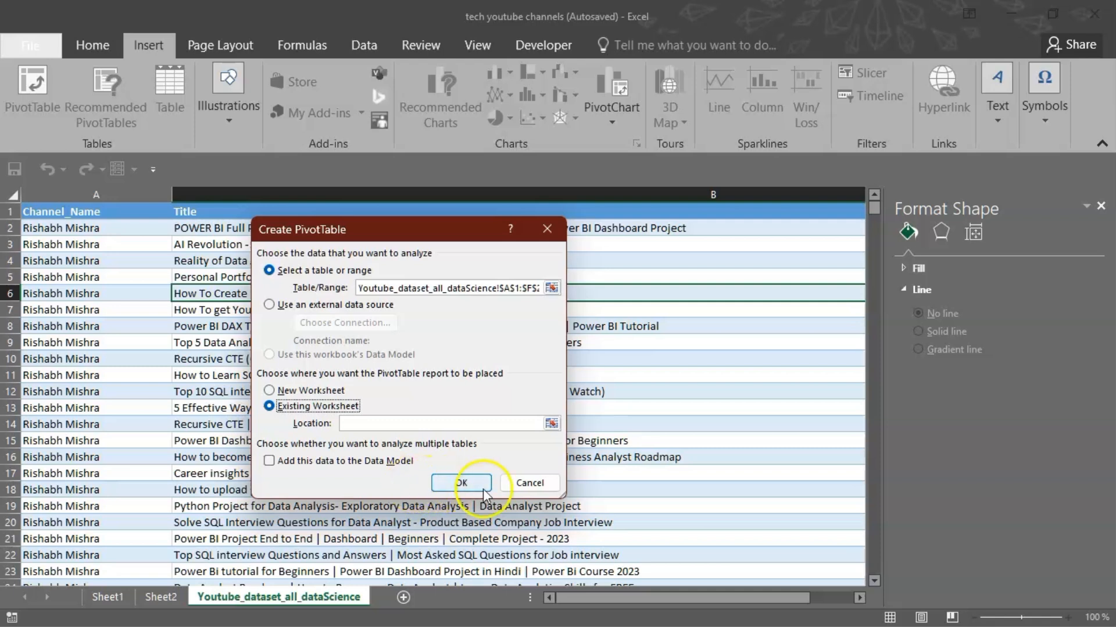
left_click(452, 487)
left_click(563, 366)
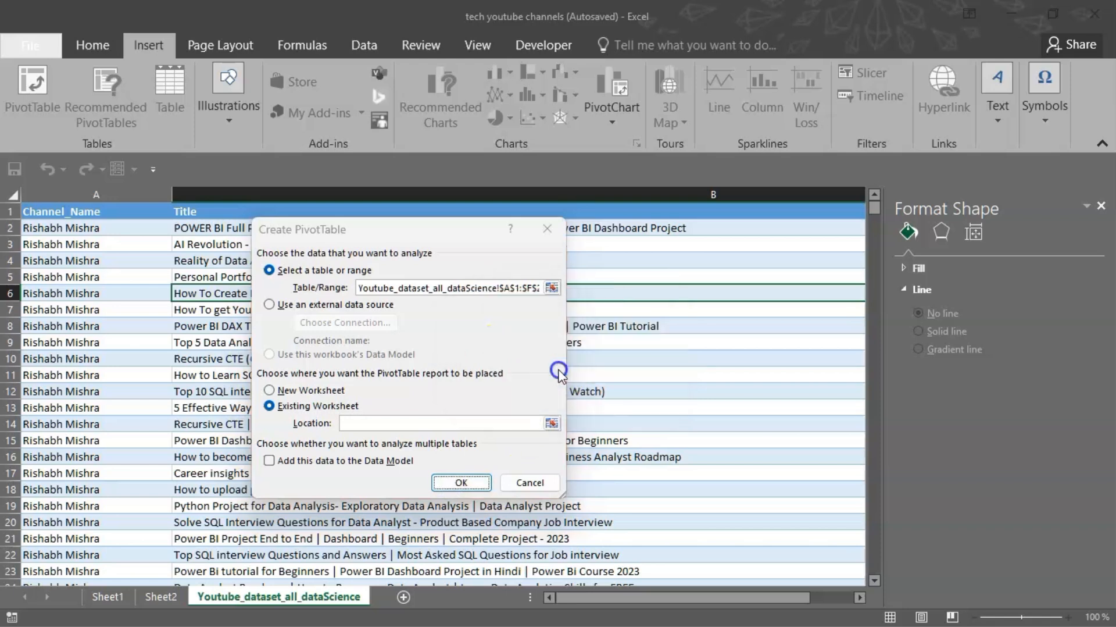
left_click(158, 596)
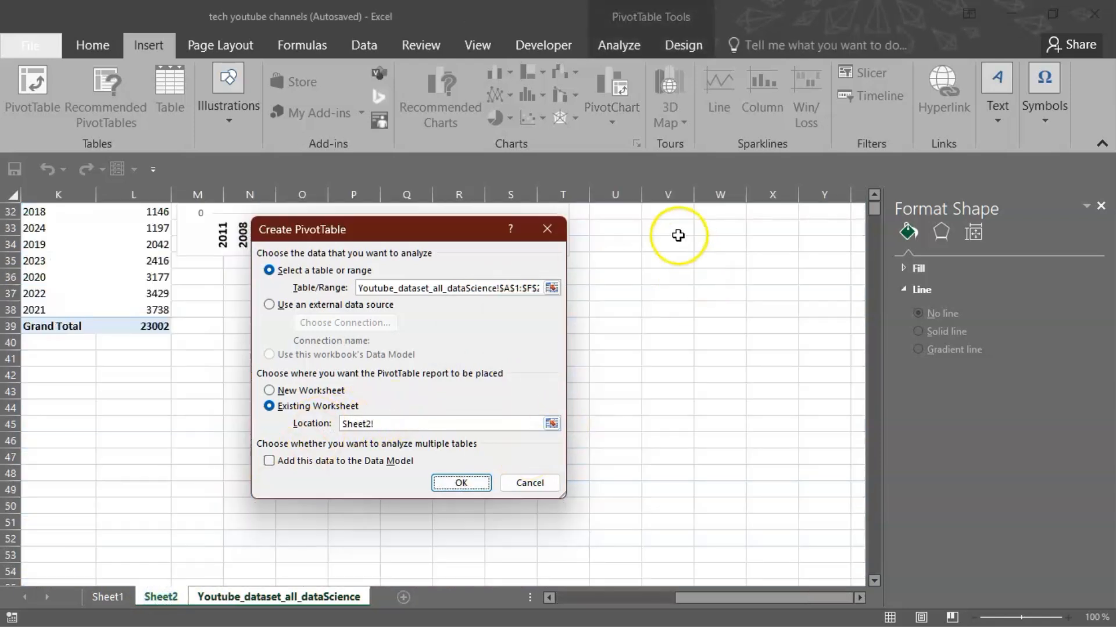
left_click(668, 211)
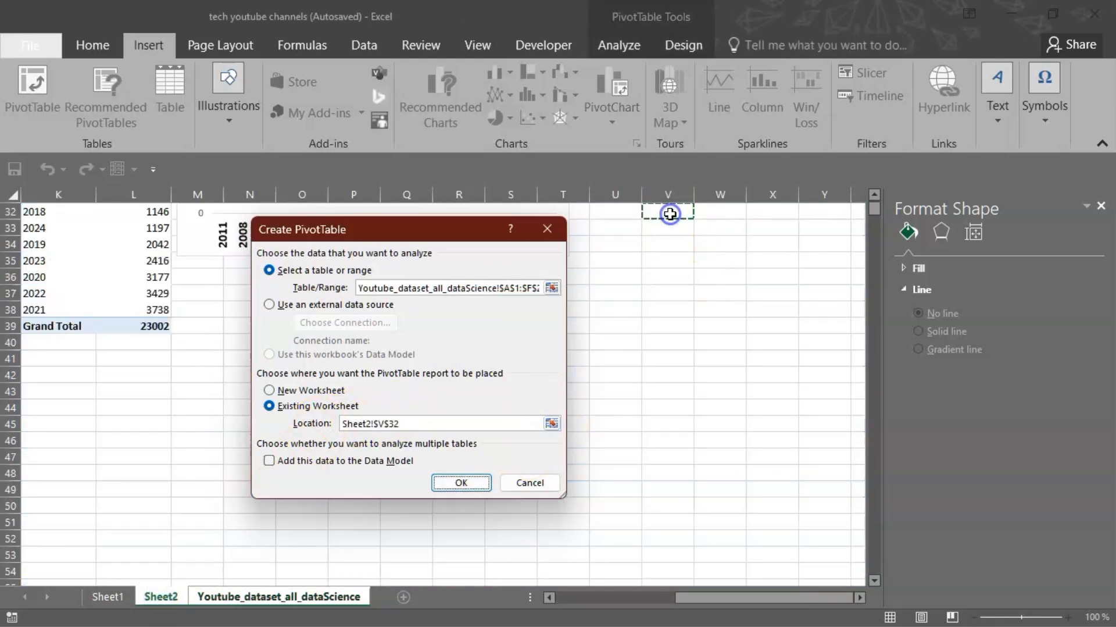
left_click(459, 481)
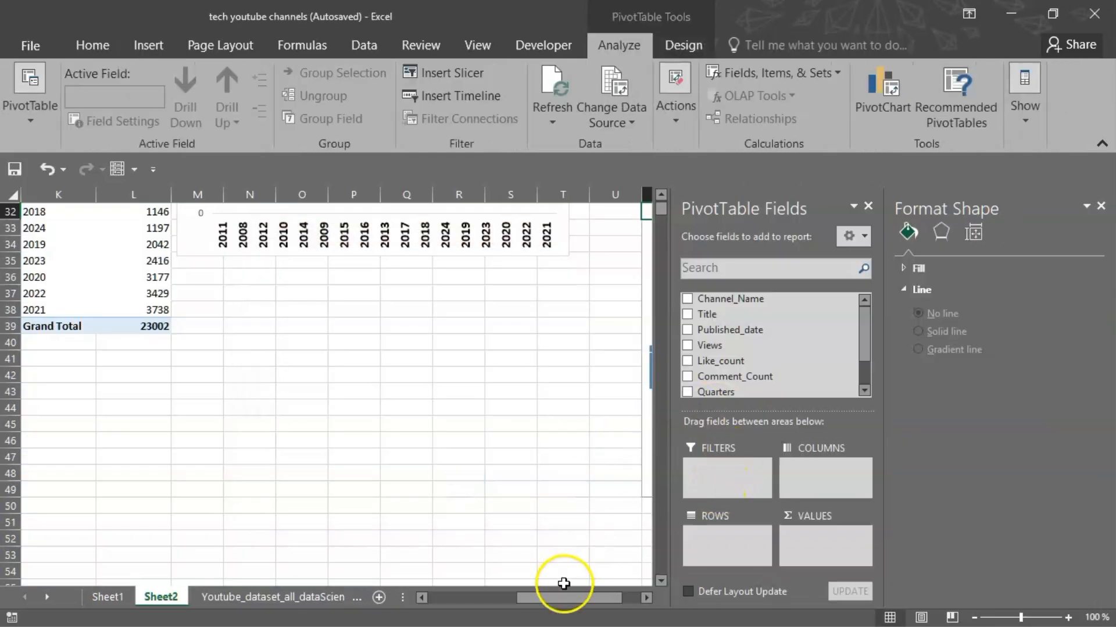
Step: Place Channel_Name in the new PivotTable's rows and Like_count in its values
left_click_drag(616, 598, 640, 602)
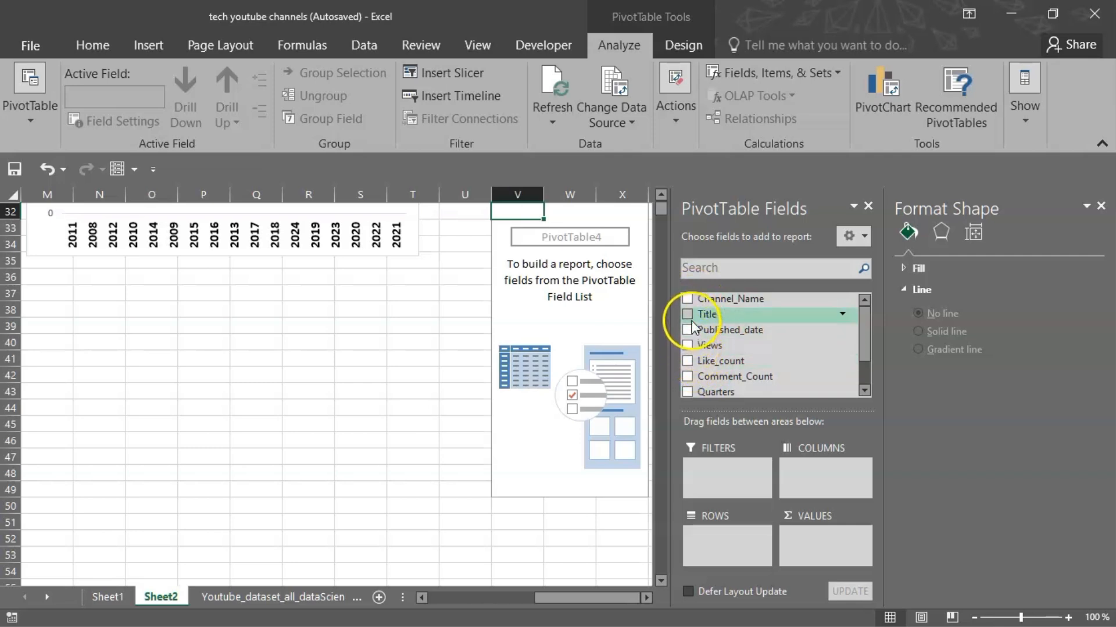
left_click(688, 299)
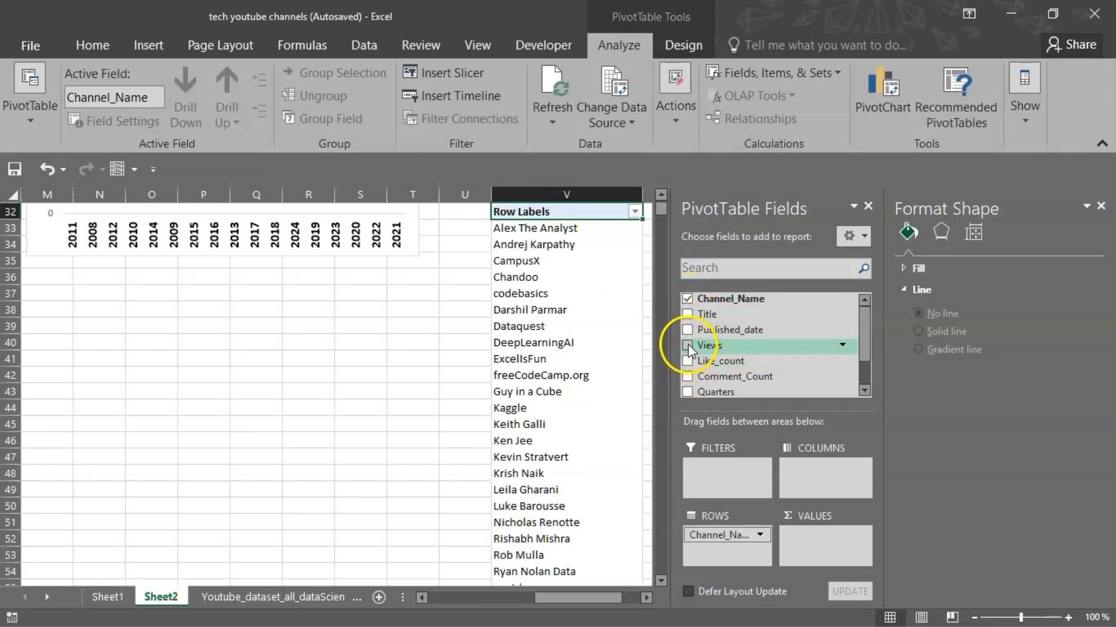
left_click(687, 361)
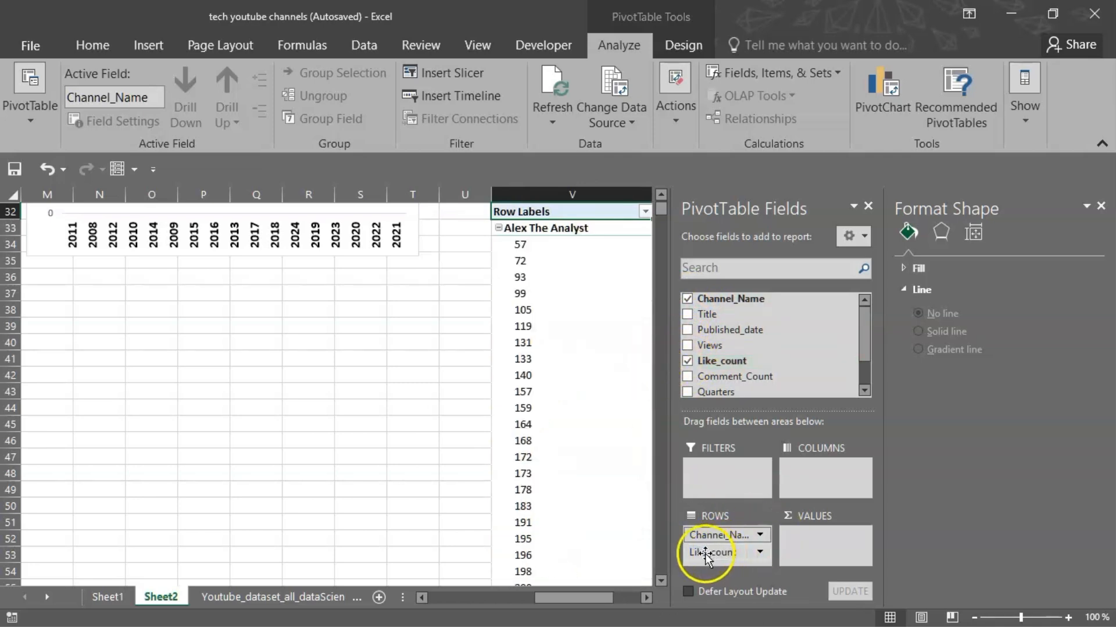
left_click_drag(706, 554, 813, 538)
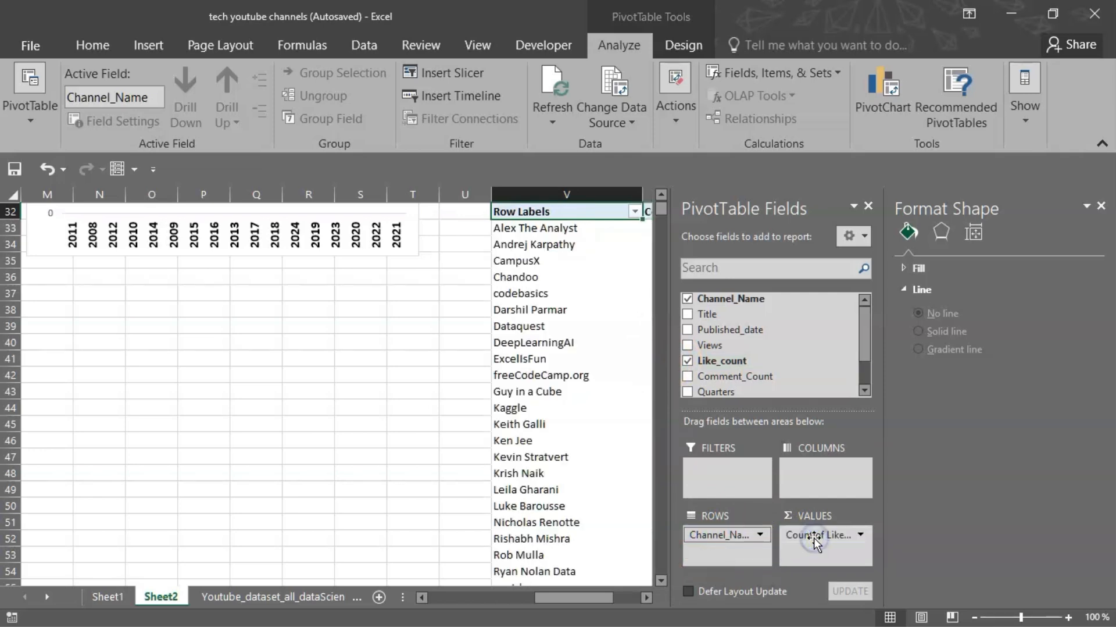
Step: Summarize the PivotTable's Like_count values by Sum instead of Count
left_click(861, 535)
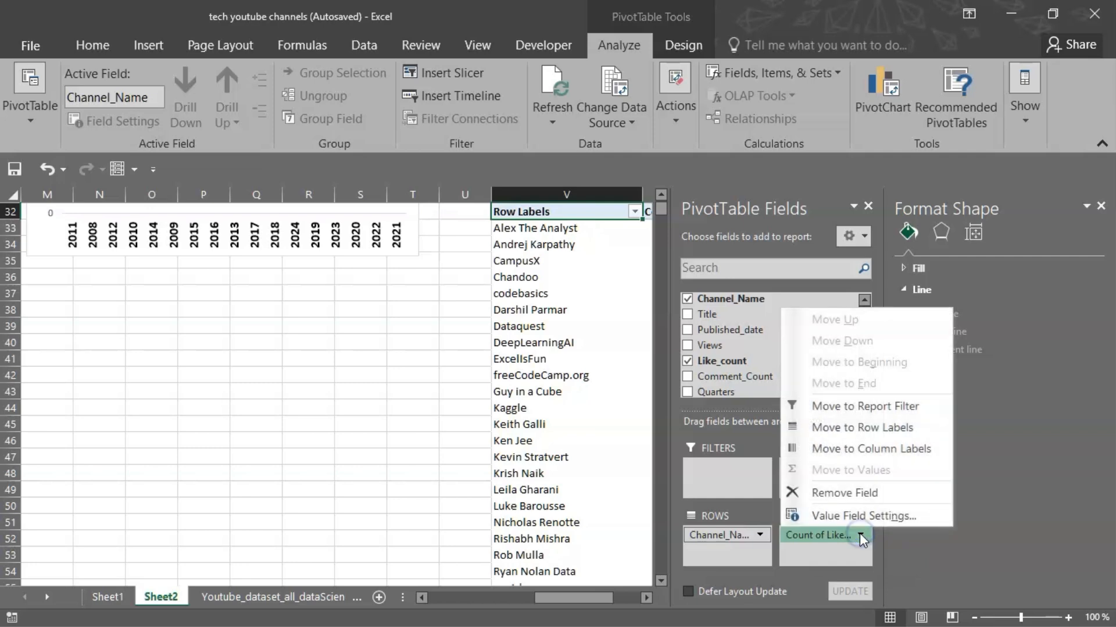
left_click(842, 516)
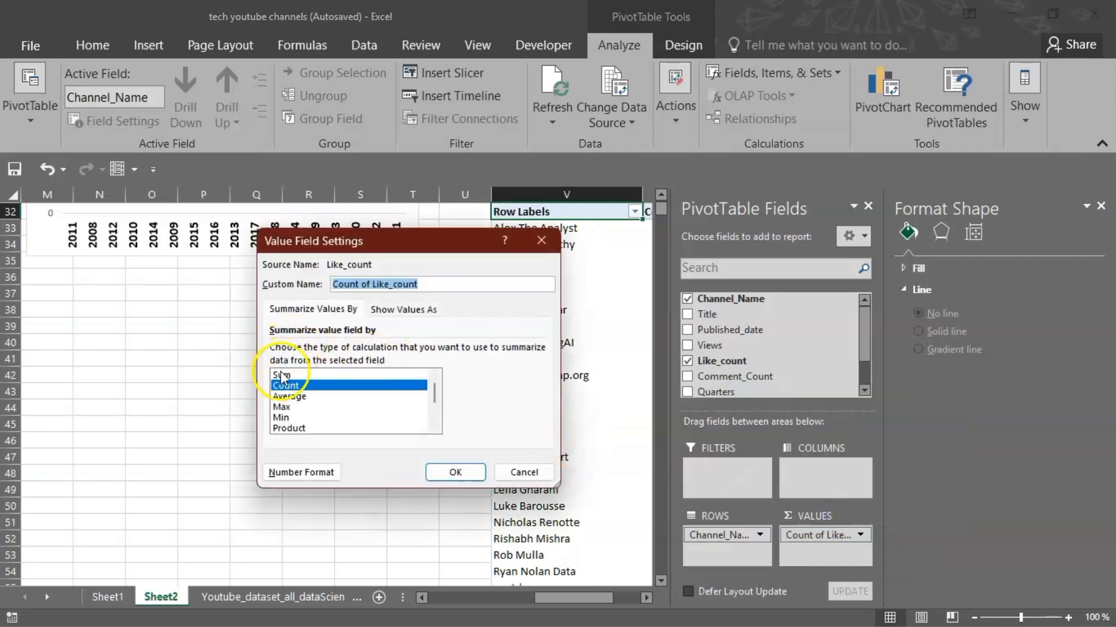
left_click(281, 376)
left_click(458, 476)
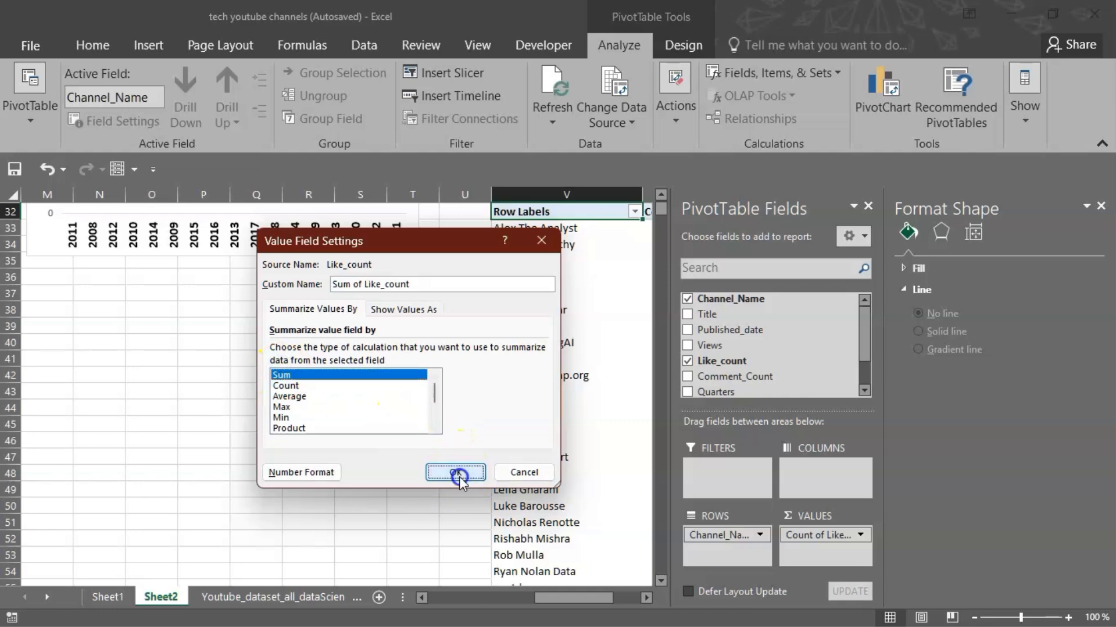
Step: Filter the channel PivotTable at V32 to show only the bottom 5 Channel_Name items by Sum of Like_count
left_click(622, 596)
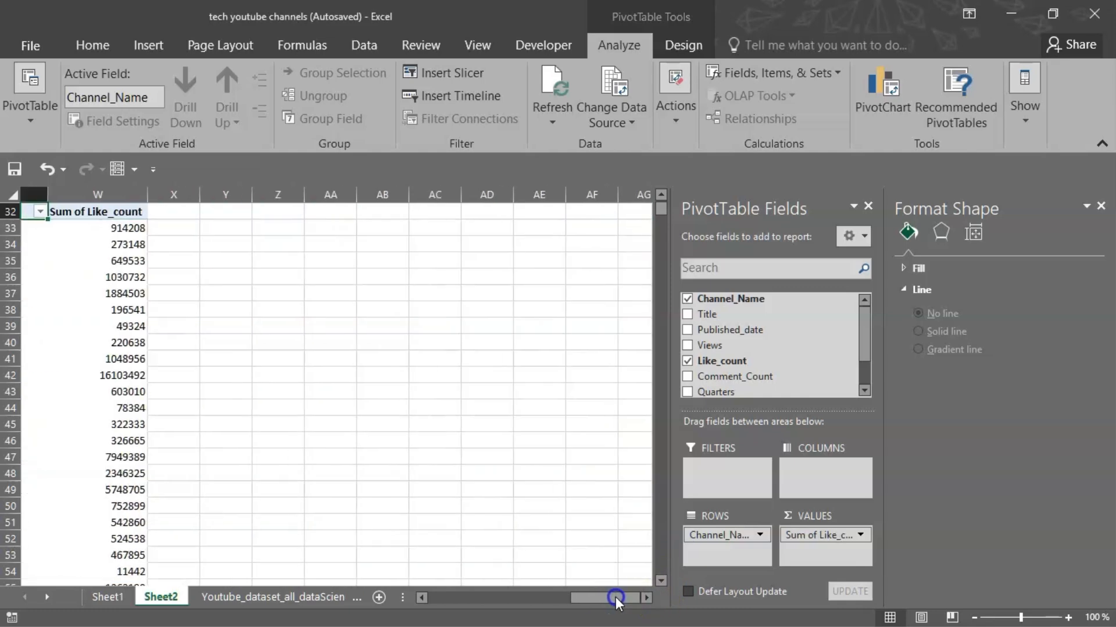
left_click_drag(597, 596, 573, 594)
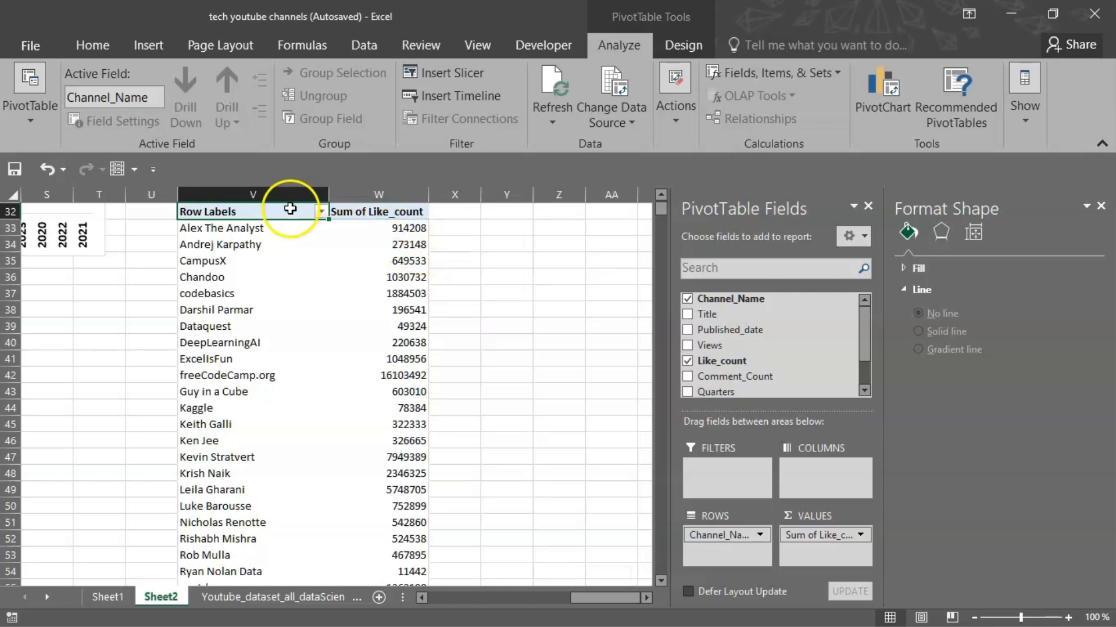
right_click(268, 270)
mouse_move(324, 354)
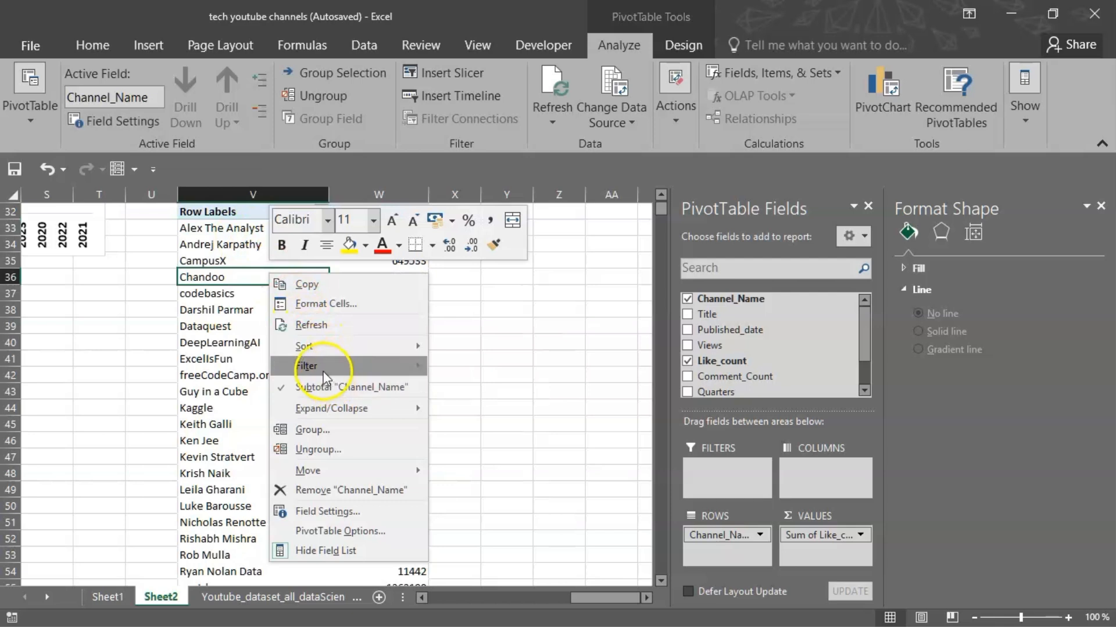
left_click(323, 367)
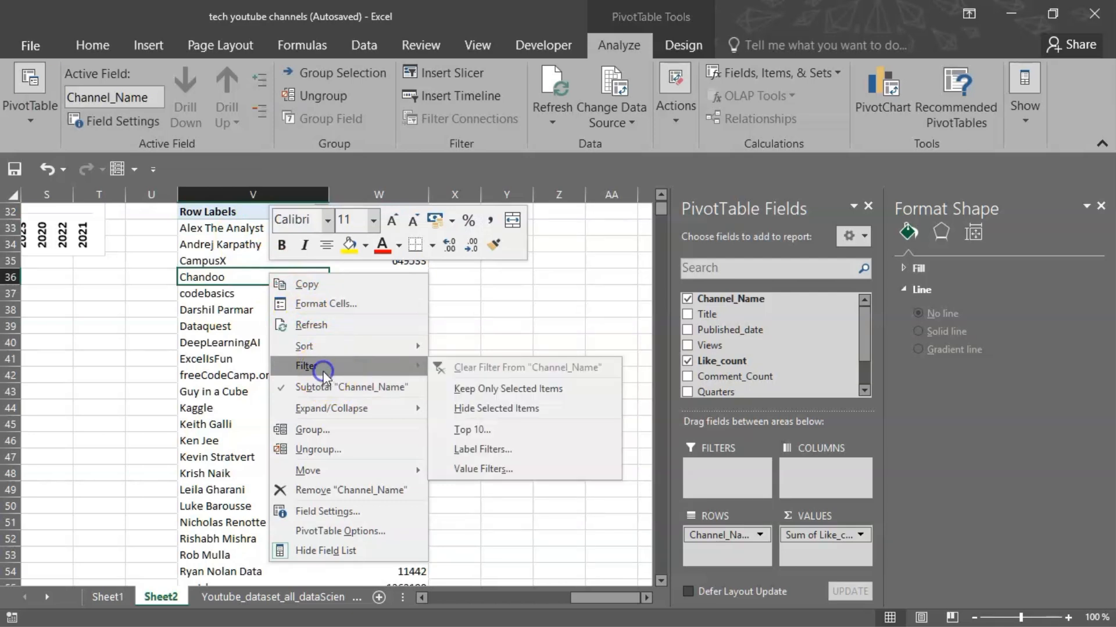
left_click(488, 431)
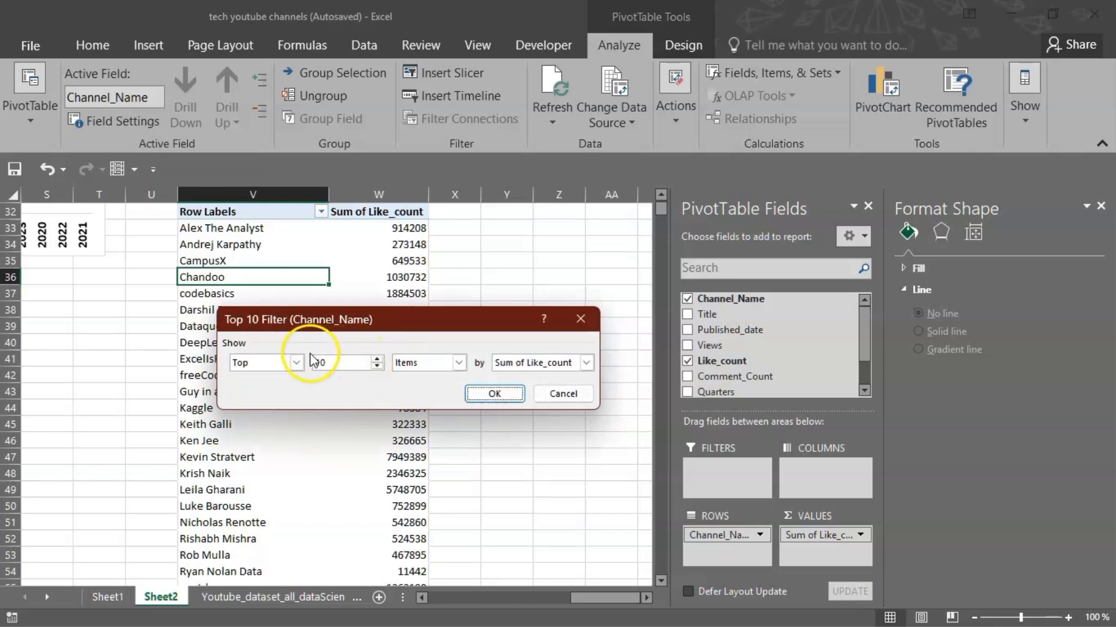
left_click(292, 362)
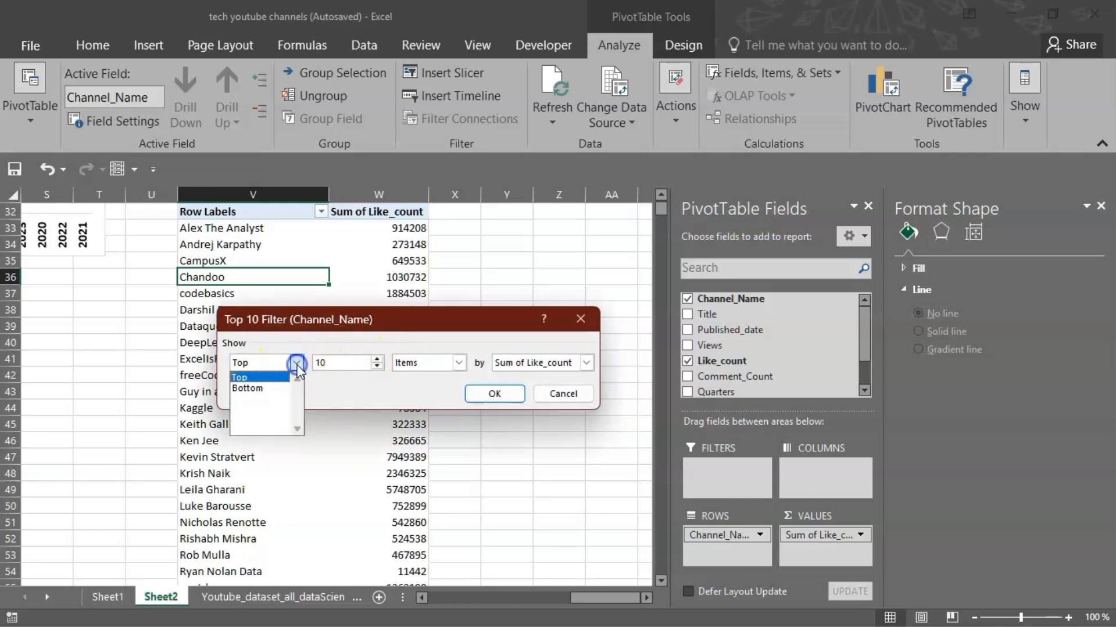
left_click(256, 388)
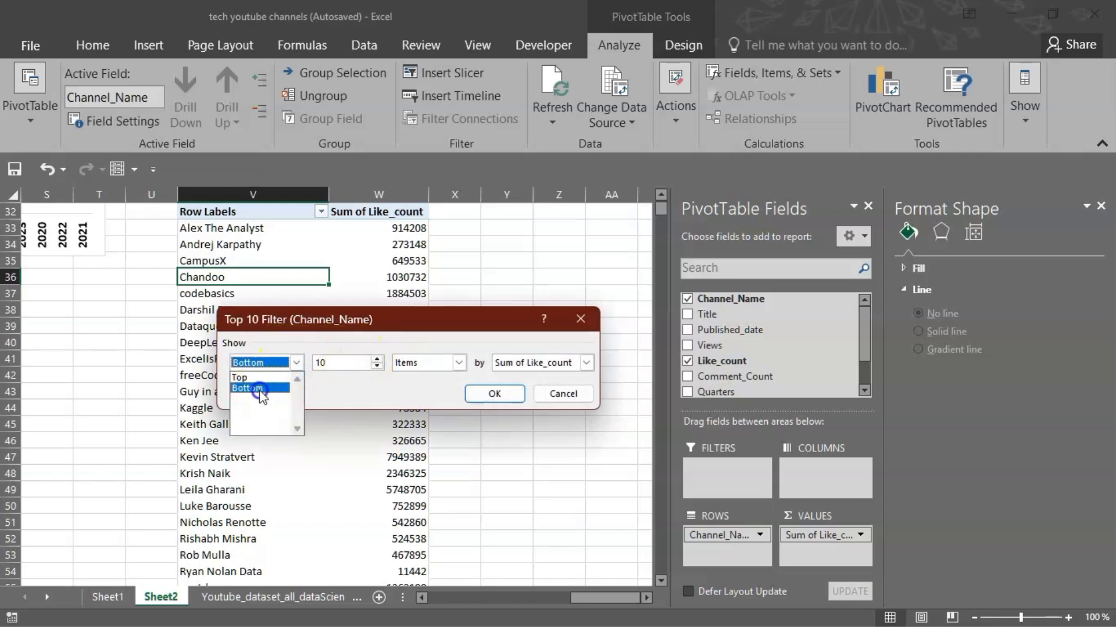
left_click(377, 365)
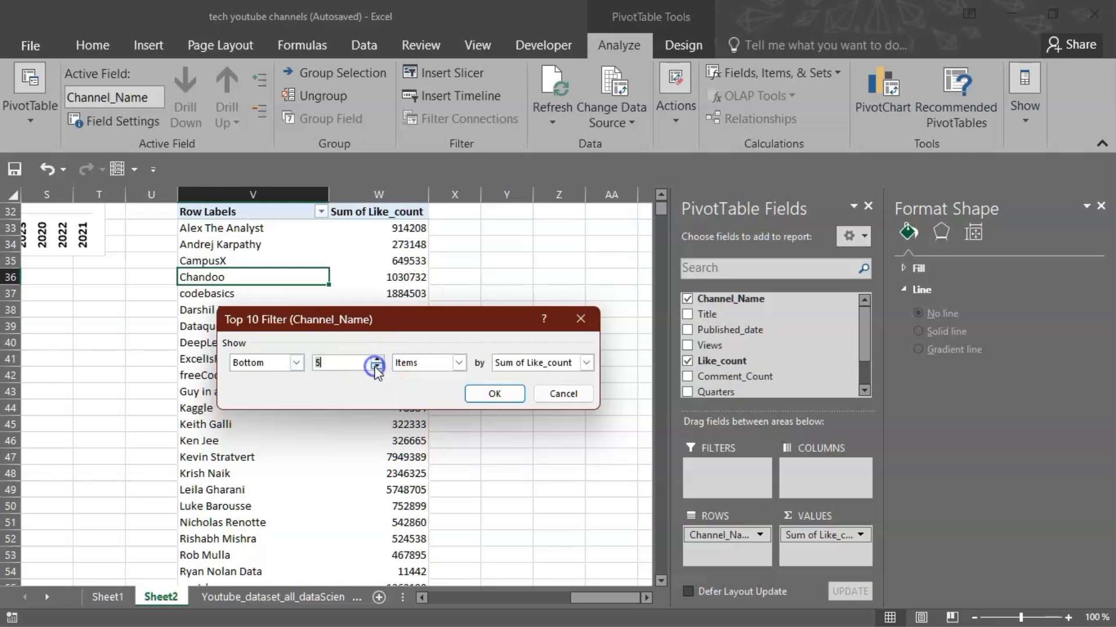
left_click(494, 394)
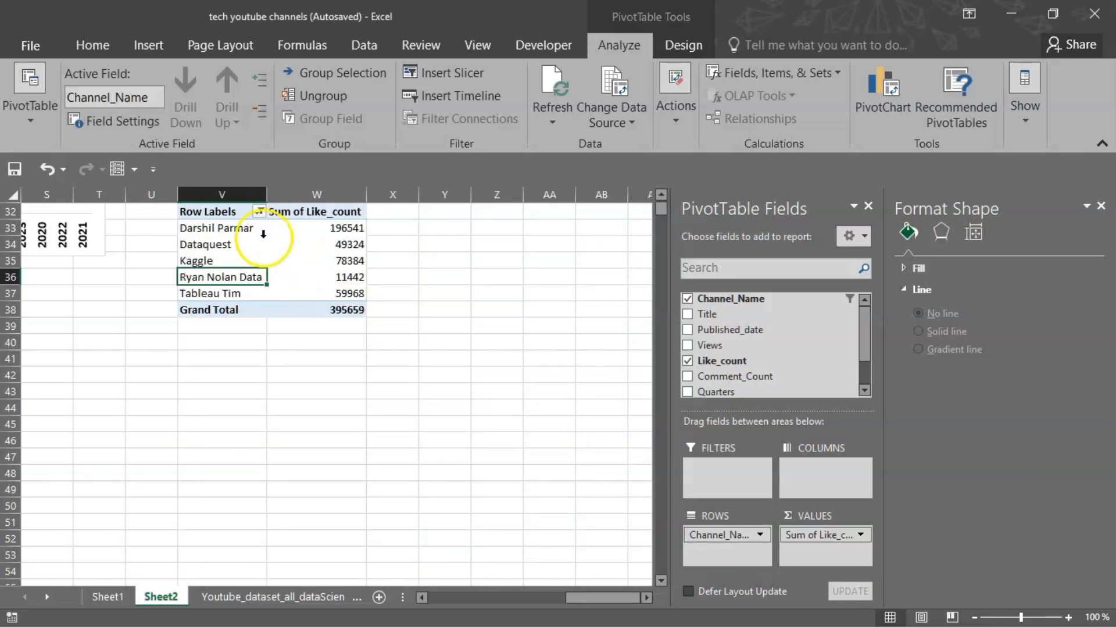
Step: Sort the filtered channels by Sum of Like_count from largest to smallest
left_click(261, 245)
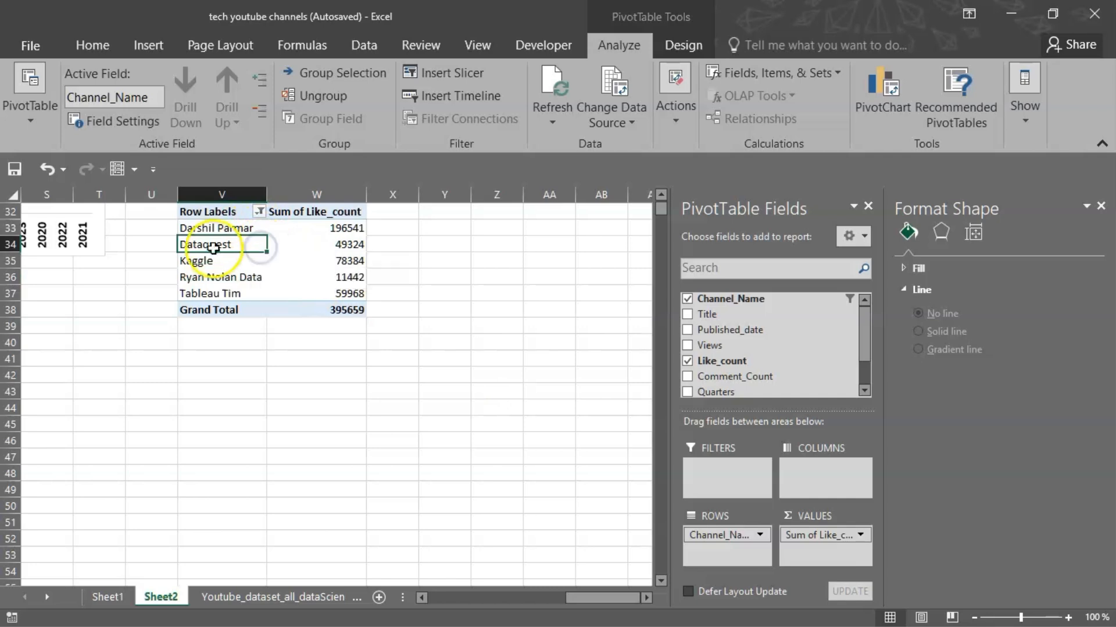
left_click(216, 269)
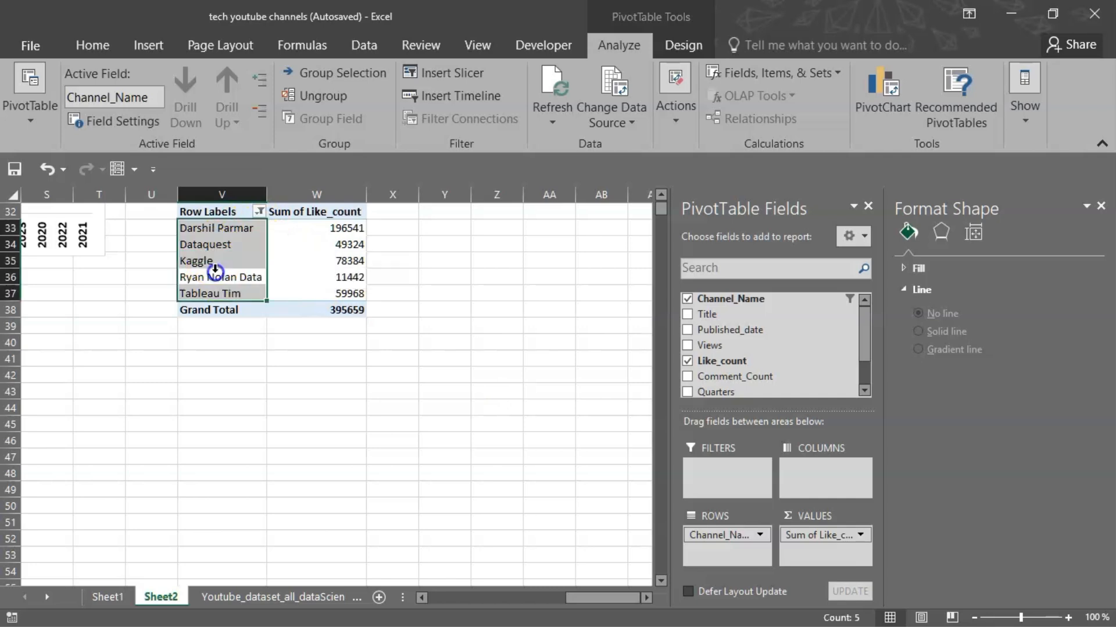
left_click(294, 278)
right_click(295, 279)
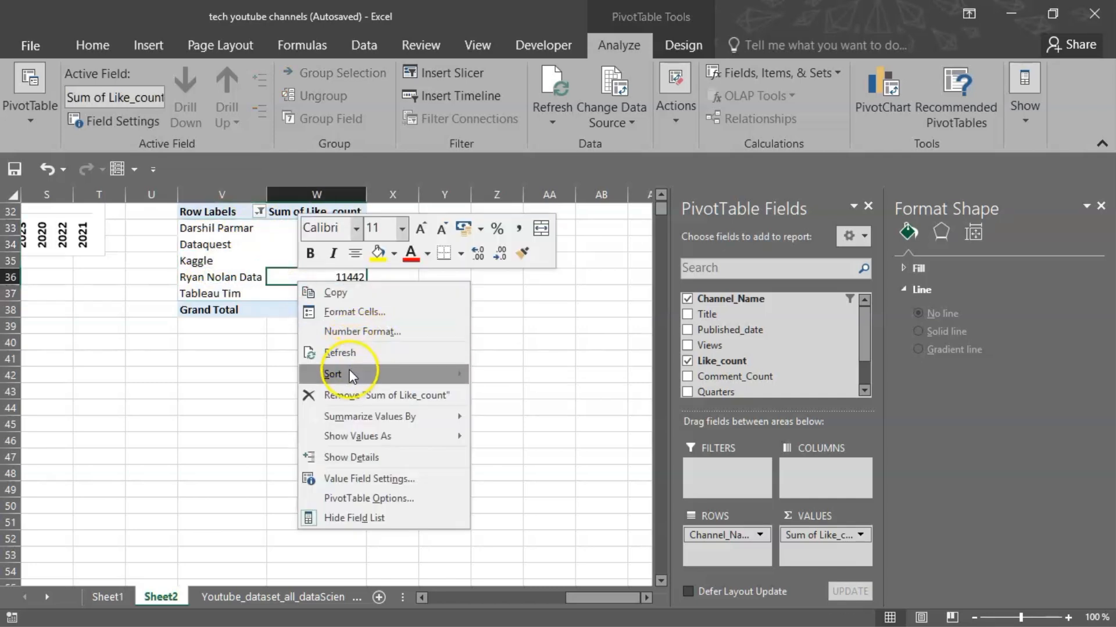
mouse_move(346, 374)
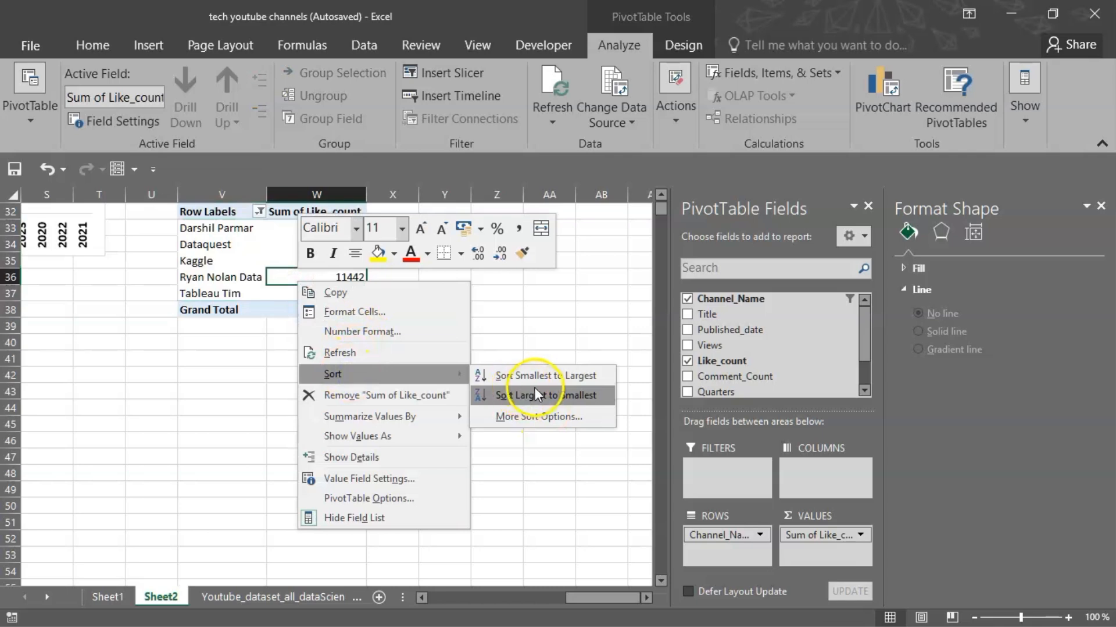
left_click(540, 416)
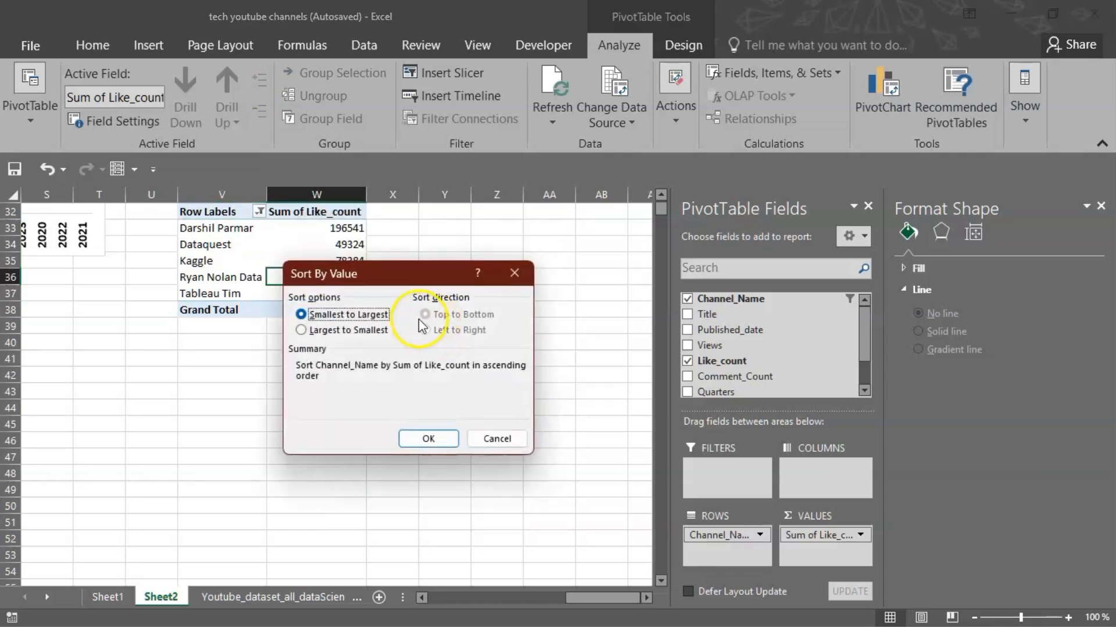
left_click(307, 331)
left_click(412, 436)
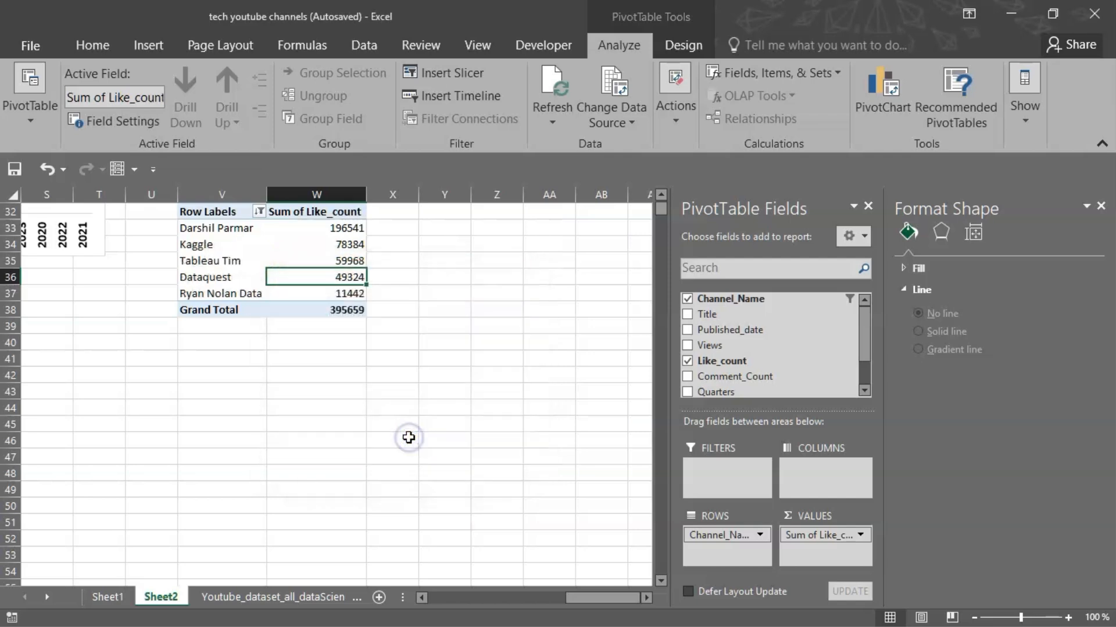
Step: Insert a doughnut PivotChart from the channel likes PivotTable and place it just below the Grand Total row
left_click(308, 242)
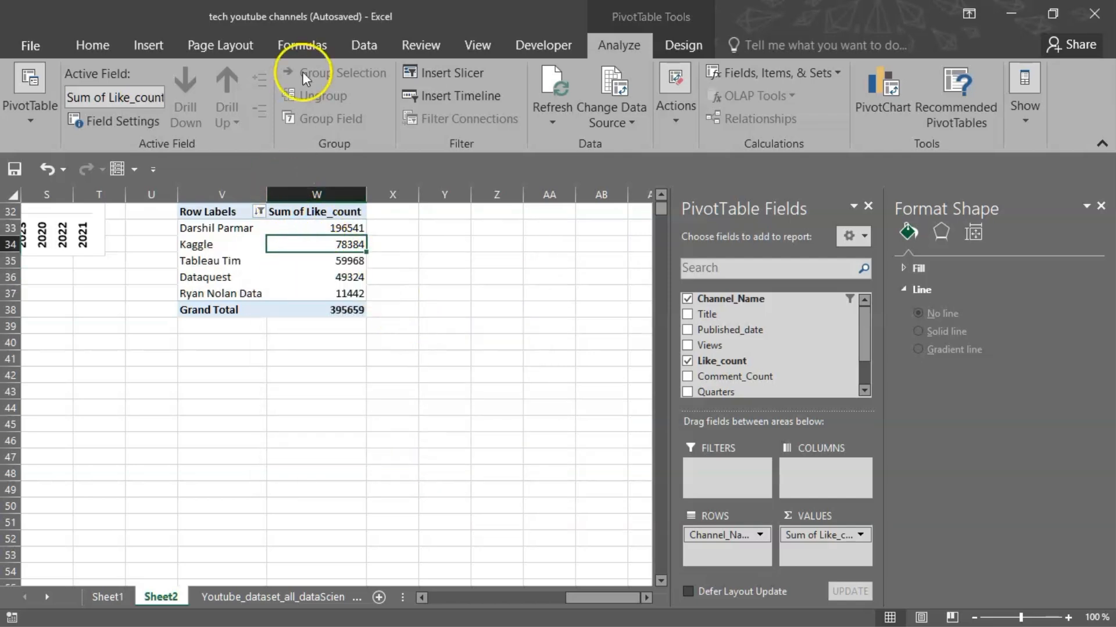
left_click(160, 37)
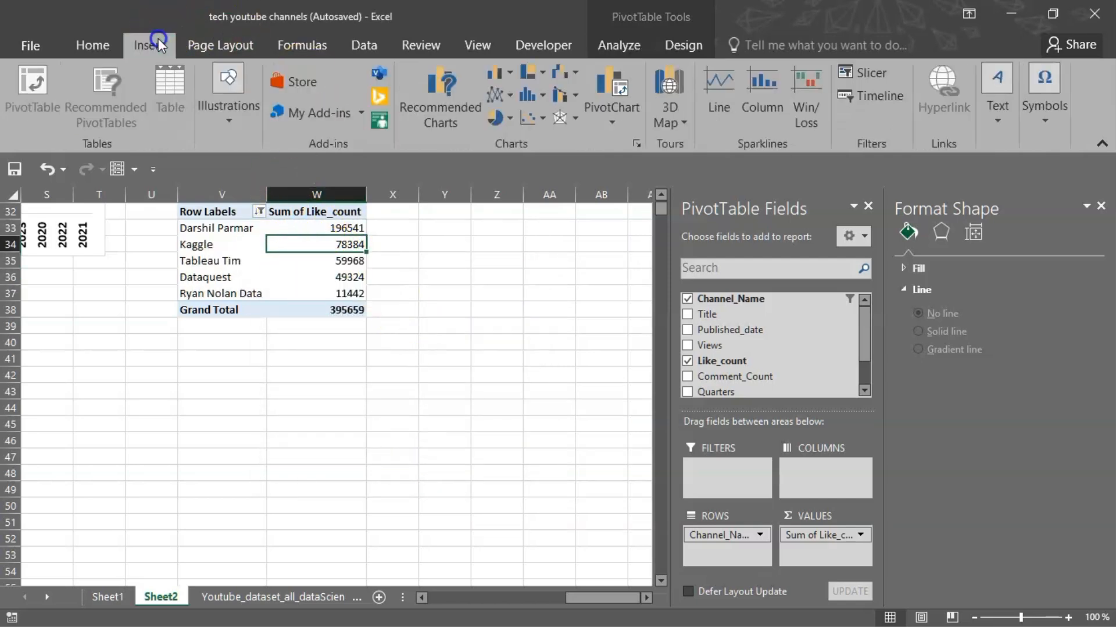
left_click(503, 117)
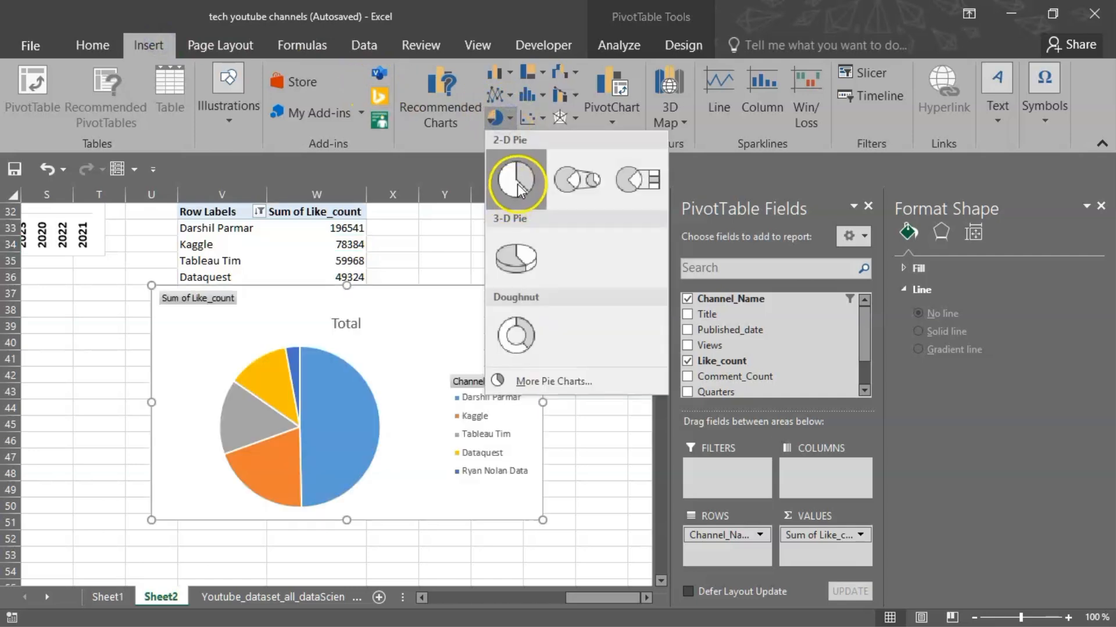
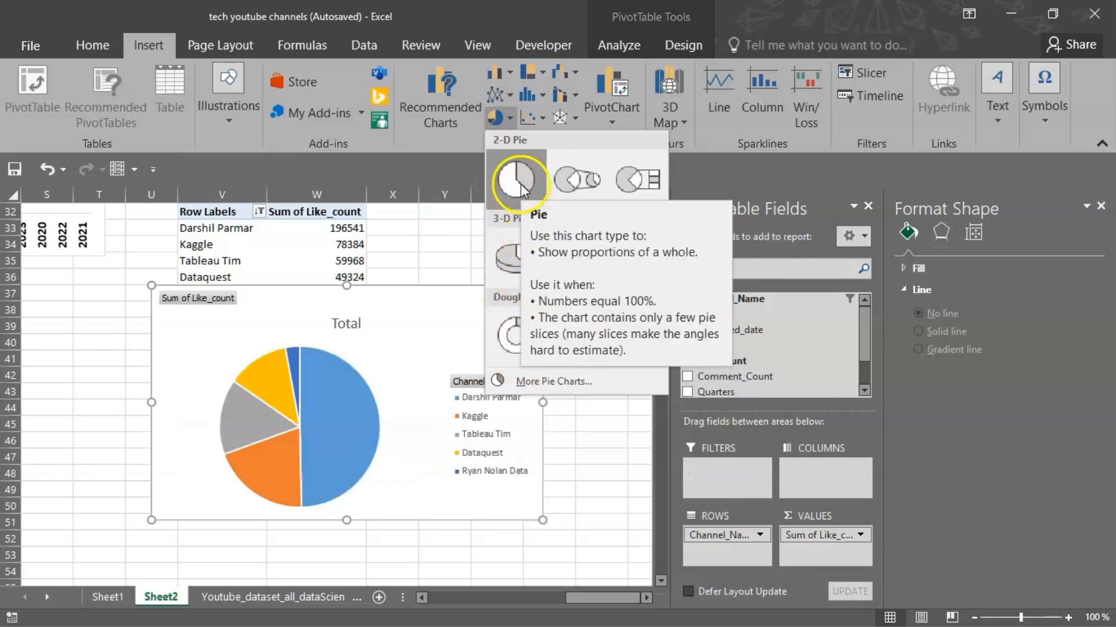
left_click(514, 337)
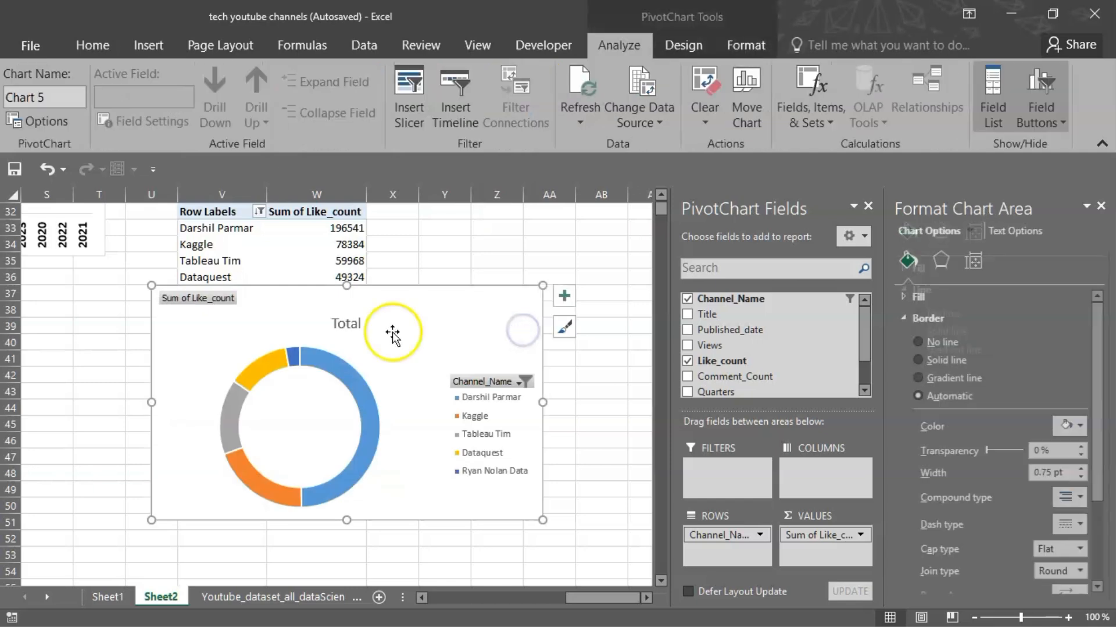
left_click_drag(393, 332, 407, 371)
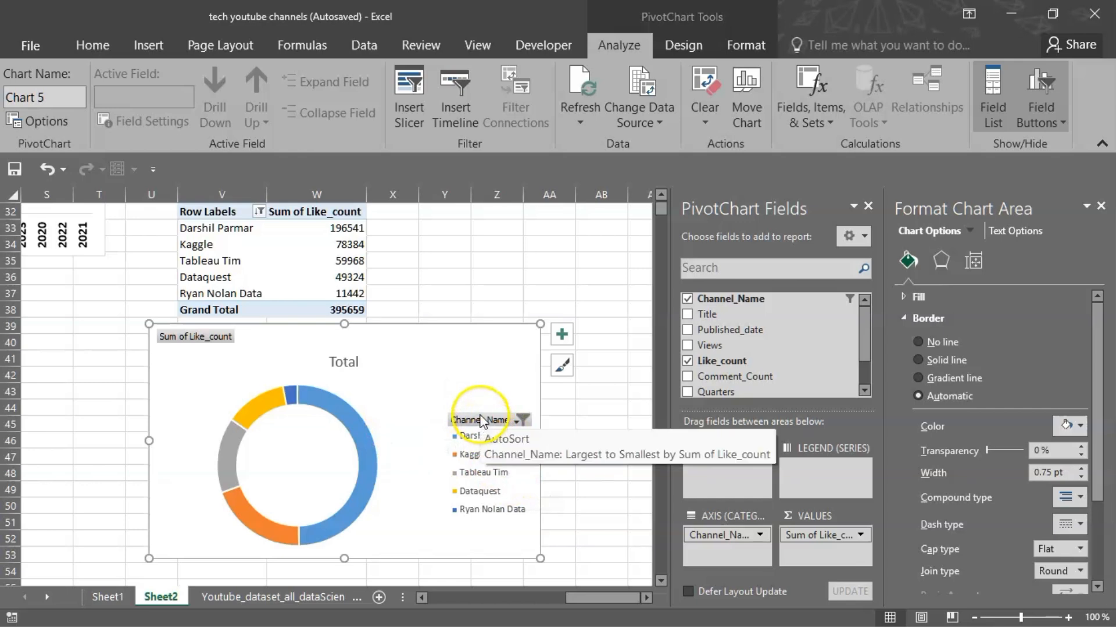
Step: Hide all field buttons on the doughnut chart
left_click(196, 339)
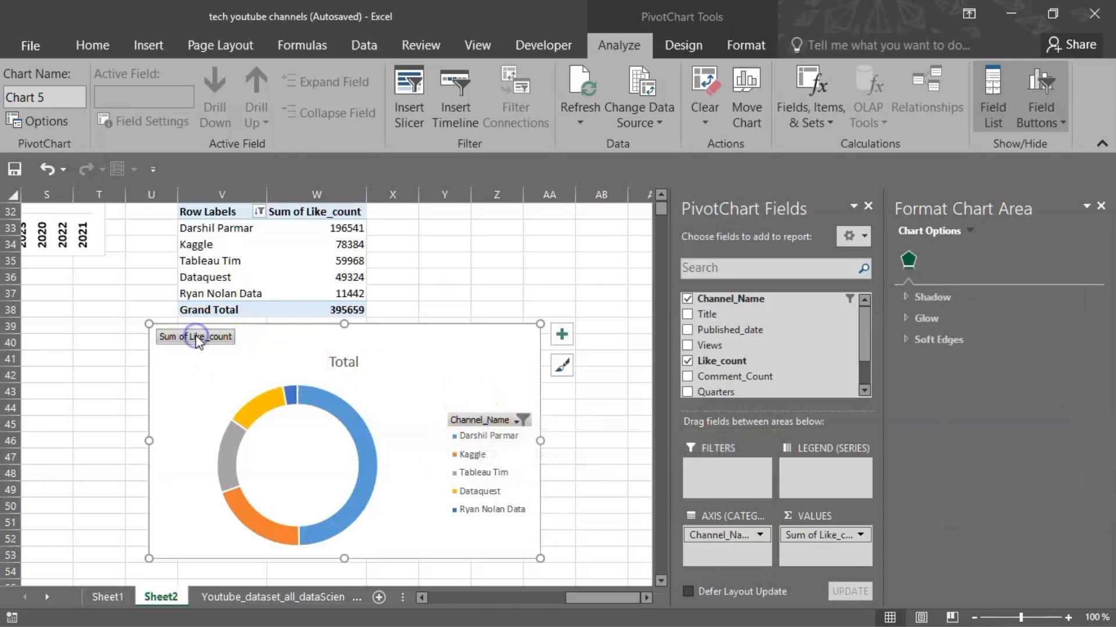
right_click(196, 338)
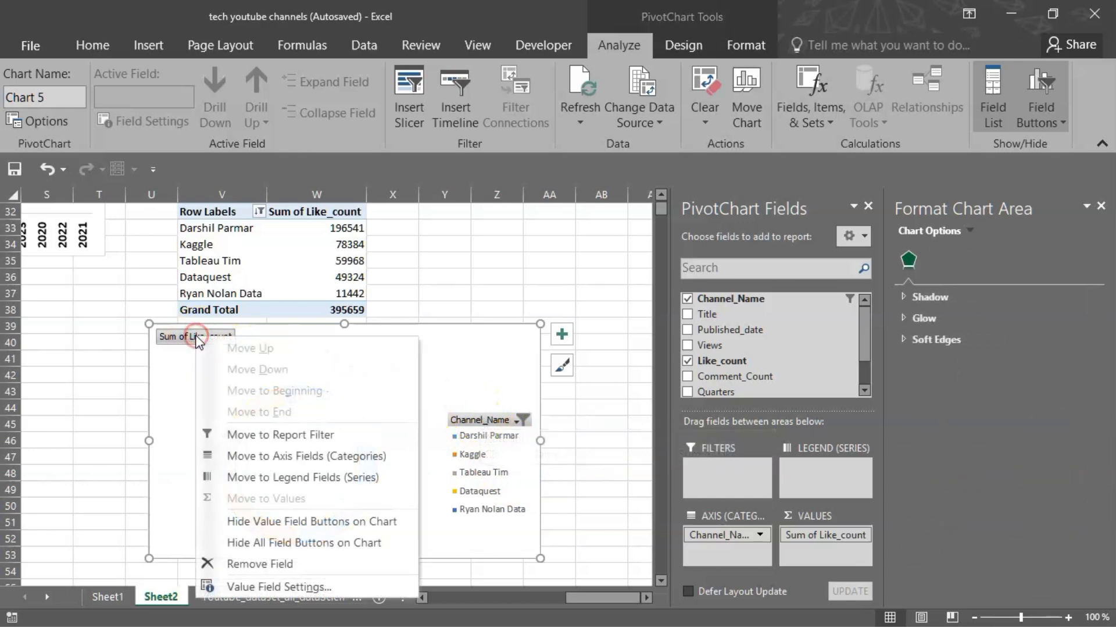
left_click(263, 542)
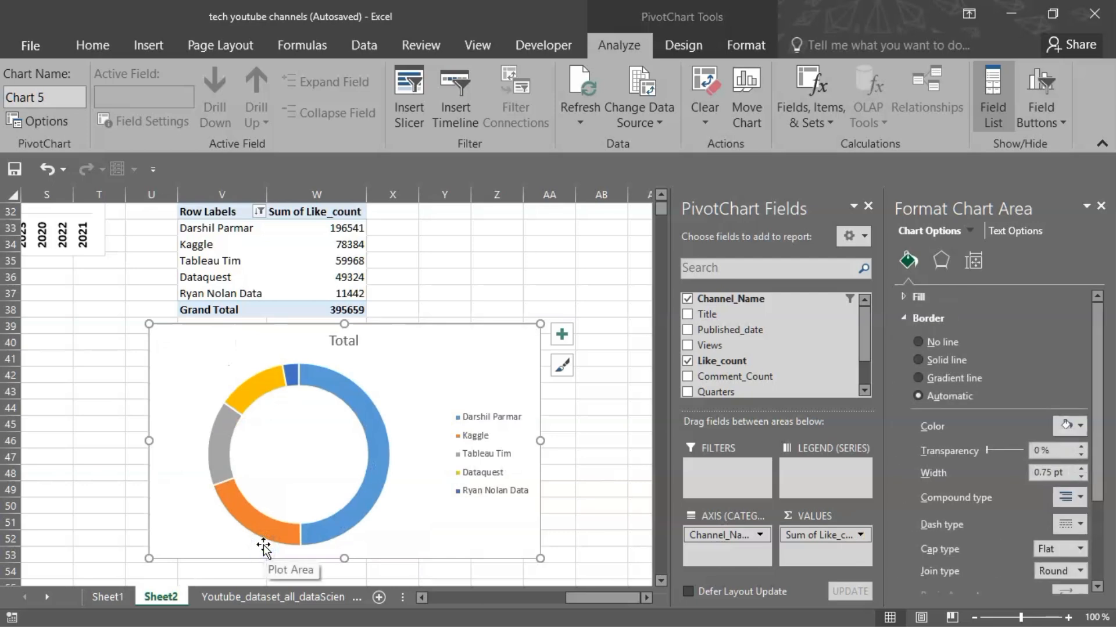
Step: Replace the doughnut chart's title with "bottom 5 channel likes" and leave the title selected
left_click(343, 340)
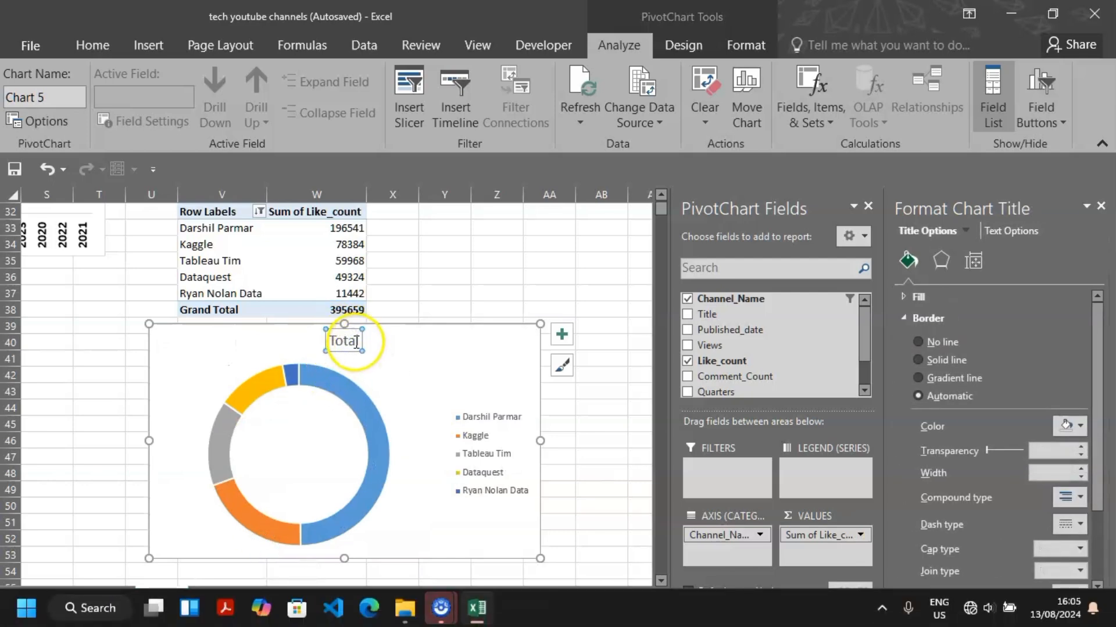
left_click(356, 344)
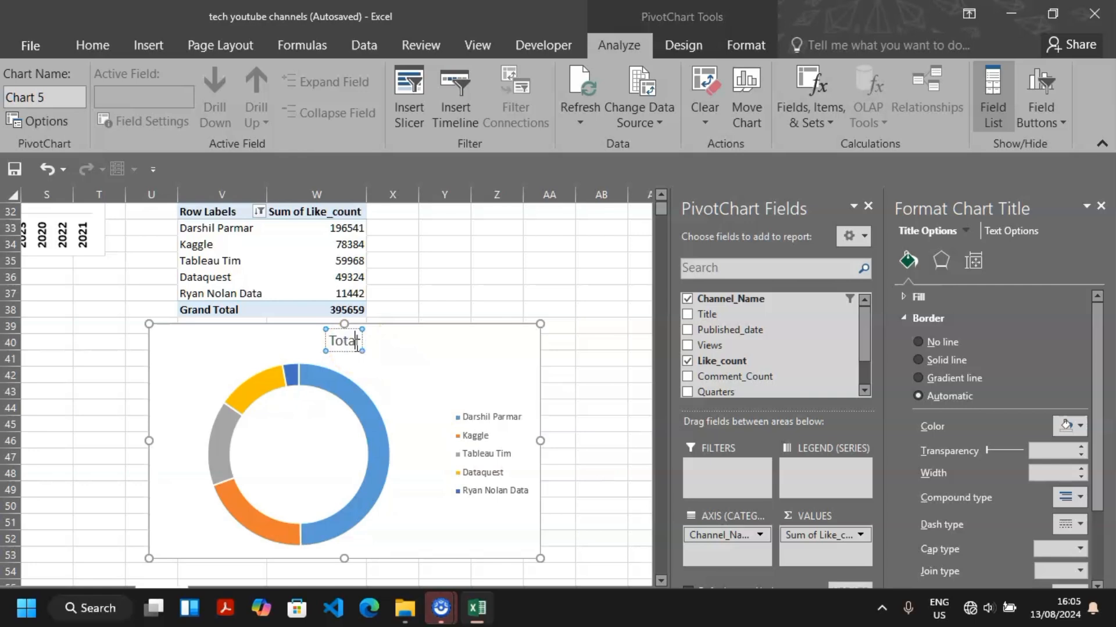
key("BackSpace")
key("BackSpace")
key("BackSpace")
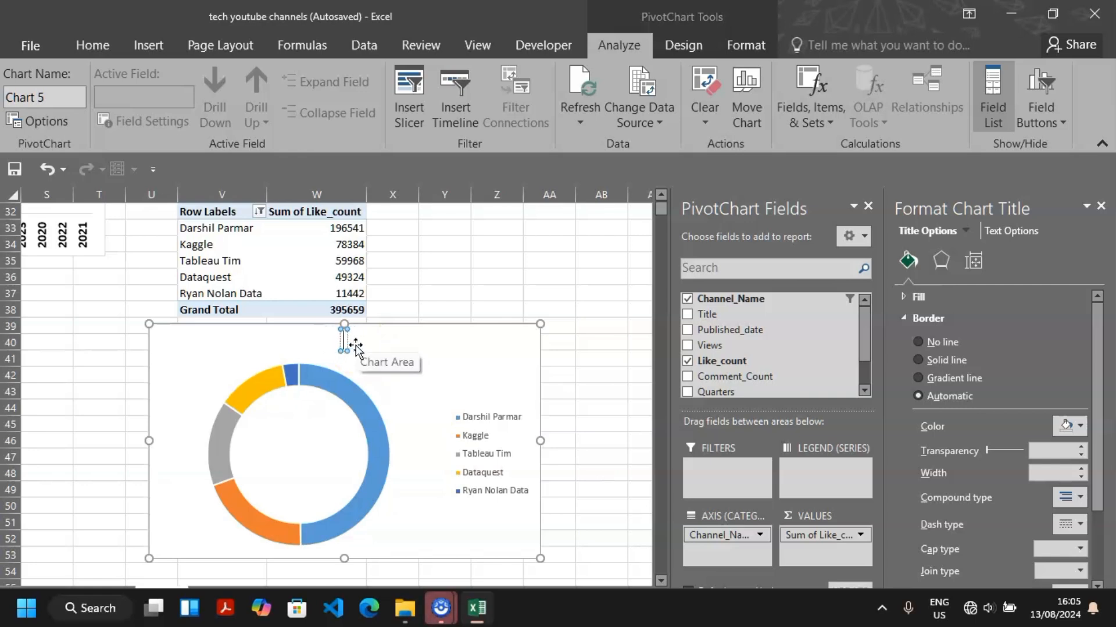
type("boc")
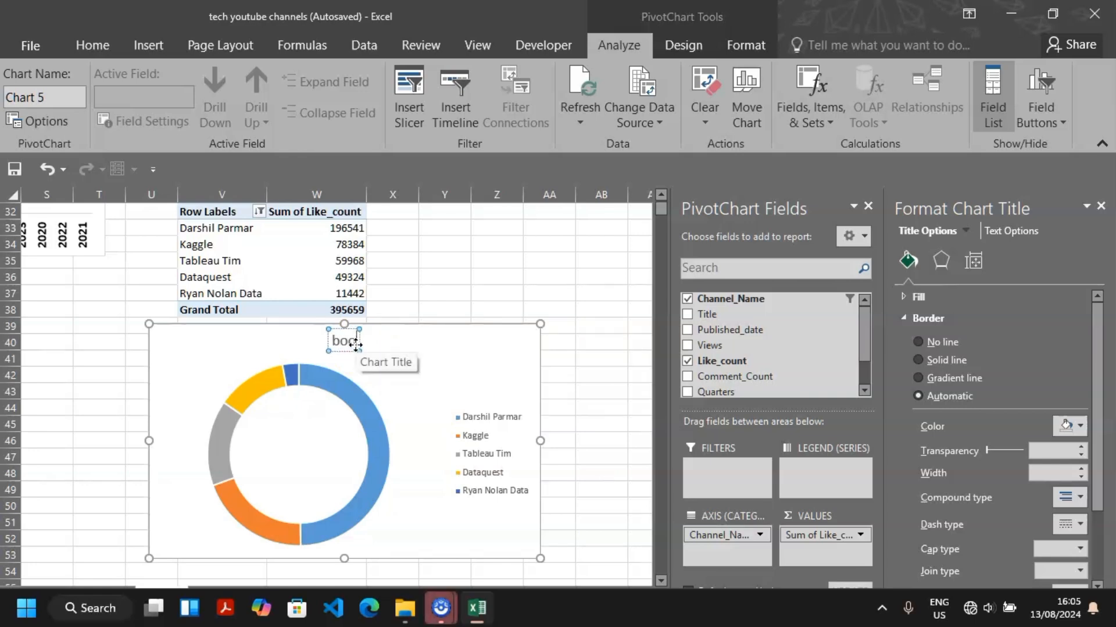
type("h")
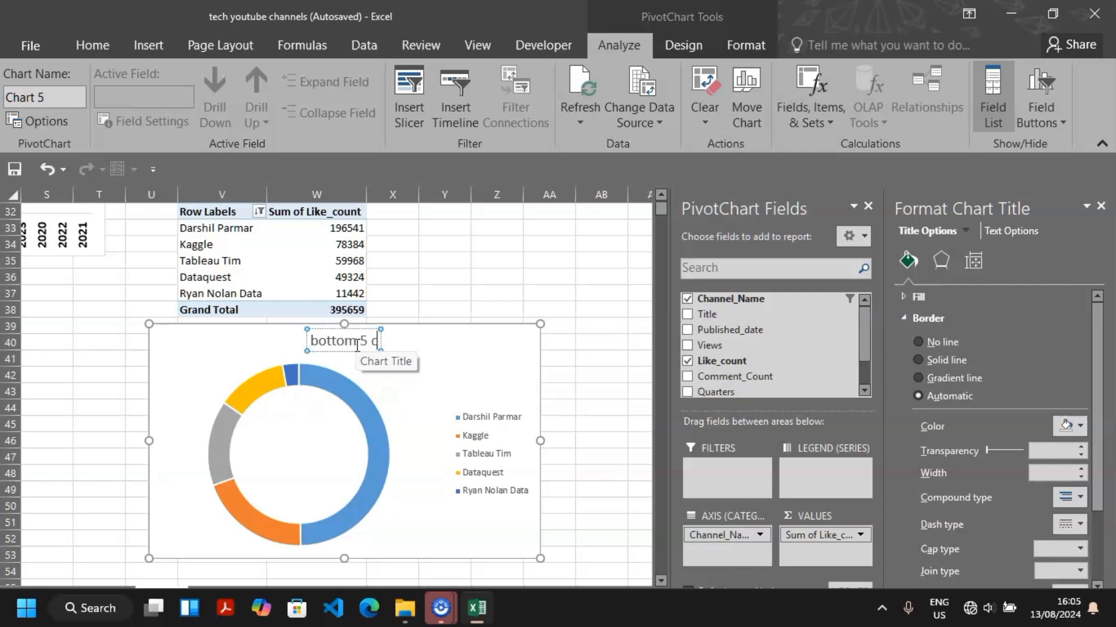
type("hannle")
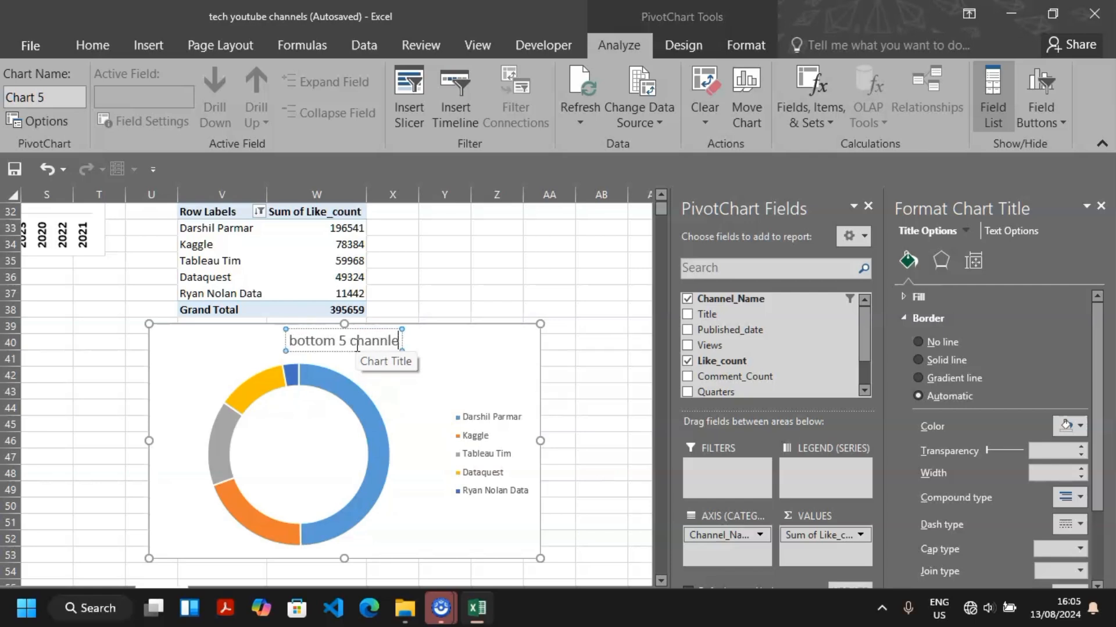
key("BackSpace")
key("BackSpace")
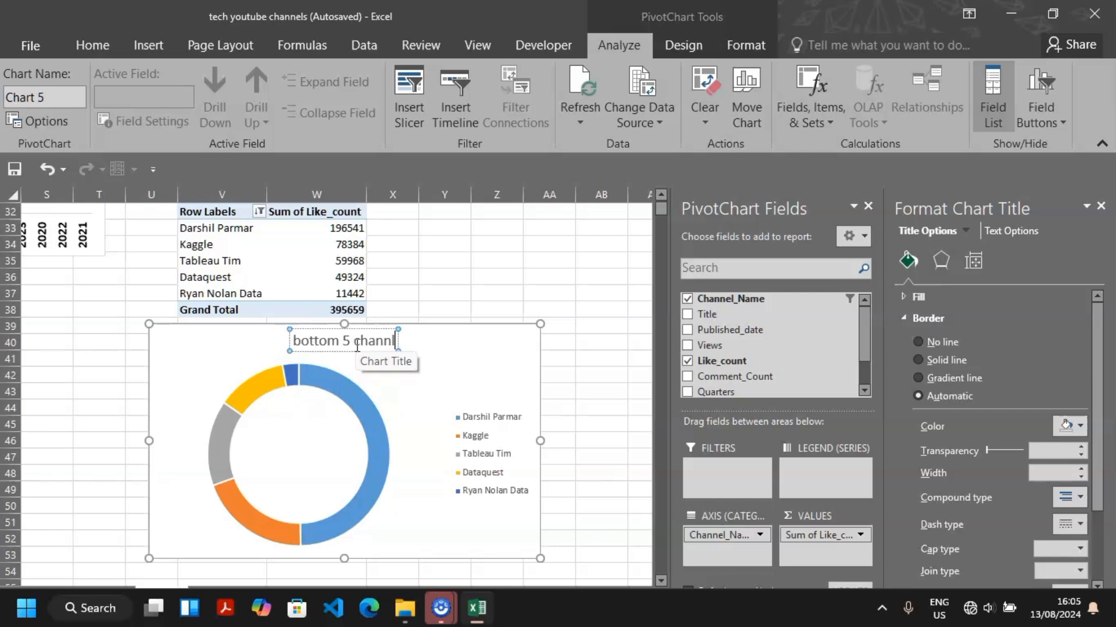
type("el")
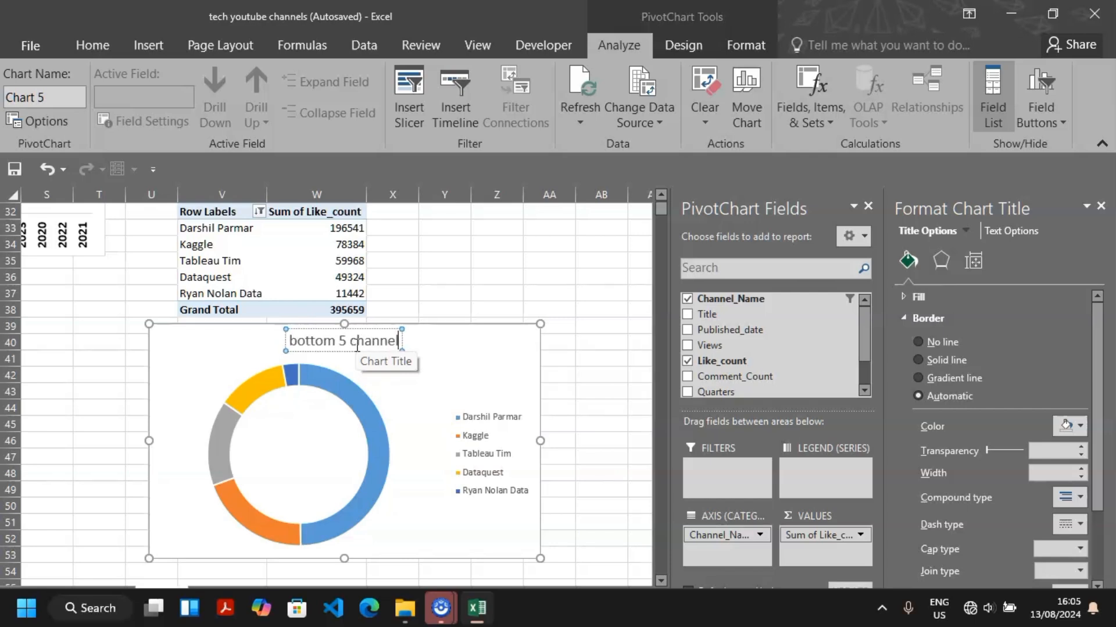
type(" likes")
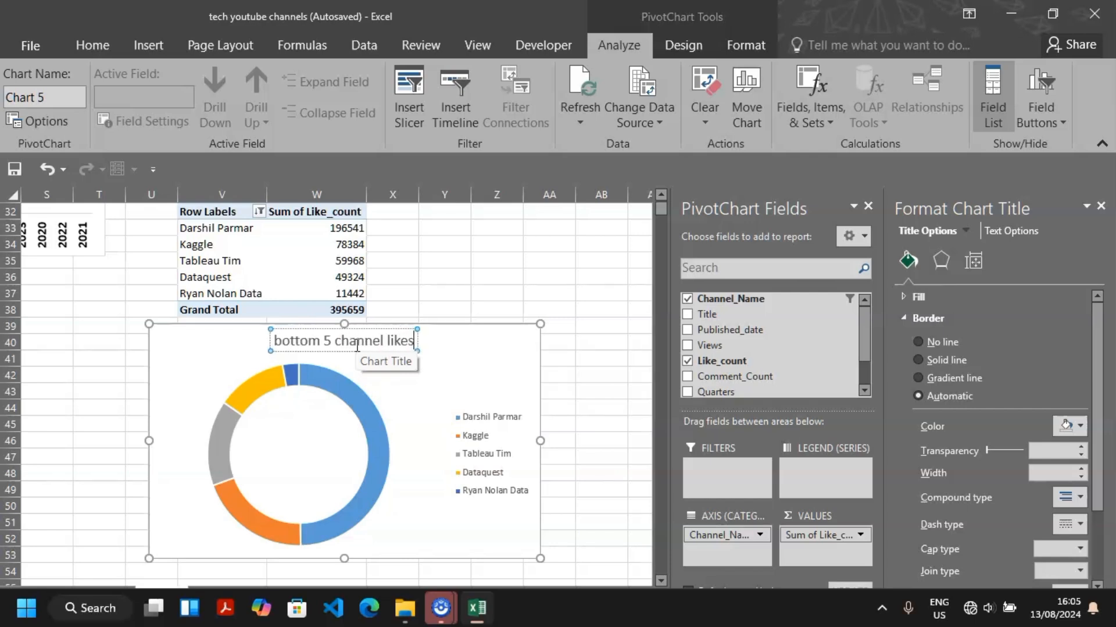
key("Return")
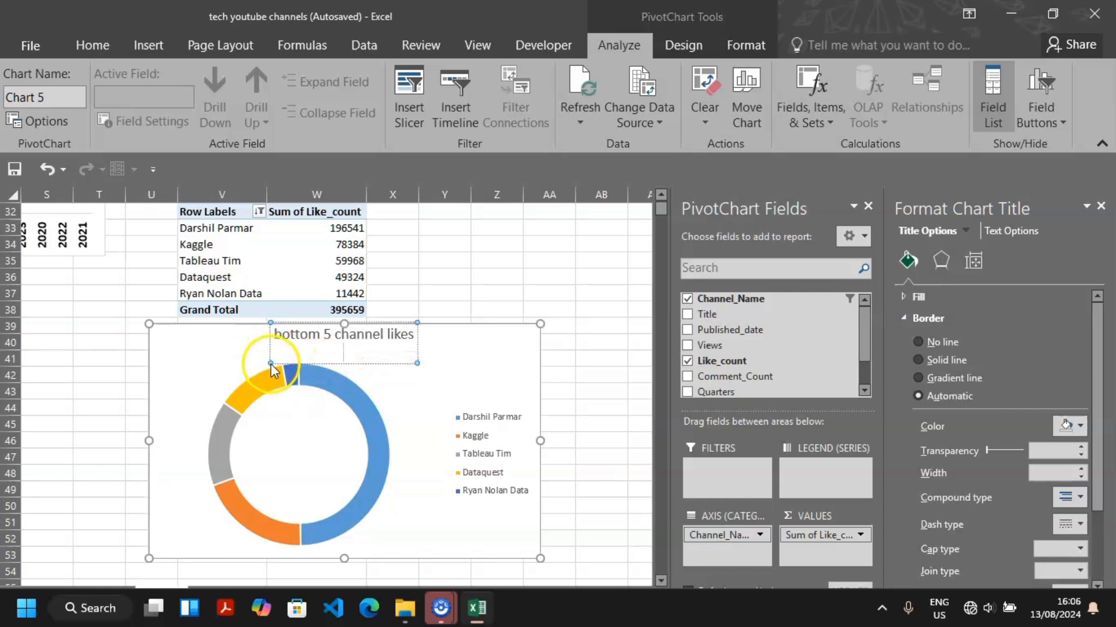
left_click(440, 353)
left_click(294, 342)
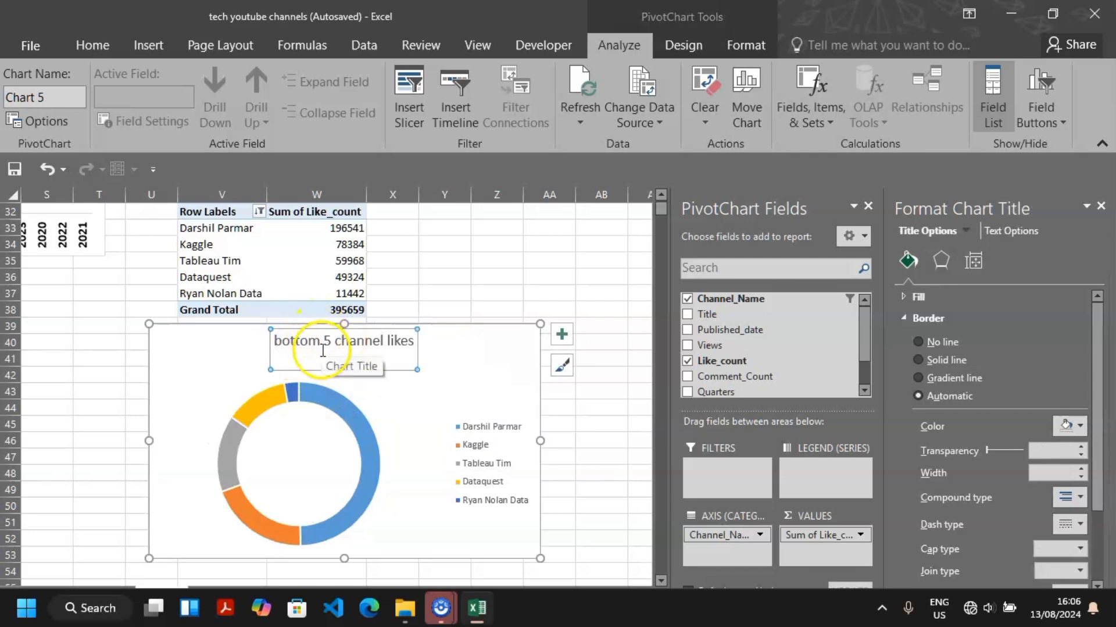
Step: Apply the solid blue theme style with white text to the doughnut chart's title and nudge the title slightly upward
right_click(323, 350)
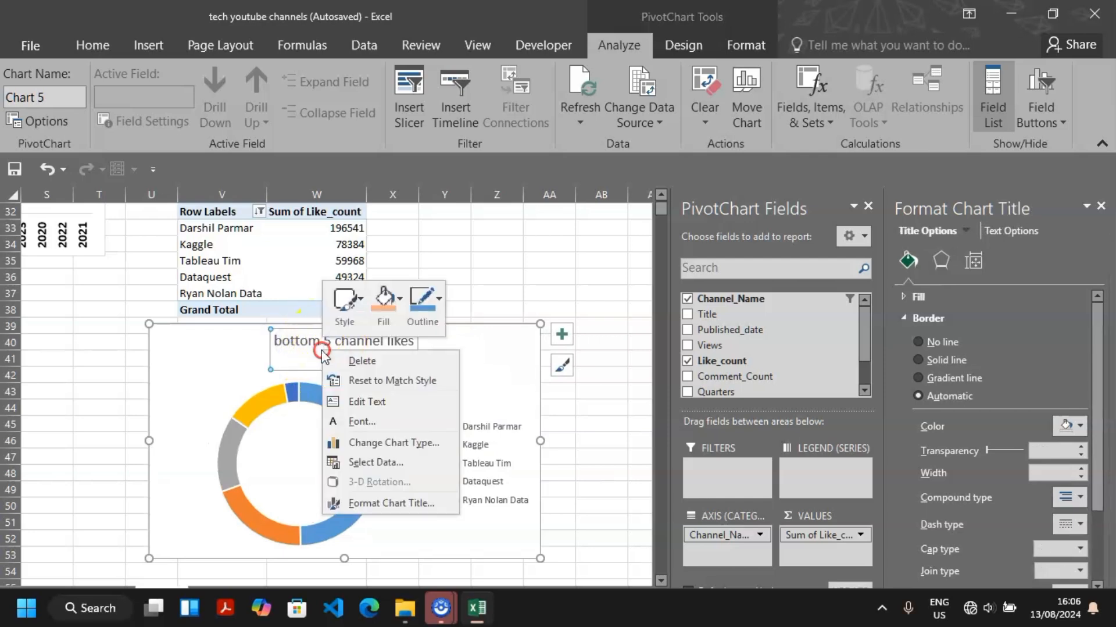
left_click(360, 300)
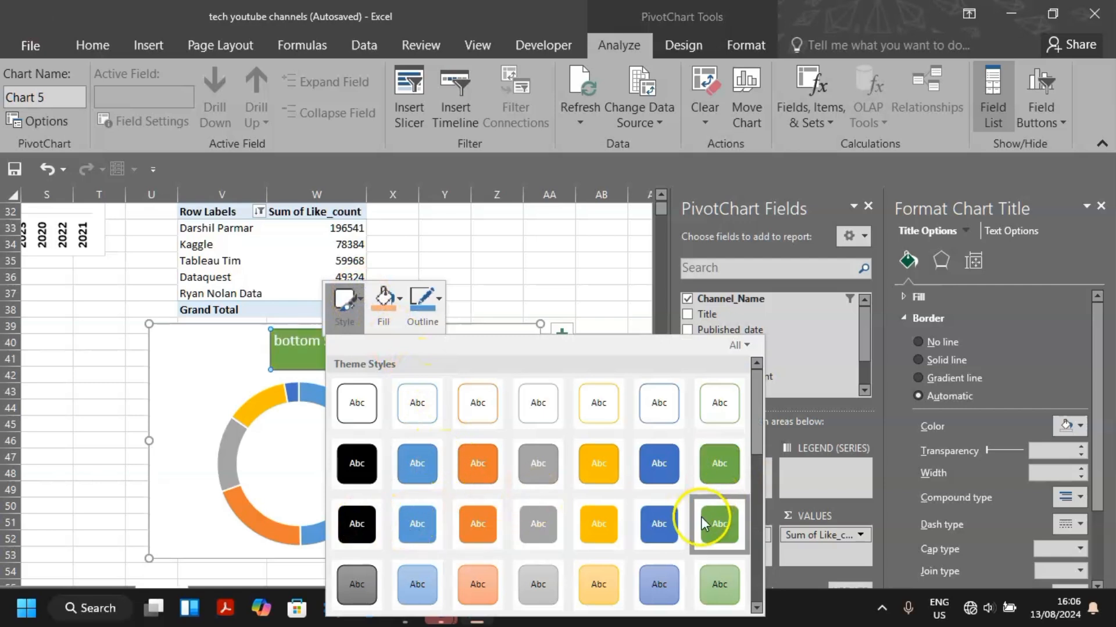
left_click(665, 524)
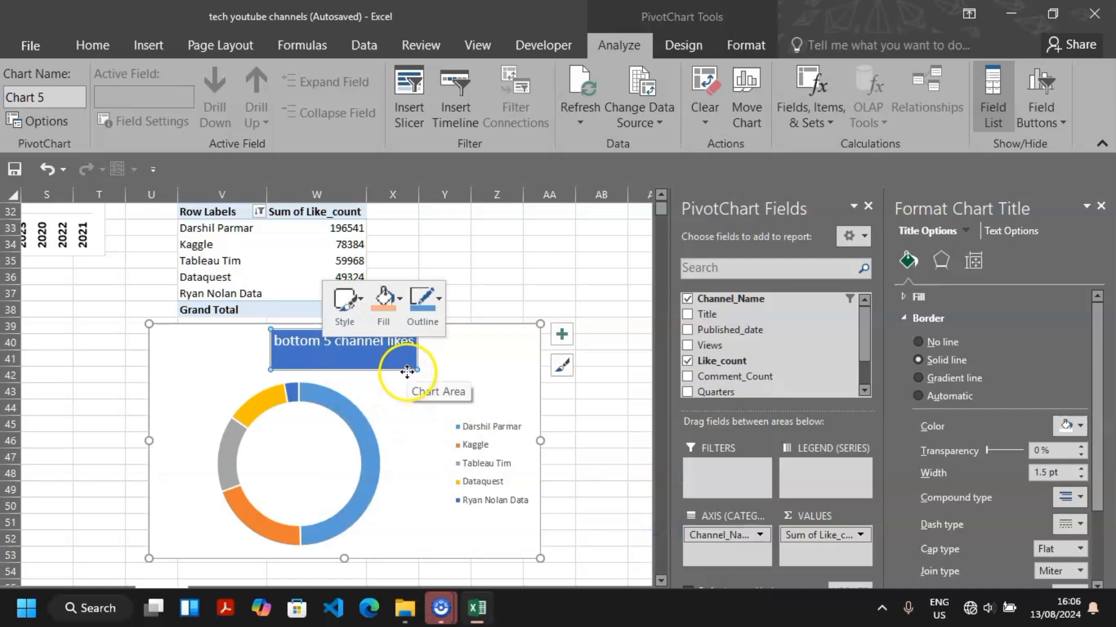
left_click_drag(407, 371, 405, 364)
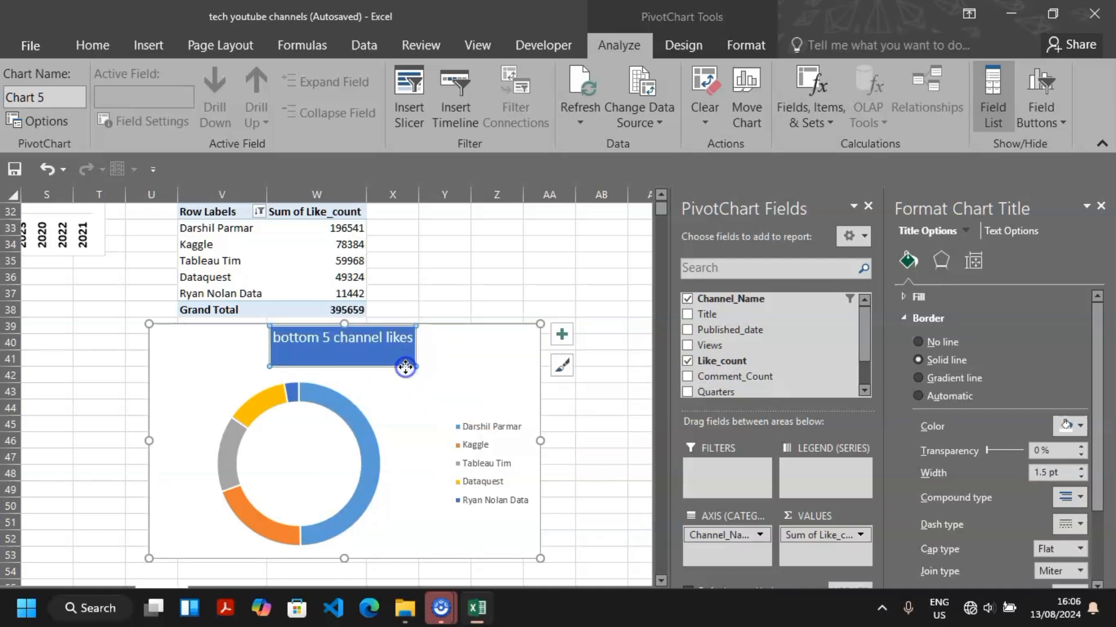
left_click(415, 365)
Step: Enlarge the doughnut's plot area slightly from its upper-left corner within the chart
left_click(330, 429)
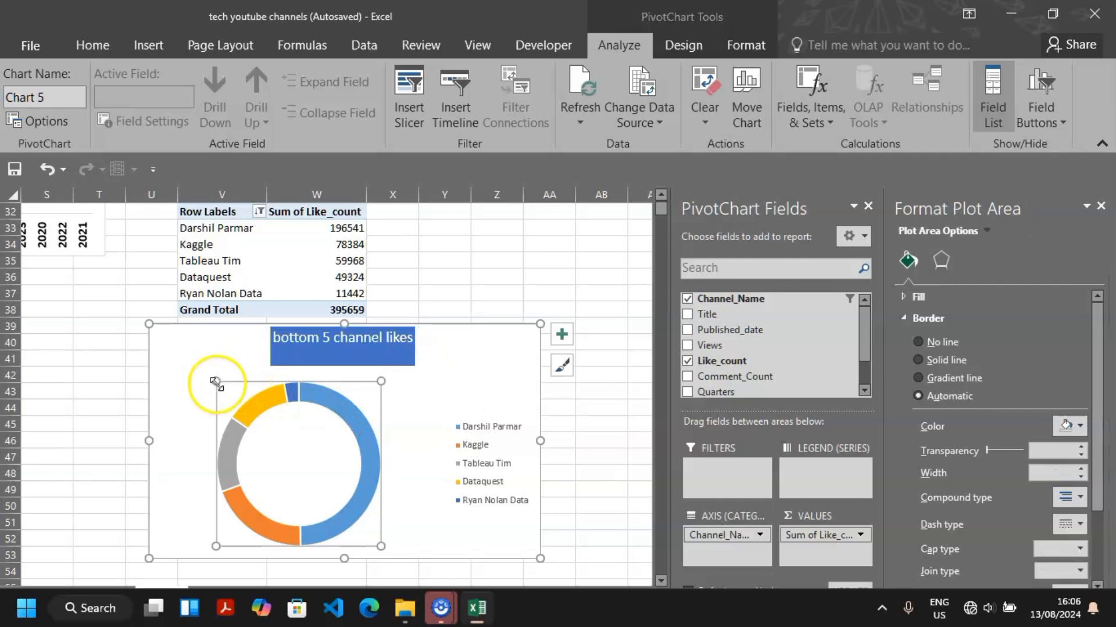
mouse_move(215, 381)
left_mouse_down()
mouse_move(205, 372)
mouse_move(221, 363)
mouse_move(196, 369)
mouse_move(205, 386)
left_mouse_up()
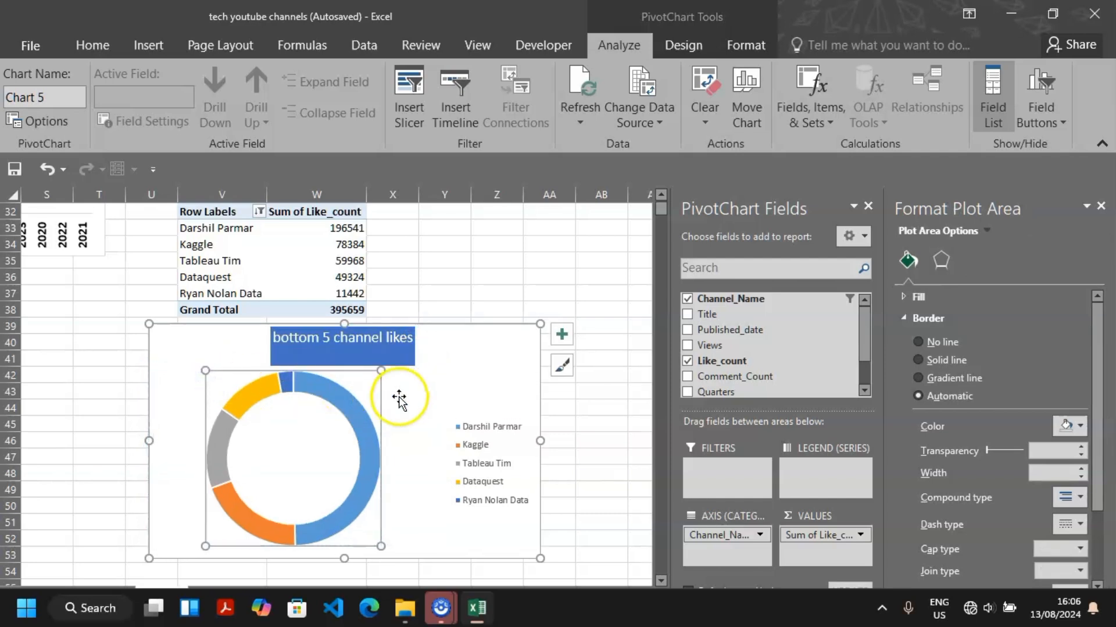
left_click(350, 399)
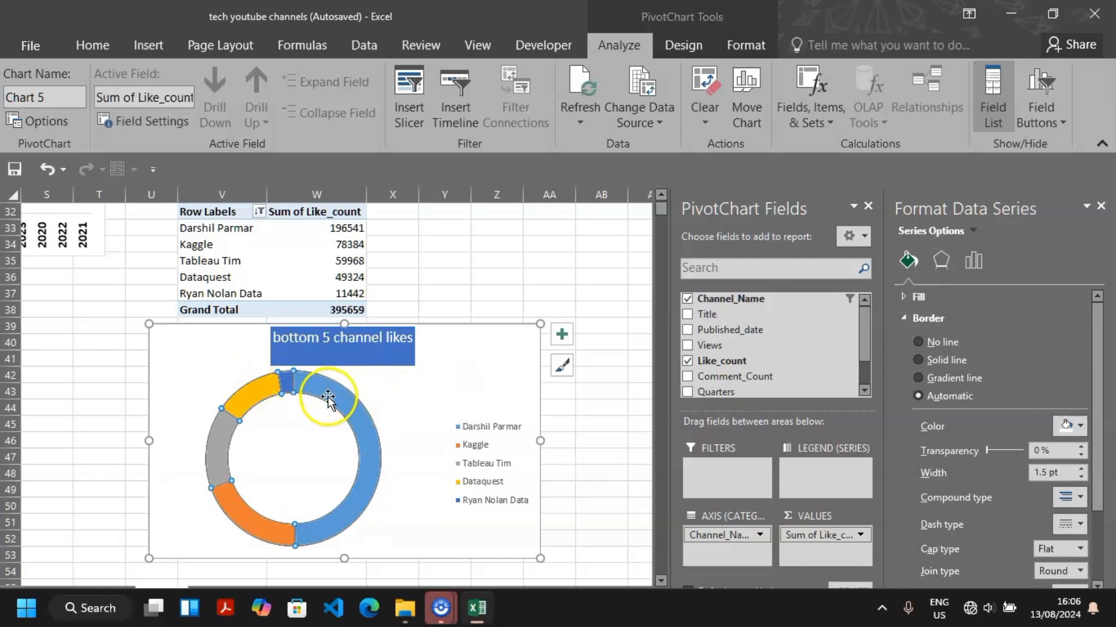
left_click(325, 395)
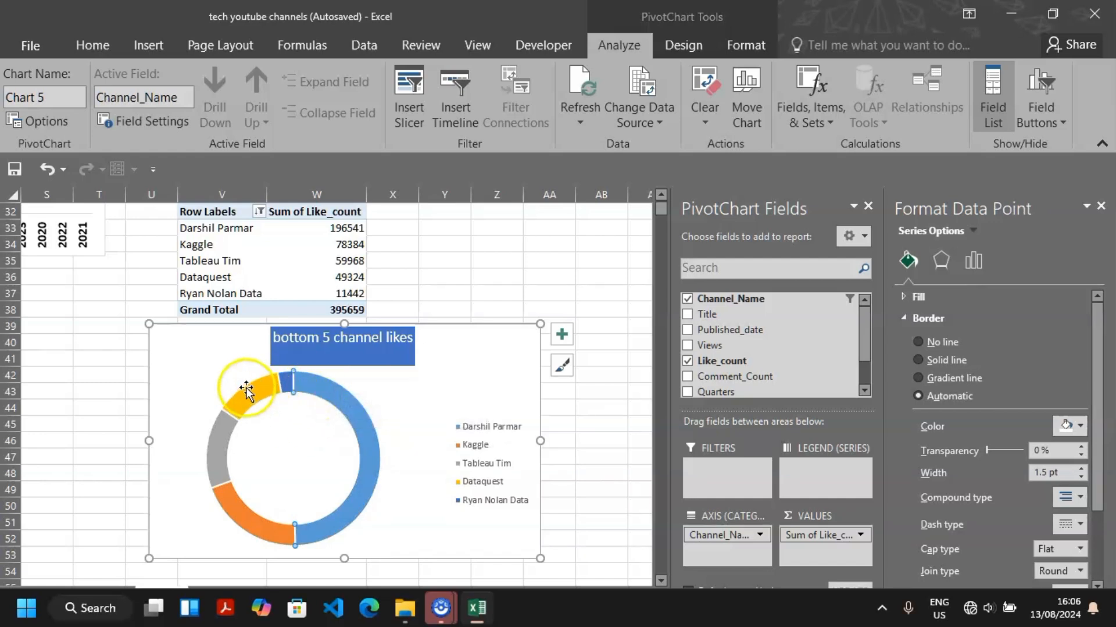
left_click(225, 372)
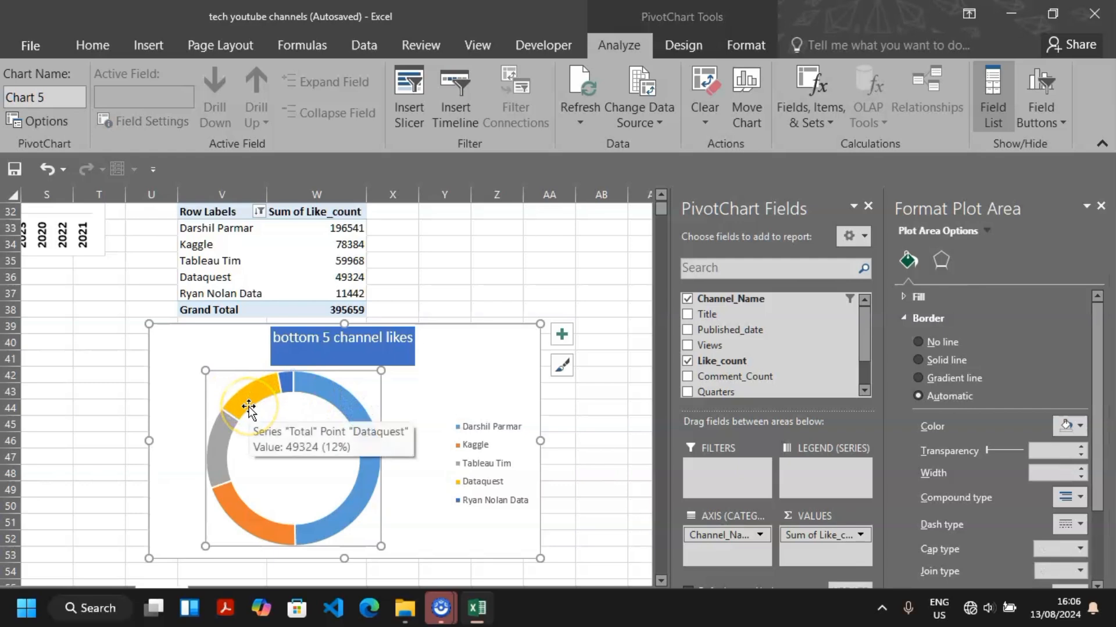
left_click(256, 400)
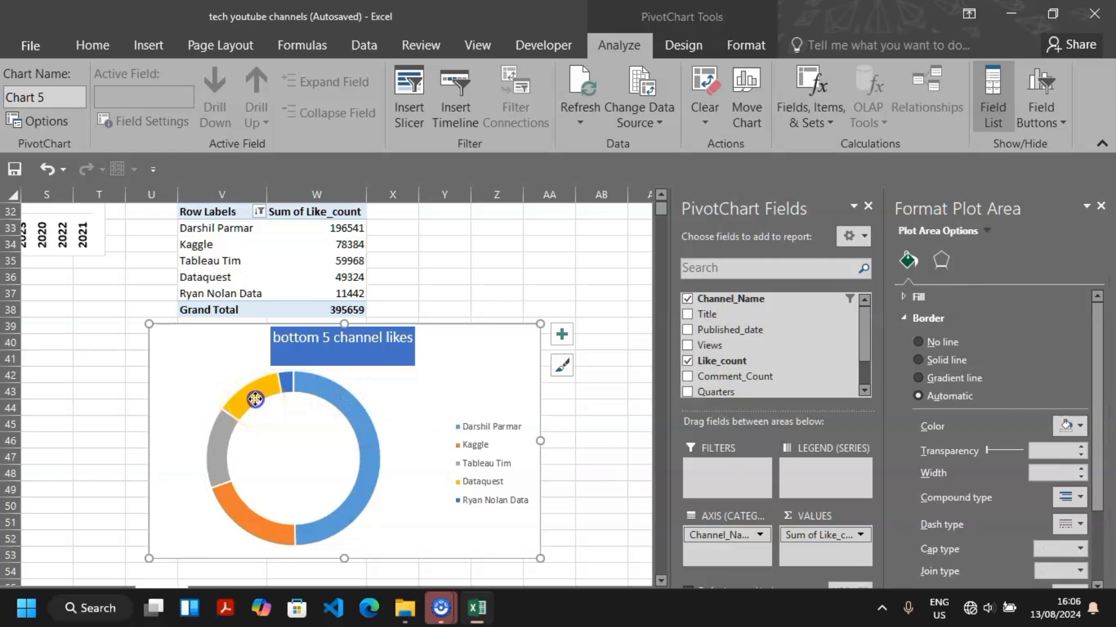
Step: Fill only the largest slice of the doughnut chart with a dark orange theme color
mouse_move(317, 385)
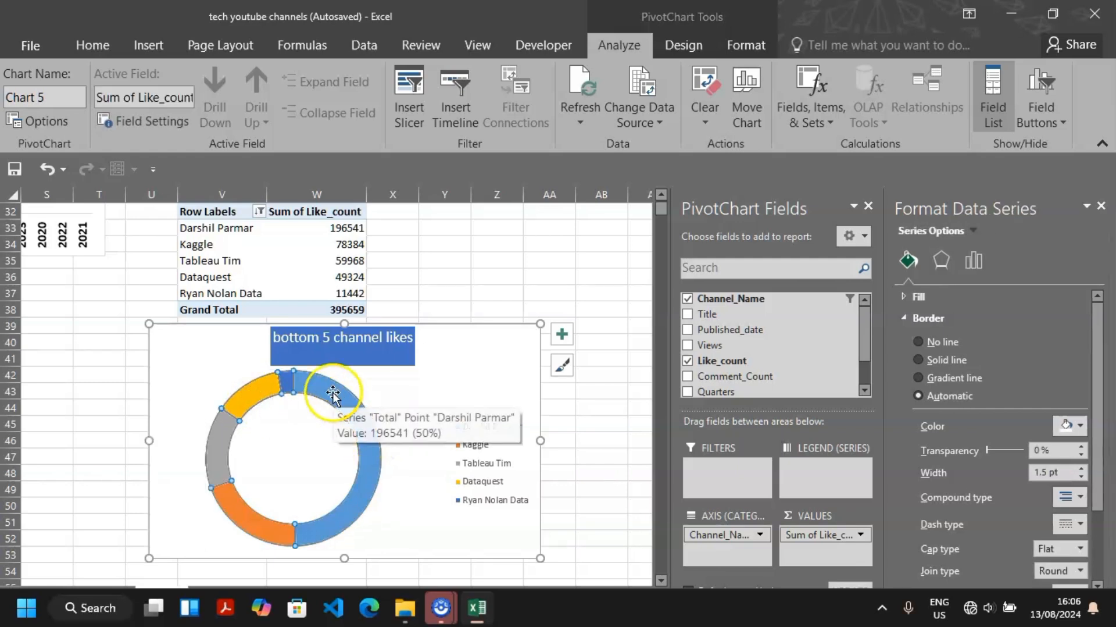
left_click(299, 381)
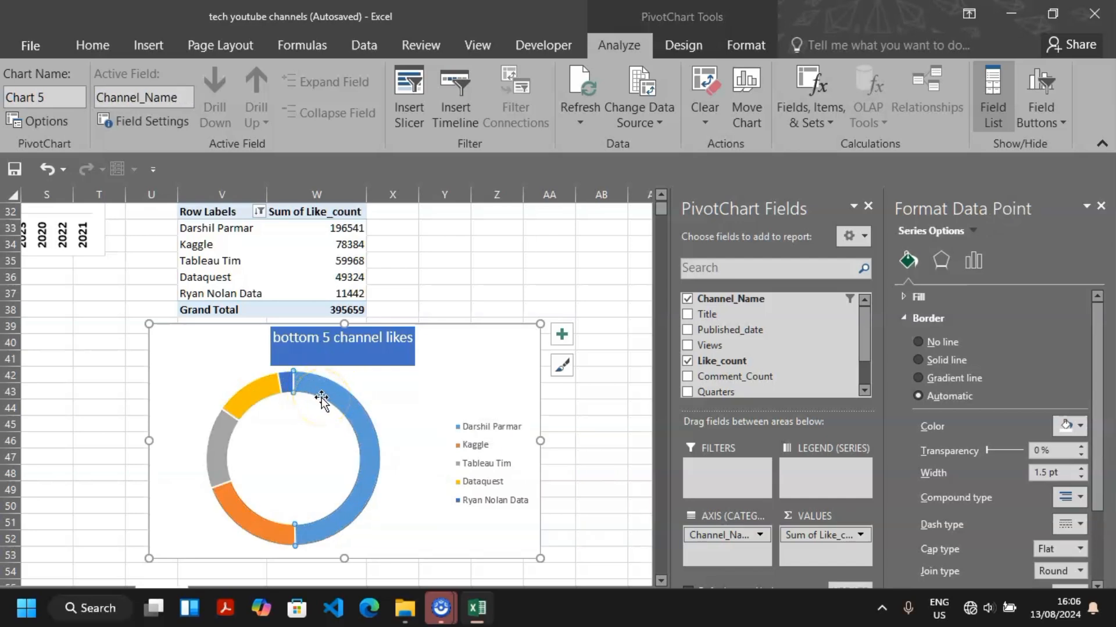
right_click(316, 386)
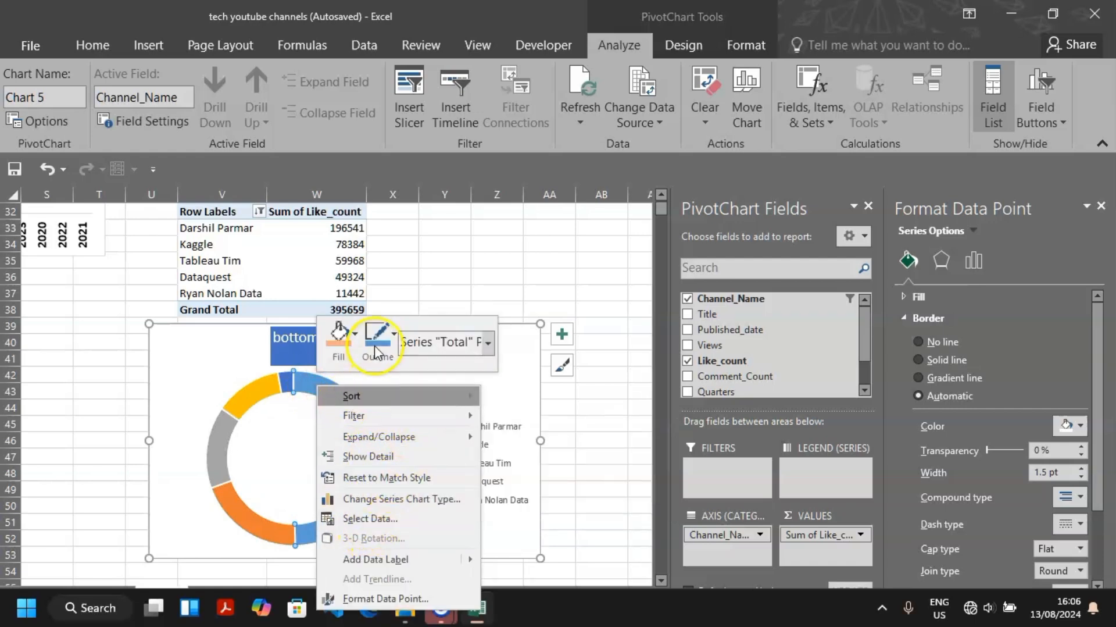
left_click(340, 337)
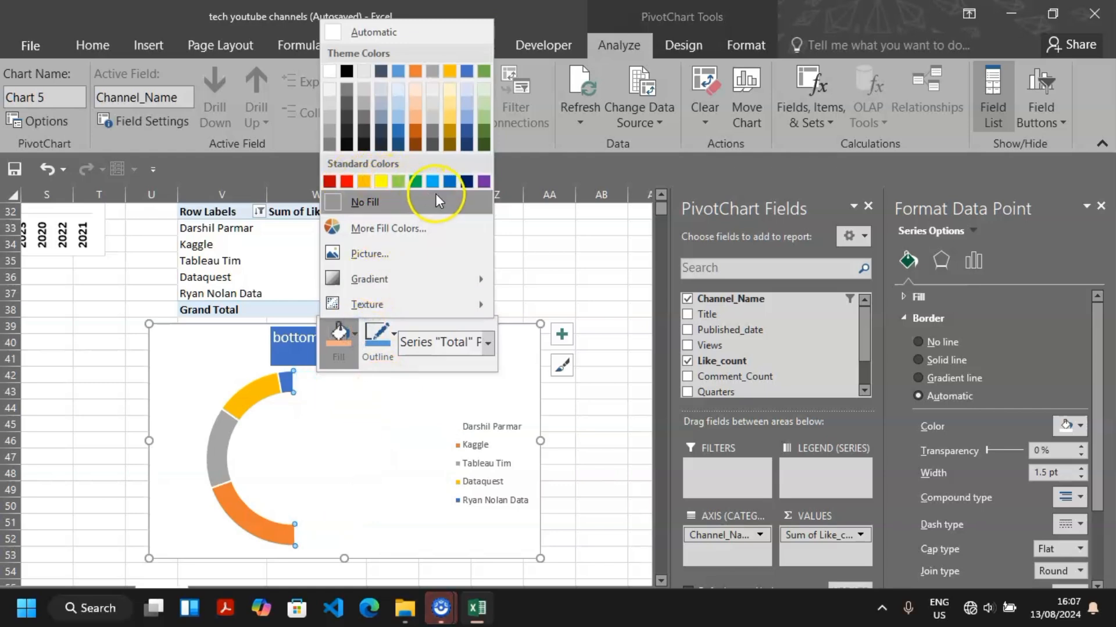
left_click(417, 134)
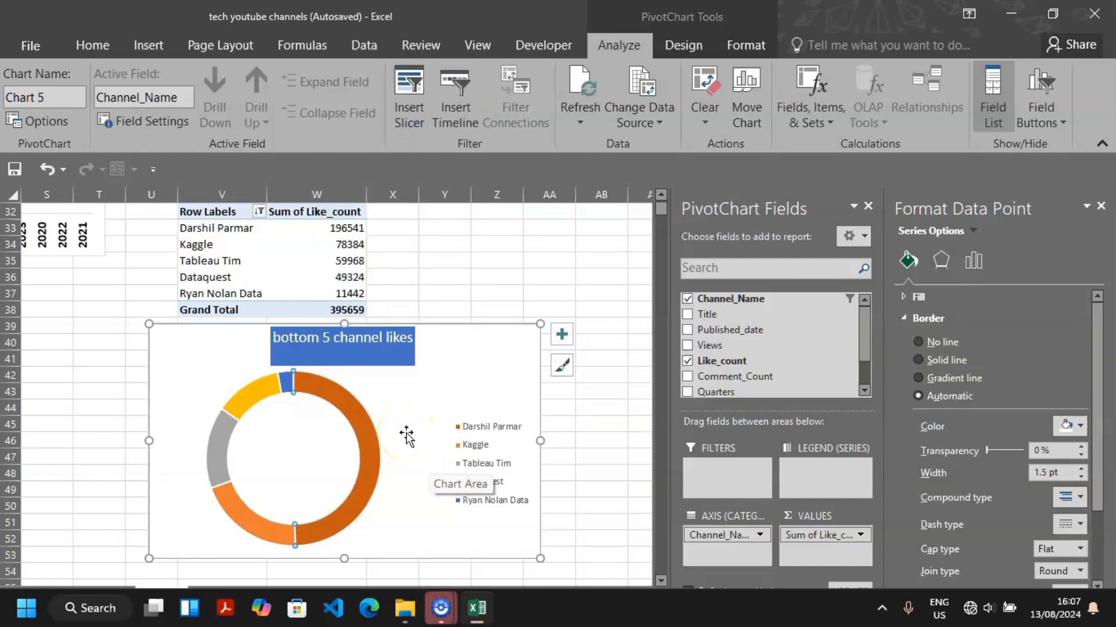
Step: Enlarge the doughnut chart's legend box by extending its upper-left corner toward the ring
left_click(475, 415)
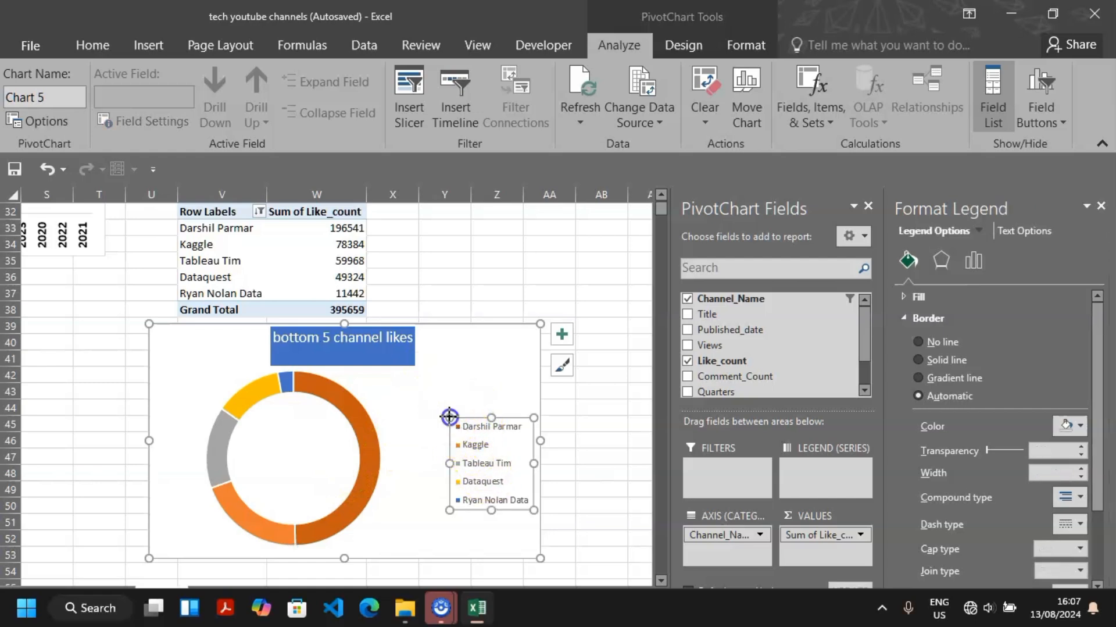
left_click_drag(449, 417, 422, 388)
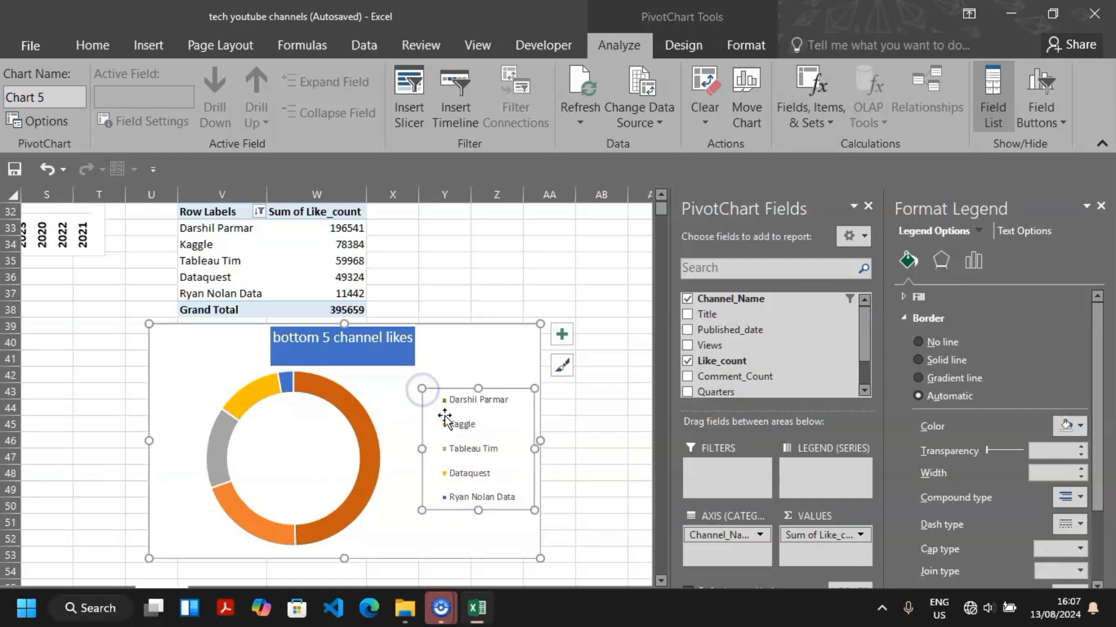
left_click(438, 513)
Step: Set the doughnut chart's legend text to italic at font size 15
left_click(467, 430)
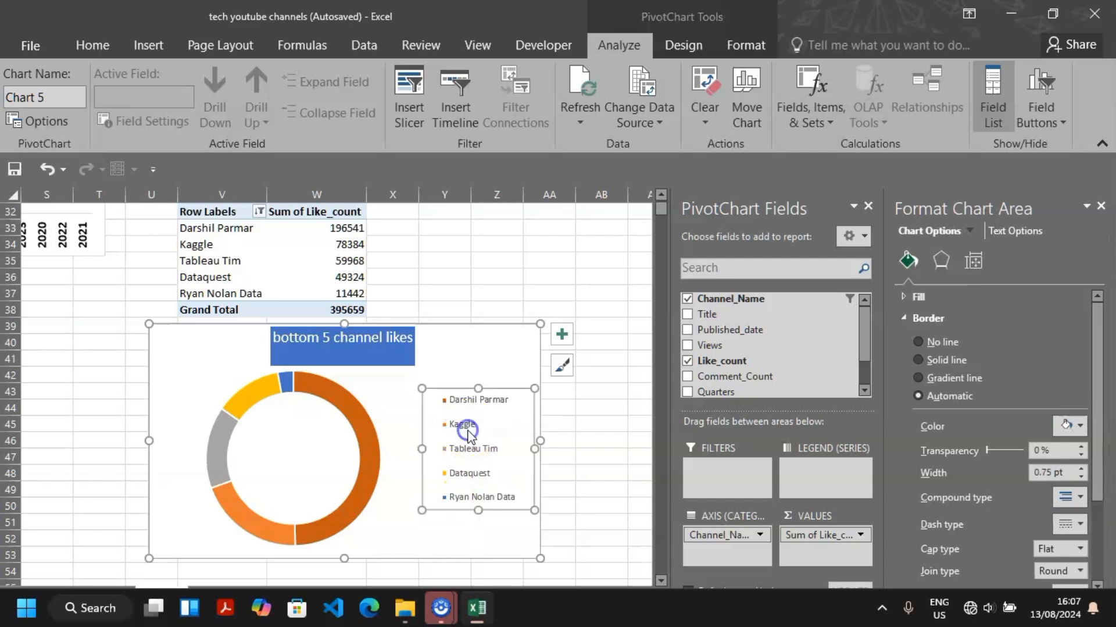
right_click(468, 434)
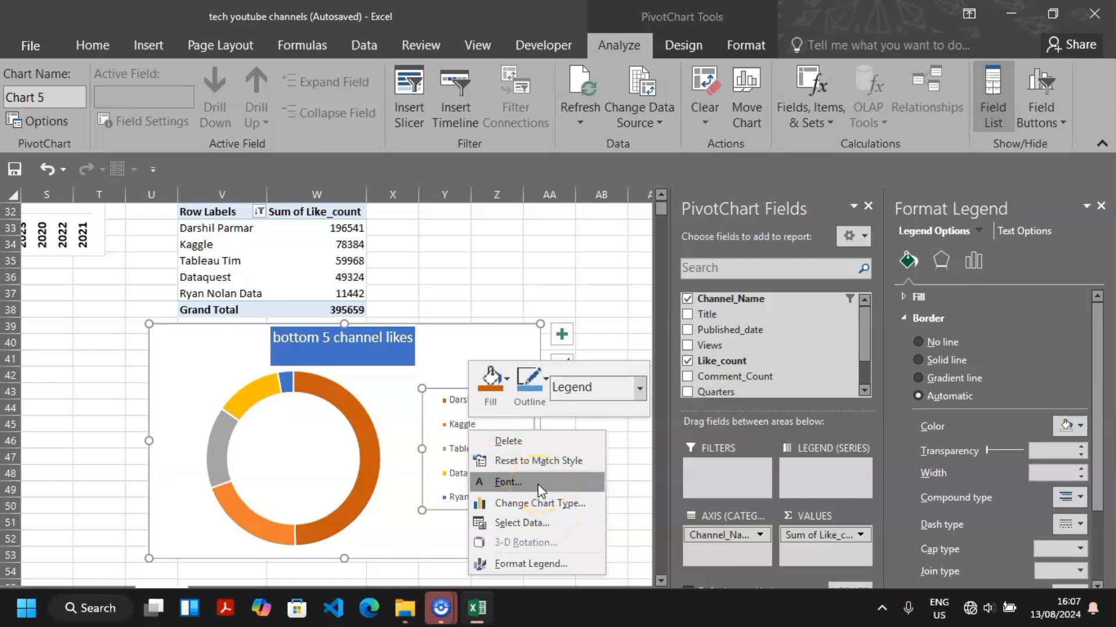
left_click(508, 482)
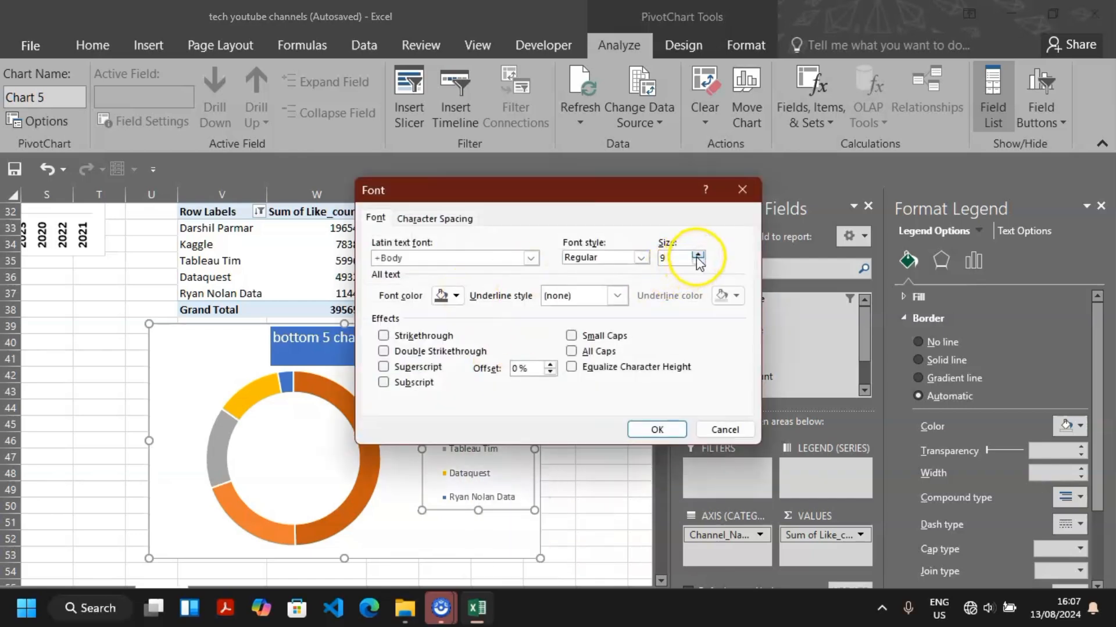
double_click(676, 258)
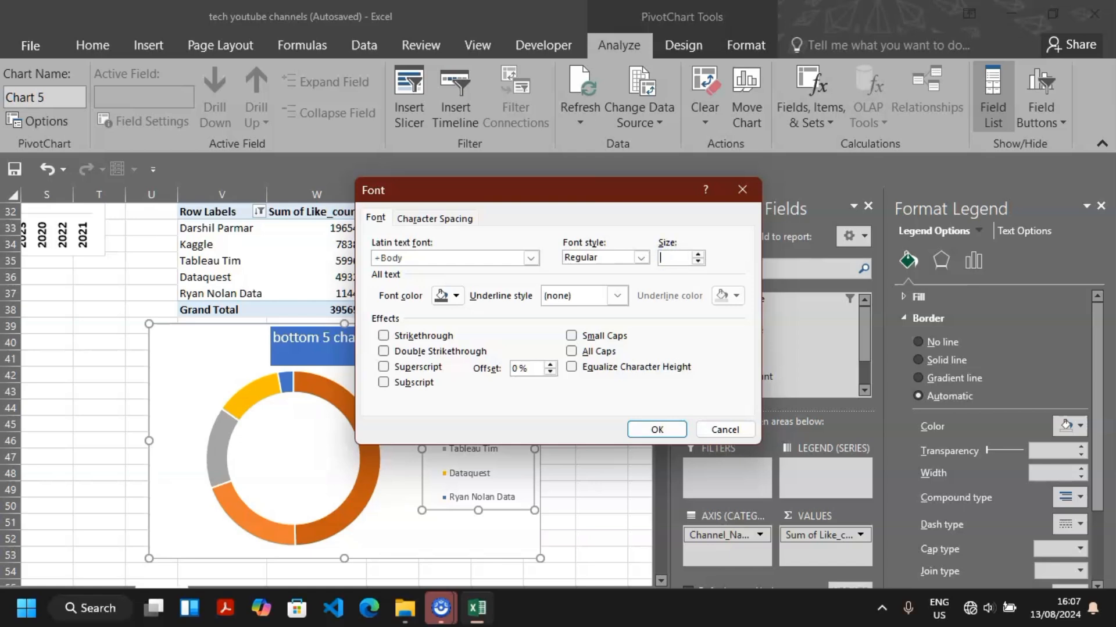
type("15")
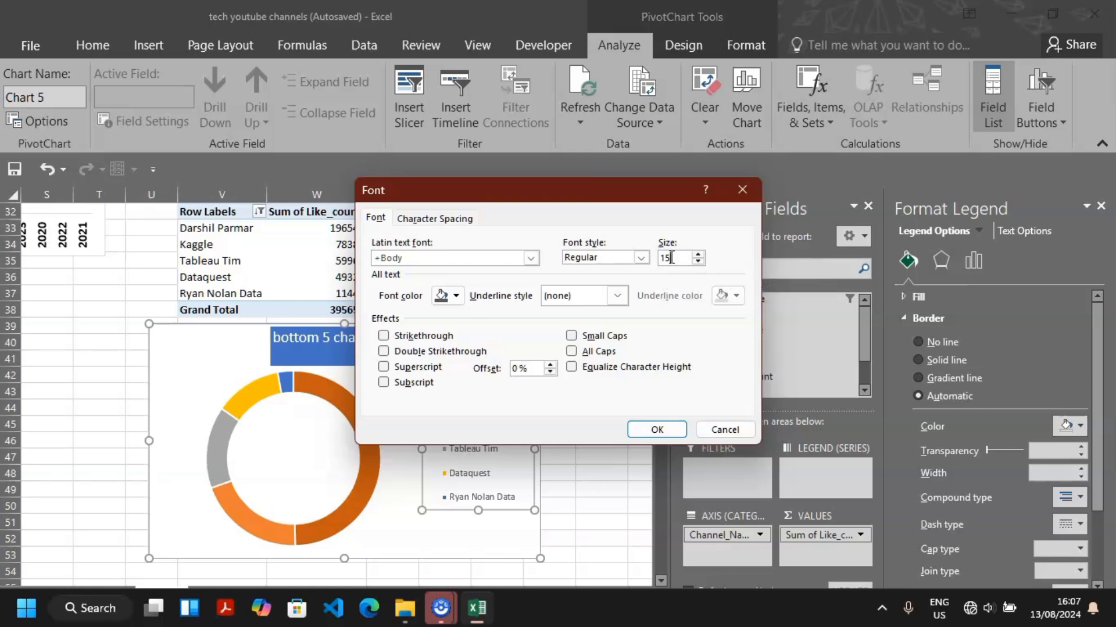
left_click(641, 256)
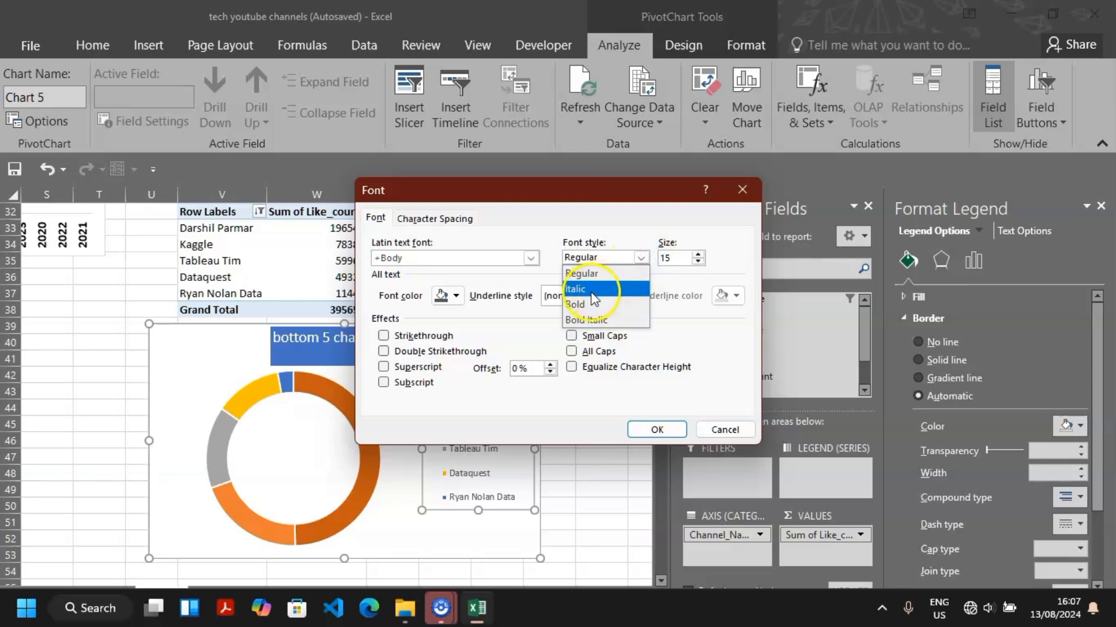
left_click(587, 294)
key("Return")
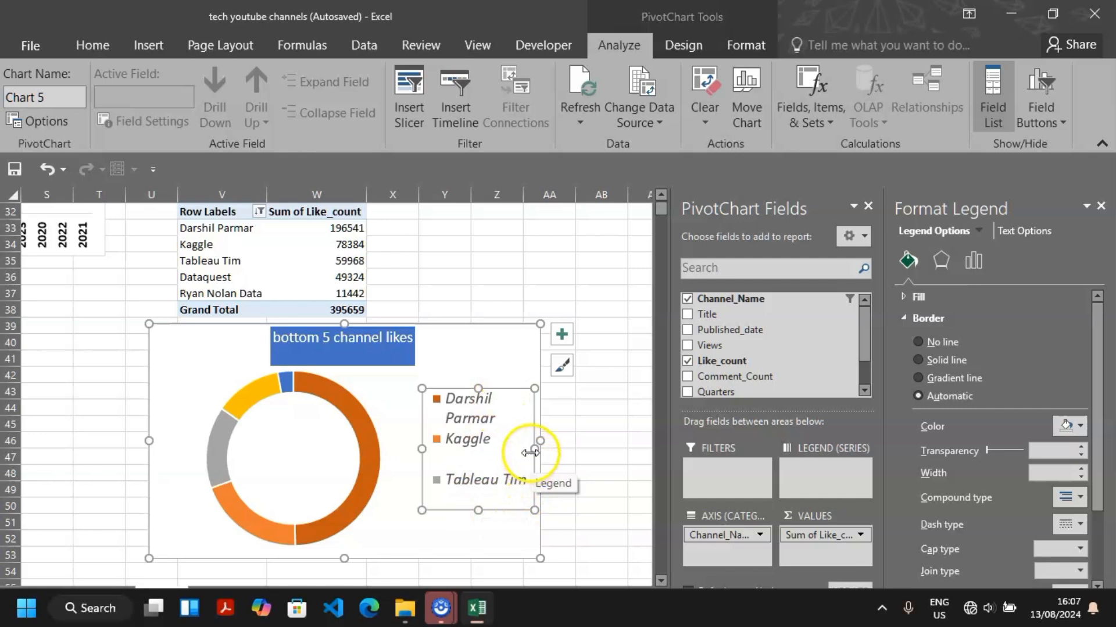
Step: Narrow the legend box from its right side and stretch it vertically to nearly the full chart height
left_click_drag(530, 449, 501, 445)
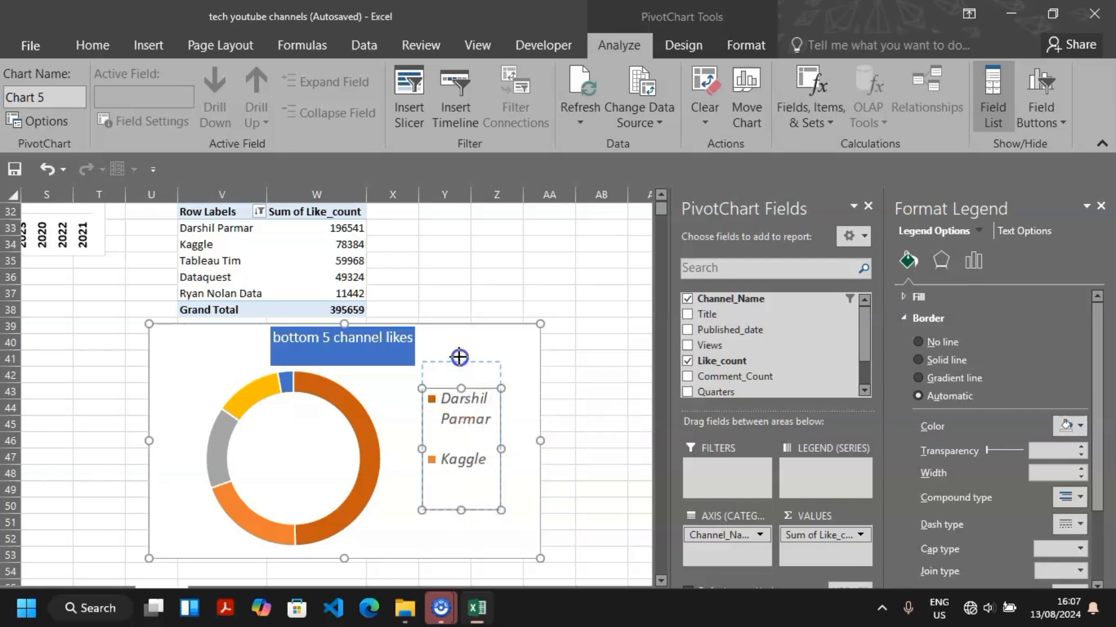
left_click_drag(460, 356, 457, 347)
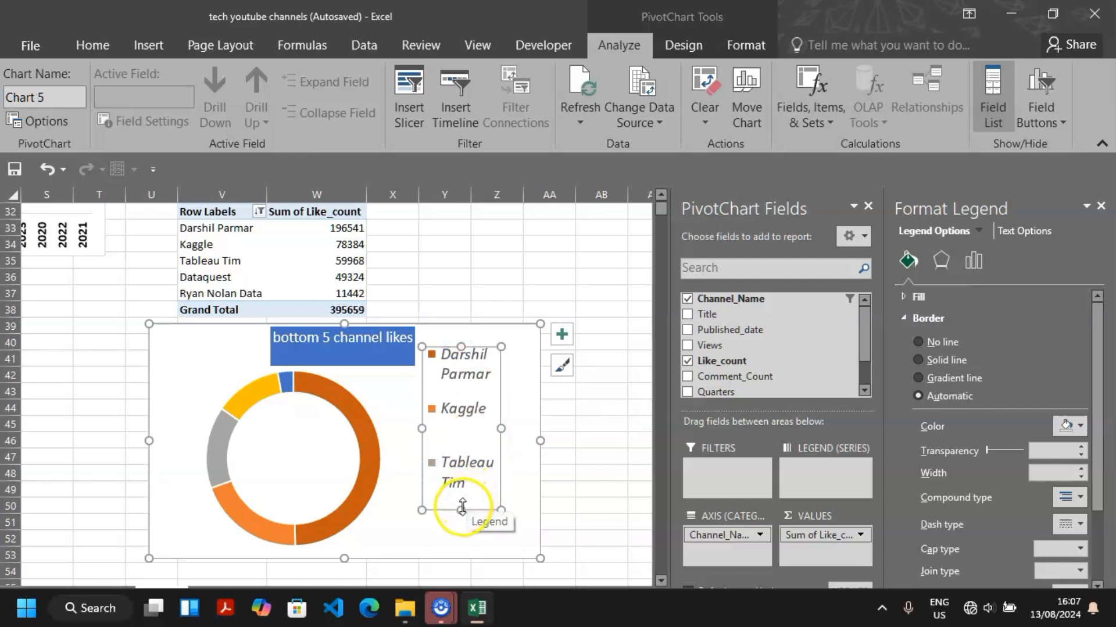
left_click_drag(462, 507, 461, 546)
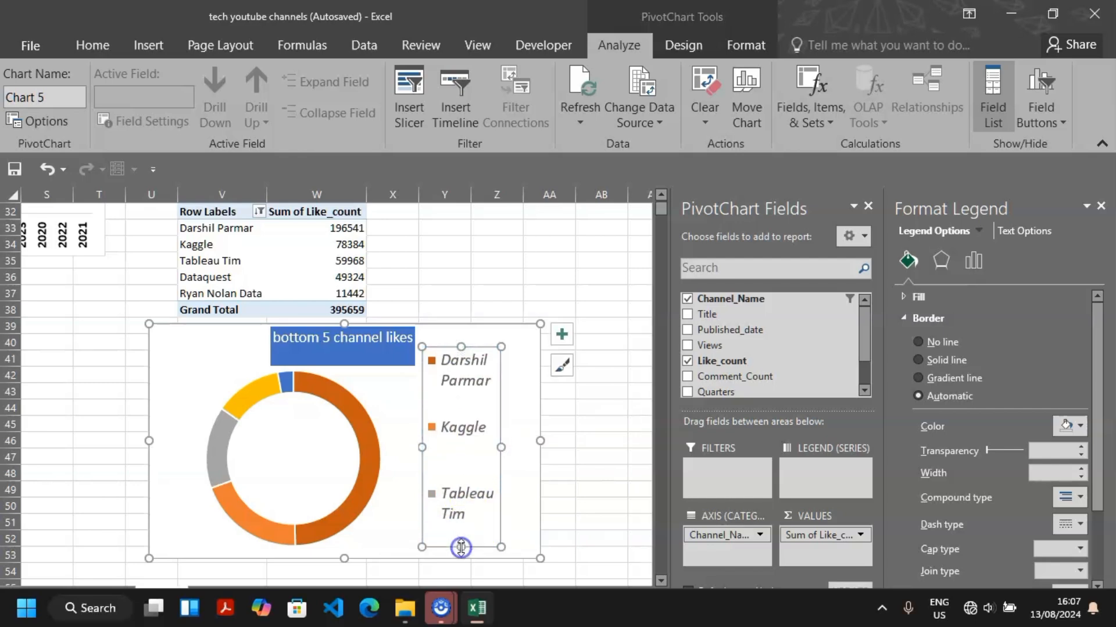
Step: Set the font size of the Kaggle legend entry alone to 10
left_click(484, 384)
right_click(484, 384)
left_click(462, 433)
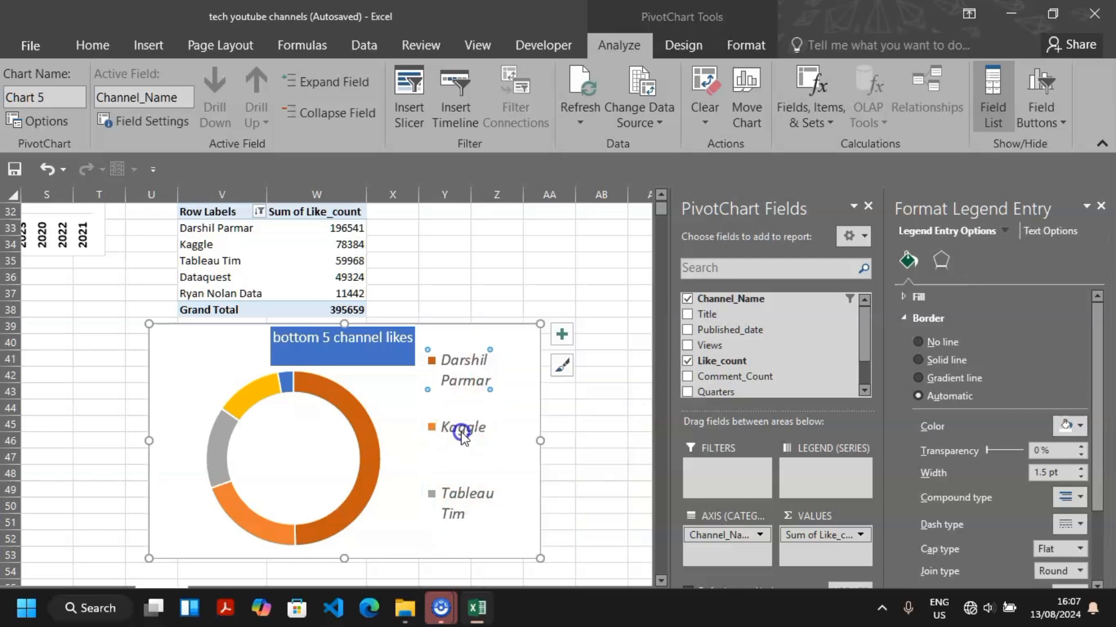
right_click(462, 435)
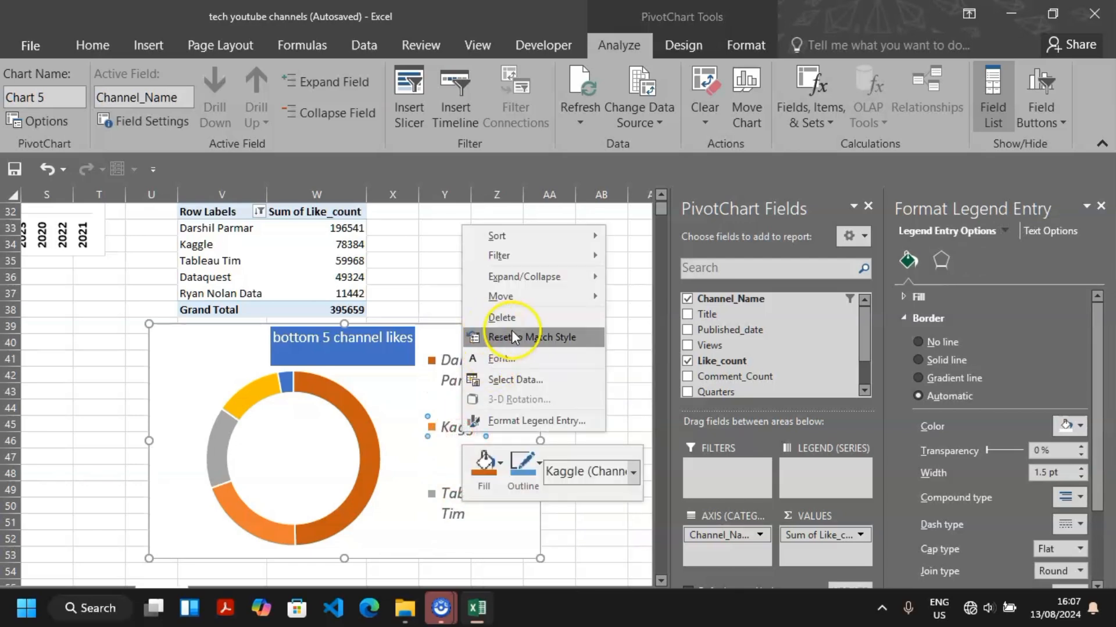
left_click(521, 359)
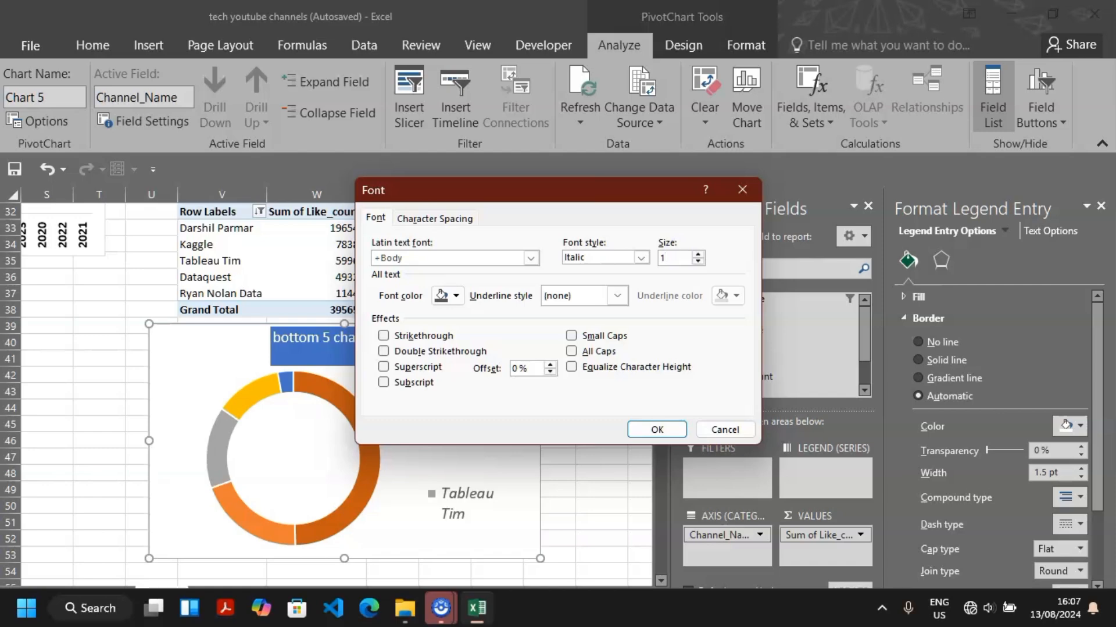
type("10")
left_click(657, 429)
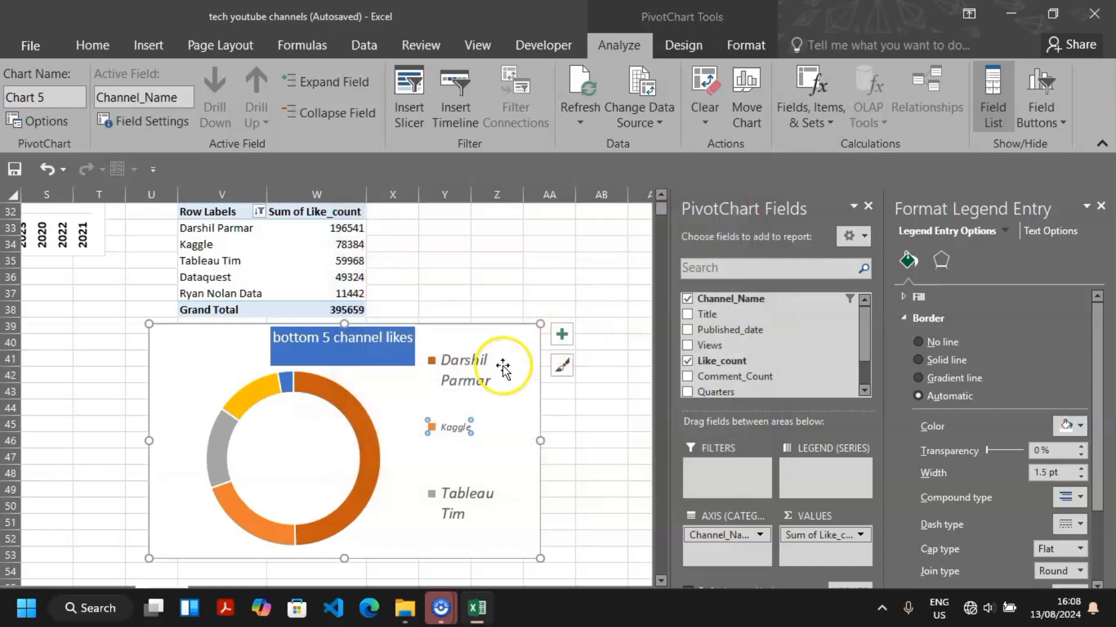
Step: Set the font size of the entire doughnut chart legend to 10
left_click(495, 363)
right_click(473, 400)
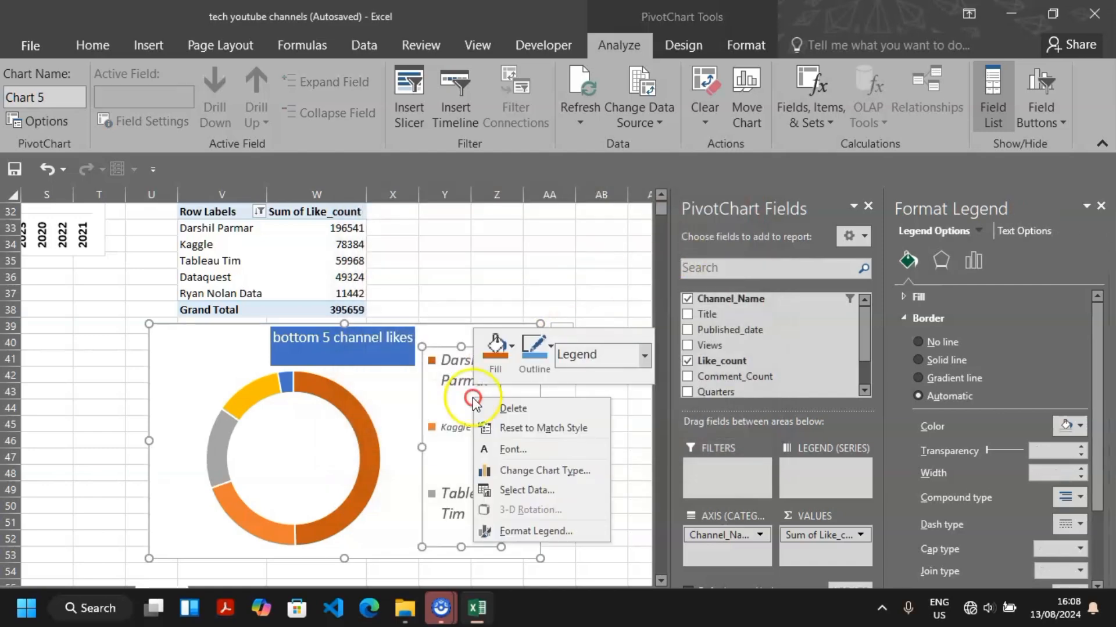
left_click(513, 449)
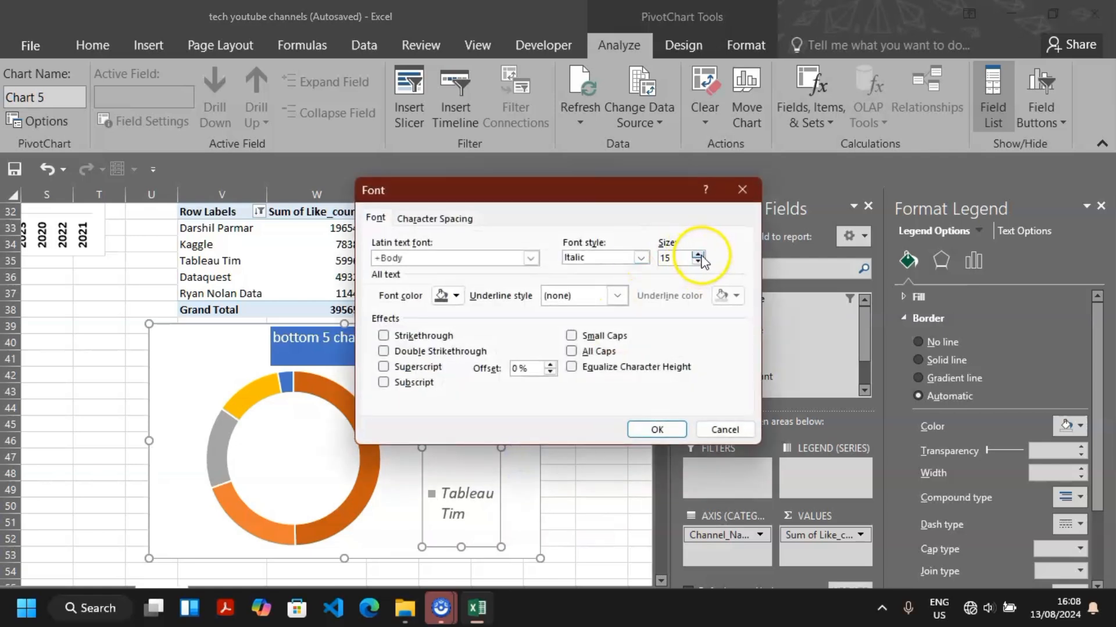
left_click(699, 254)
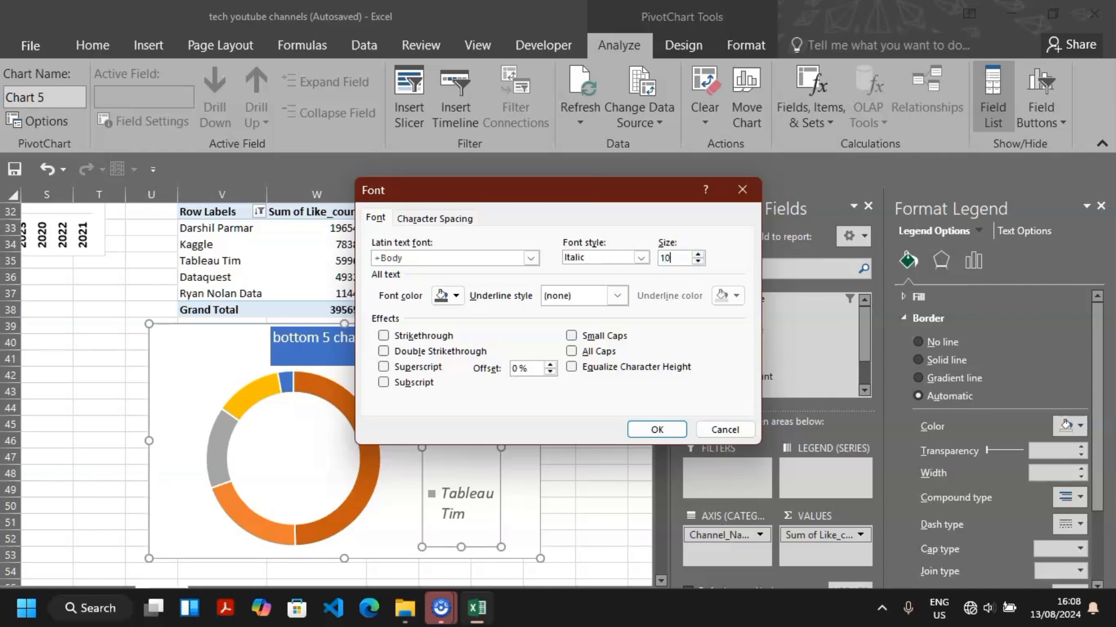
key("Return")
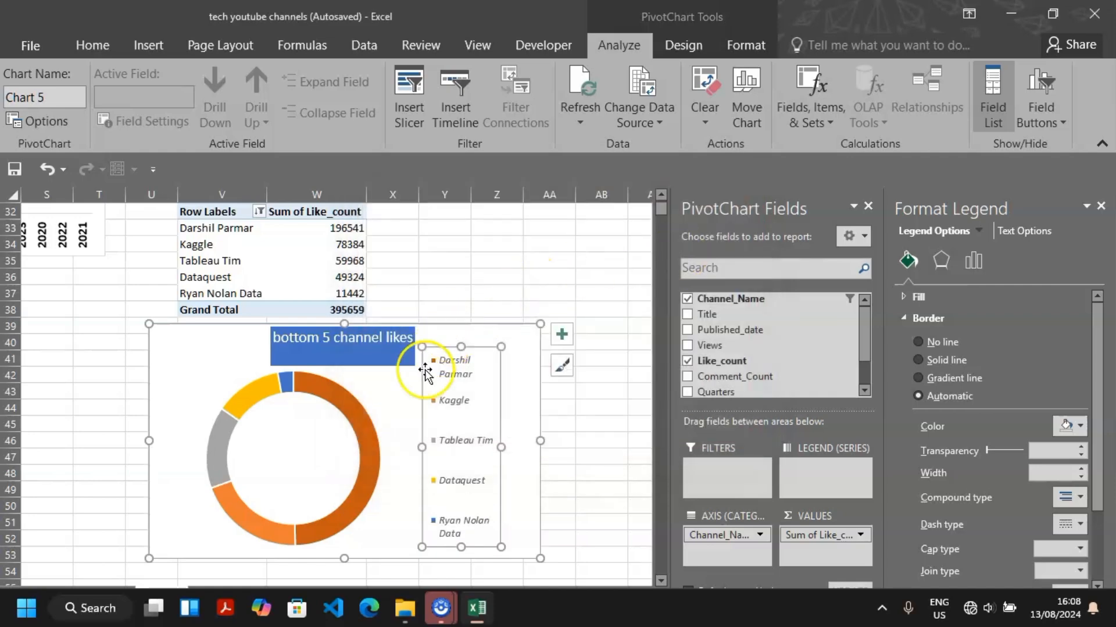
Step: Move the bottom 5 channel likes doughnut chart up beside its PivotTable, with its left edge at the start of column X
left_click(414, 382)
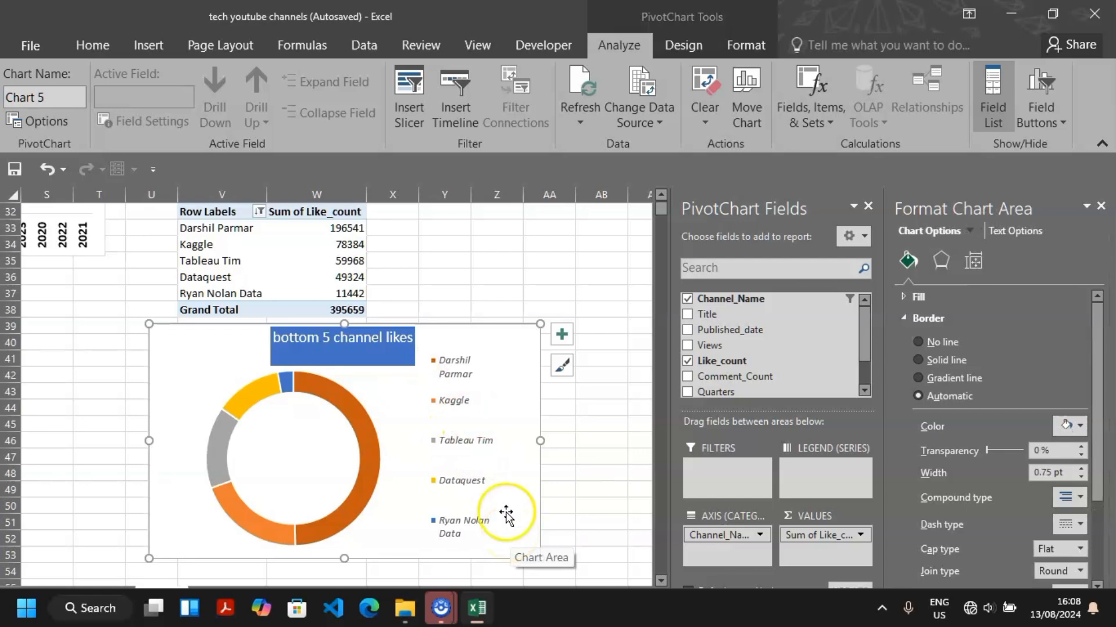
left_click(185, 352)
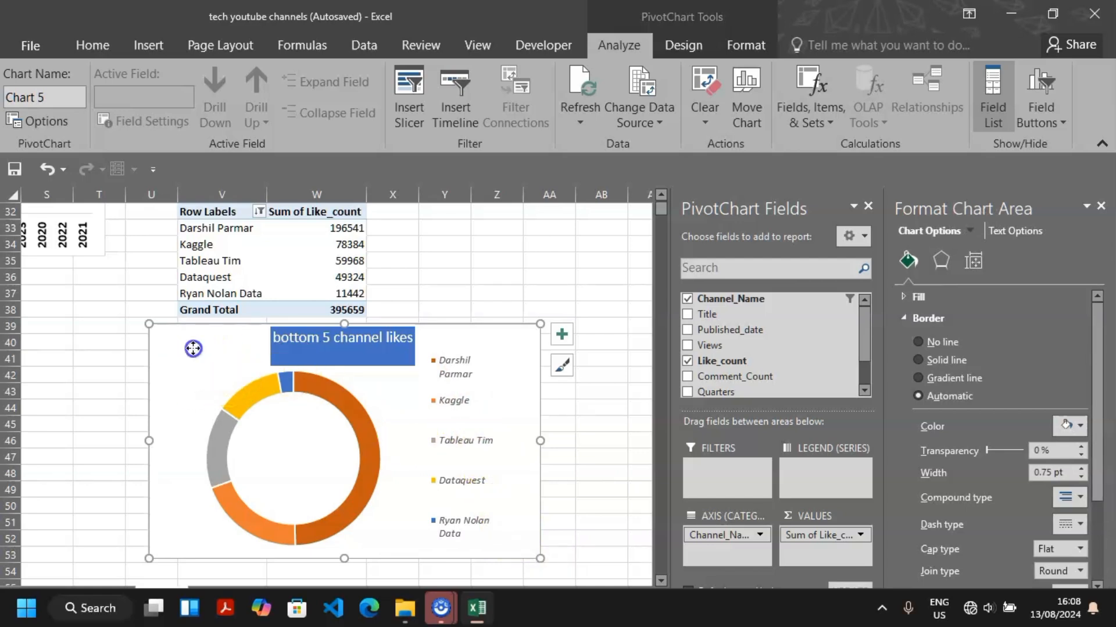
left_click_drag(193, 347, 411, 229)
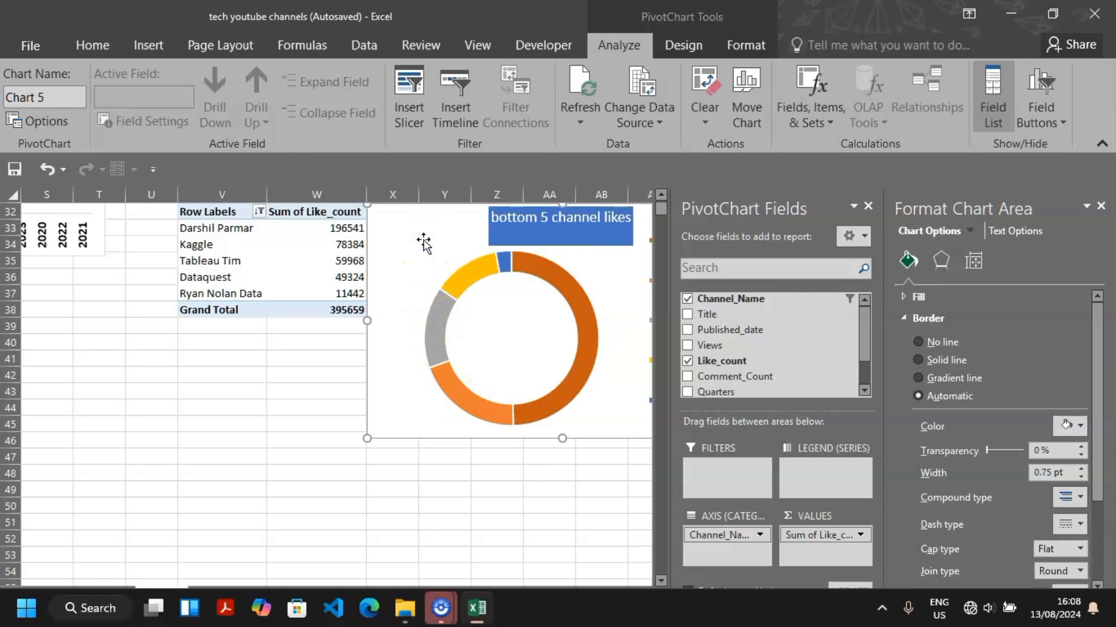
left_click(565, 317)
key("Right")
key("Right")
key("Right")
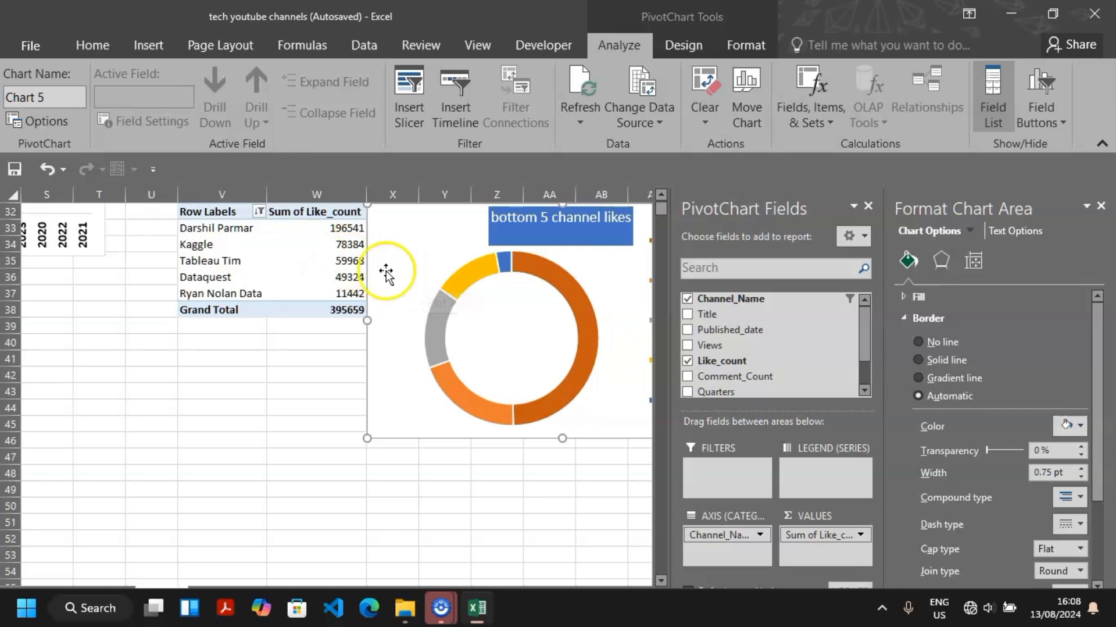
Step: Select the Sum of Like_count cell for Kaggle in the channel likes PivotTable
left_click(239, 261)
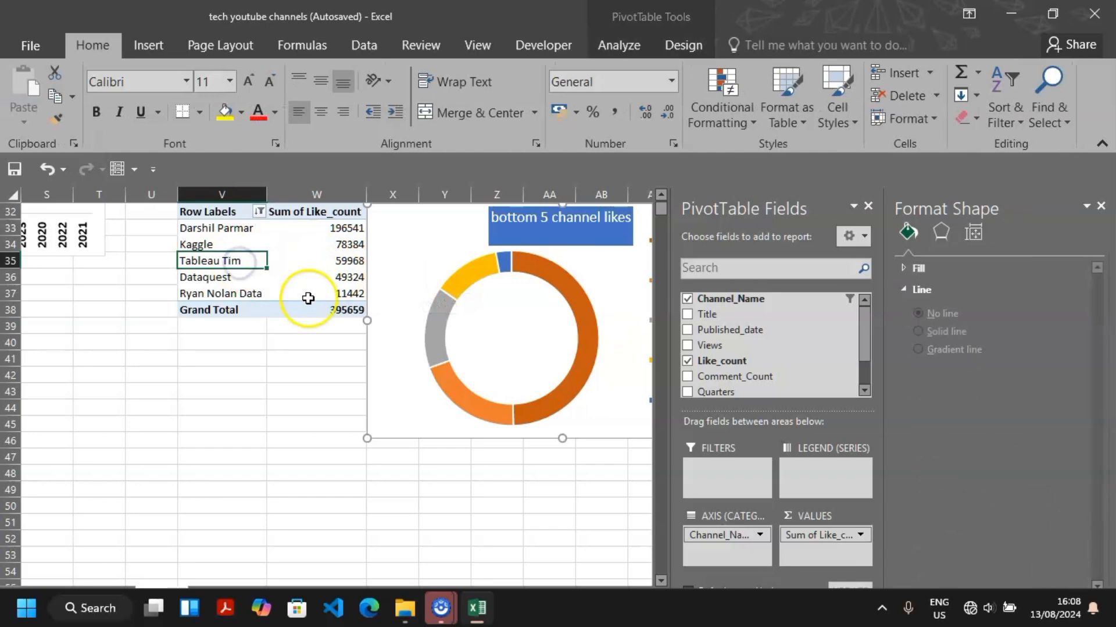
left_click(284, 246)
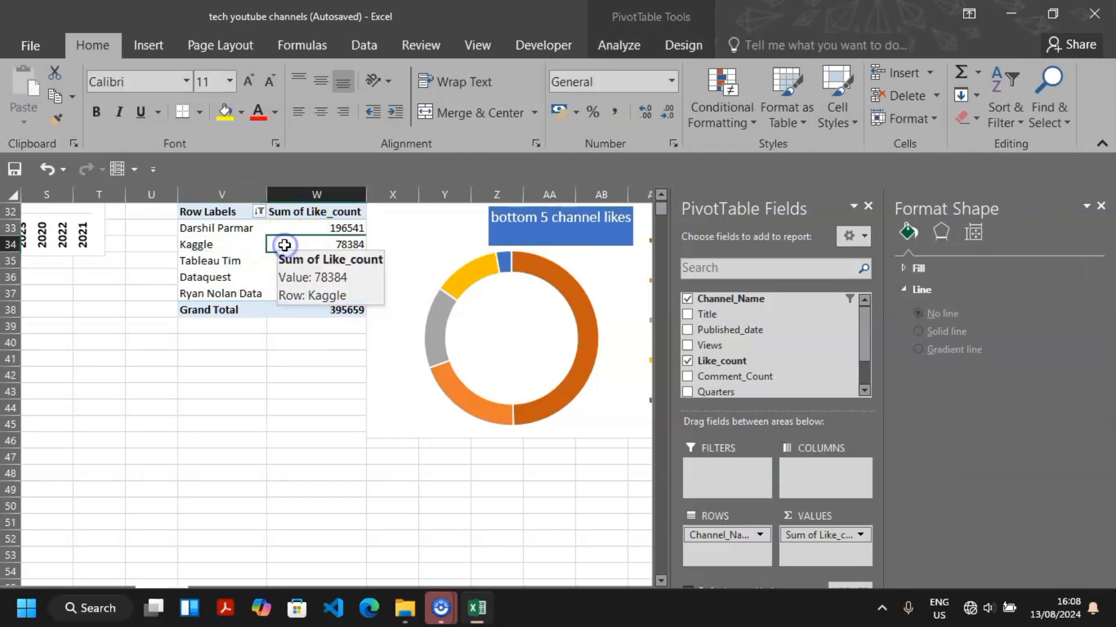